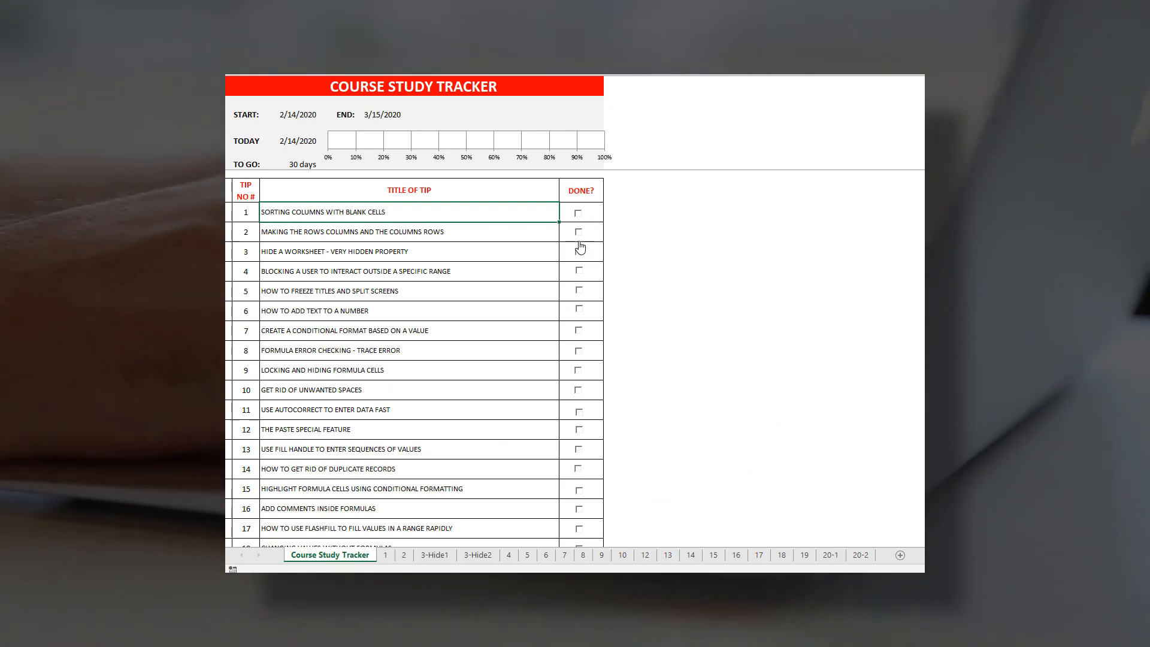
# Tick the DONE? checkboxes of five completed tips in the Course Study Tracker.
pyautogui.click(579, 252)
pyautogui.click(578, 332)
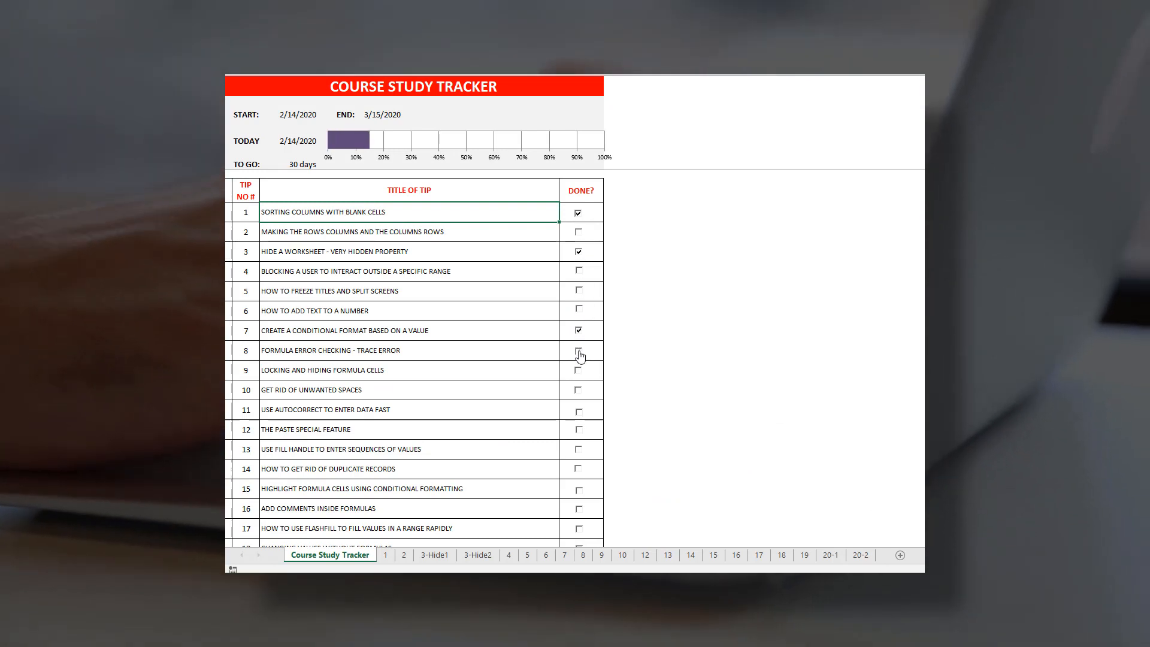
pyautogui.click(579, 351)
pyautogui.click(579, 431)
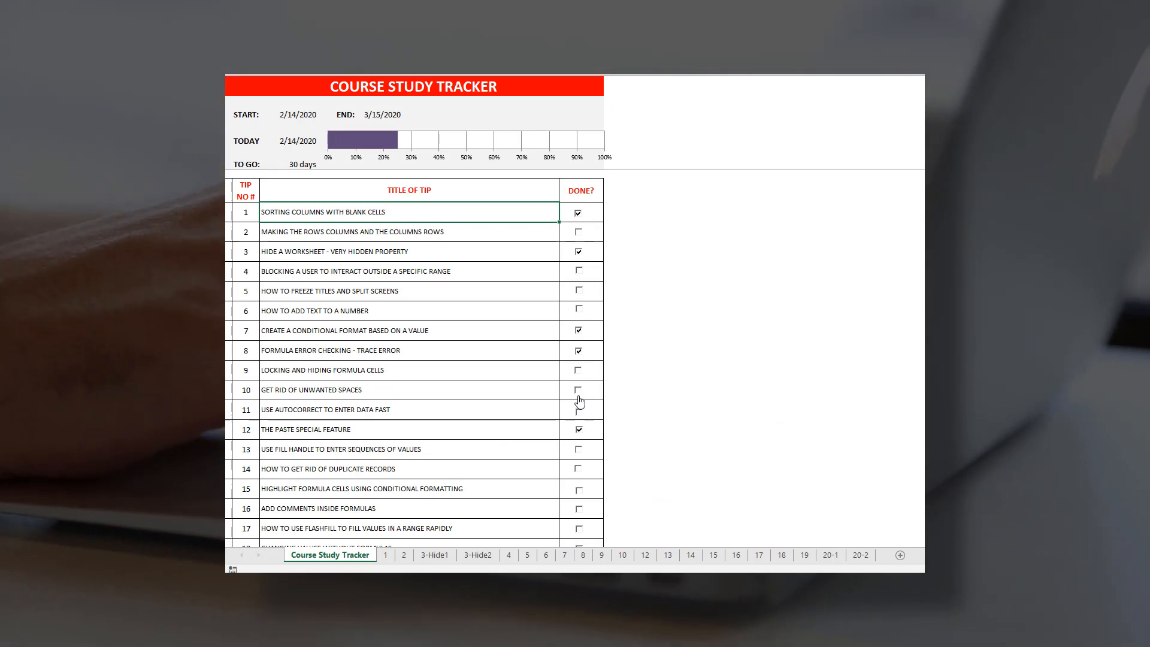
pyautogui.click(579, 371)
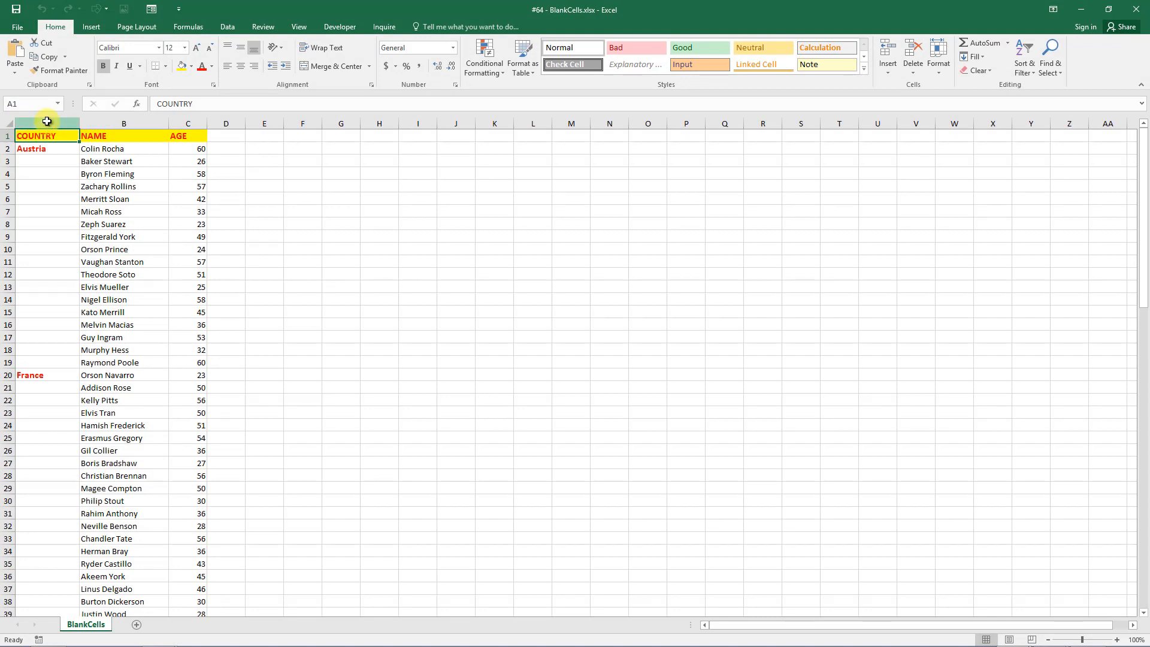
pyautogui.click(50, 118)
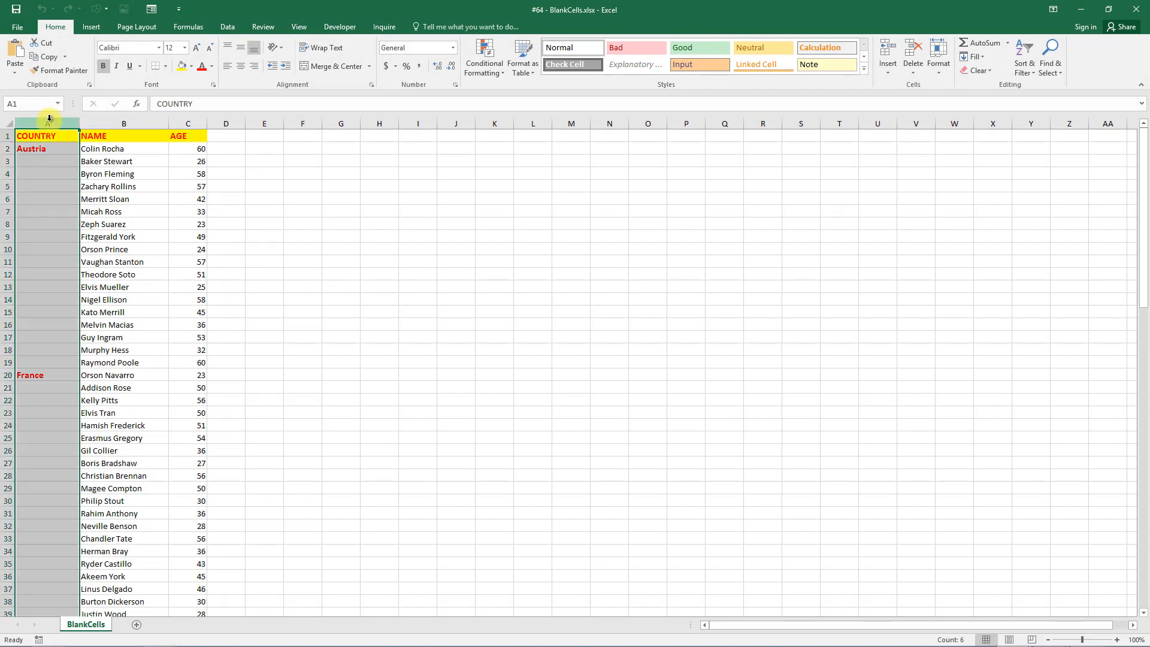
pyautogui.click(120, 120)
pyautogui.click(187, 123)
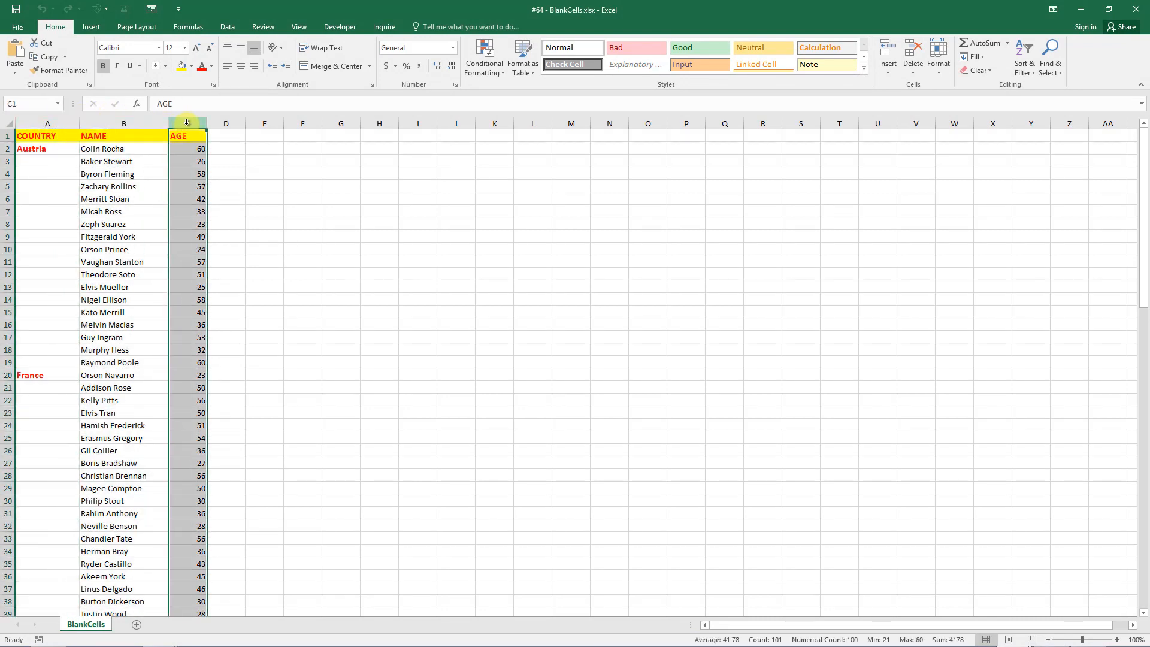
pyautogui.click(40, 161)
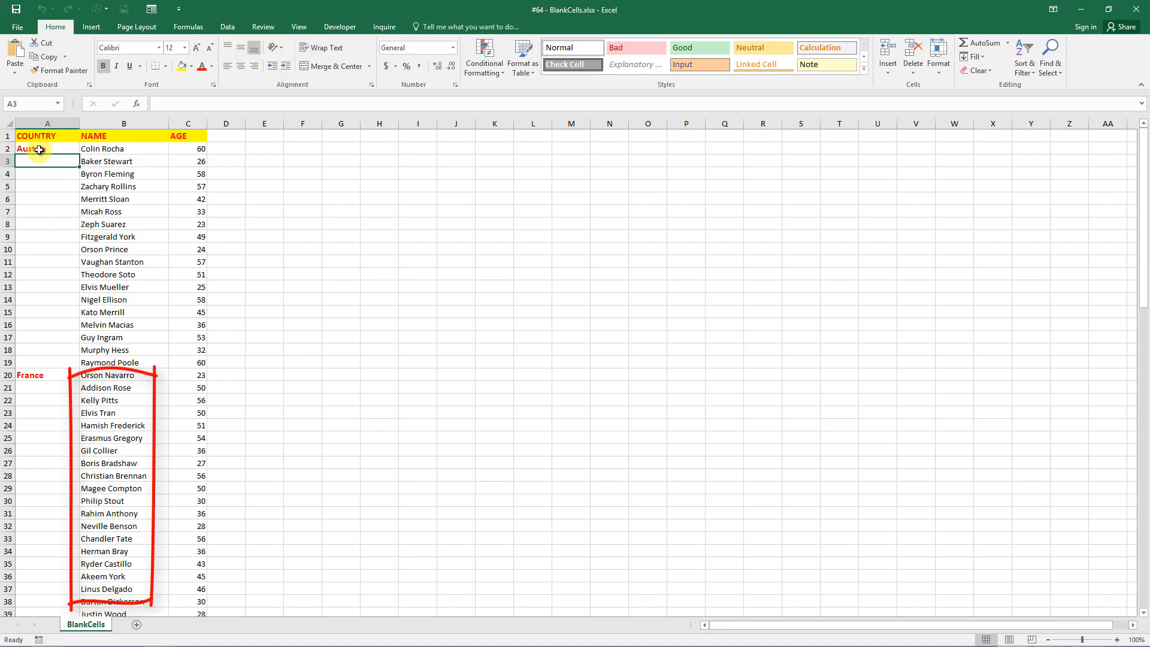
pyautogui.click(18, 27)
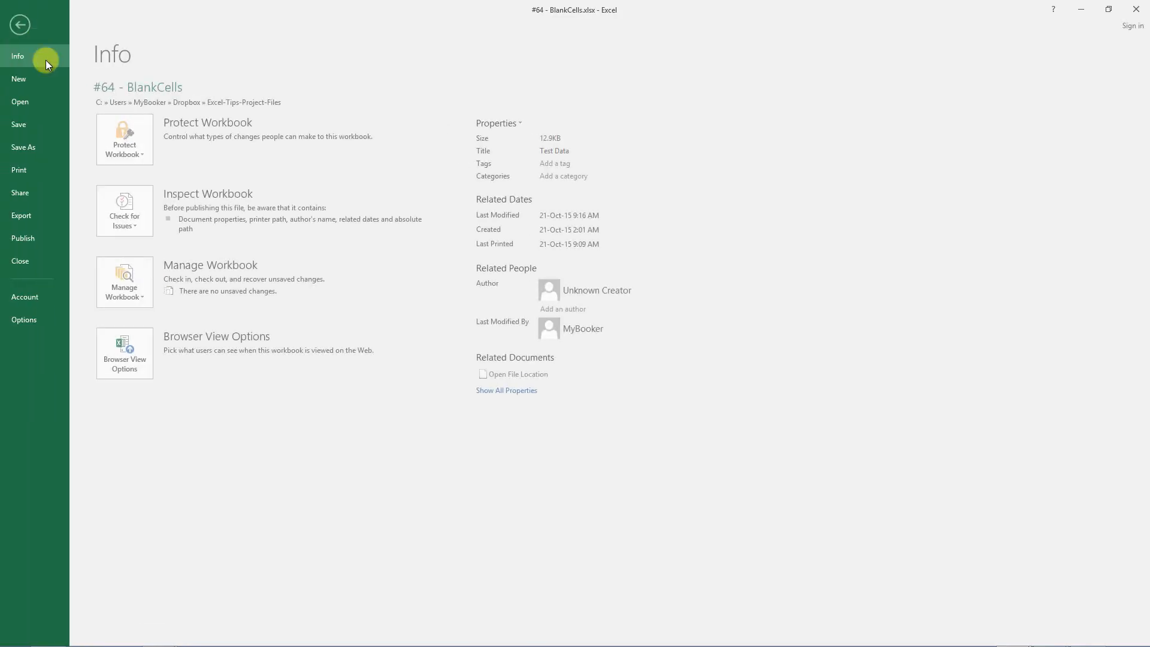
pyautogui.click(47, 174)
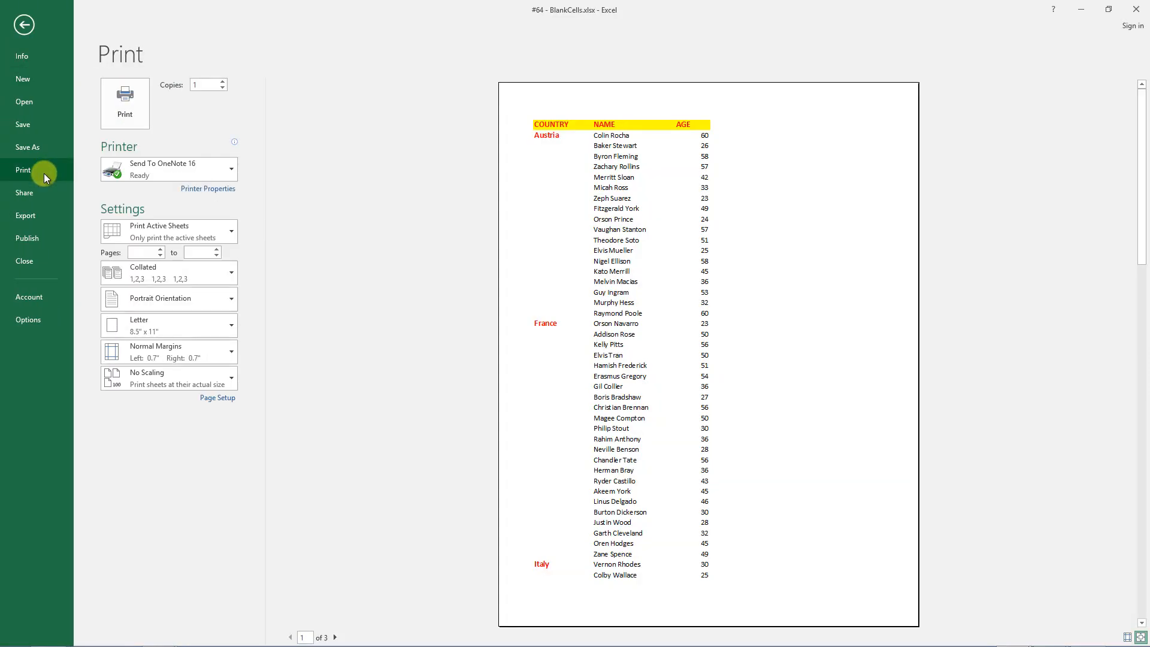
pyautogui.click(24, 25)
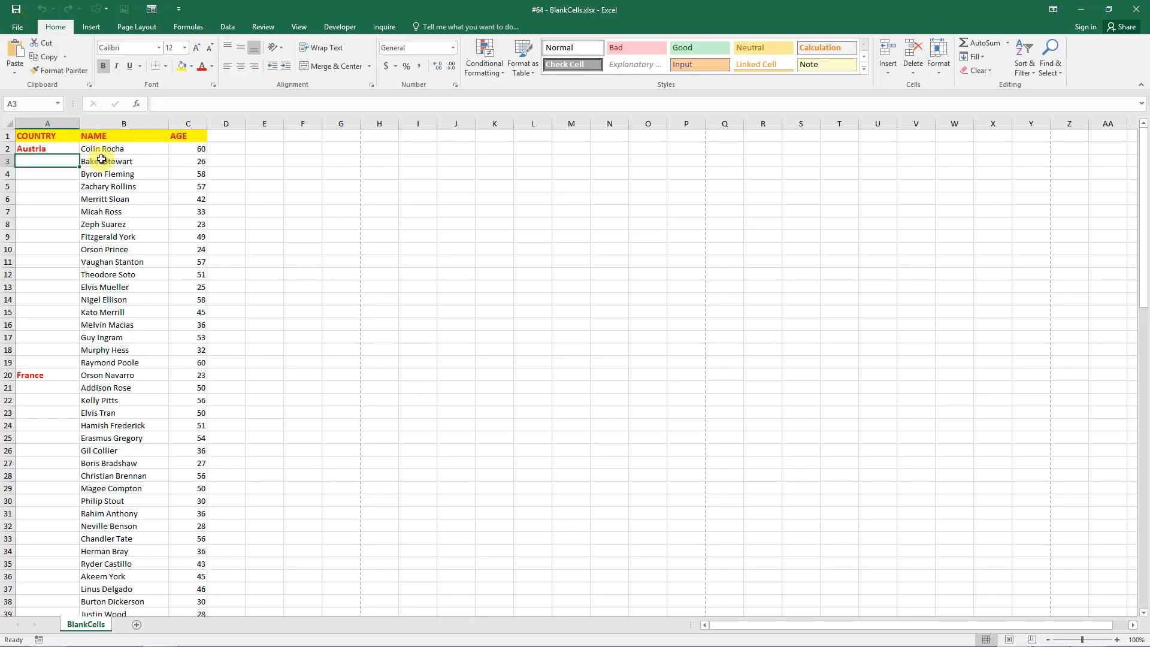
pyautogui.click(120, 149)
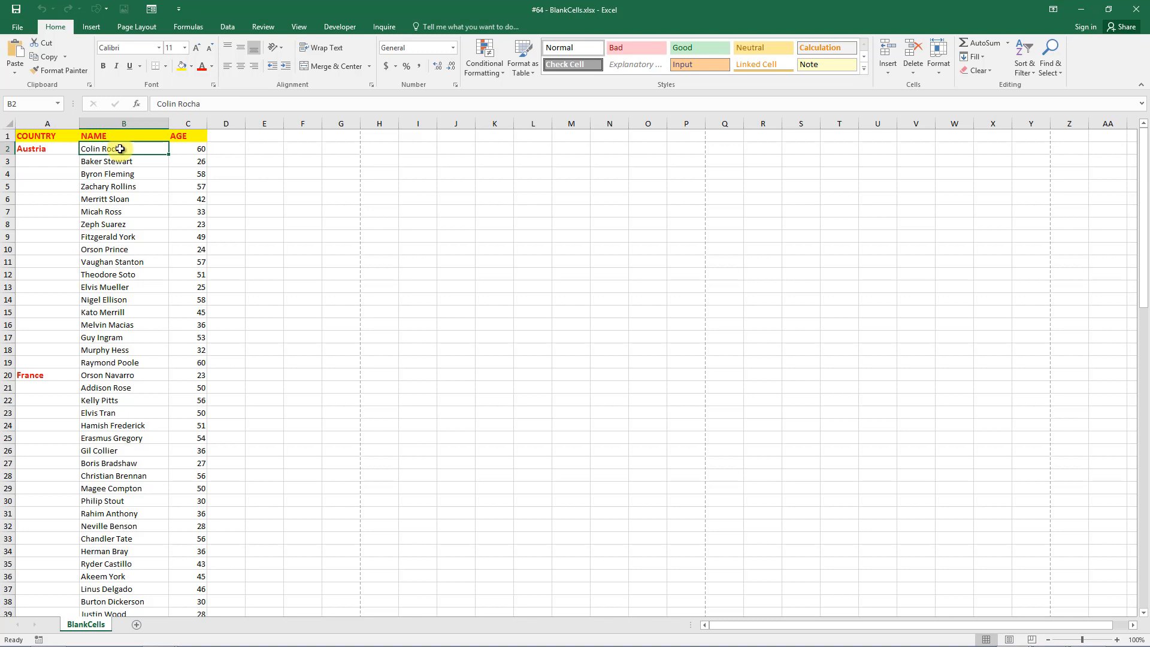
pyautogui.click(127, 123)
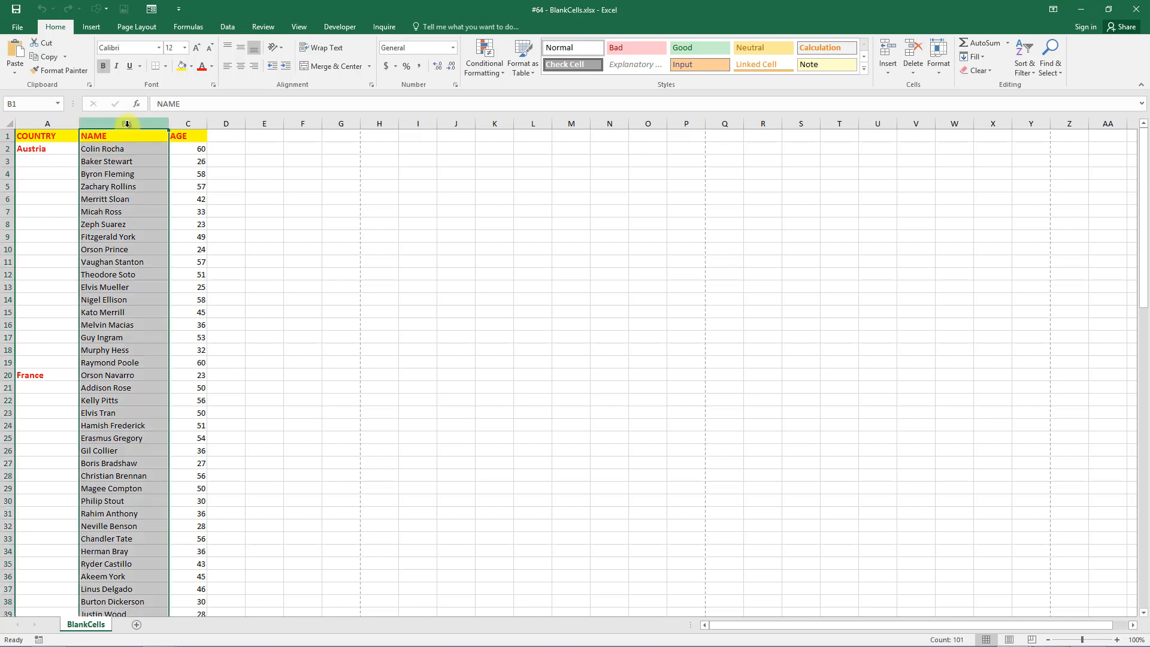
pyautogui.click(1032, 75)
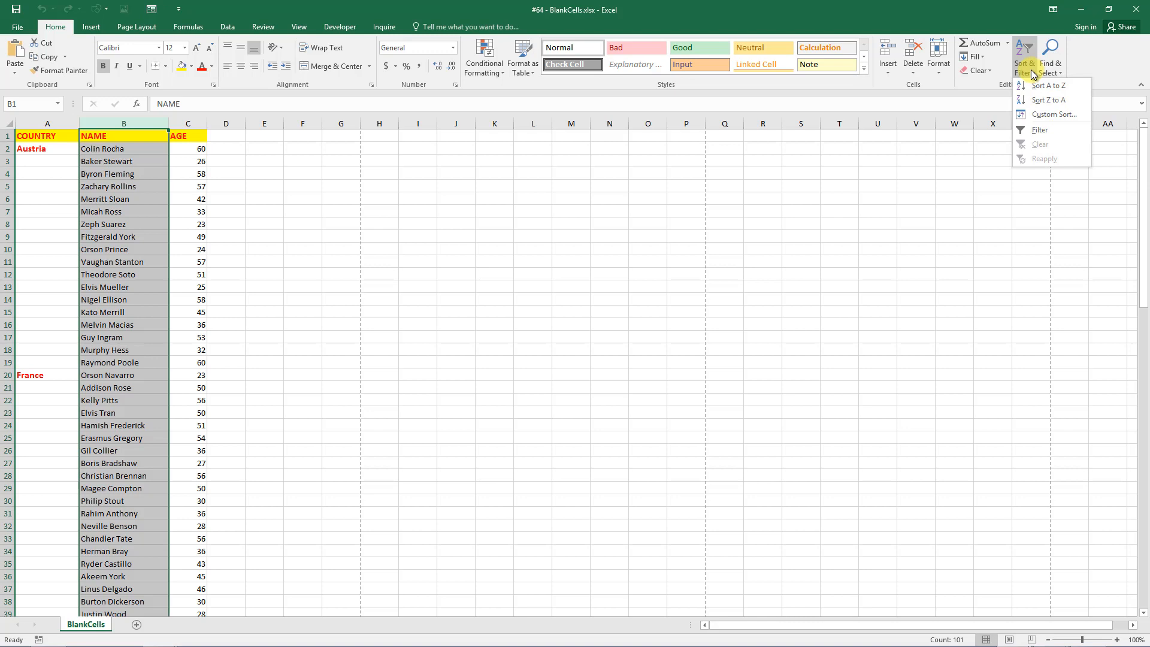
pyautogui.click(1035, 85)
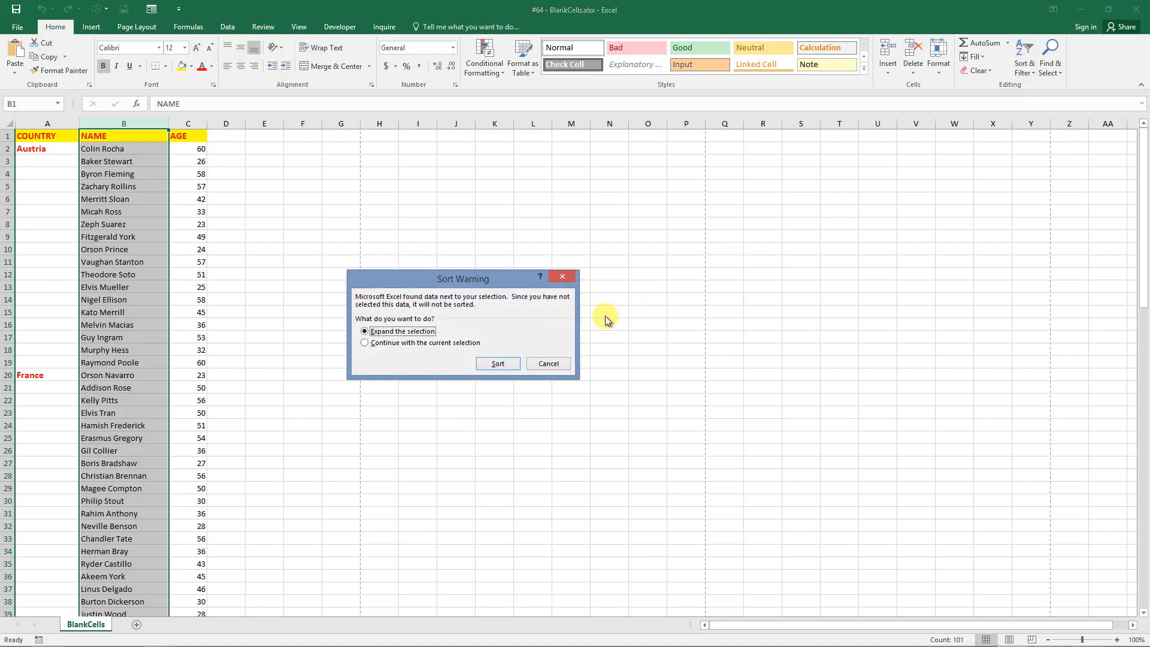
pyautogui.click(492, 364)
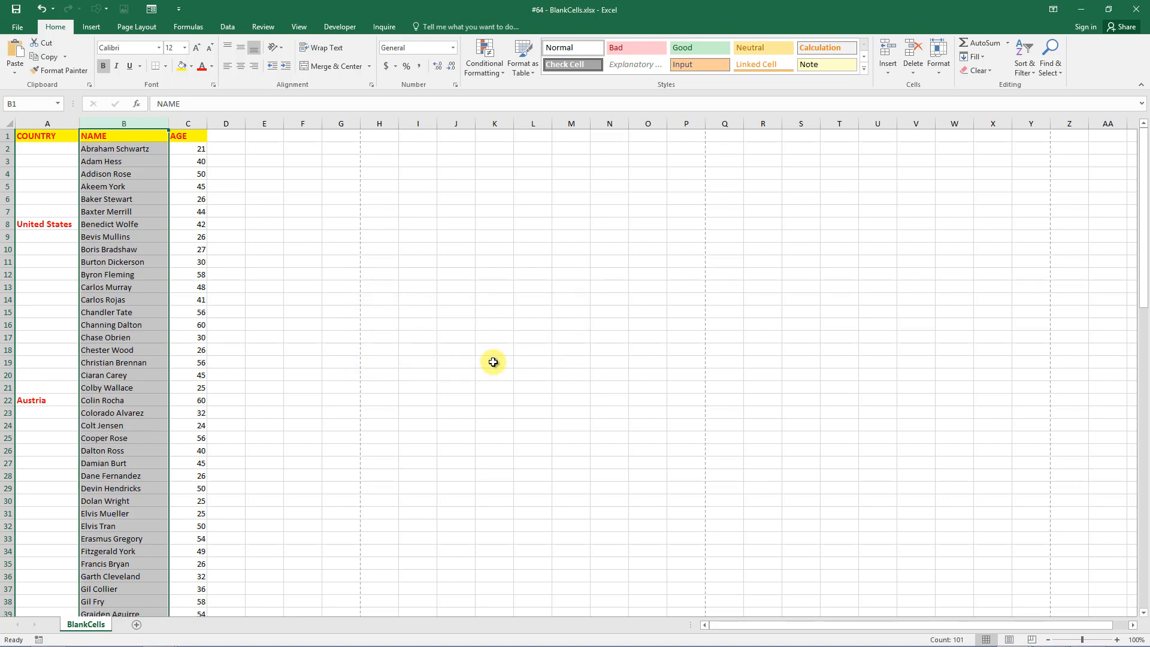
pyautogui.click(493, 362)
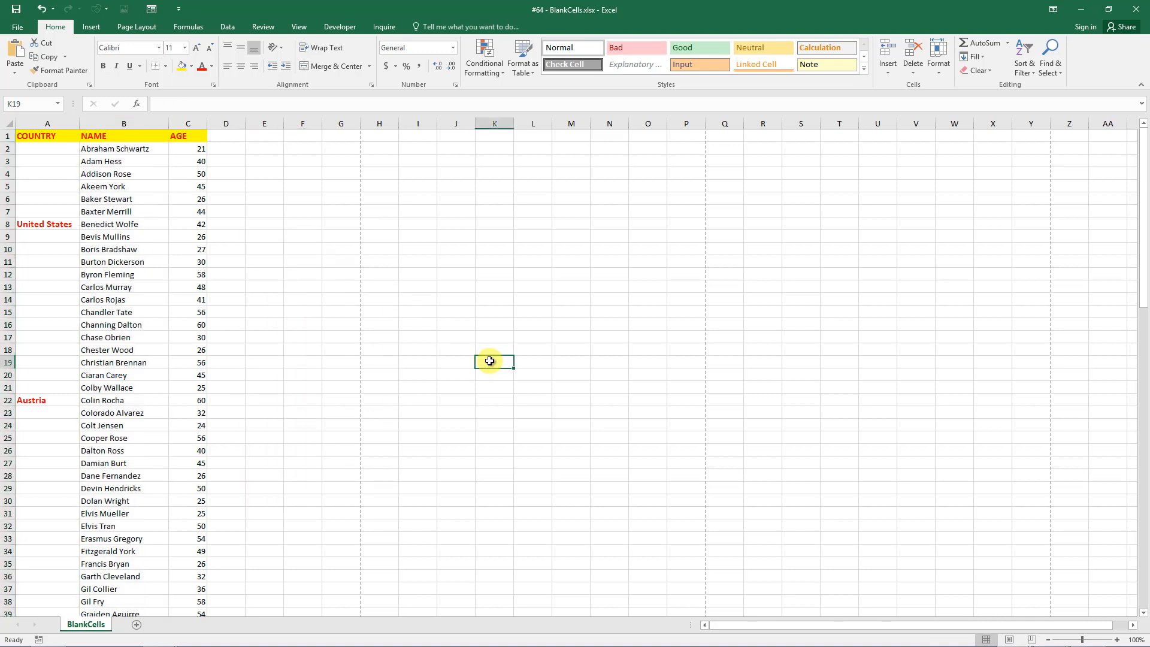
pyautogui.click(134, 199)
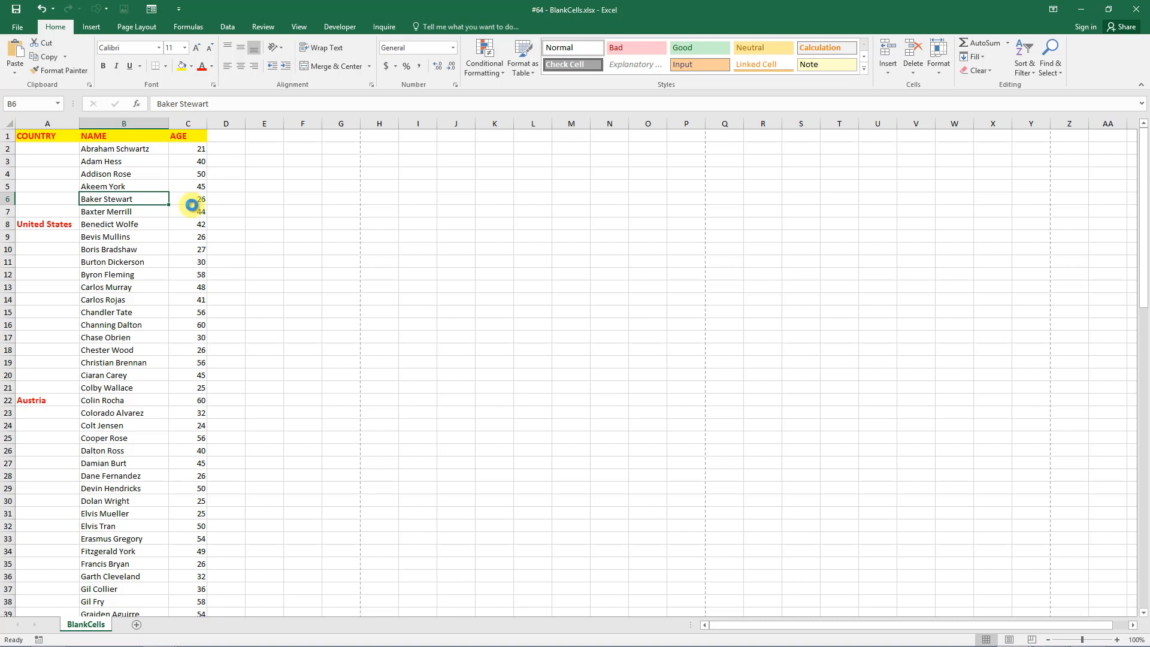
pyautogui.hotkey('ctrl', 'z')
pyautogui.click(240, 203)
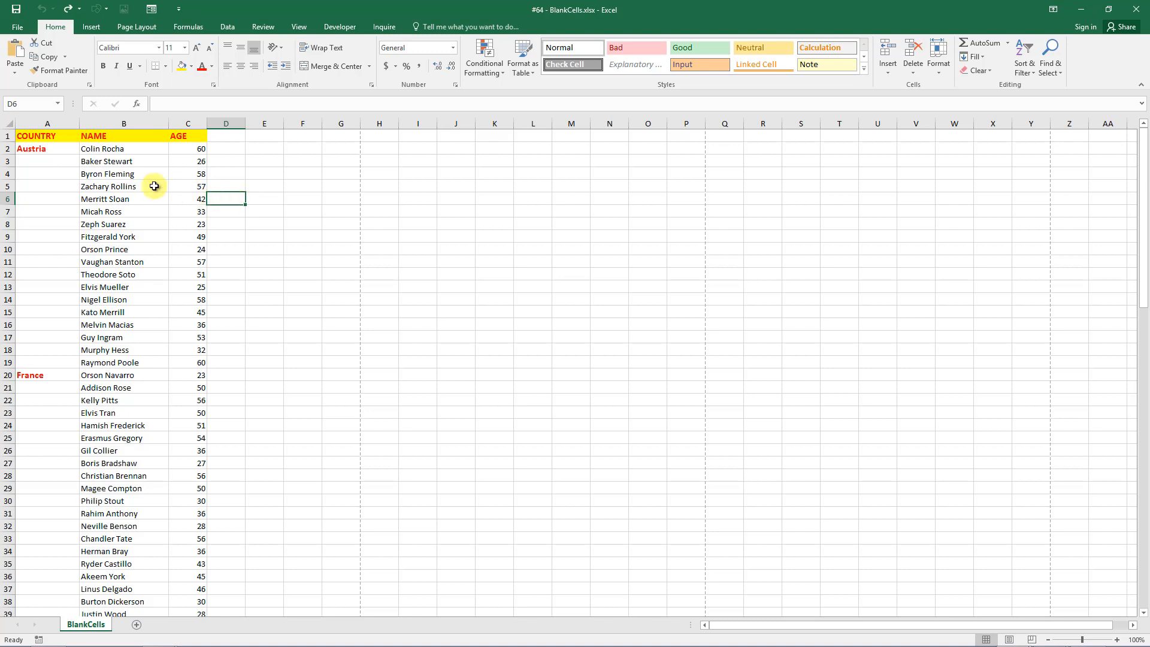
# Select column A, then select only its blank cells with Go To Special > Blanks.
pyautogui.click(61, 121)
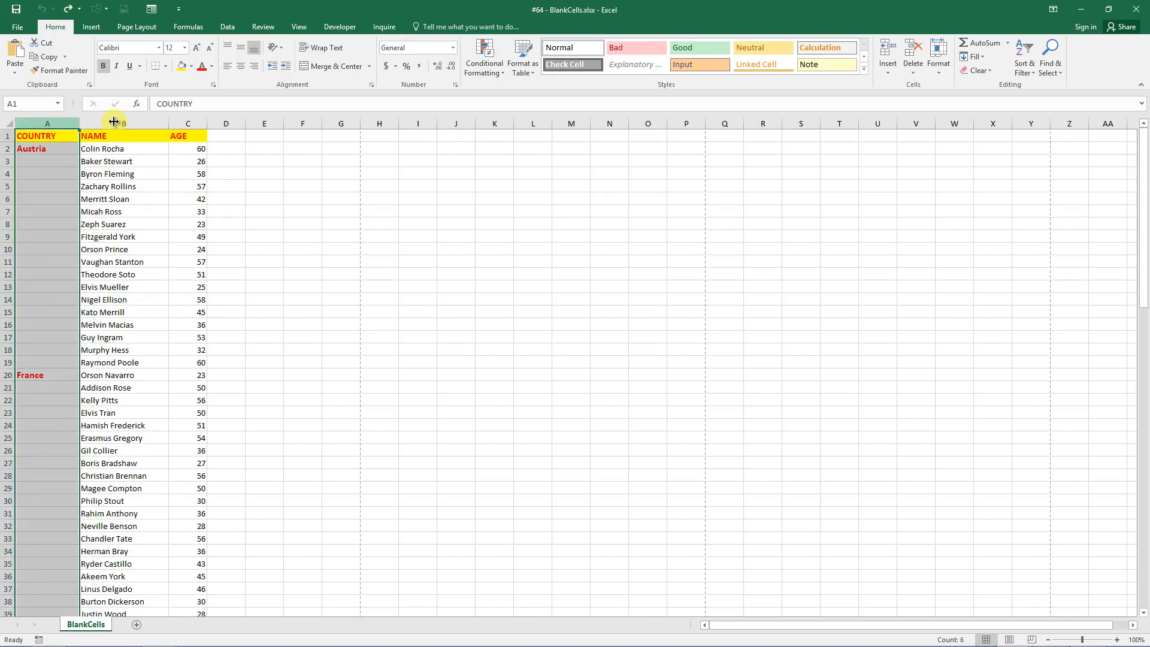
pyautogui.click(1060, 71)
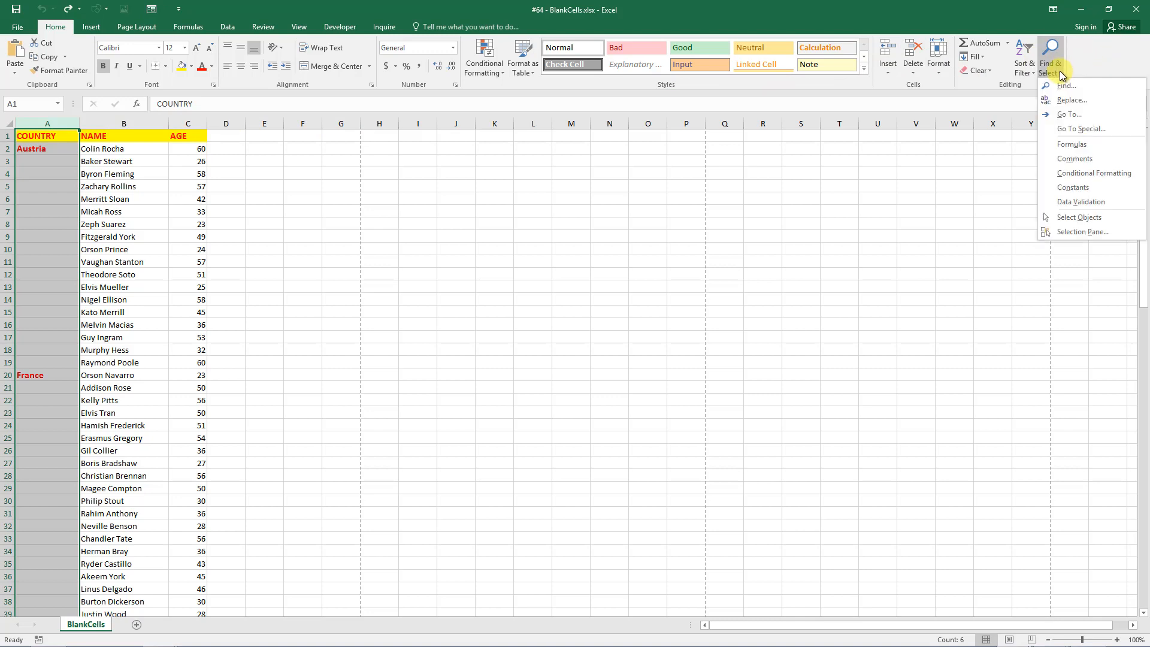
pyautogui.click(1072, 129)
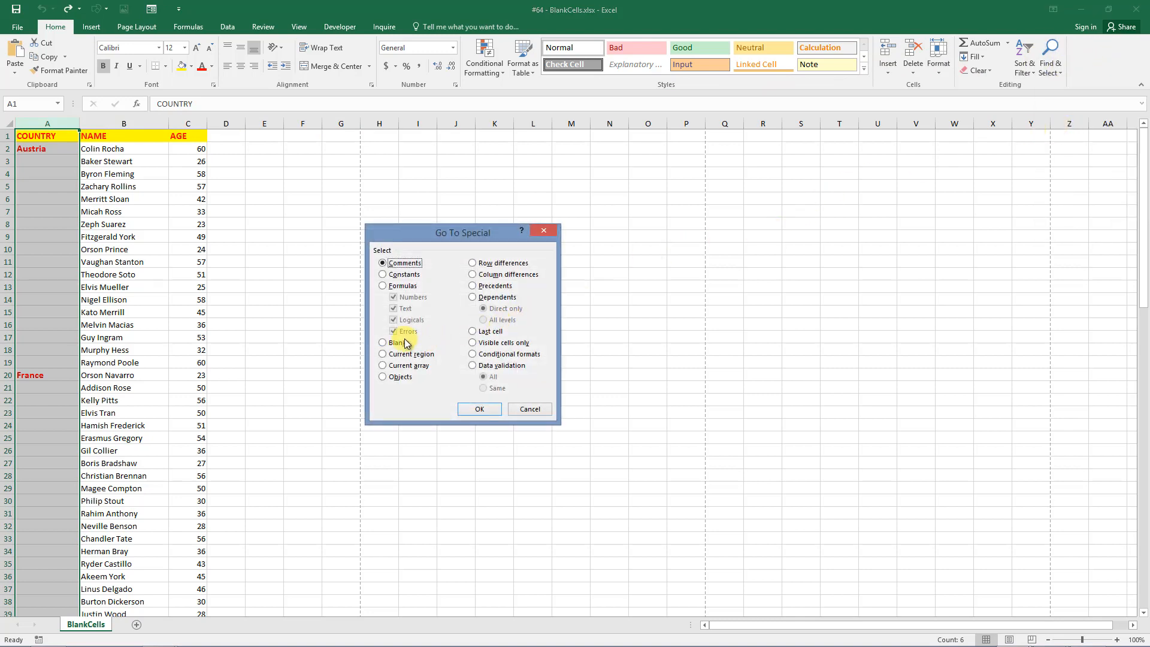
pyautogui.click(390, 344)
pyautogui.click(479, 410)
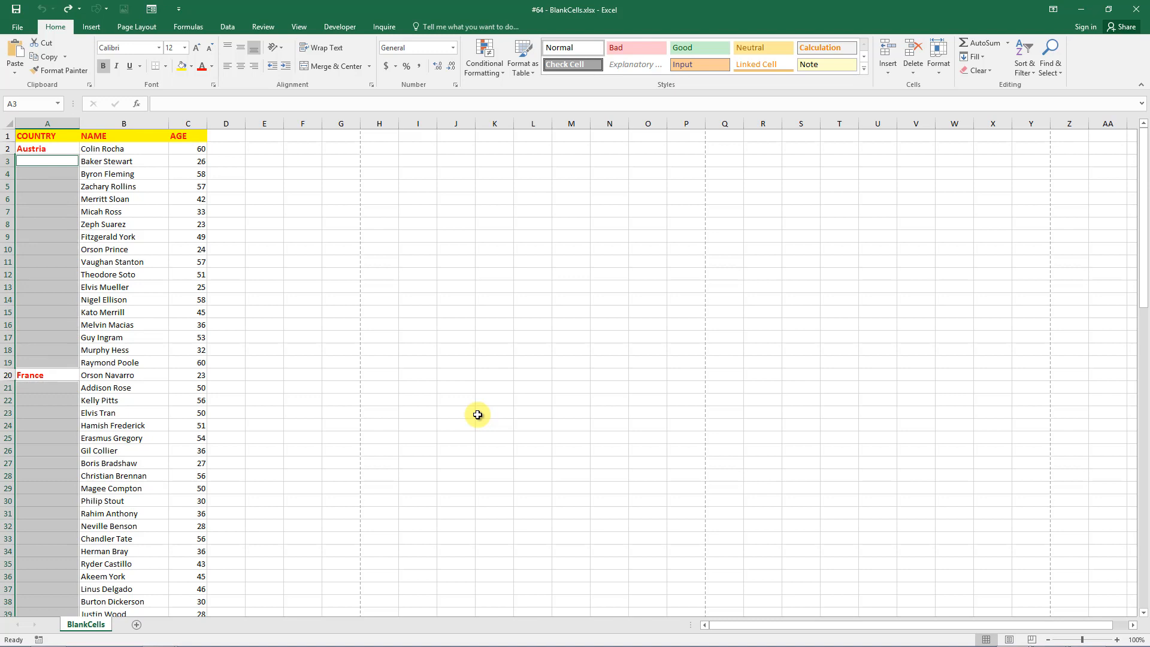
# Fill all selected blanks at once with the formula =A2 using Ctrl+Enter.
pyautogui.write('=A2')
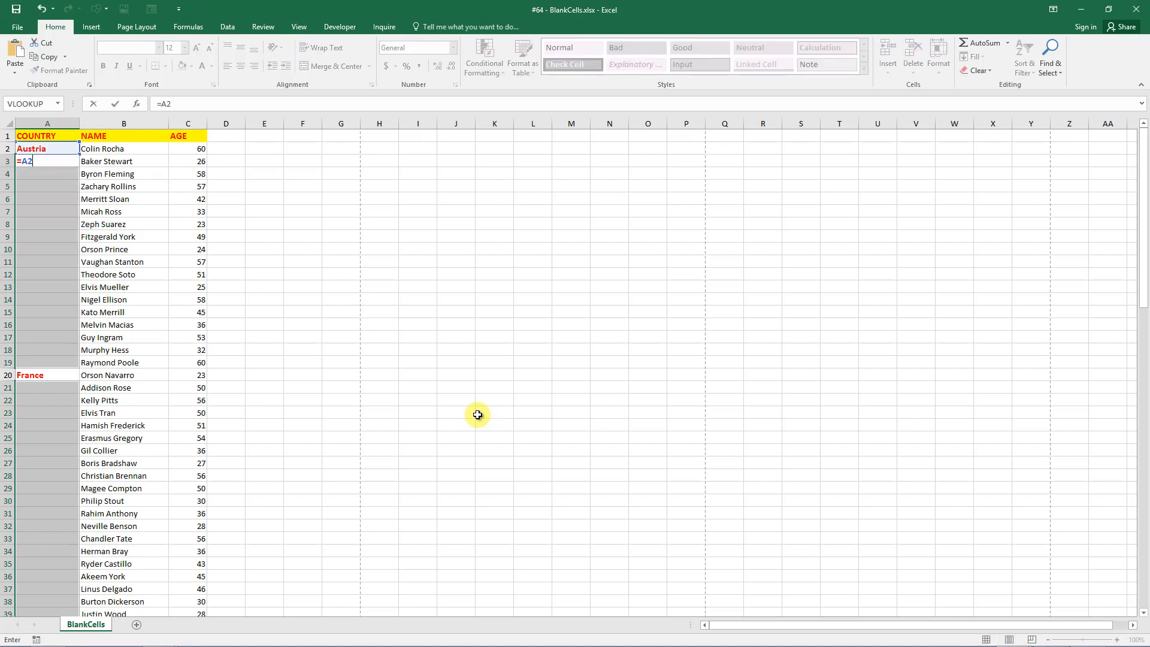
pyautogui.hotkey('ctrl', 'Return')
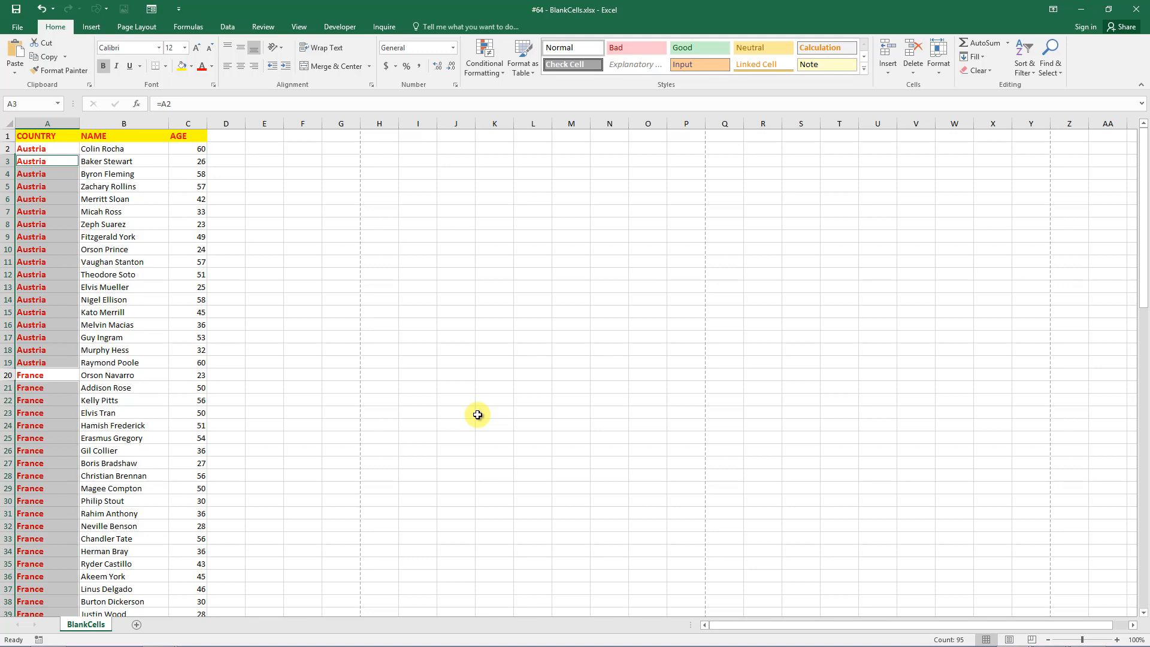
pyautogui.click(477, 414)
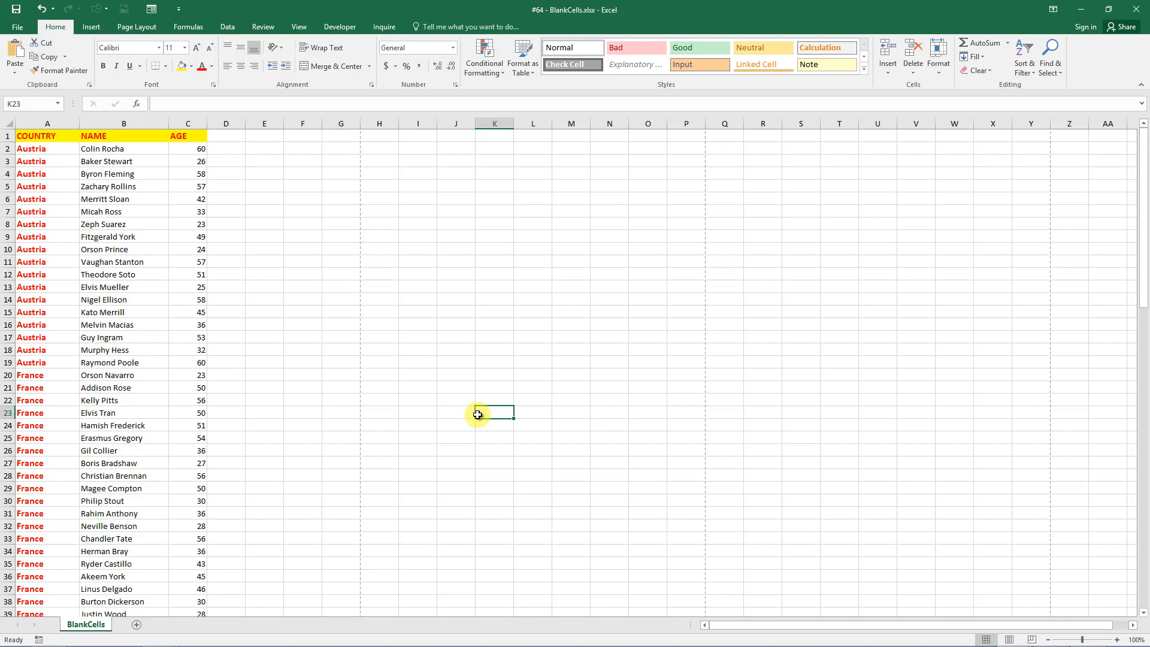
# Convert column A's COUNTRY formulas to plain values and verify cells A10 and A27.
pyautogui.click(46, 124)
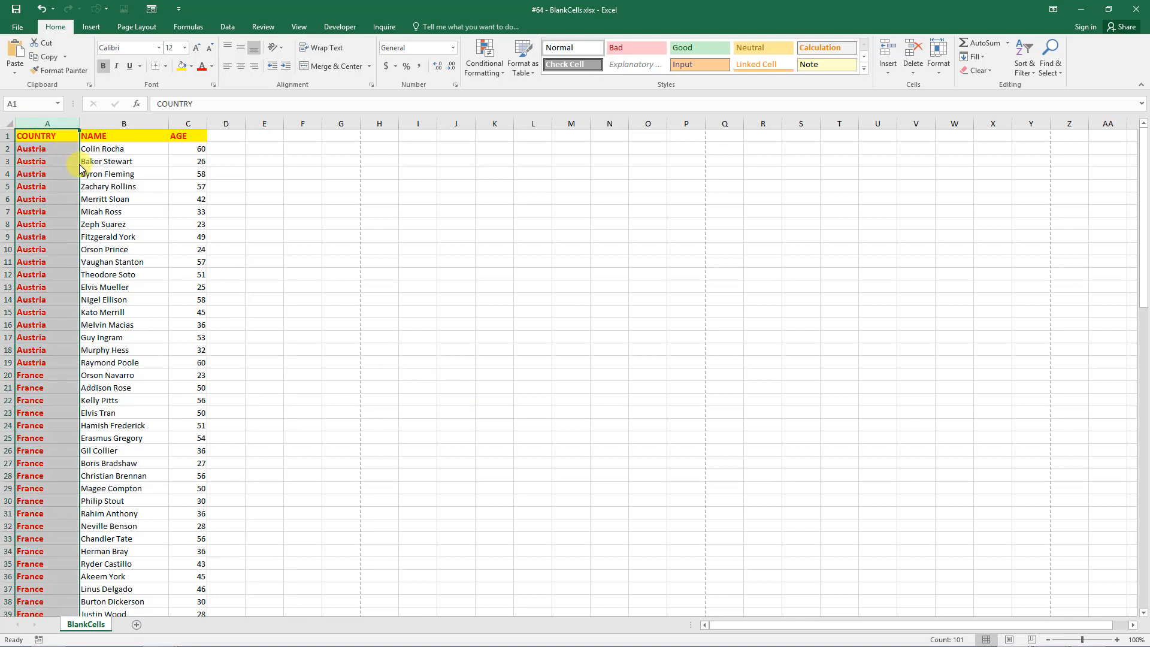
pyautogui.moveTo(80, 167)
pyautogui.mouseDown()
pyautogui.moveTo(127, 174)
pyautogui.moveTo(73, 175)
pyautogui.mouseUp()
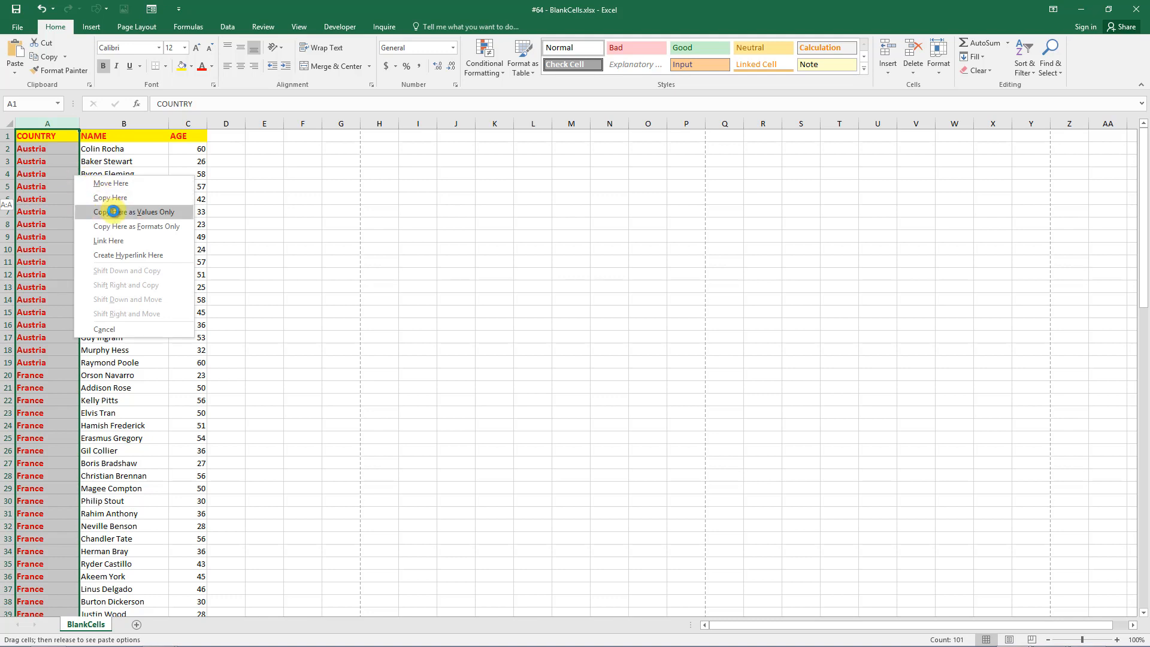
pyautogui.click(114, 211)
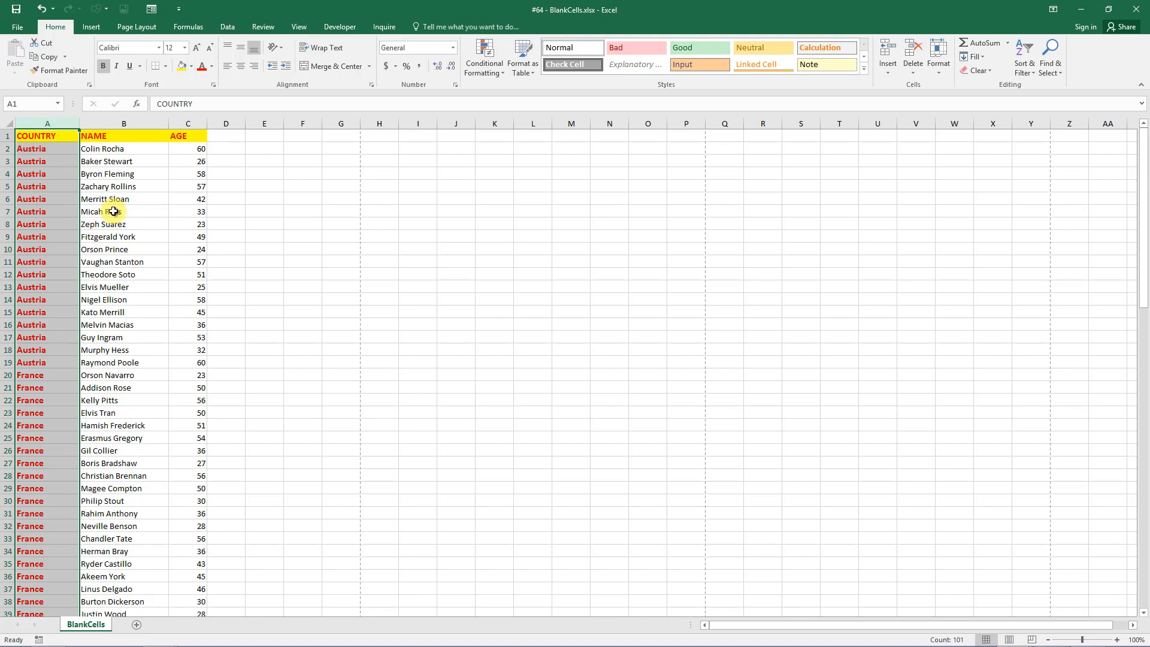
pyautogui.click(42, 252)
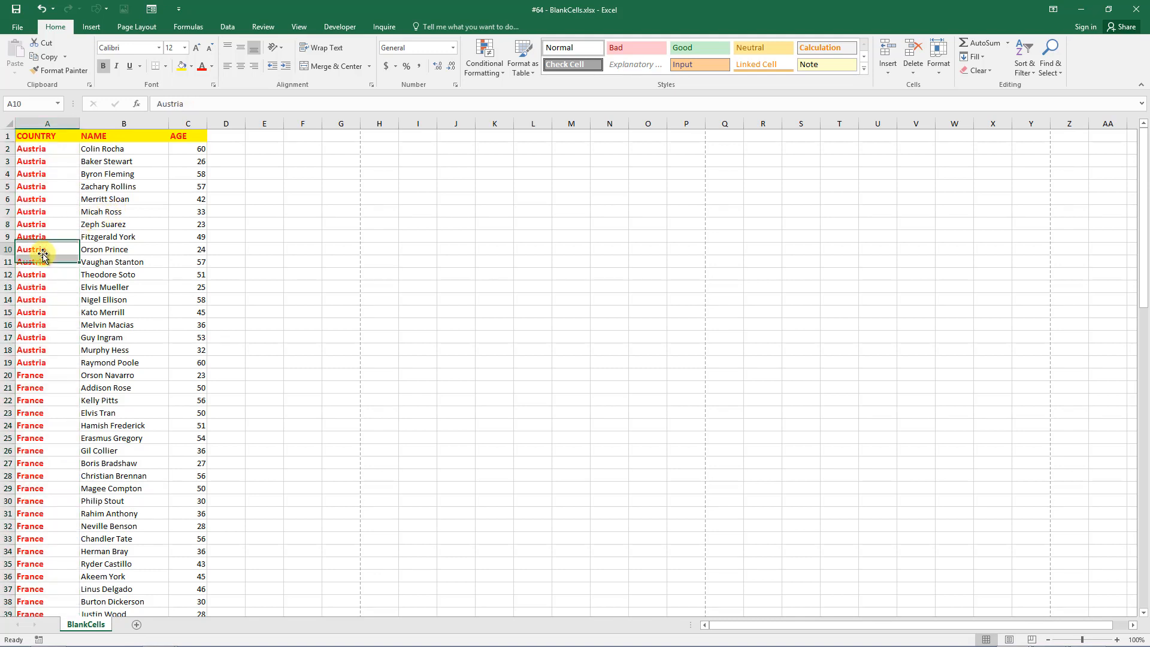
pyautogui.click(36, 460)
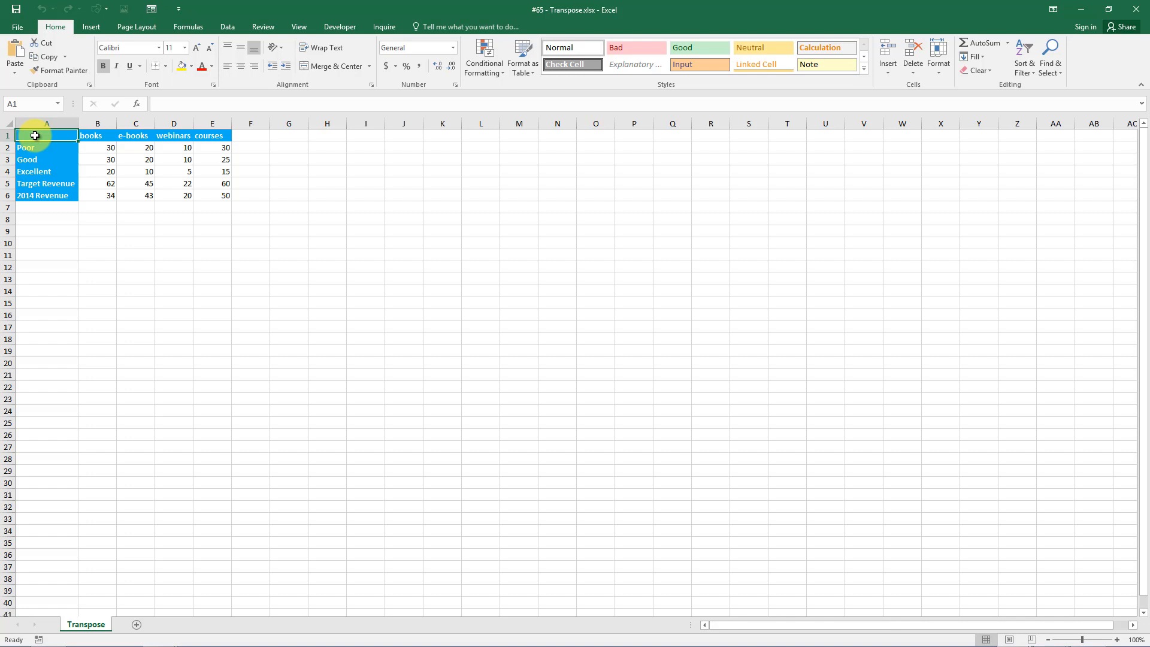
# Copy the table A1:E6 and select cell A10 as the destination.
pyautogui.moveTo(35, 136); pyautogui.dragTo(223, 199)
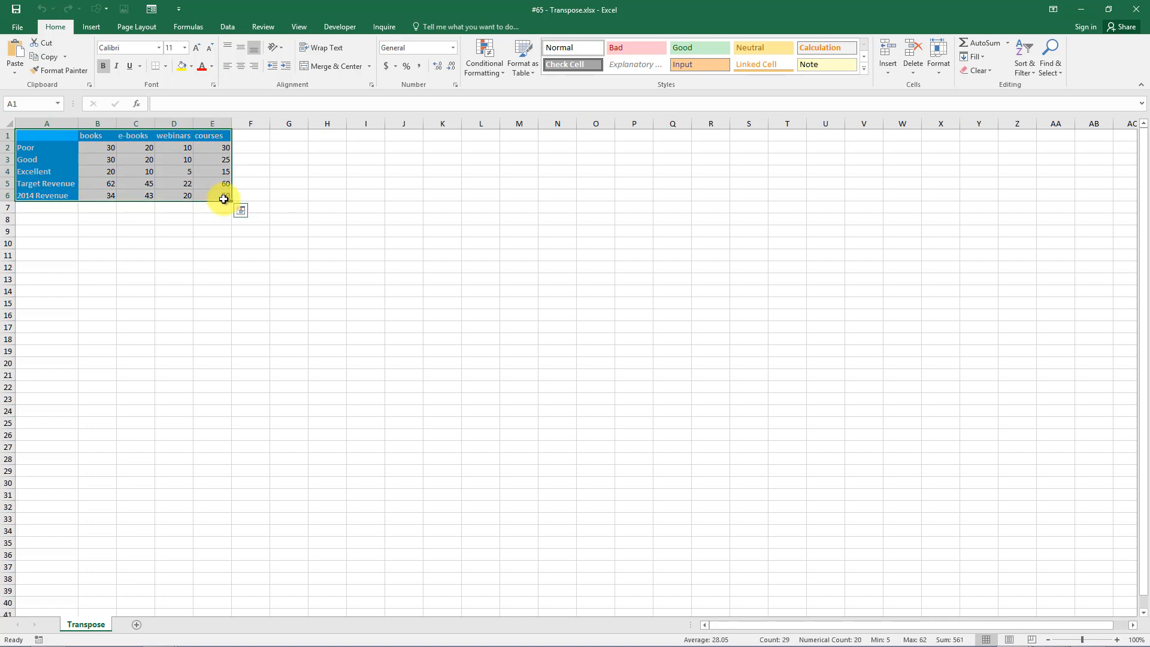
pyautogui.hotkey('ctrl', 'c')
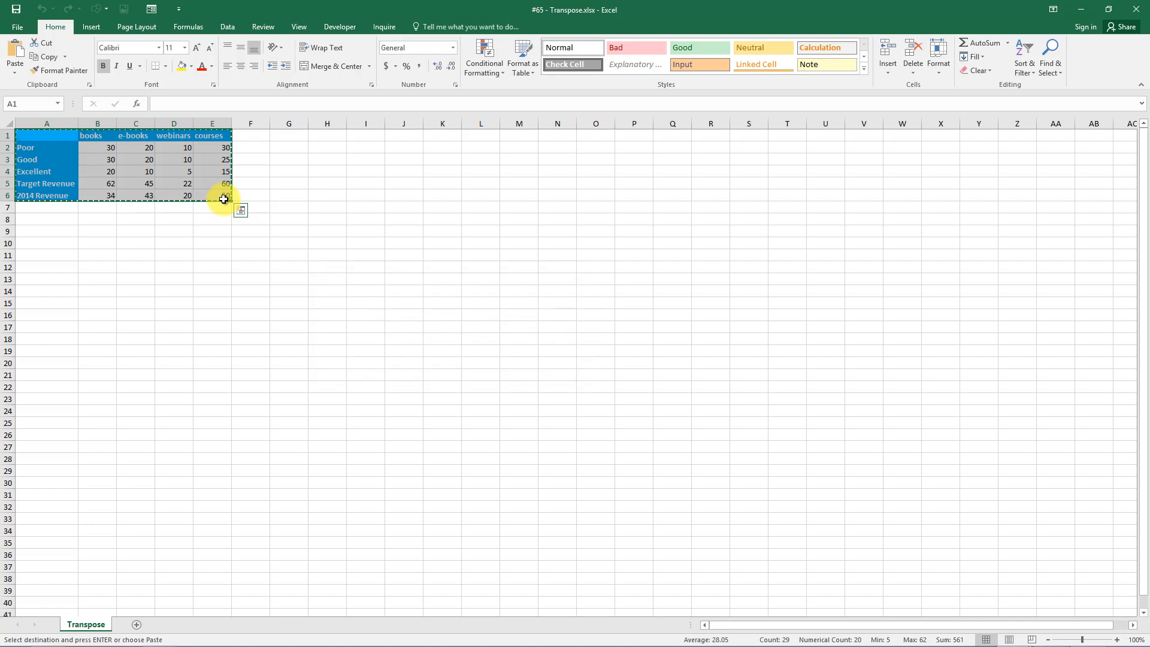
pyautogui.click(37, 242)
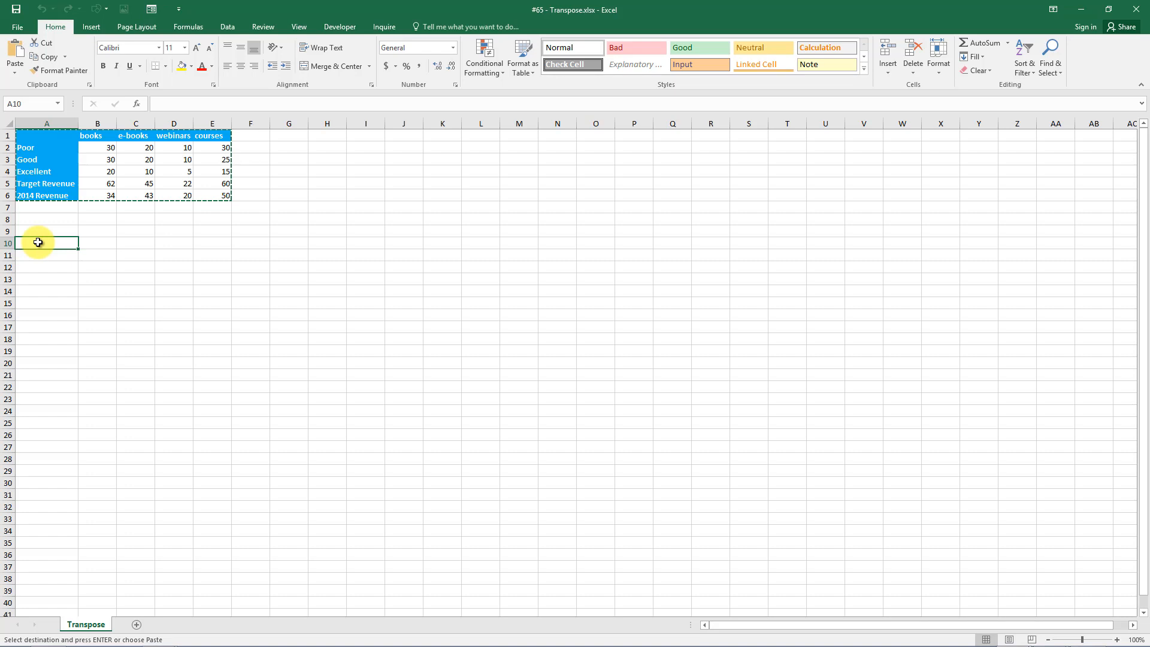
# Paste the table at A10 with Paste Special's Transpose option ticked.
pyautogui.click(14, 72)
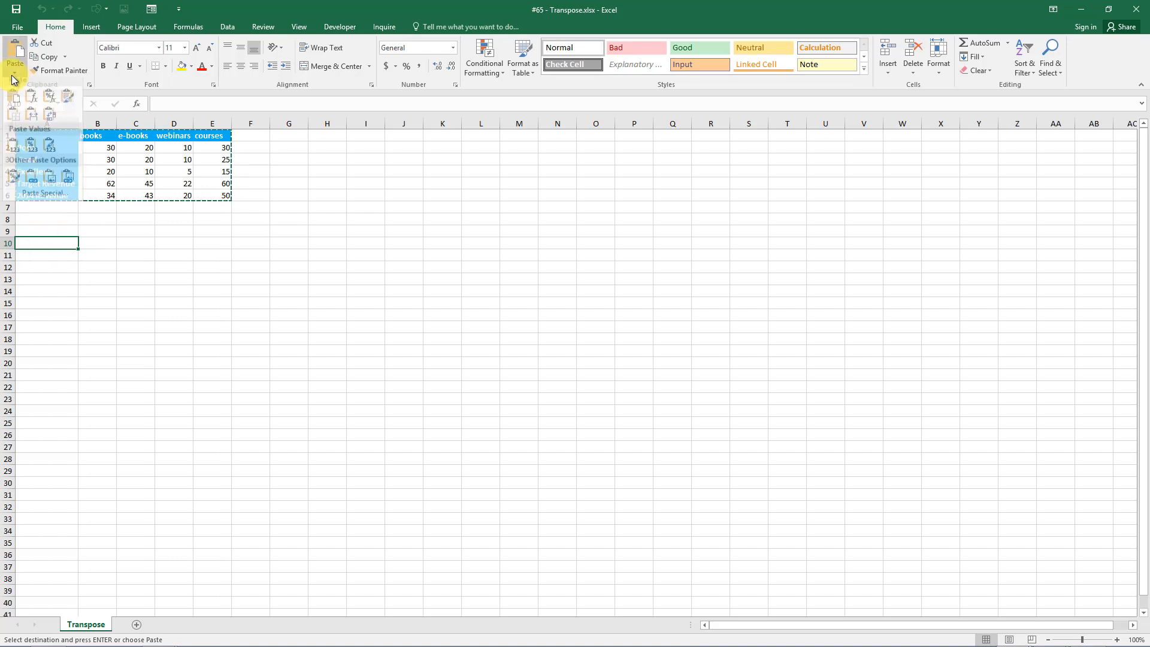
pyautogui.click(45, 198)
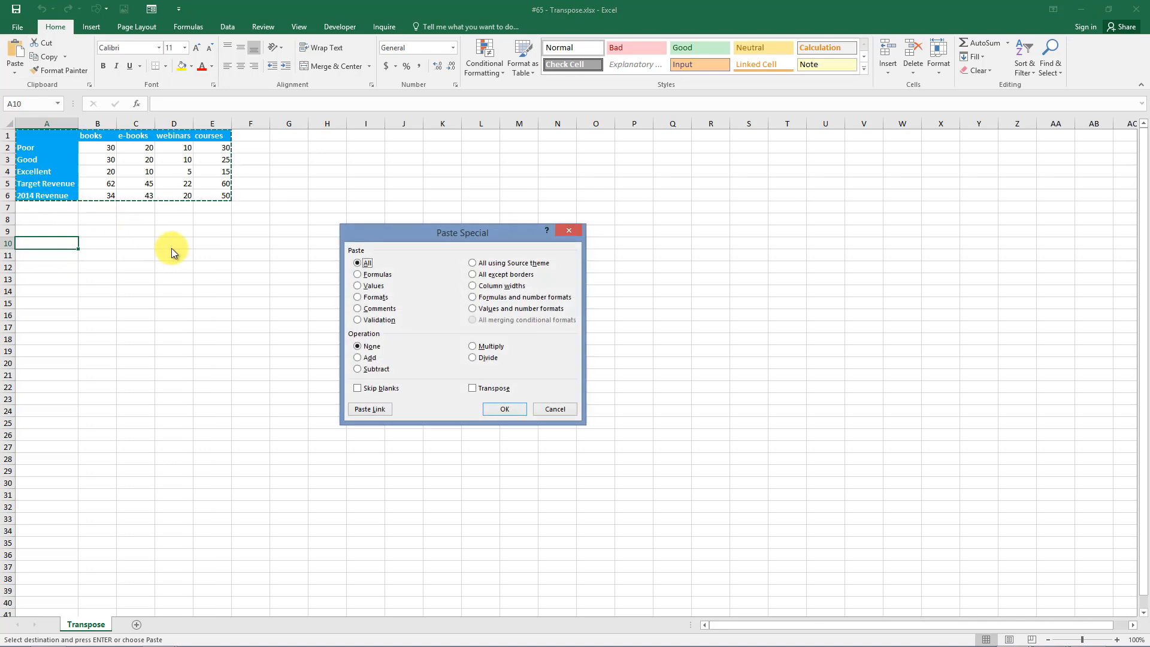
pyautogui.click(476, 388)
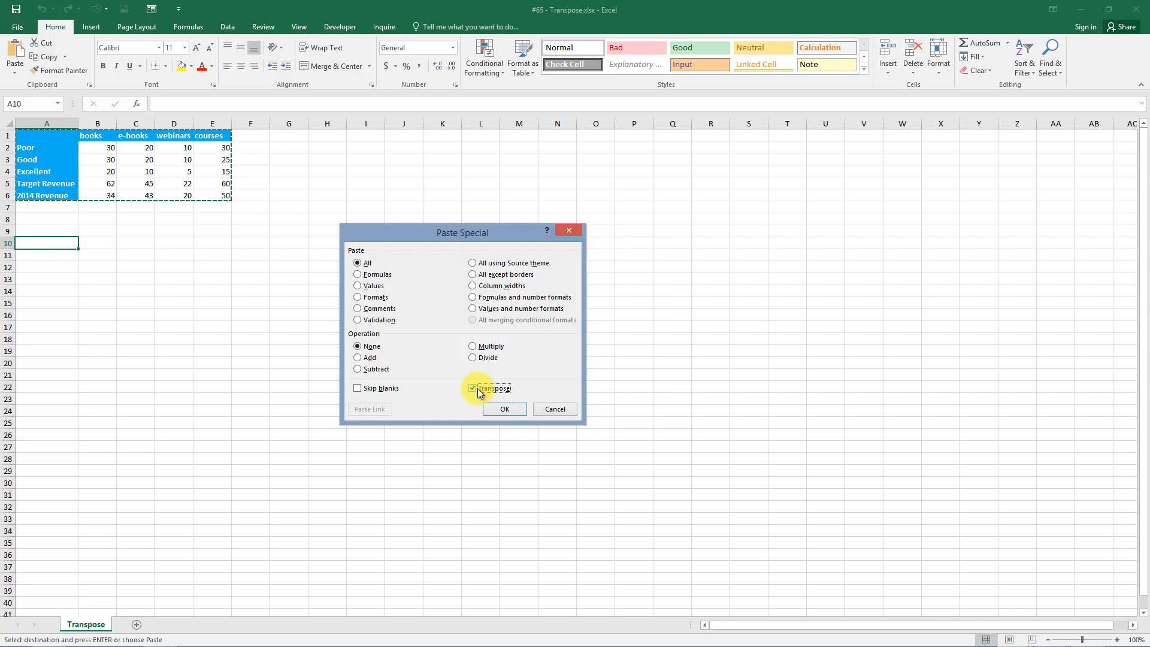
pyautogui.click(504, 412)
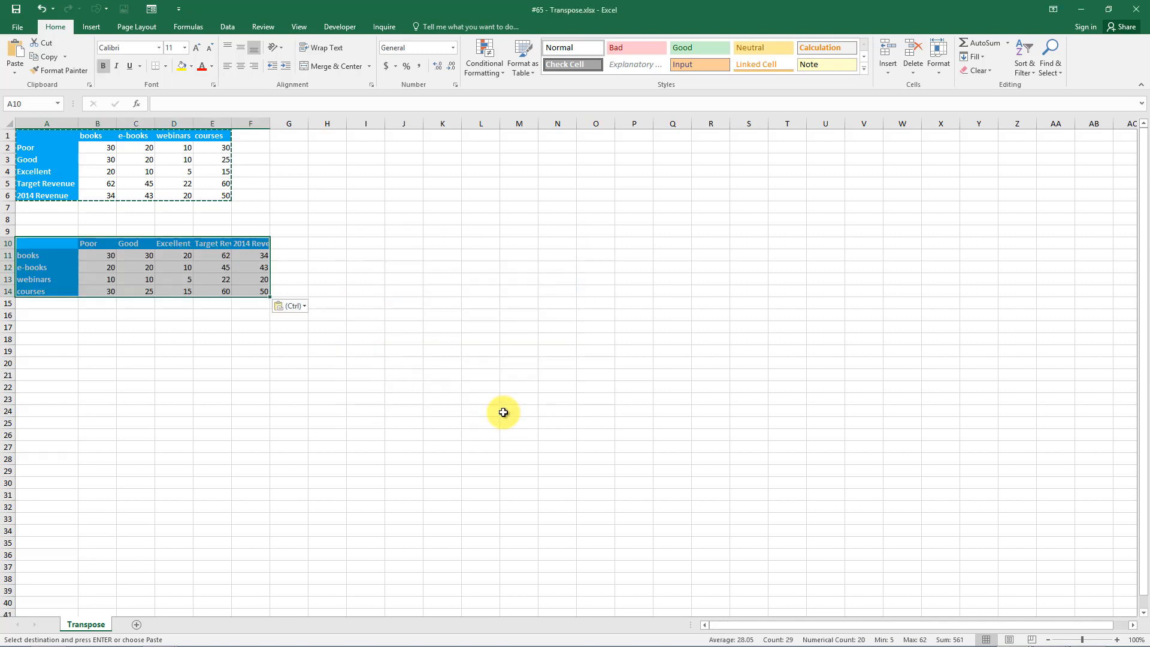
pyautogui.click(504, 412)
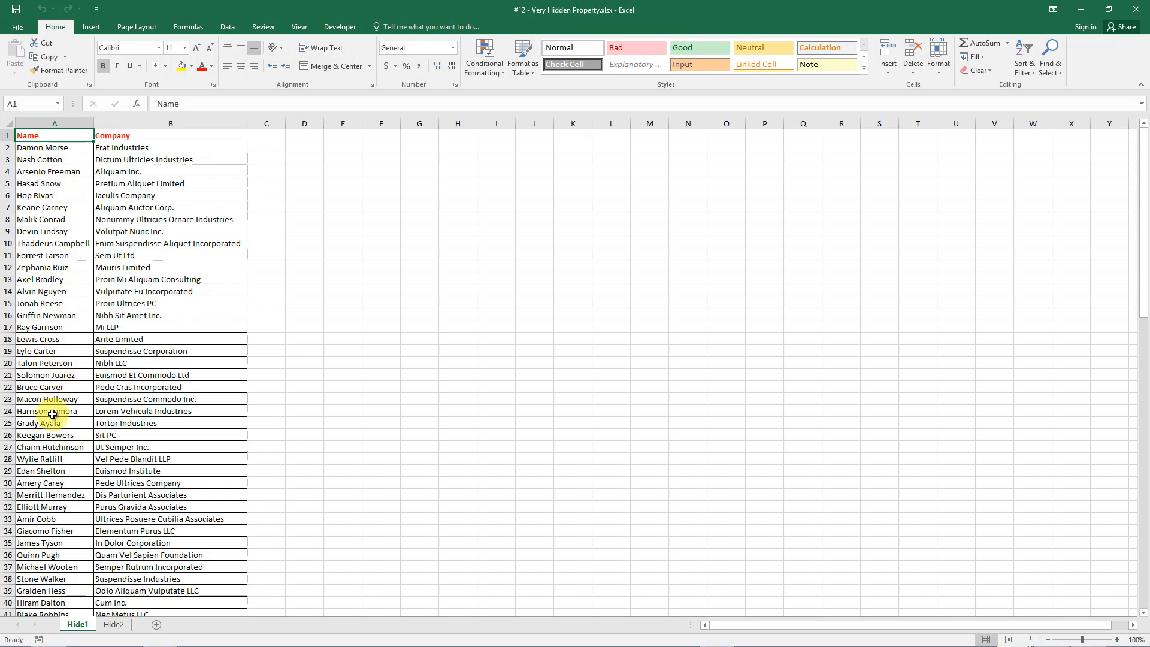
# Hide the Hide1 sheet, then unhide it again from the Hide2 tab's menu.
pyautogui.rightClick(78, 626)
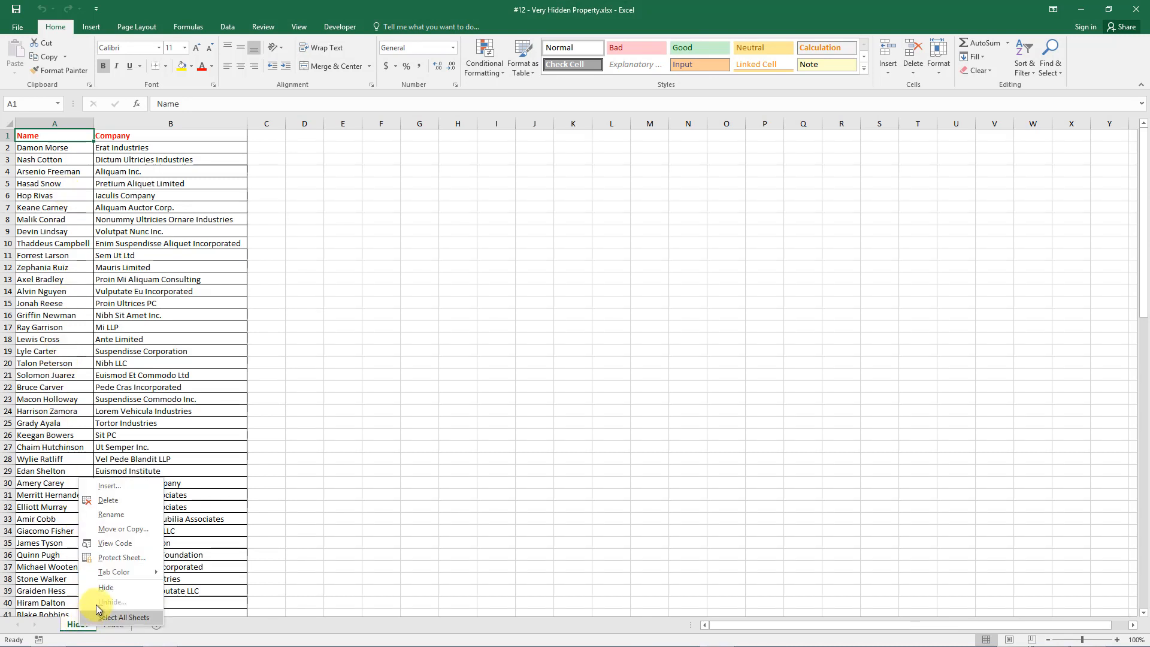
pyautogui.click(106, 587)
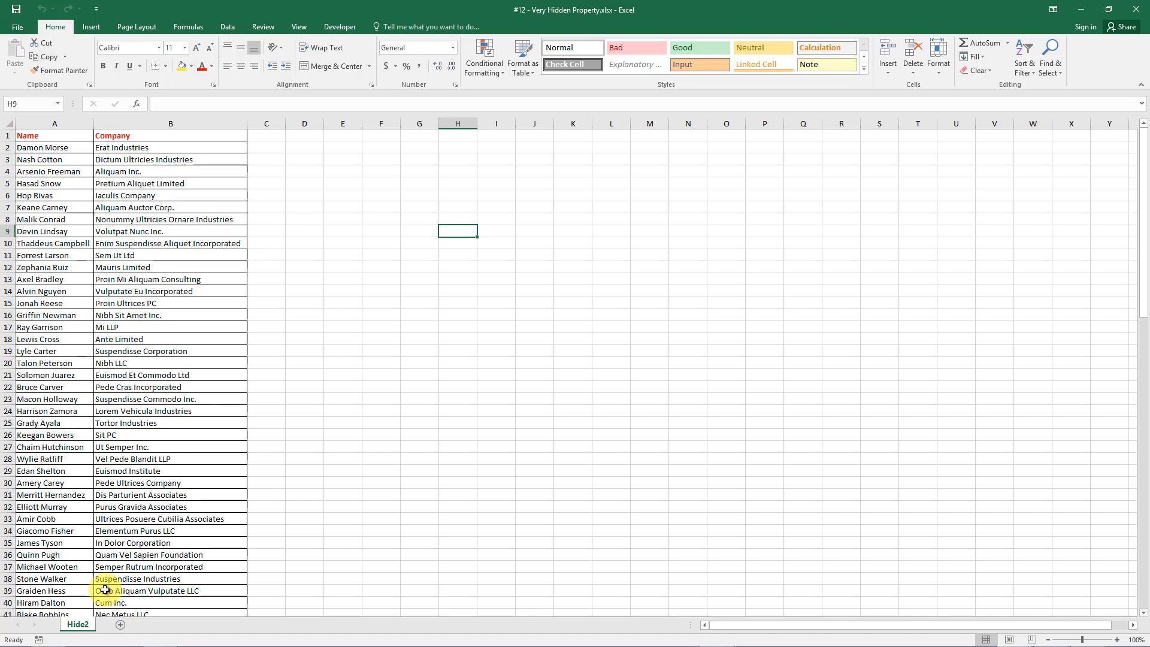
pyautogui.rightClick(78, 624)
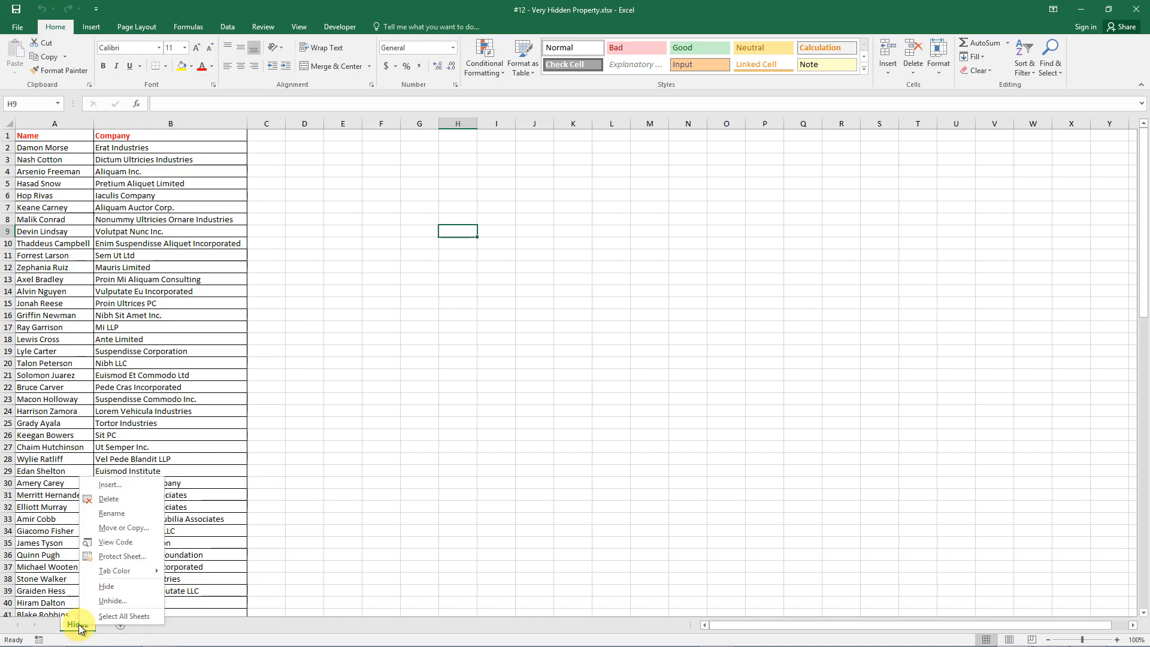
pyautogui.click(105, 600)
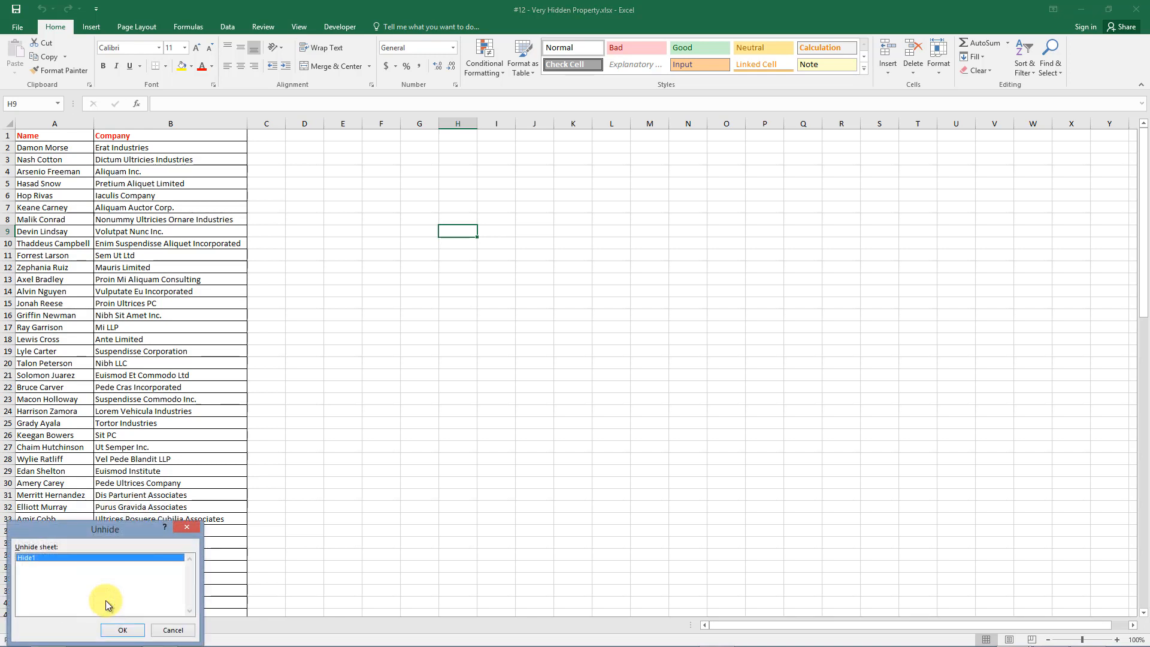
pyautogui.click(120, 630)
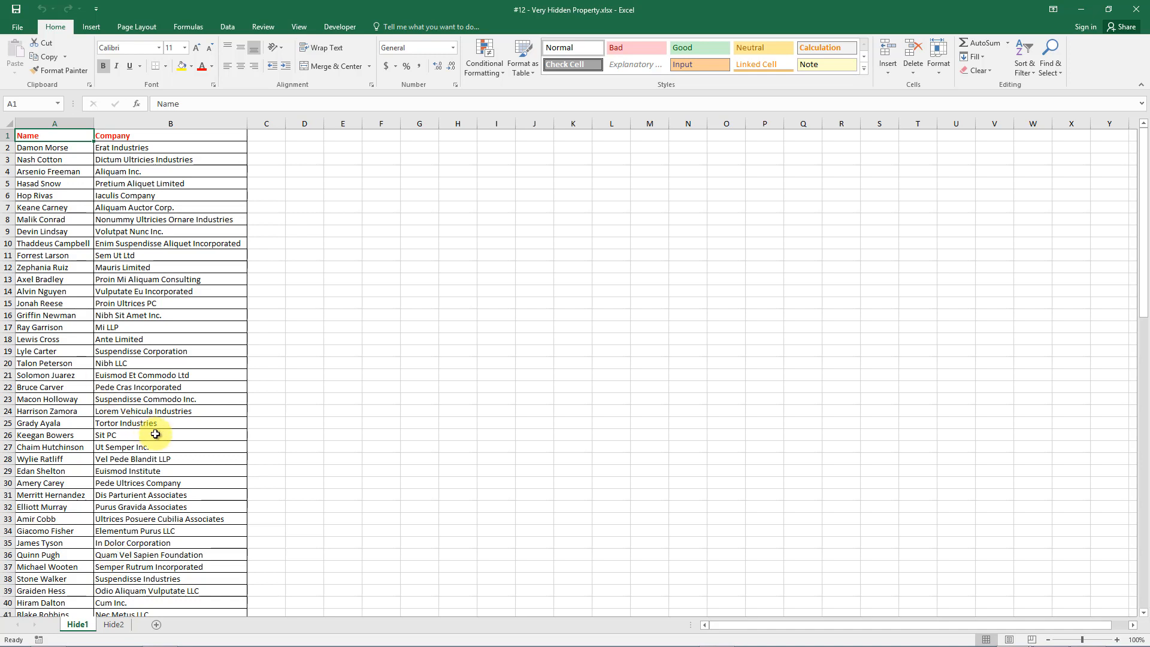
pyautogui.hotkey('alt', 'F11')
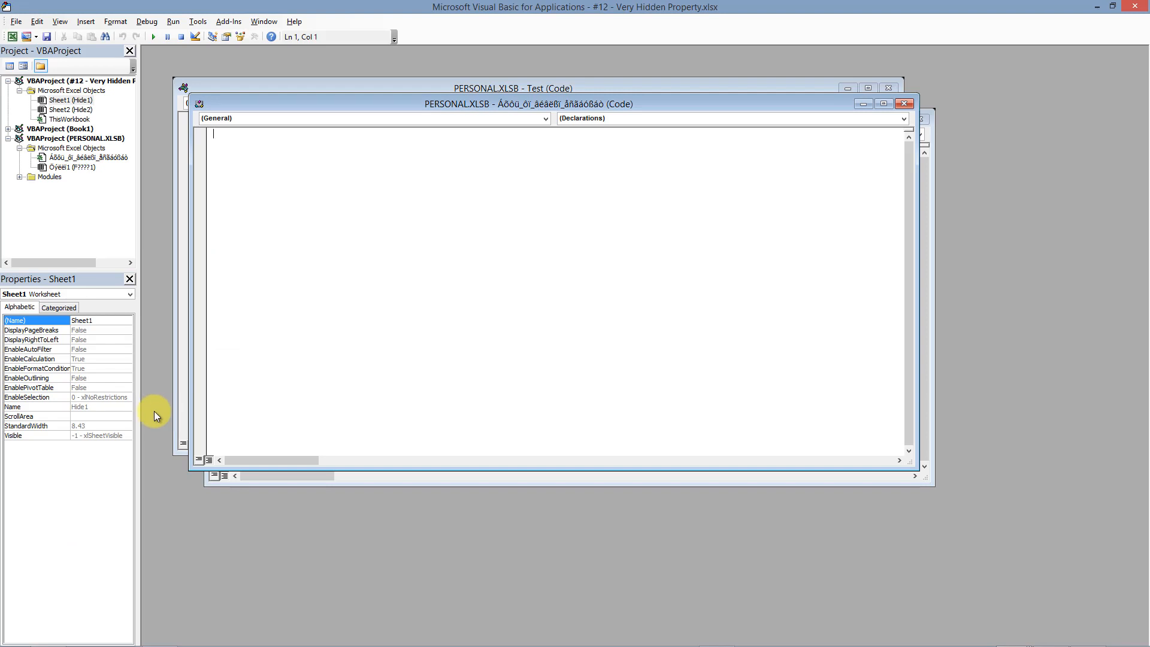
# Set Sheet1 (Hide1)'s Visible property to 2 - xlSheetVeryHidden in Properties.
pyautogui.click(80, 101)
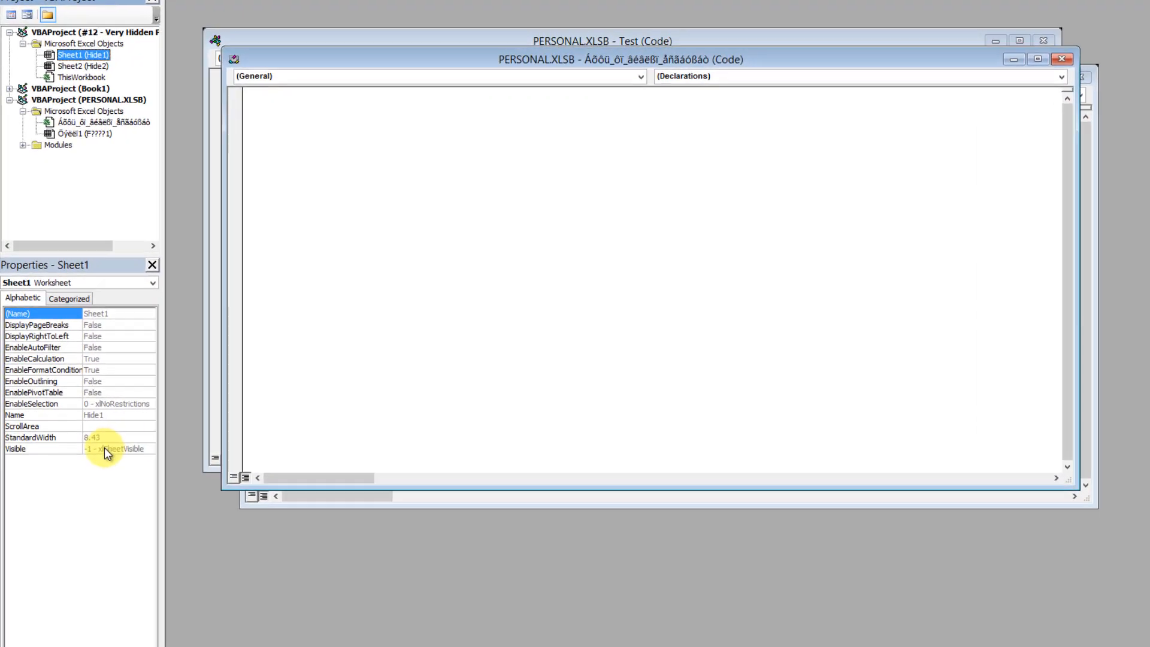
pyautogui.click(102, 436)
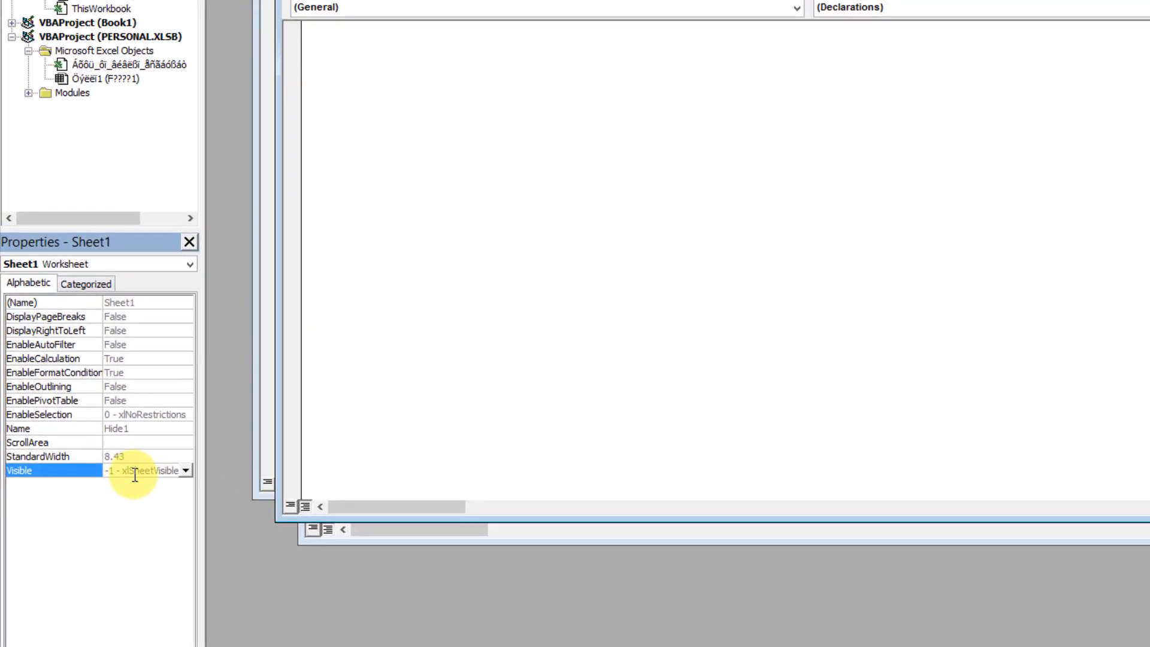
pyautogui.click(187, 470)
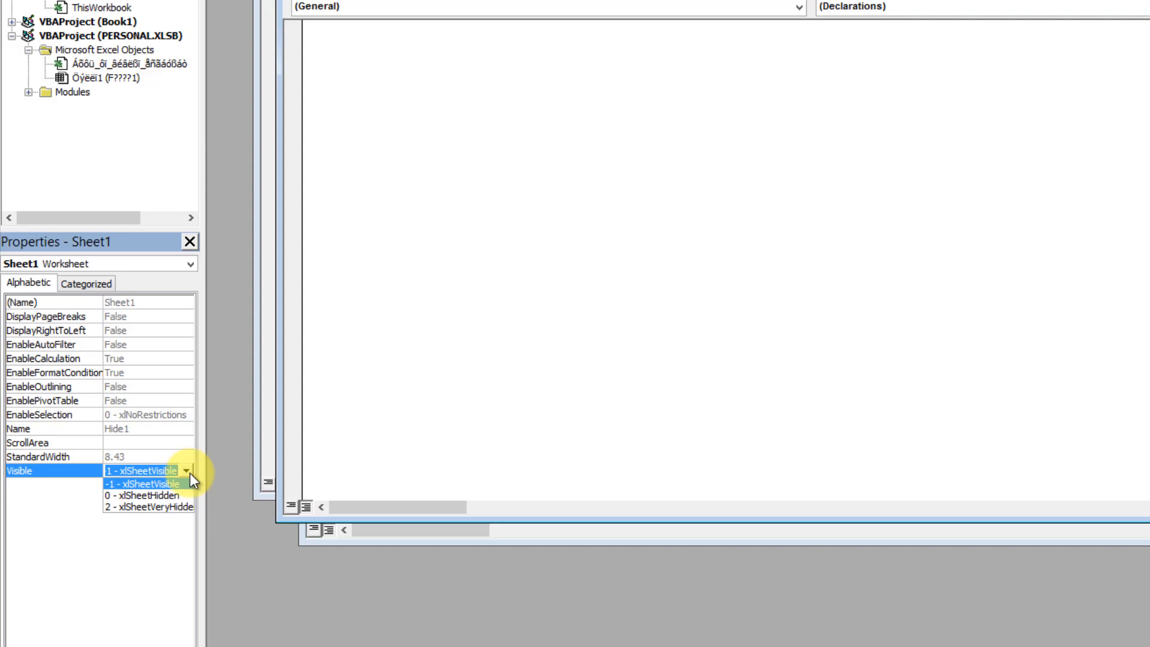
pyautogui.click(153, 508)
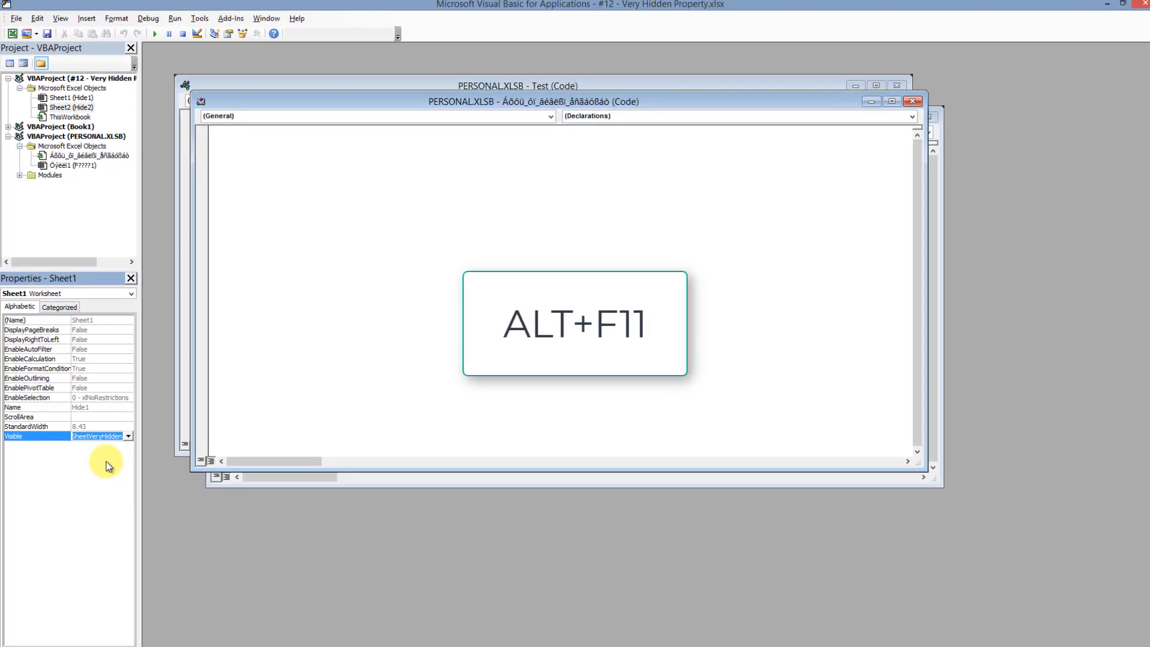
pyautogui.hotkey('alt', 'F11')
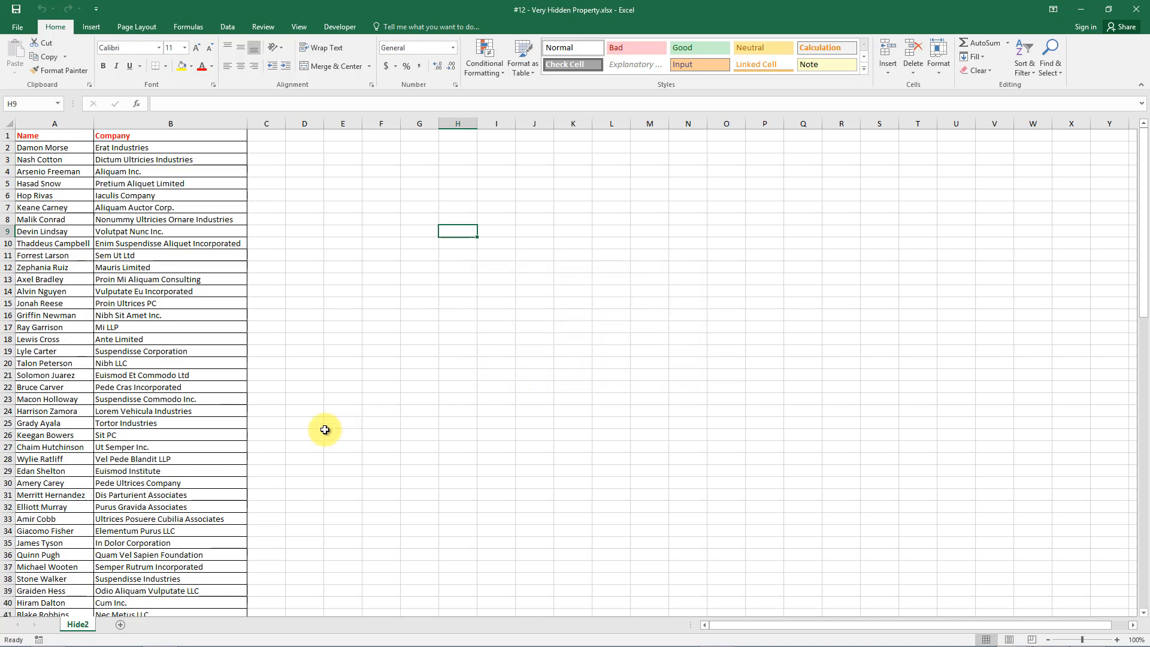
# Check that Unhide is greyed out on the Hide2 tab's menu, then close the menu.
pyautogui.rightClick(93, 626)
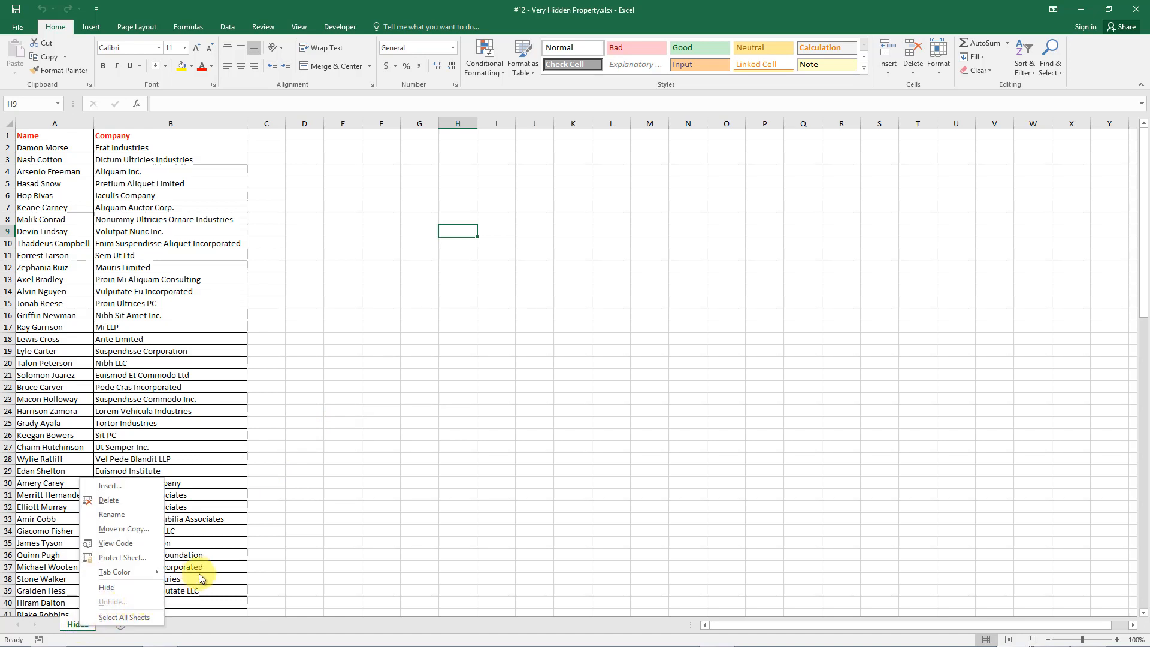
pyautogui.click(287, 535)
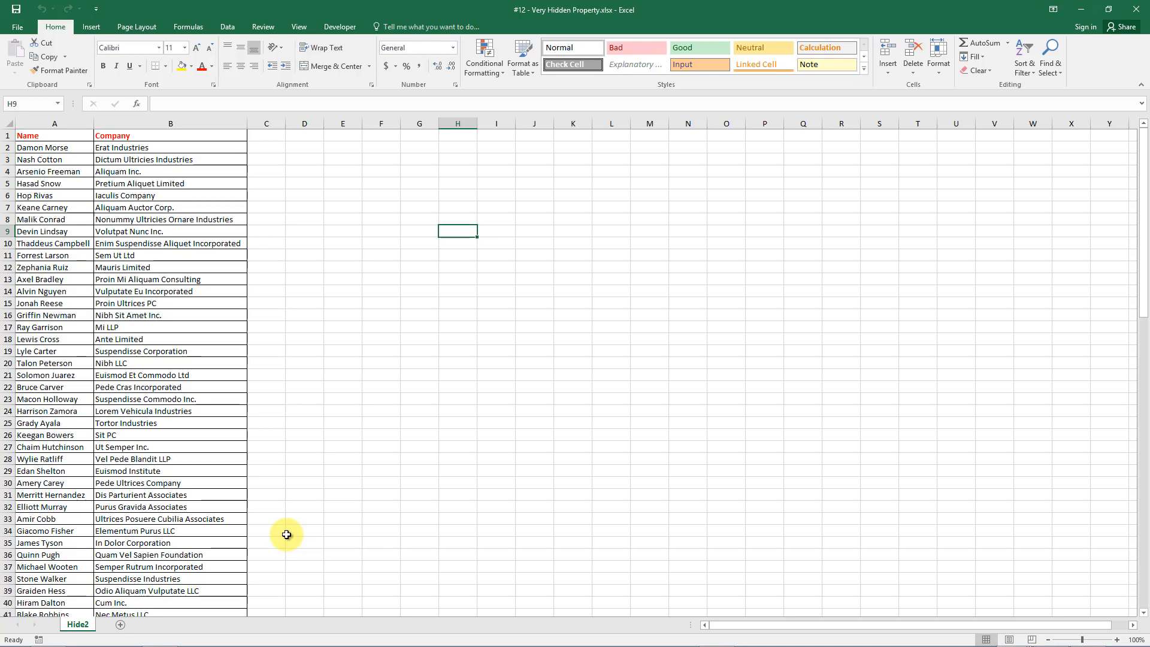
pyautogui.hotkey('alt', 'F11')
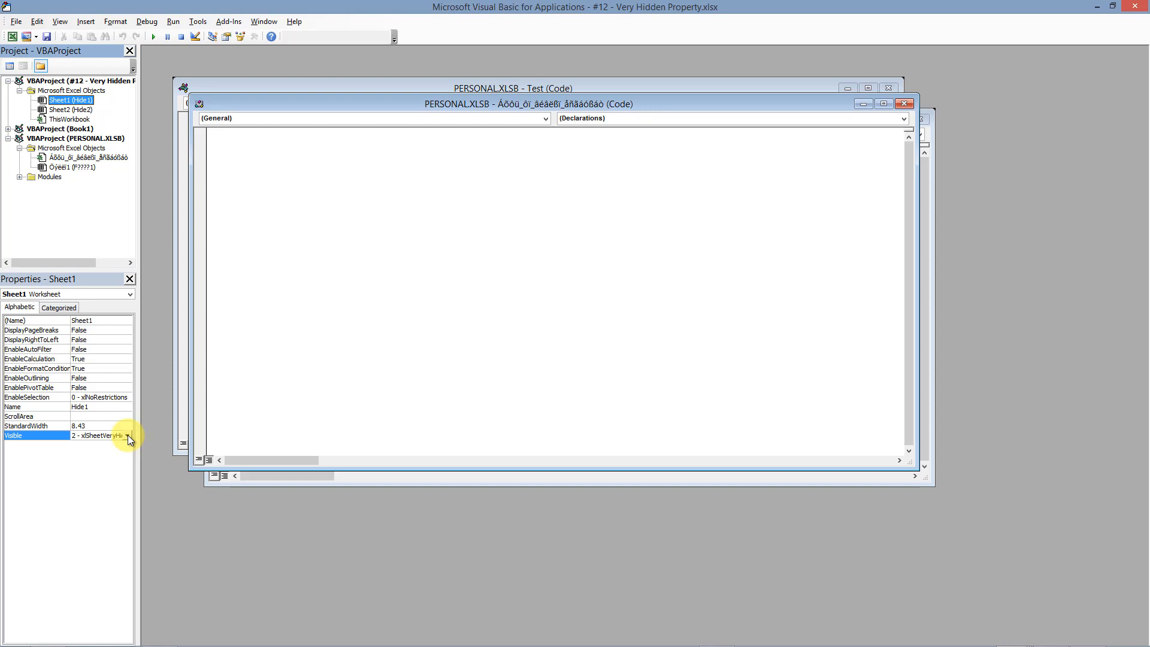
# Change Hide1's Visible property to -1 - xlSheetVisible and return to Excel.
pyautogui.click(128, 435)
pyautogui.click(114, 445)
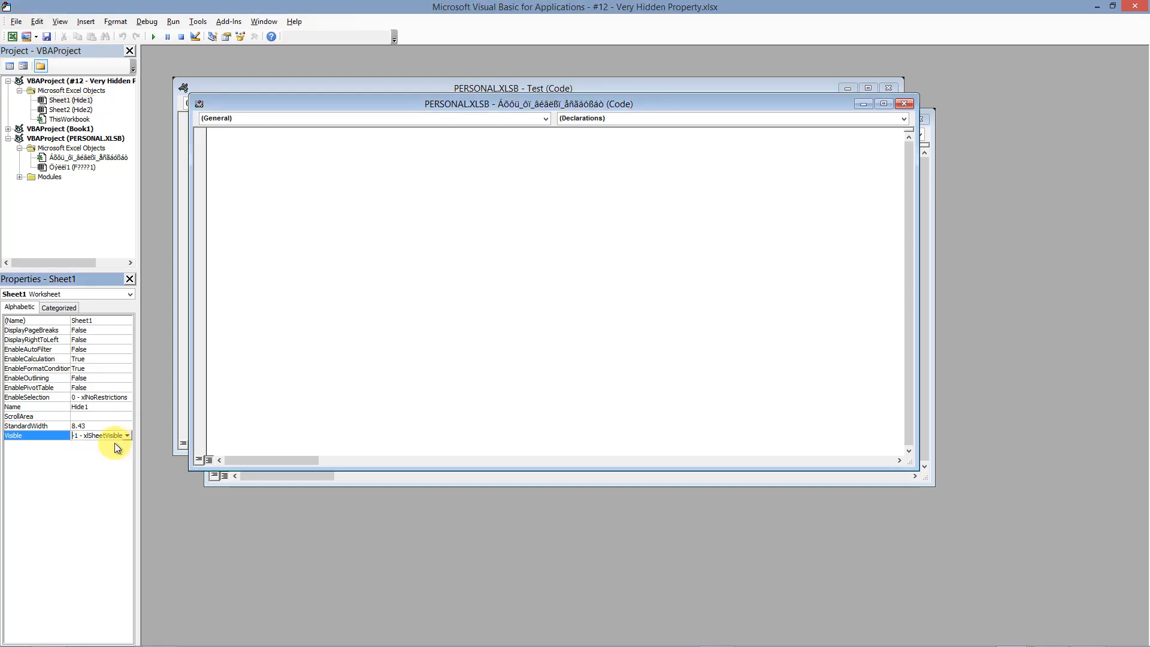
pyautogui.click(256, 257)
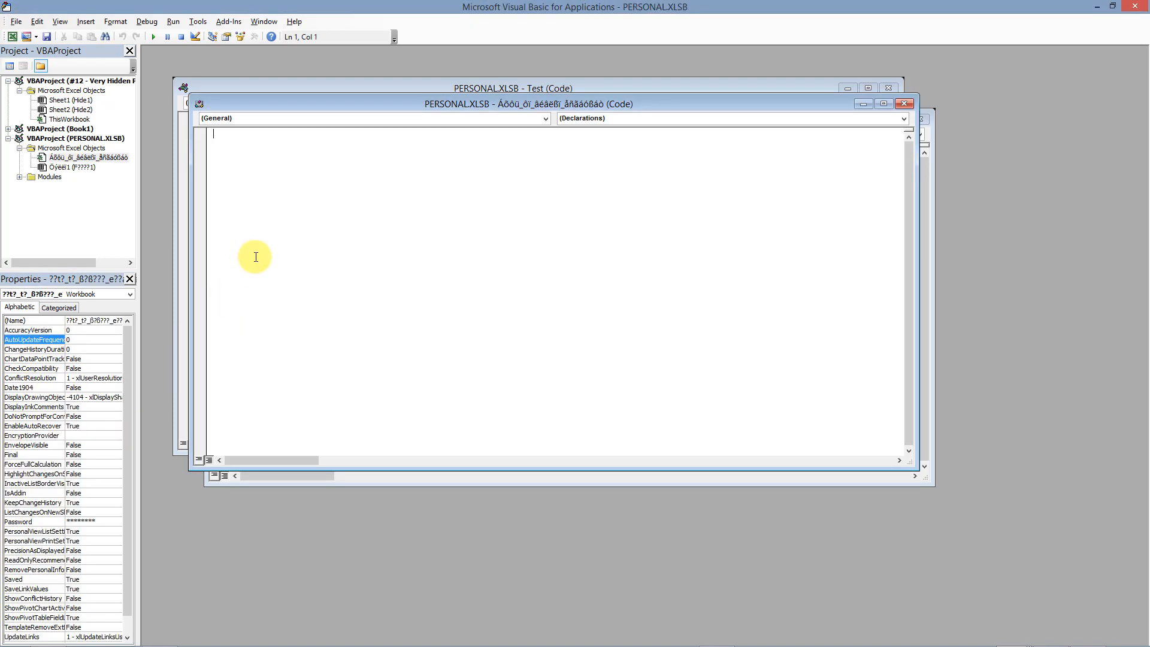
pyautogui.hotkey('alt', 'F11')
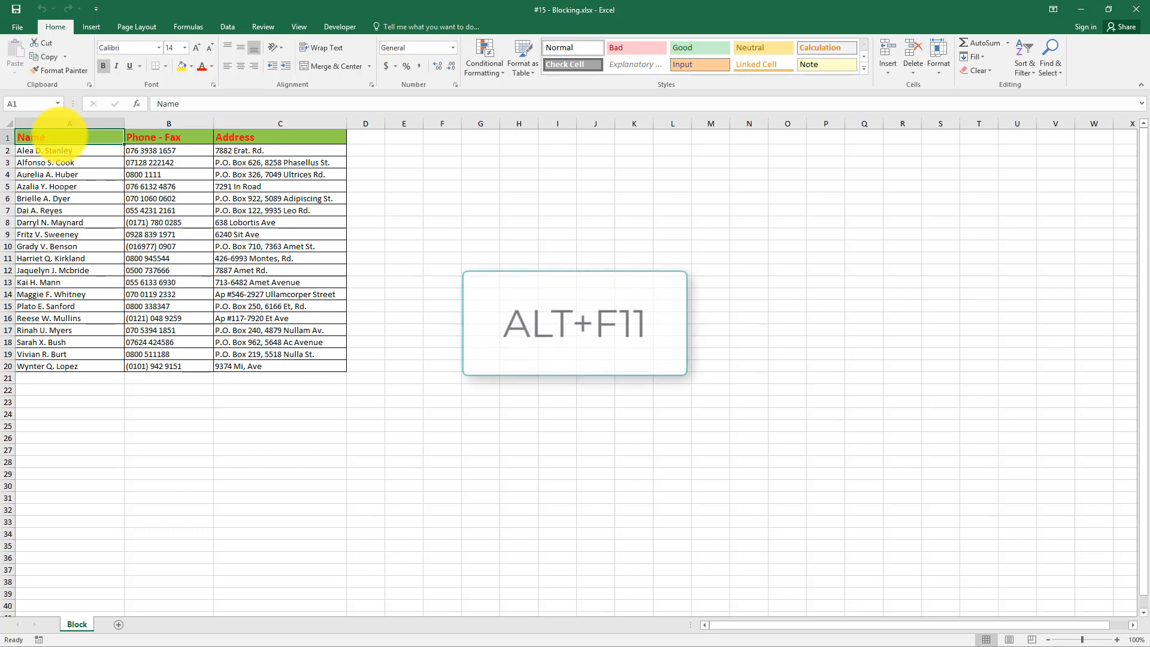
# Set Sheet1 (Block)'s ScrollArea property to $A$1:$B$10, then select cell A6 in Excel.
pyautogui.hotkey('alt', 'F11')
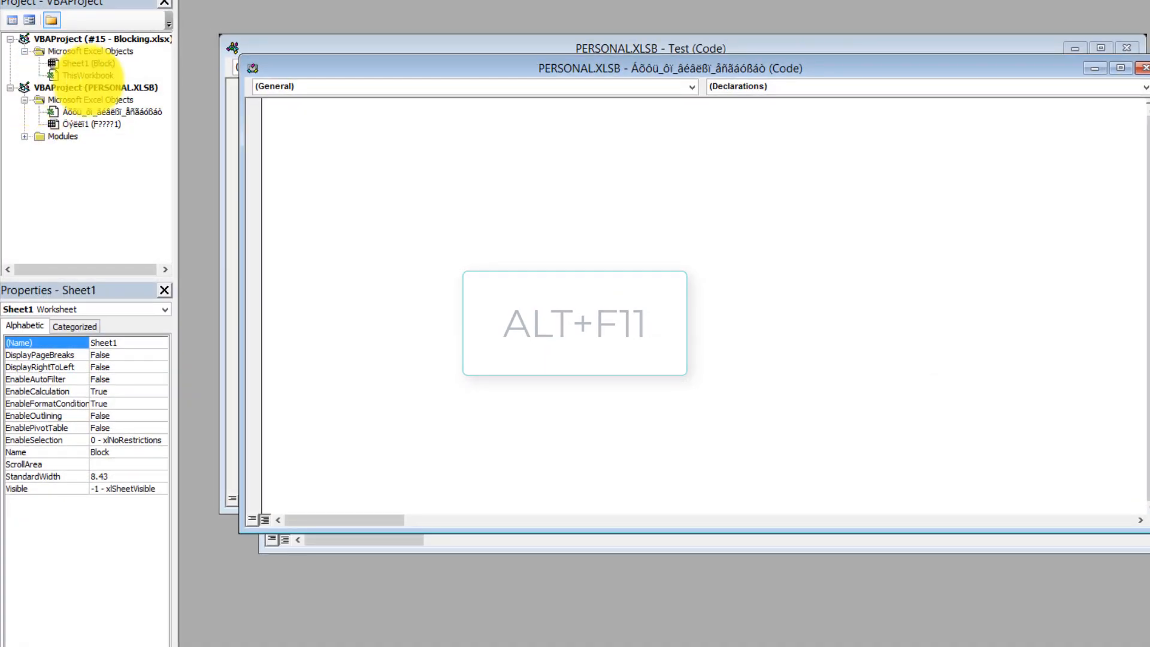
pyautogui.click(95, 62)
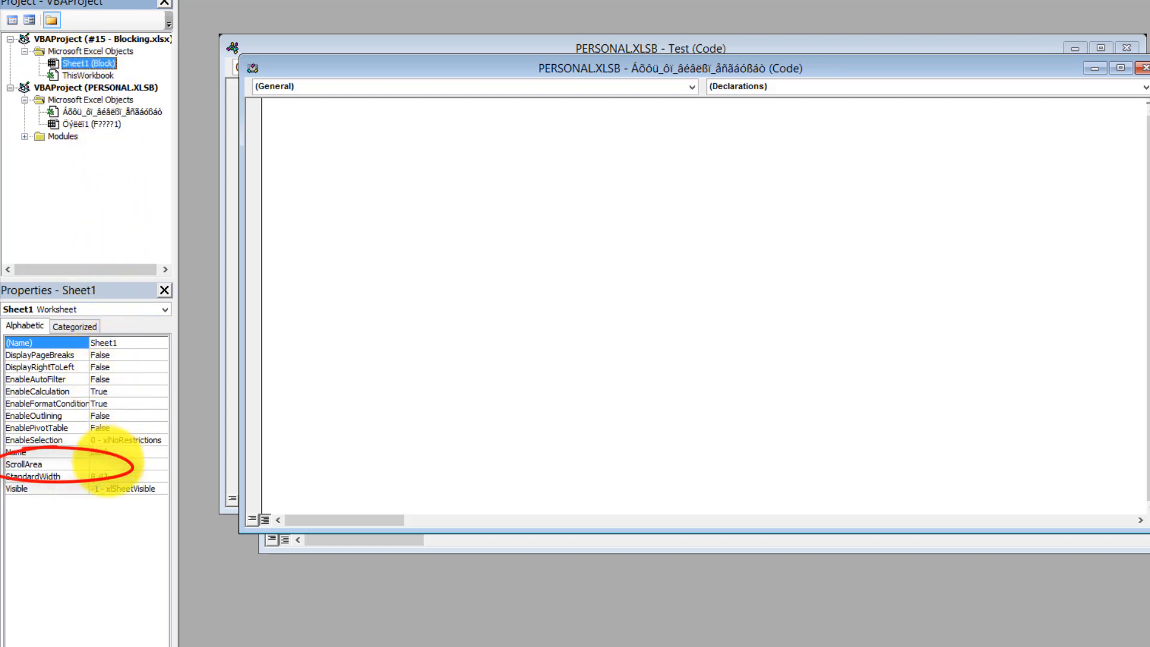
pyautogui.click(126, 465)
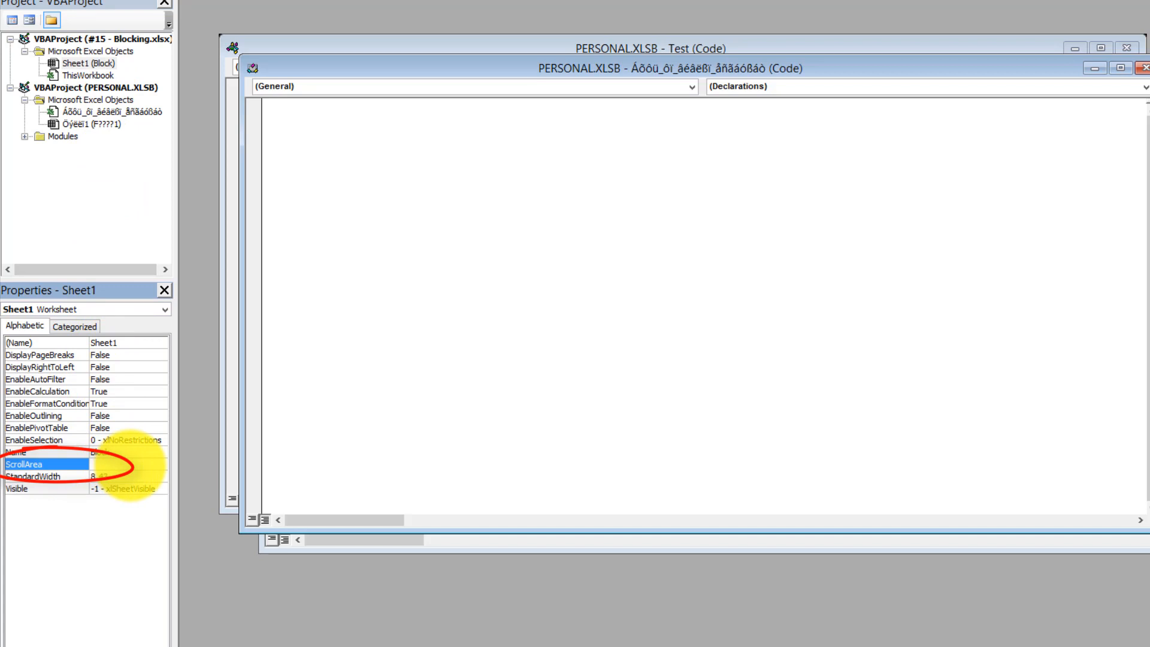
pyautogui.write('A$1')
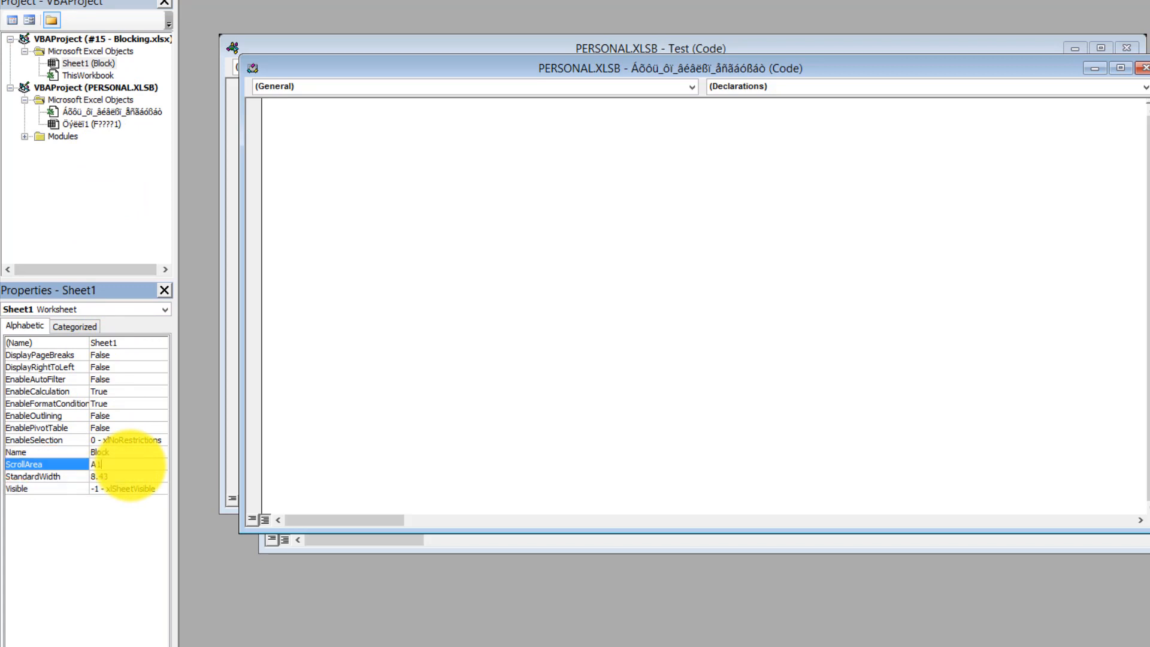
pyautogui.write(':$B$10')
pyautogui.press('Return')
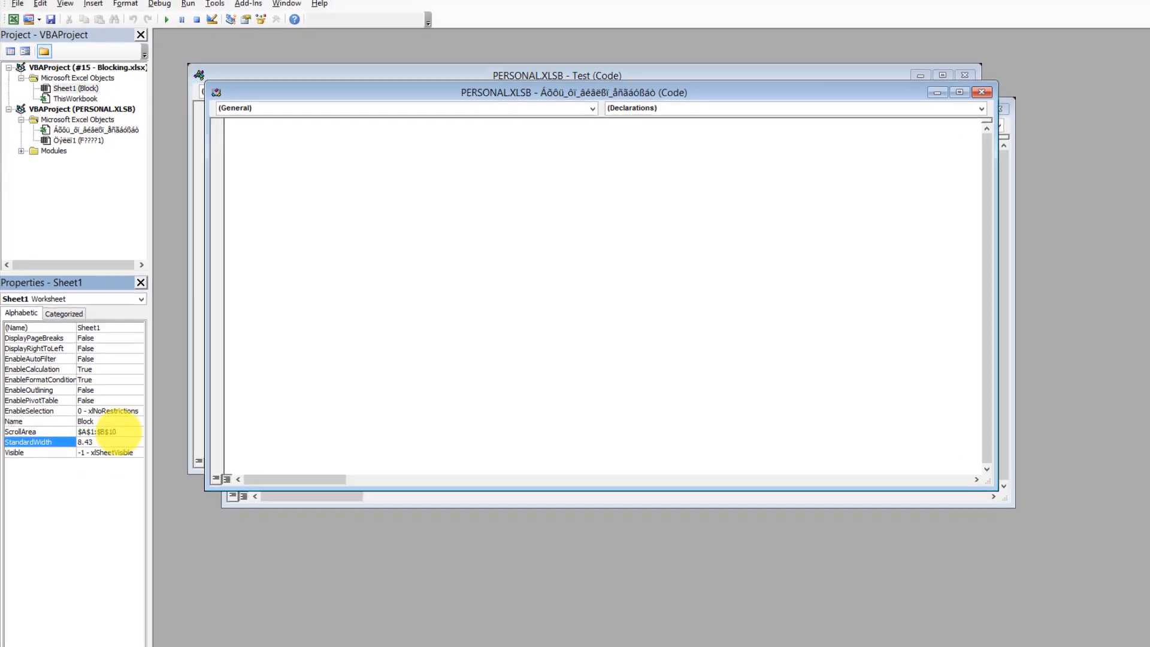
pyautogui.click(119, 431)
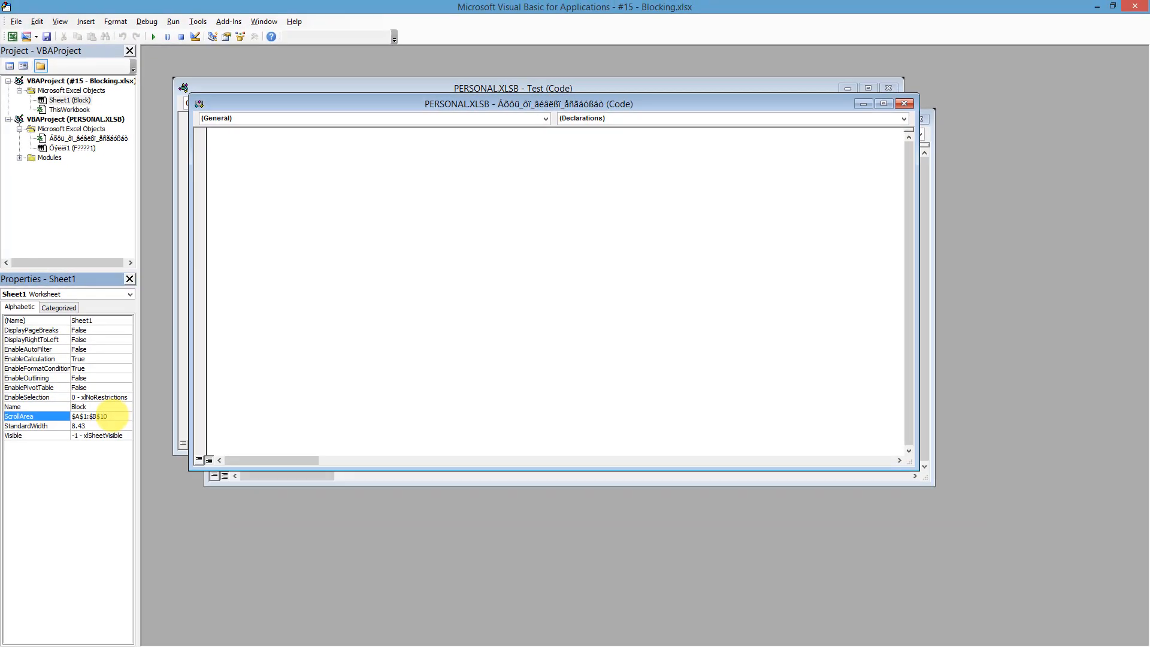
pyautogui.click(114, 415)
pyautogui.hotkey('alt', 'F11')
pyautogui.click(115, 200)
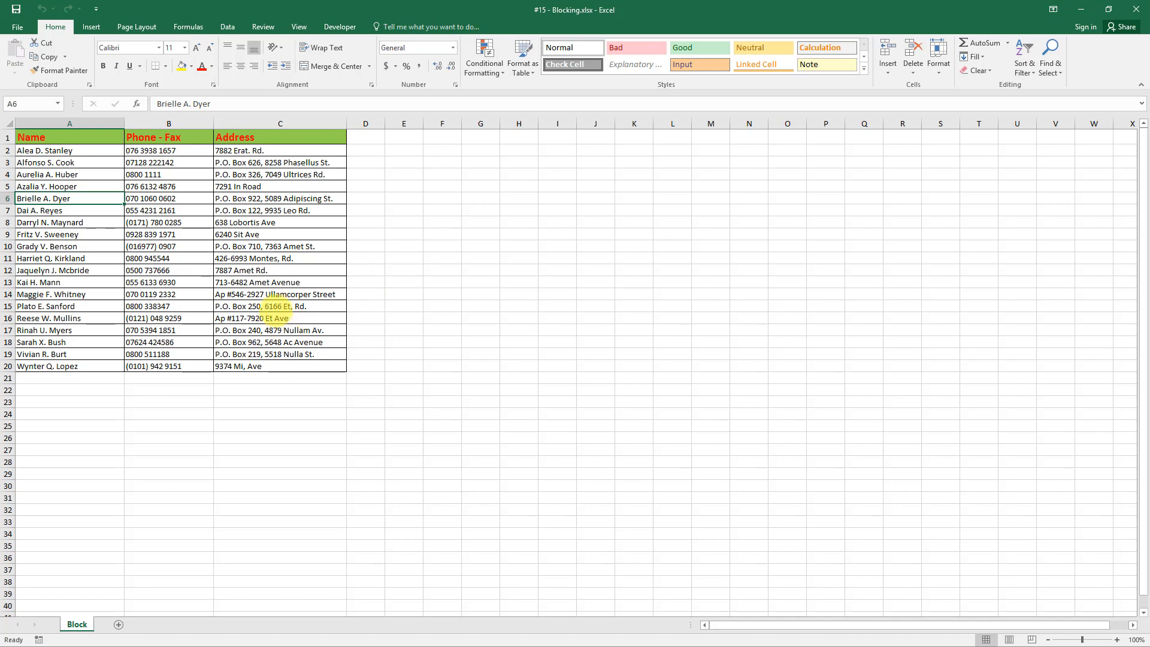
# Select cells A9 and A5 to test the A1:B10 scroll area.
pyautogui.click(54, 235)
pyautogui.click(57, 186)
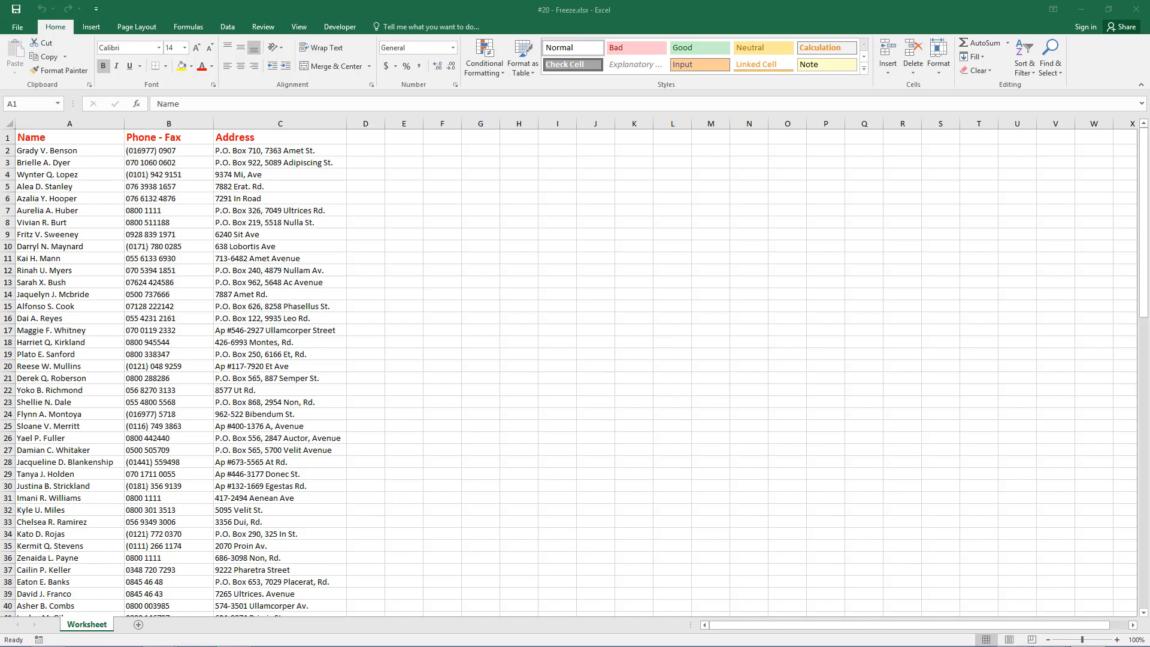
# Freeze the top row so the Name, Phone - Fax and Address headers stay visible while scrolling.
pyautogui.click(55, 137)
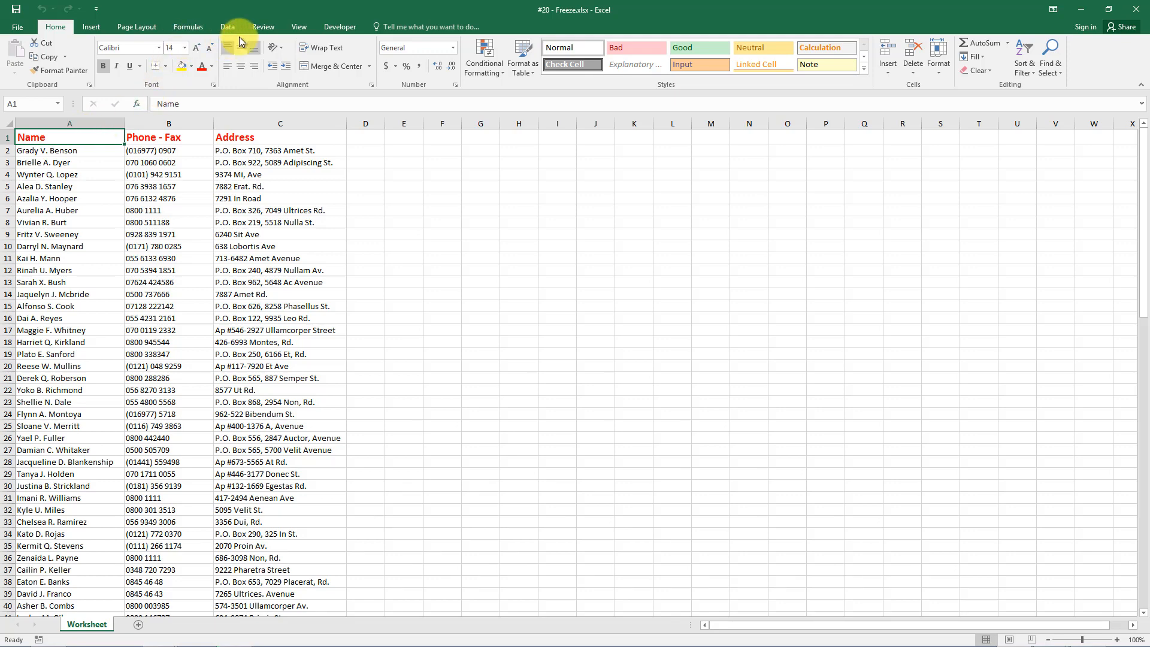
pyautogui.click(302, 30)
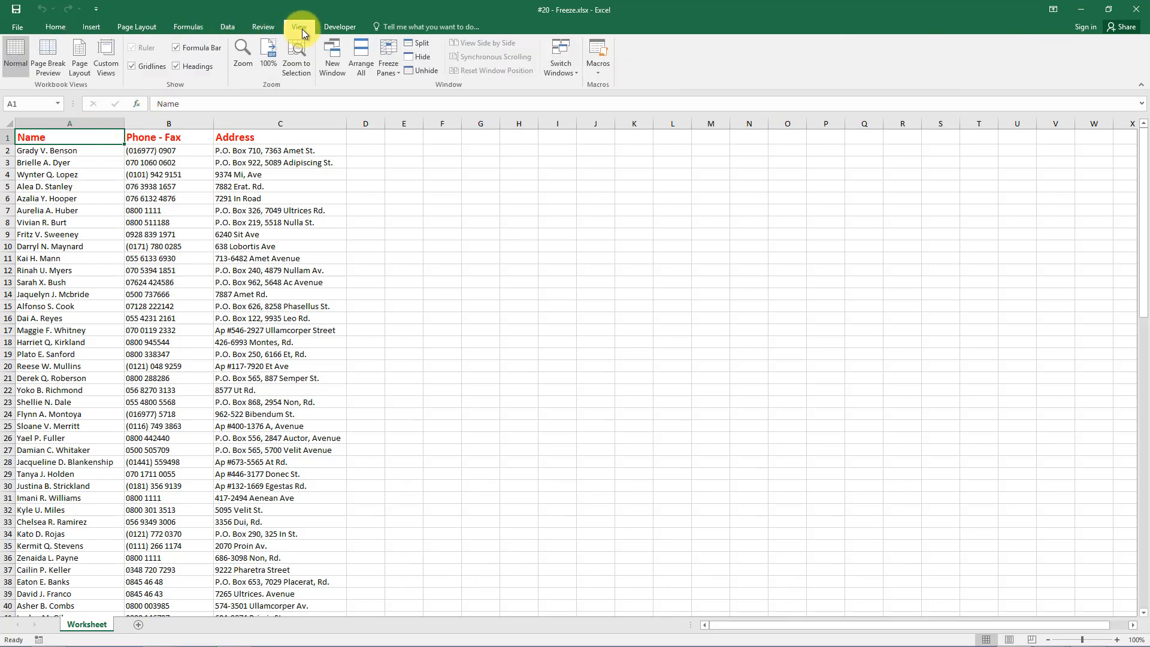
pyautogui.click(393, 74)
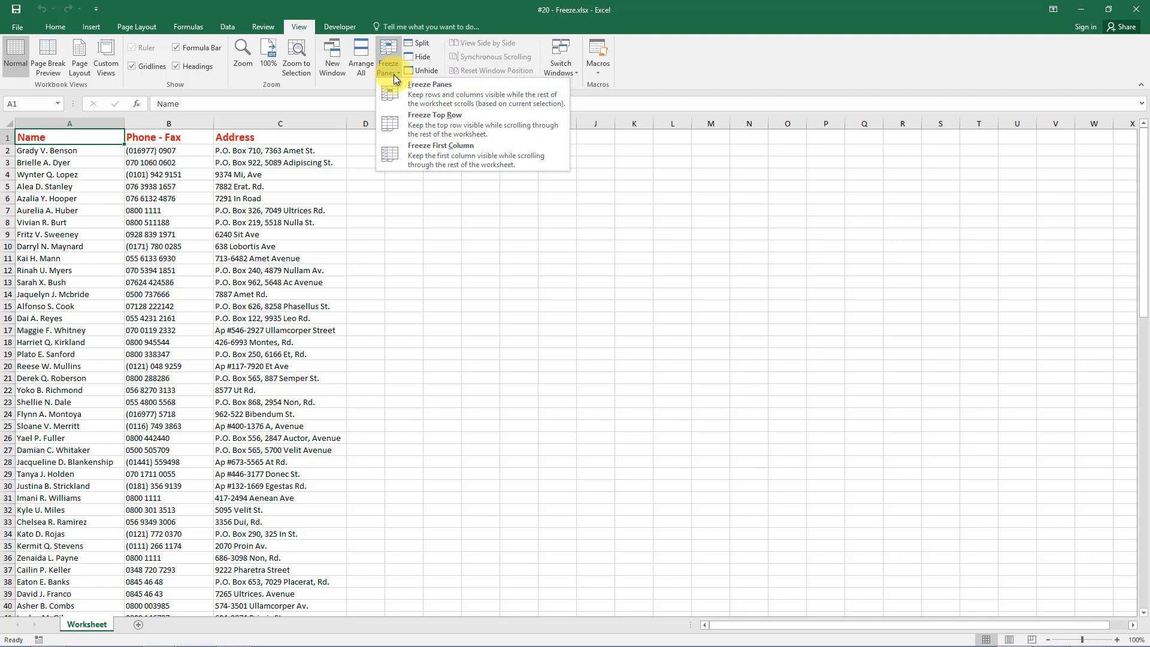
pyautogui.click(427, 116)
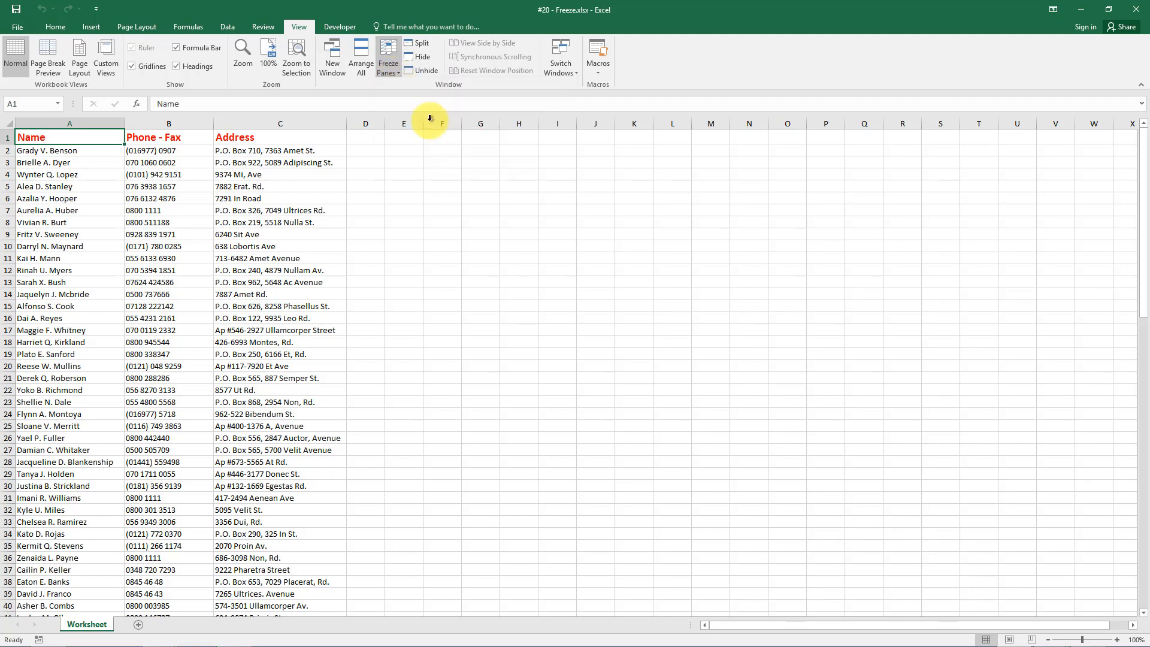
pyautogui.scroll(-8, 338, 302)
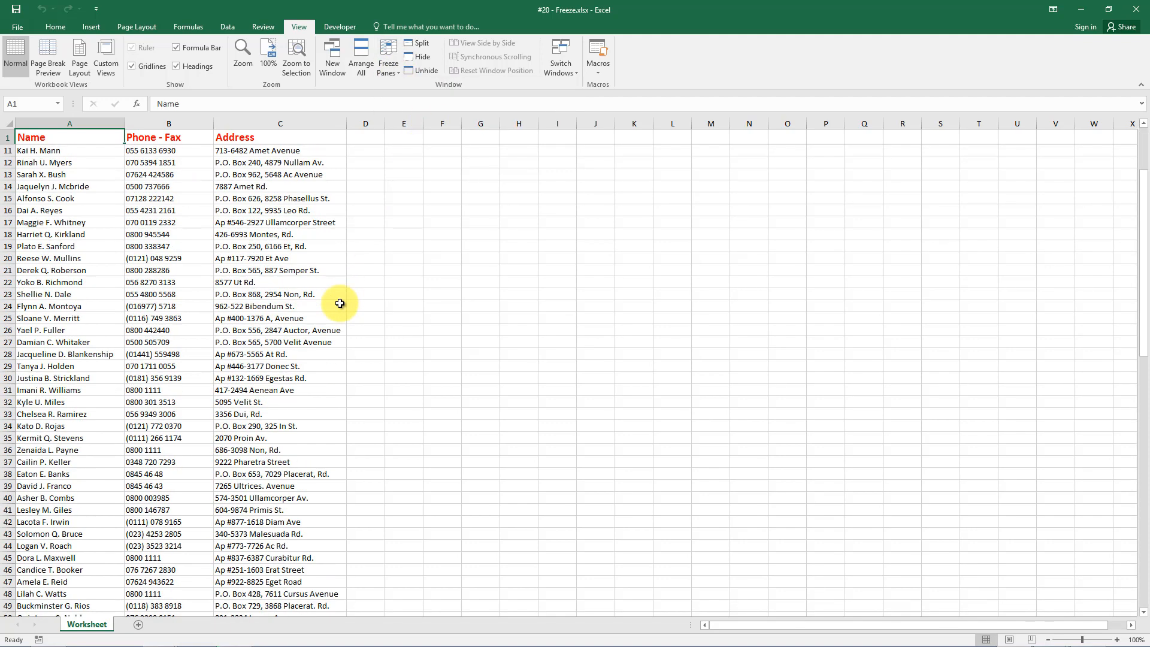
pyautogui.scroll(-12, 339, 303)
pyautogui.scroll(17, 339, 303)
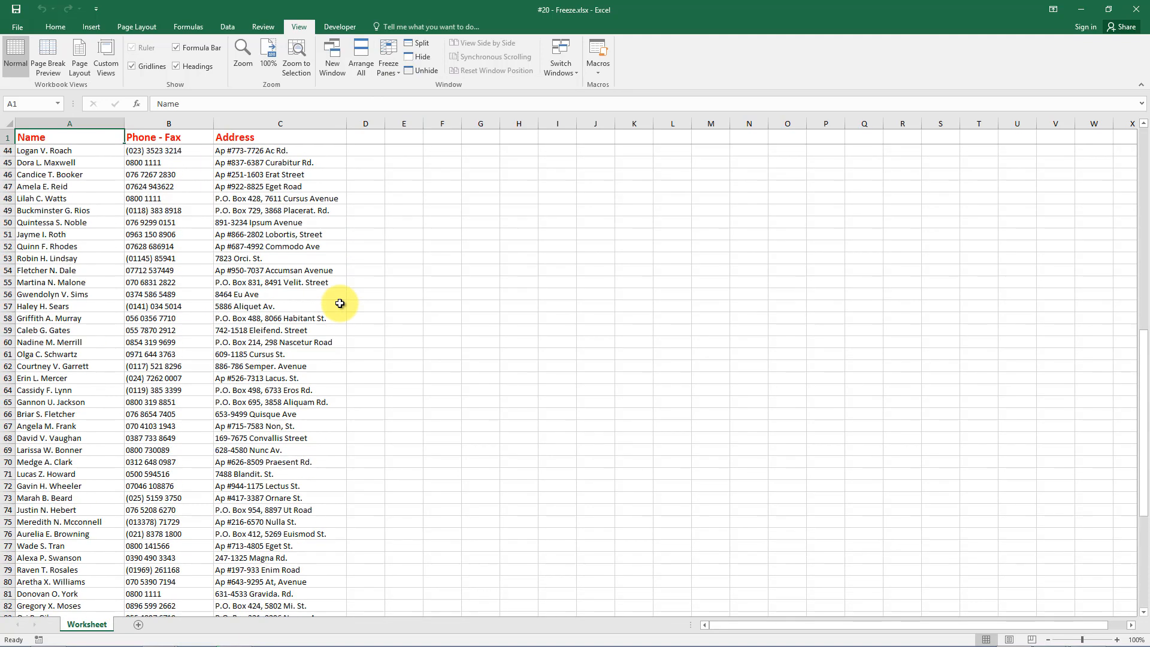
pyautogui.scroll(3, 339, 303)
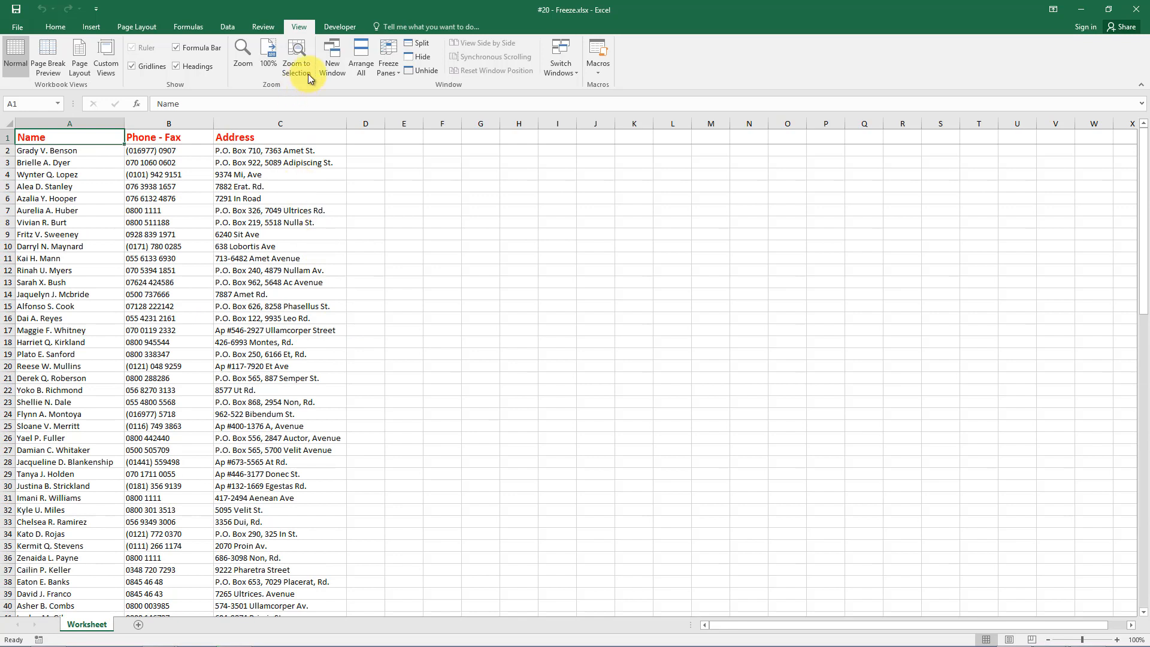
# Switch to Freeze First Column and scroll sideways to confirm the Name column stays fixed.
pyautogui.click(397, 73)
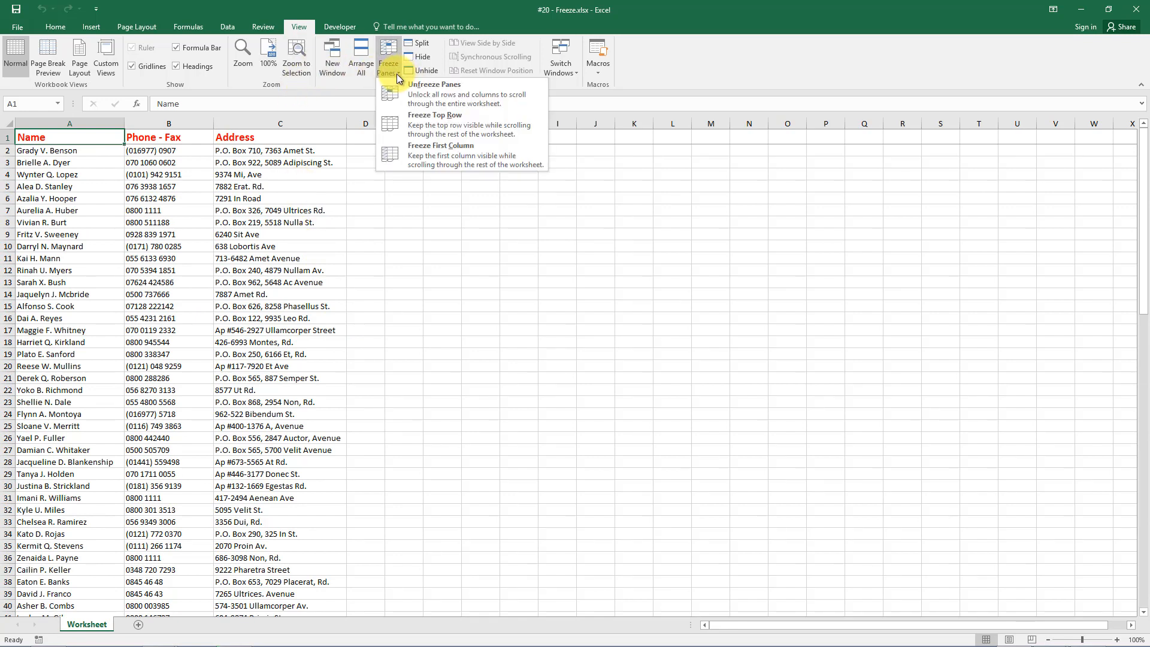
pyautogui.click(429, 162)
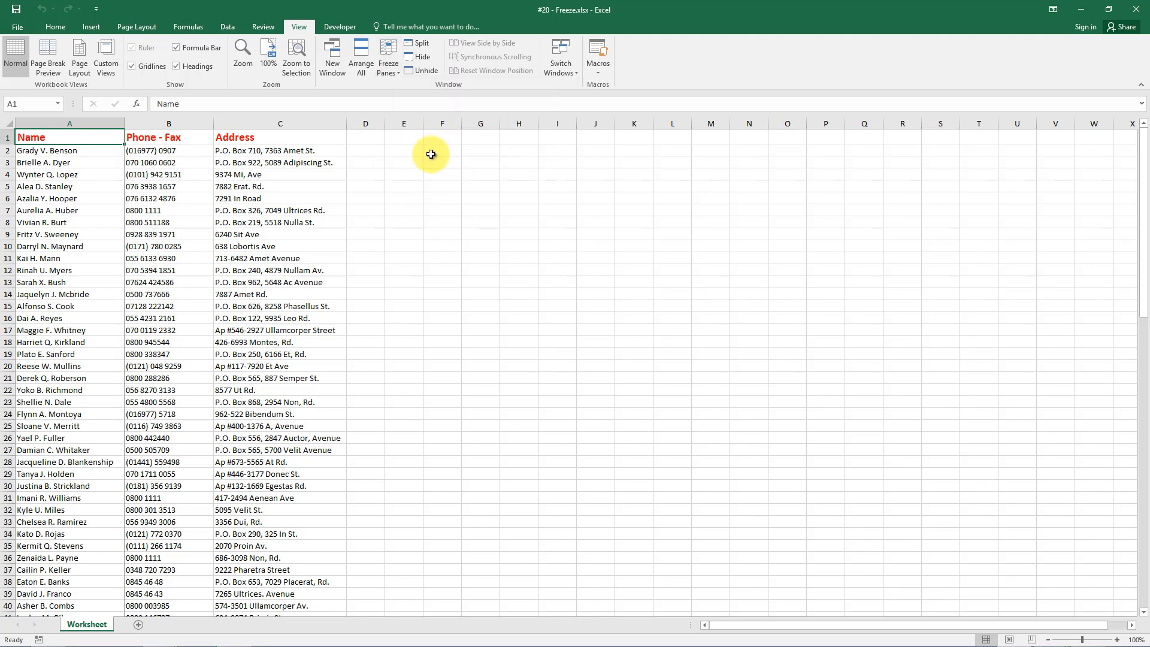
pyautogui.click(1133, 626)
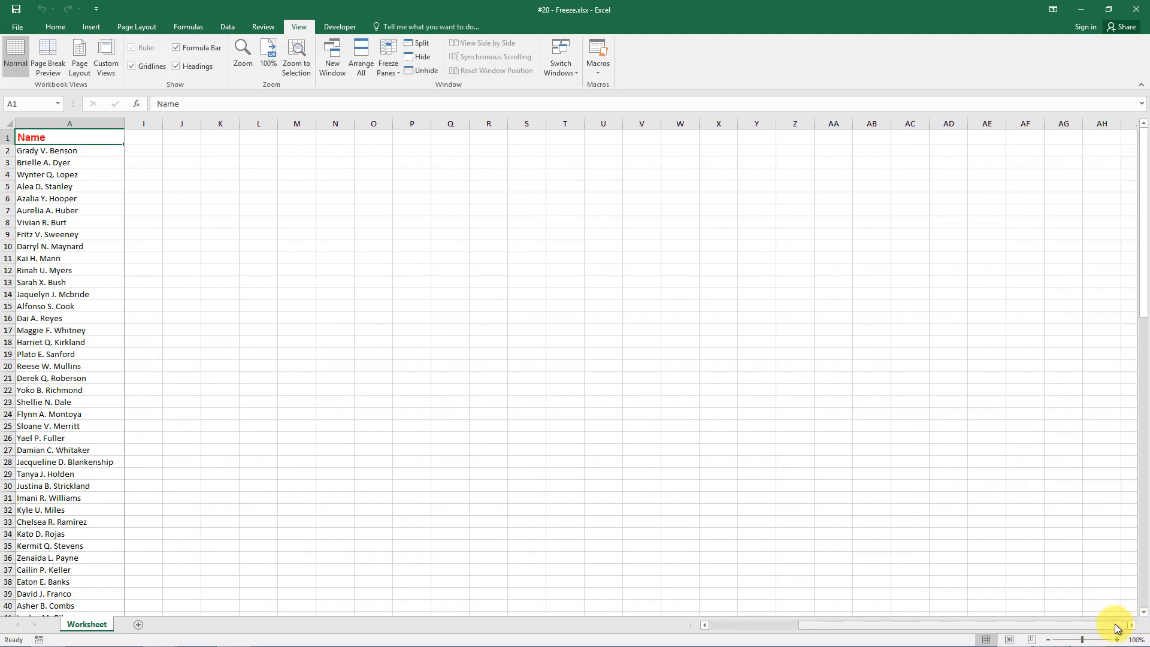
pyautogui.moveTo(1111, 628); pyautogui.dragTo(955, 627)
pyautogui.scroll(-3, 348, 355)
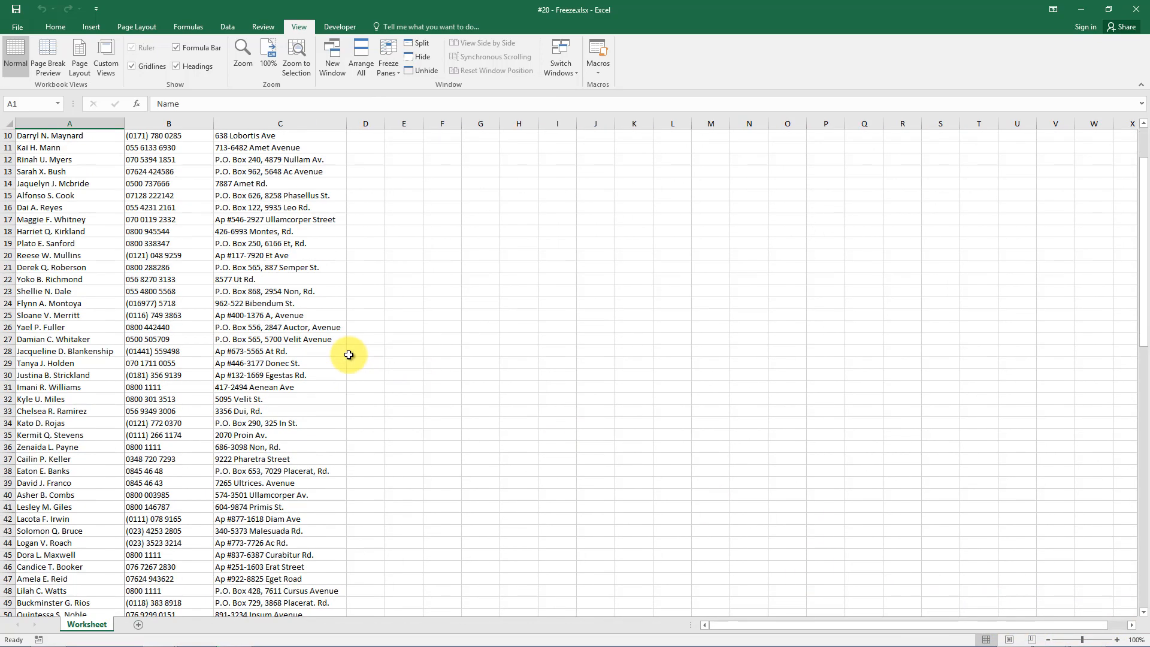
pyautogui.scroll(3, 347, 355)
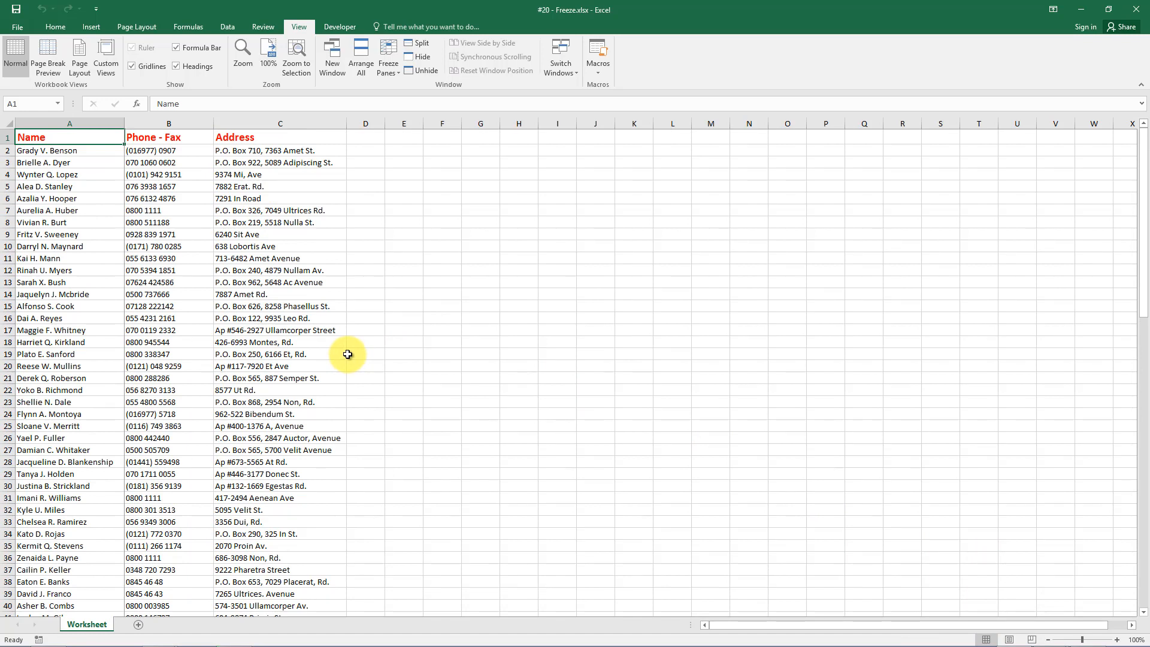
# Freeze panes at C3 so rows 1–2 and columns A–B stay fixed, testing by scrolling down and right.
pyautogui.click(268, 161)
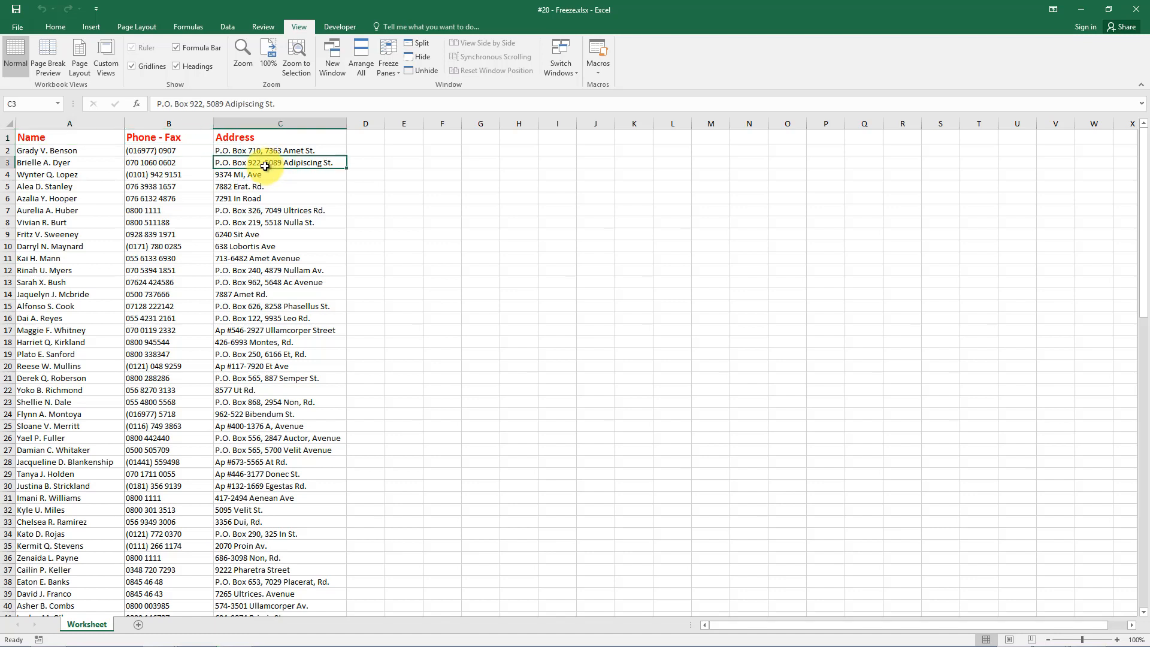
pyautogui.click(389, 68)
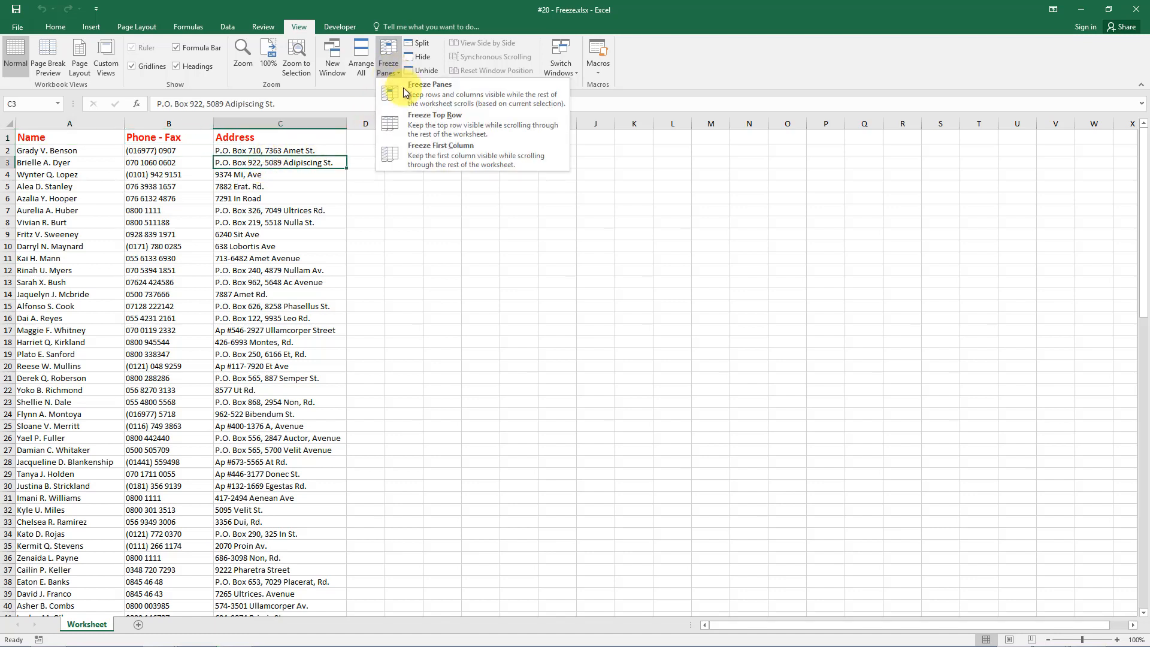
pyautogui.click(411, 97)
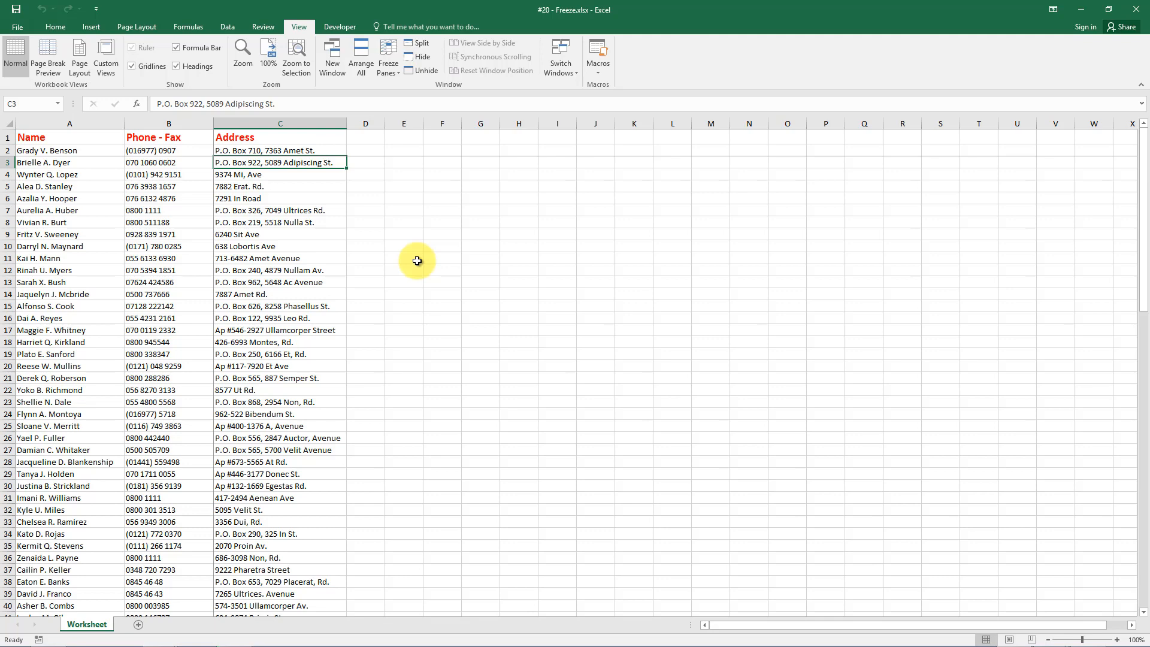
pyautogui.scroll(-5, 417, 261)
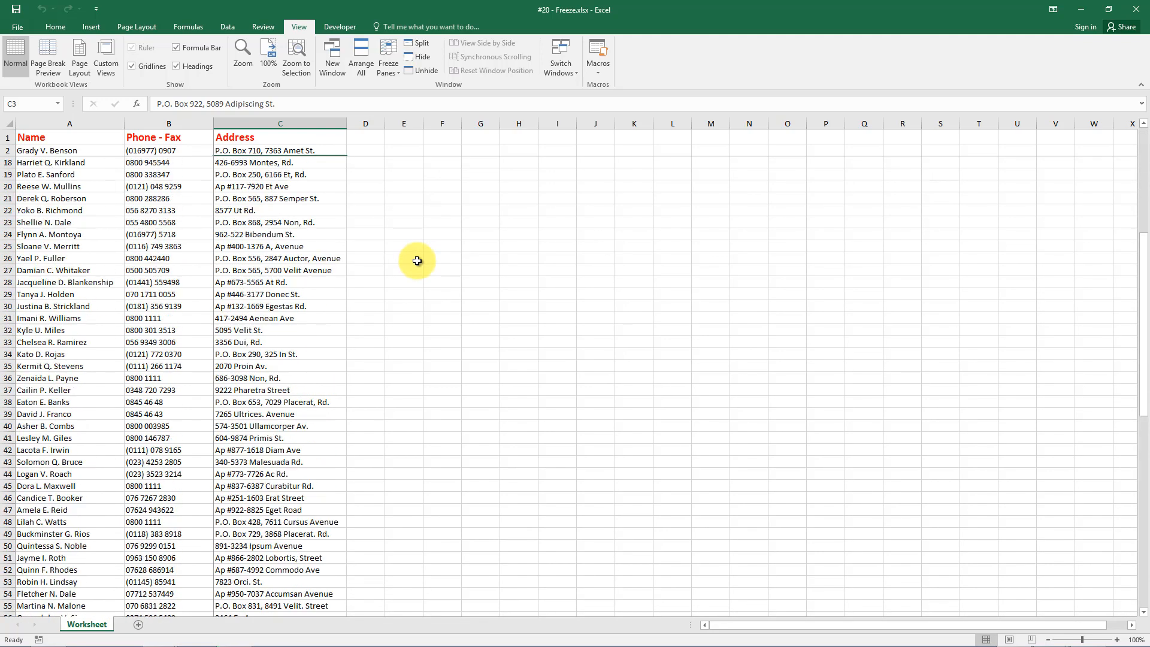
pyautogui.scroll(5, 417, 261)
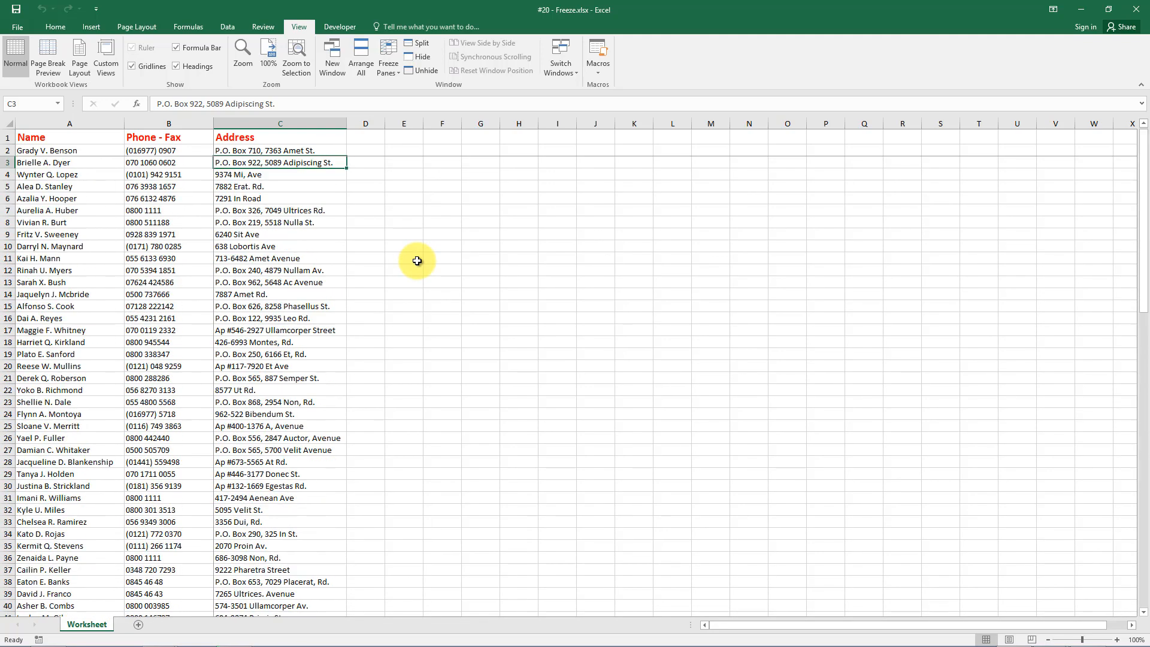
pyautogui.click(1132, 626)
pyautogui.click(1131, 626)
pyautogui.click(1132, 625)
pyautogui.click(1131, 625)
pyautogui.moveTo(1087, 626); pyautogui.dragTo(938, 631)
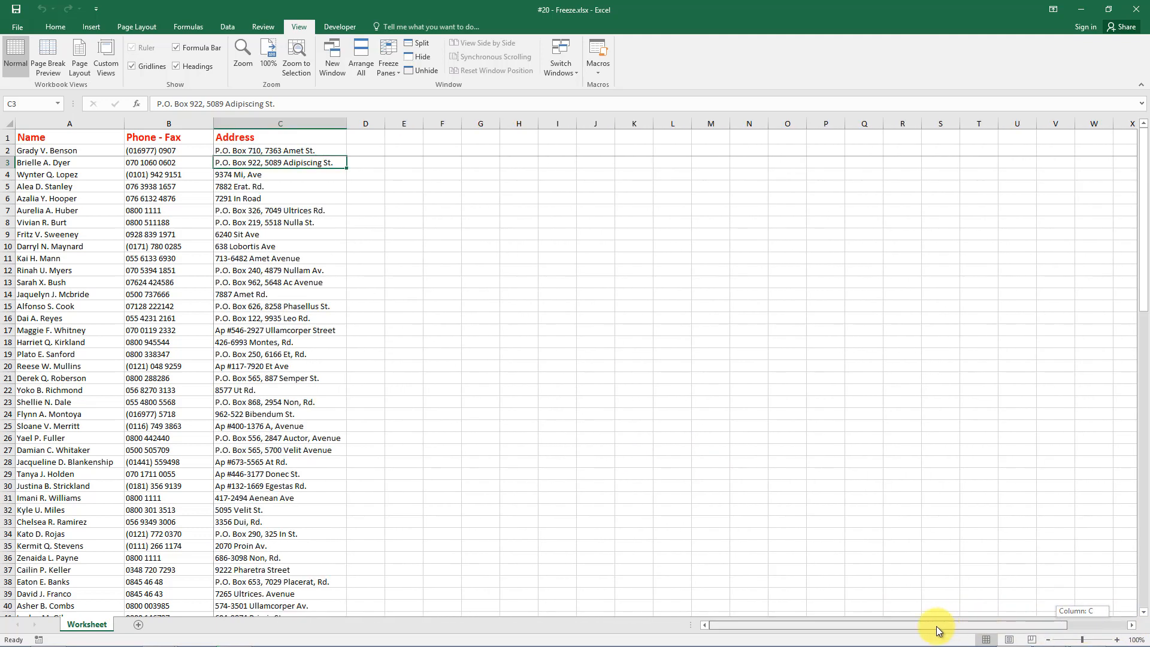
pyautogui.click(8, 356)
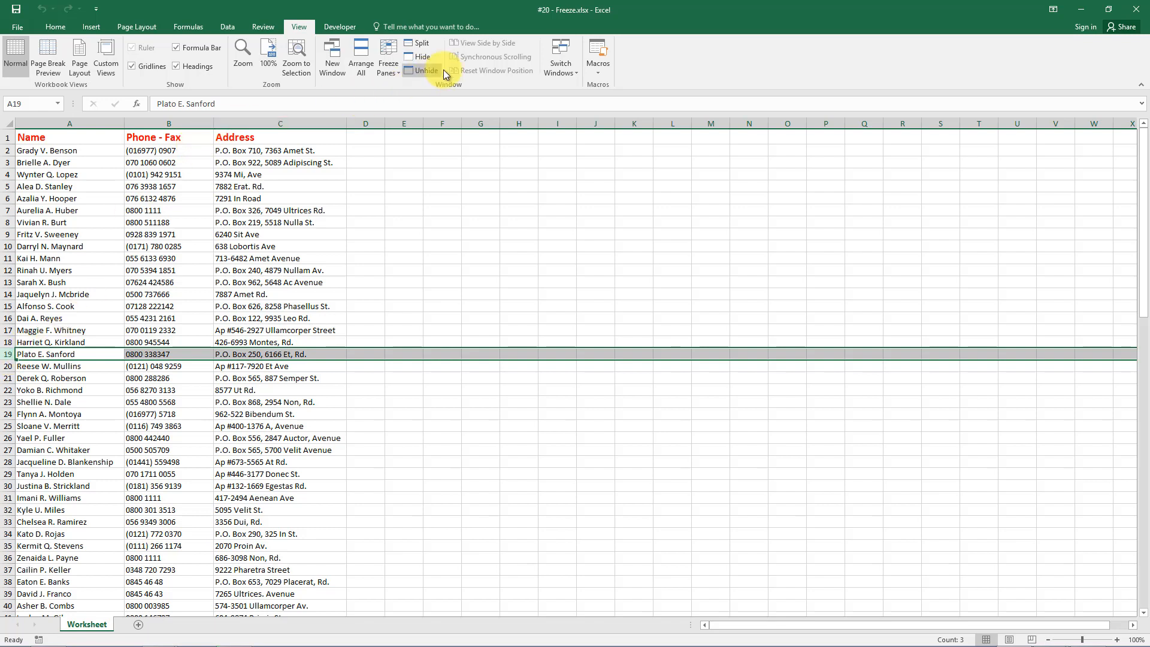
# Split the window horizontally at row 19 into two separately scrolling panes.
pyautogui.click(425, 44)
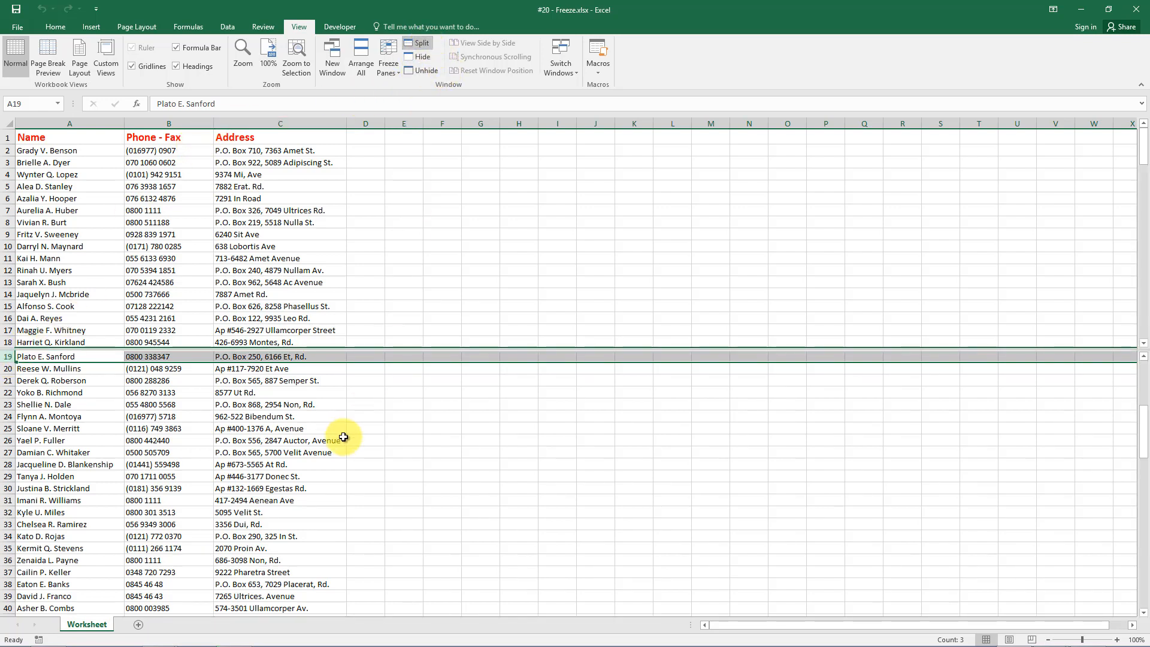
pyautogui.click(334, 462)
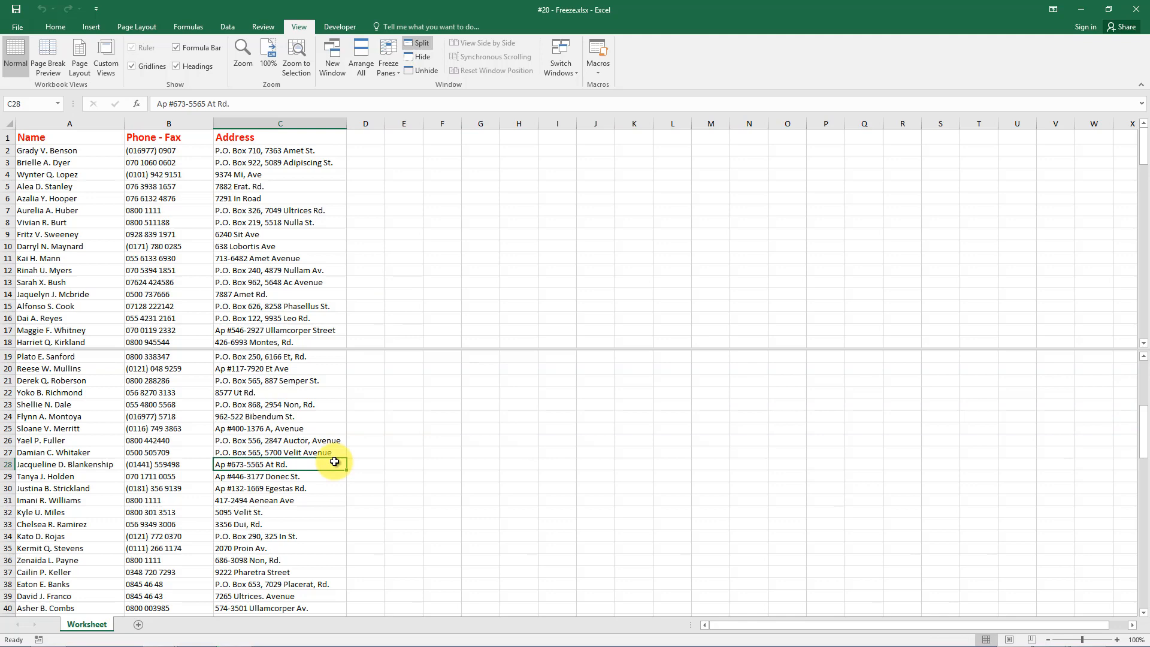
pyautogui.scroll(6, 334, 462)
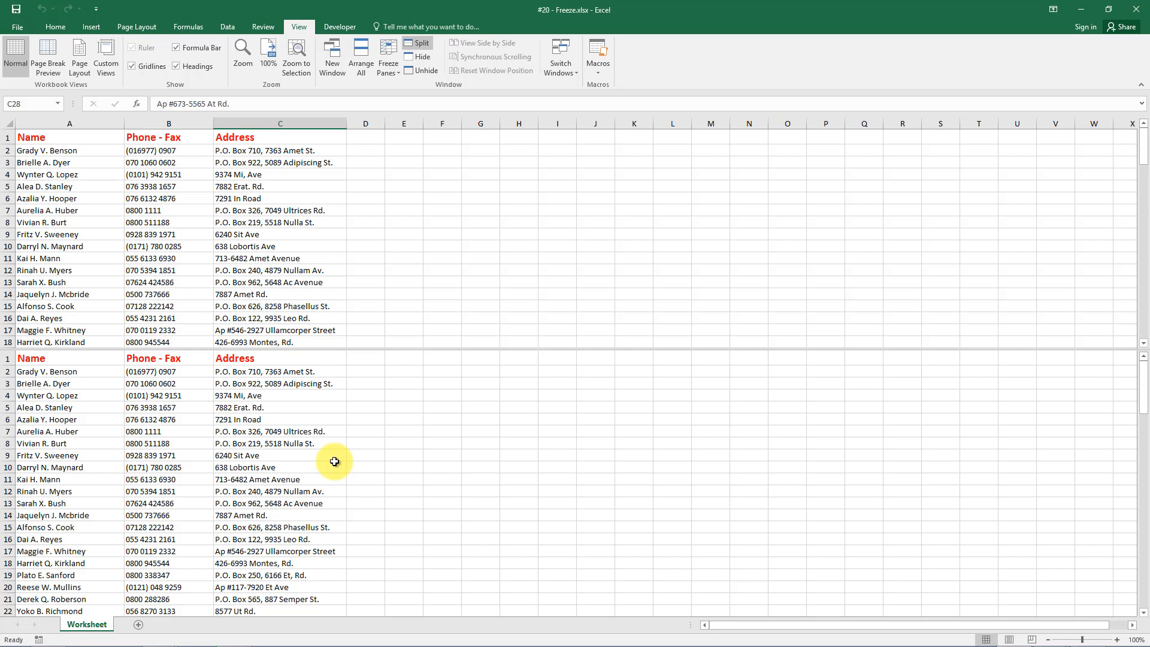
# Replace it with a vertical split left of column D and scroll the right pane.
pyautogui.click(361, 121)
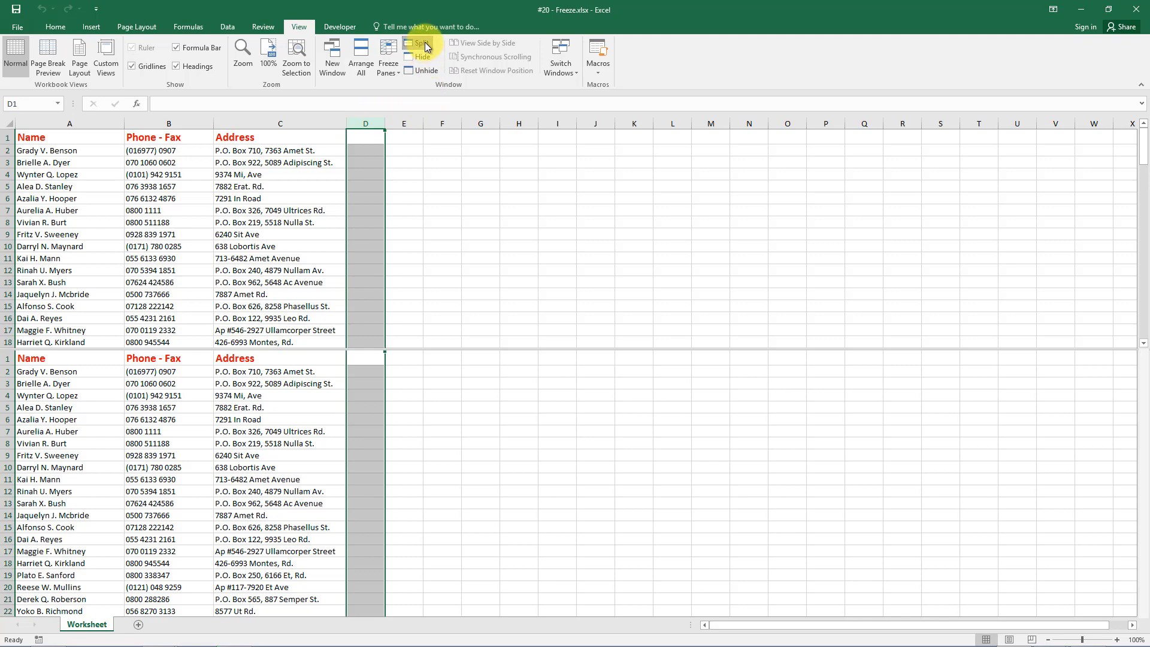
pyautogui.click(423, 42)
pyautogui.click(423, 42)
pyautogui.click(477, 308)
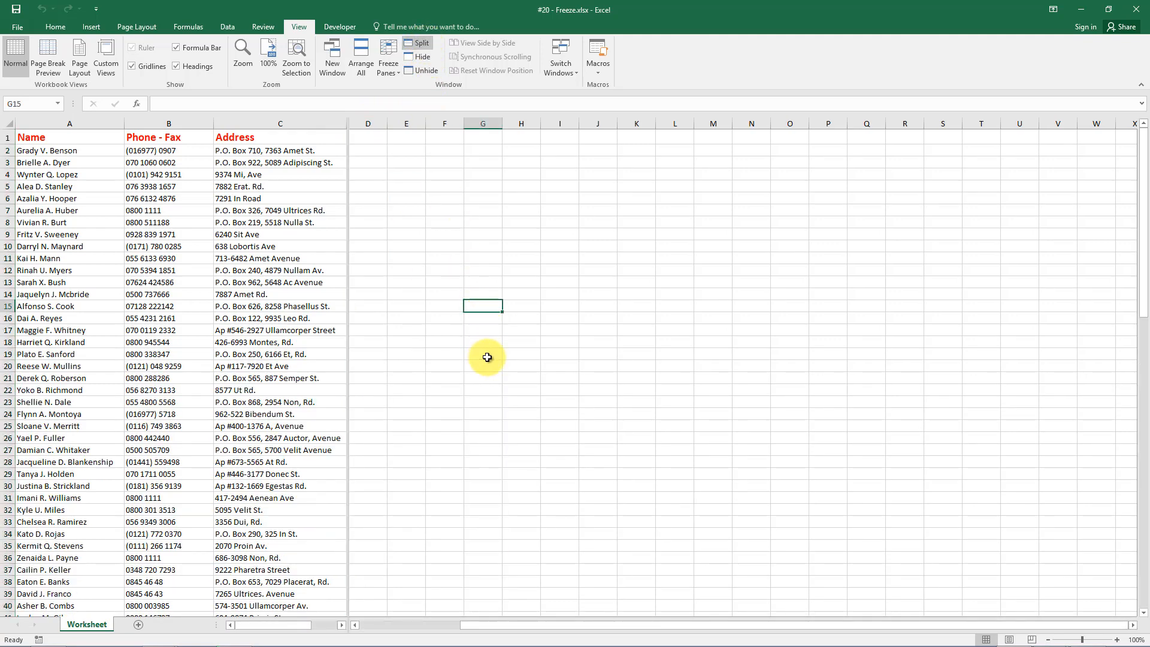
pyautogui.scroll(-3, 483, 408)
pyautogui.scroll(3, 482, 408)
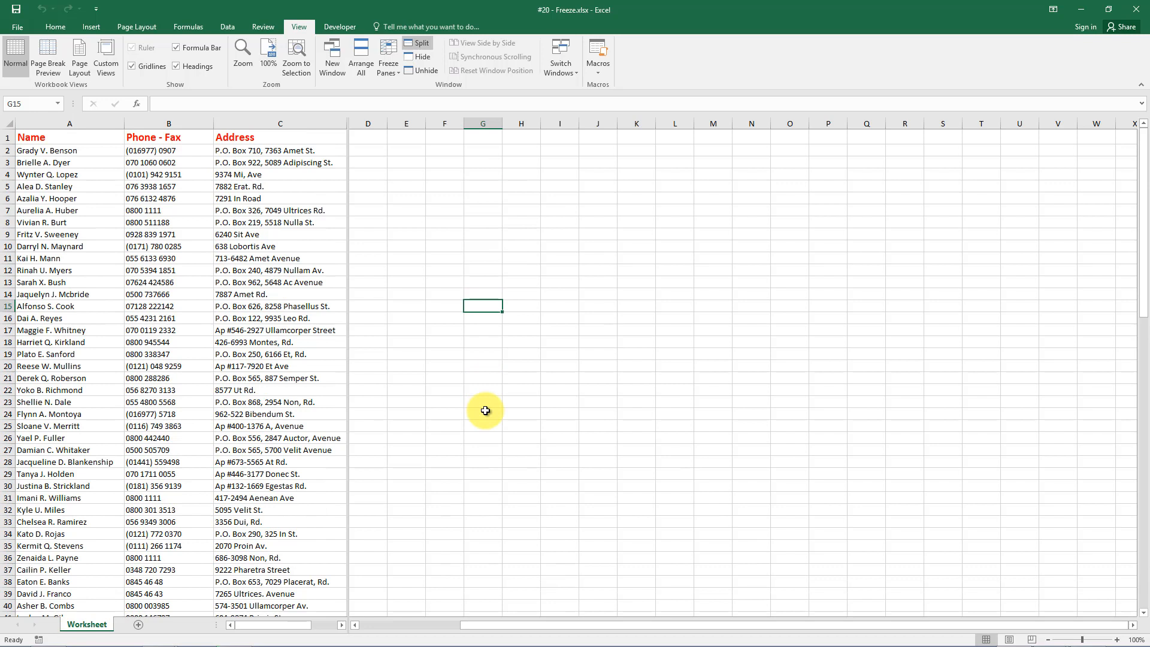
# Remove the vertical split and divide the window into four panes around C15.
pyautogui.doubleClick(348, 288)
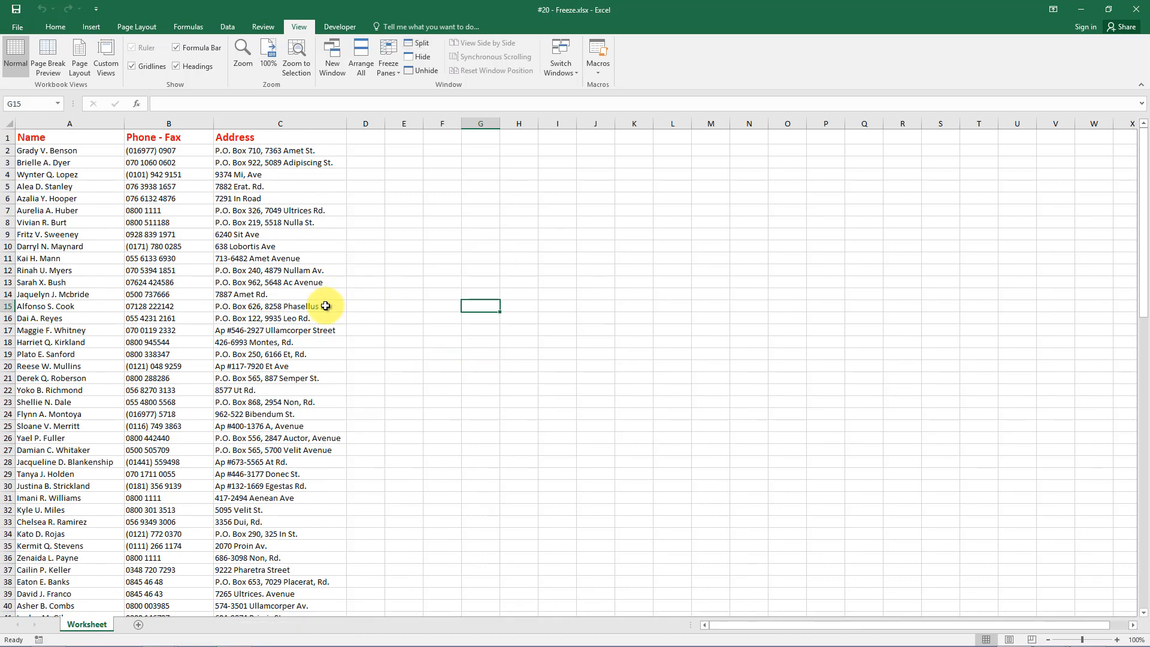
pyautogui.click(288, 306)
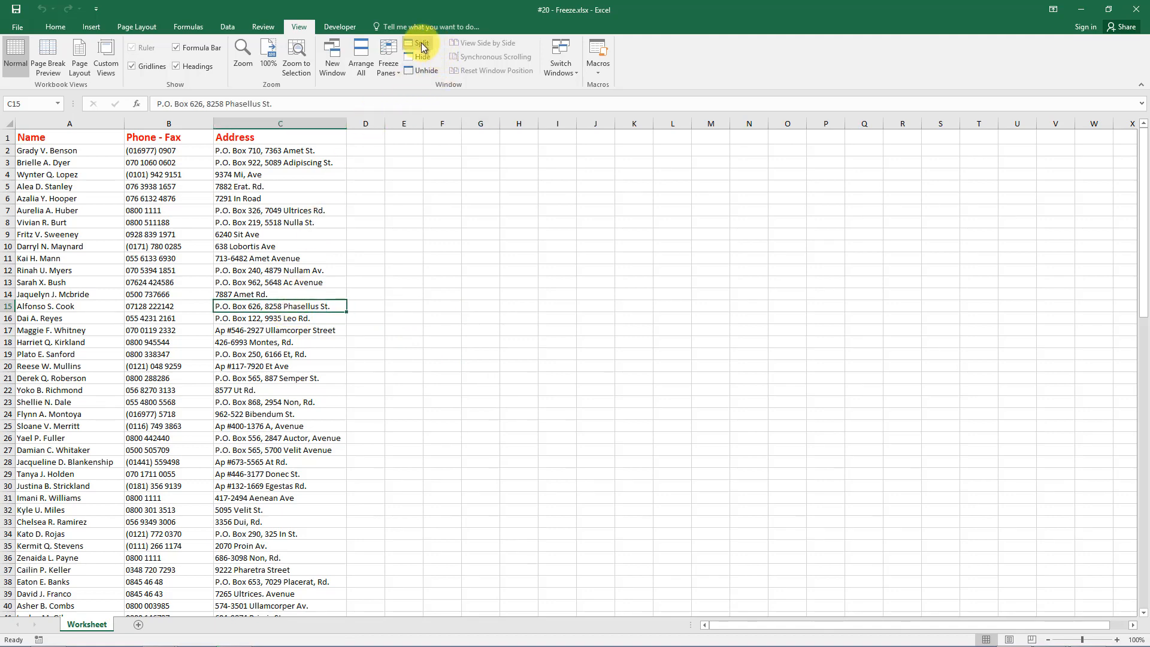
pyautogui.click(422, 43)
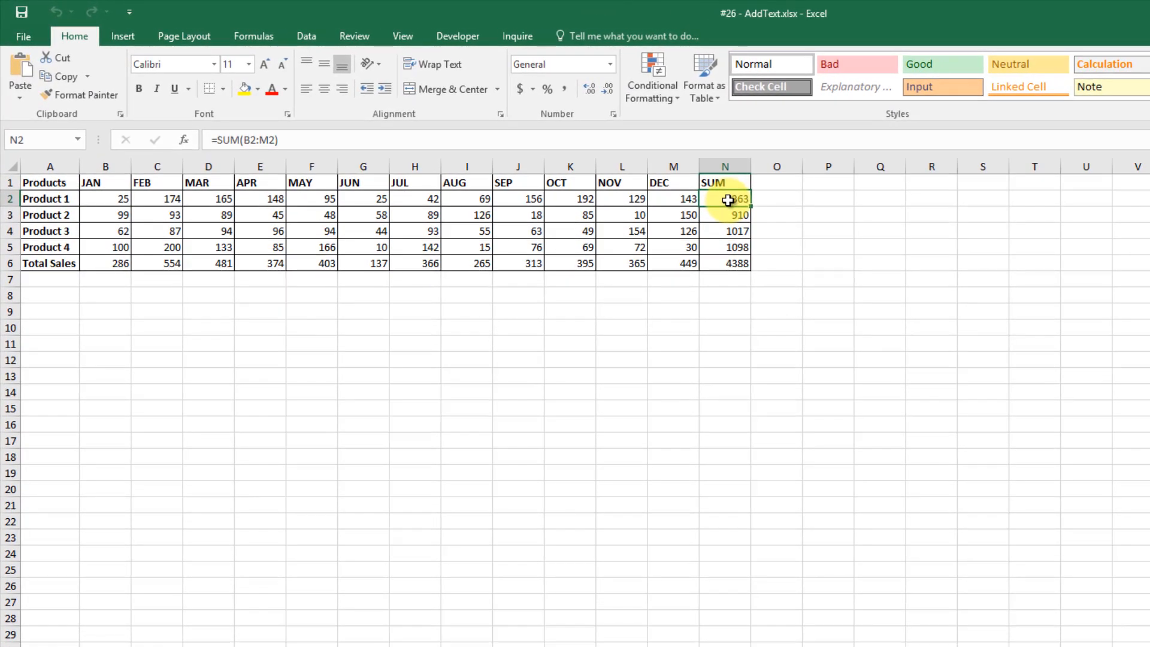
# Give the SUM totals in N2:N6 the custom number format 0" UDEMY".
pyautogui.moveTo(731, 199); pyautogui.dragTo(731, 263)
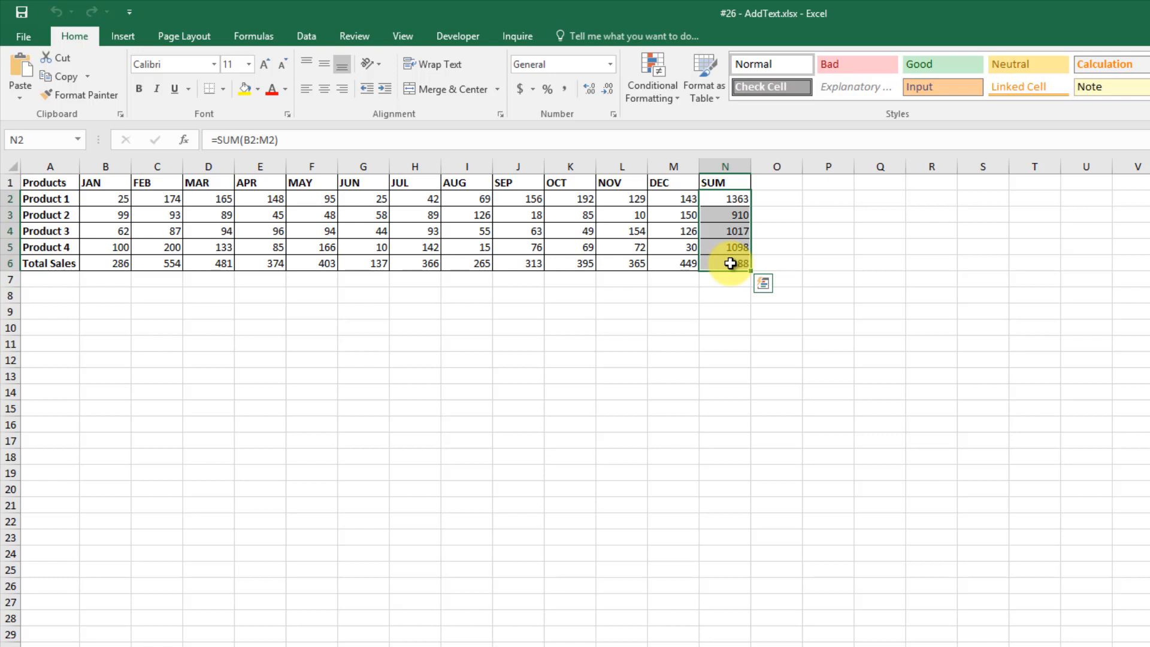
pyautogui.click(609, 66)
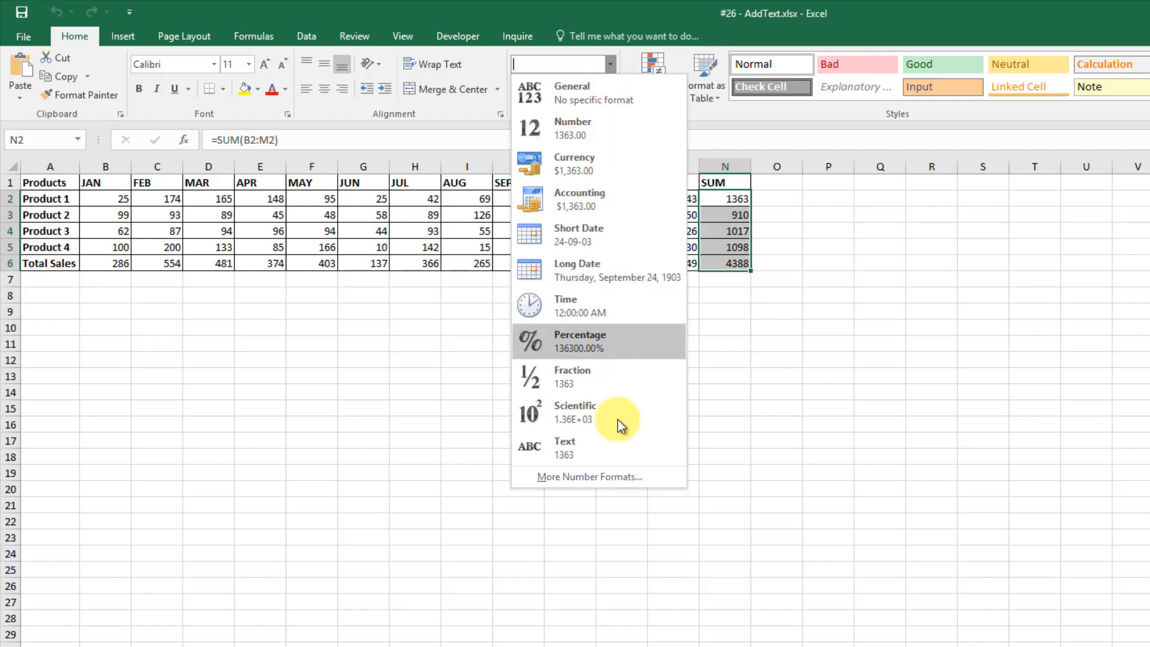
pyautogui.click(599, 480)
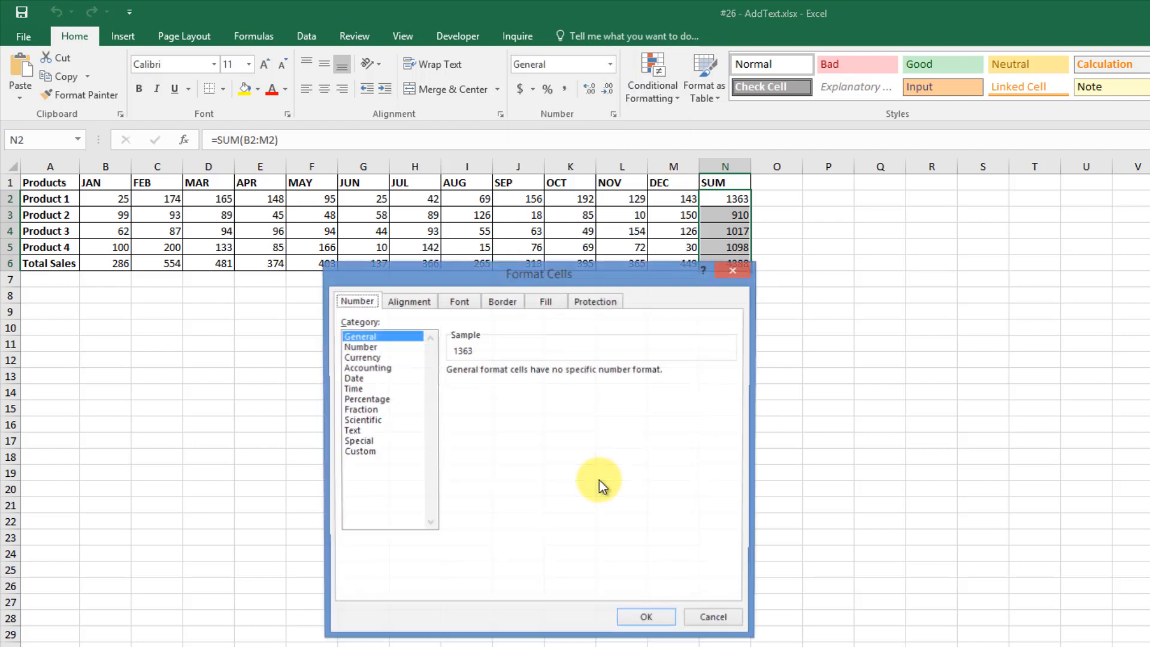
pyautogui.click(372, 454)
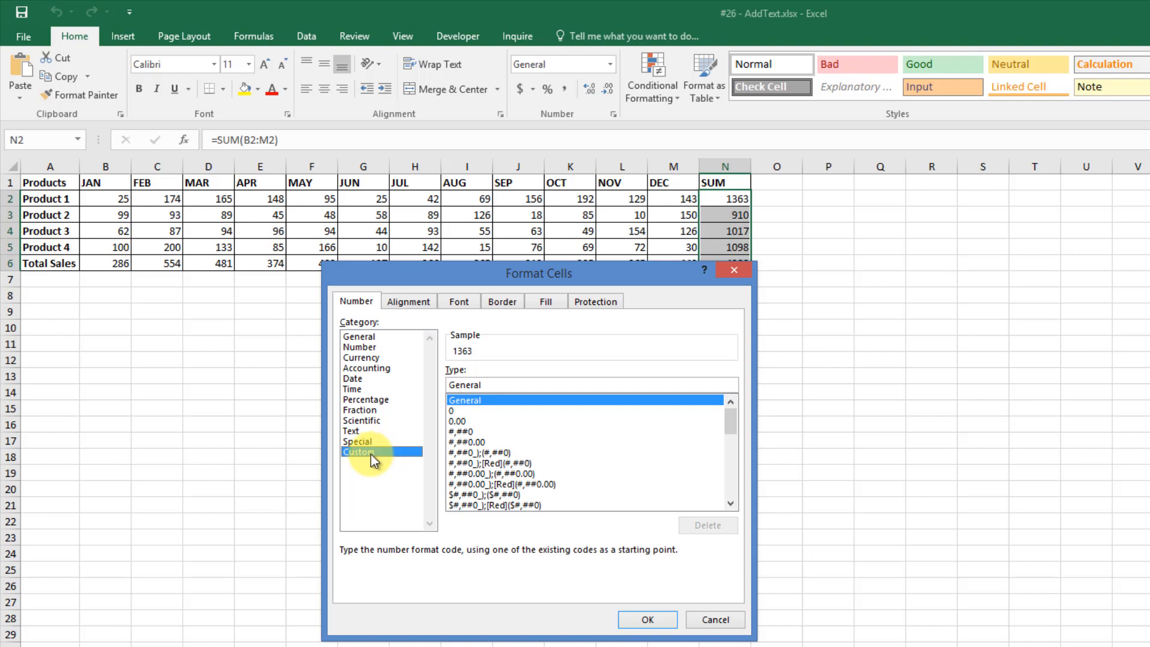
pyautogui.click(477, 410)
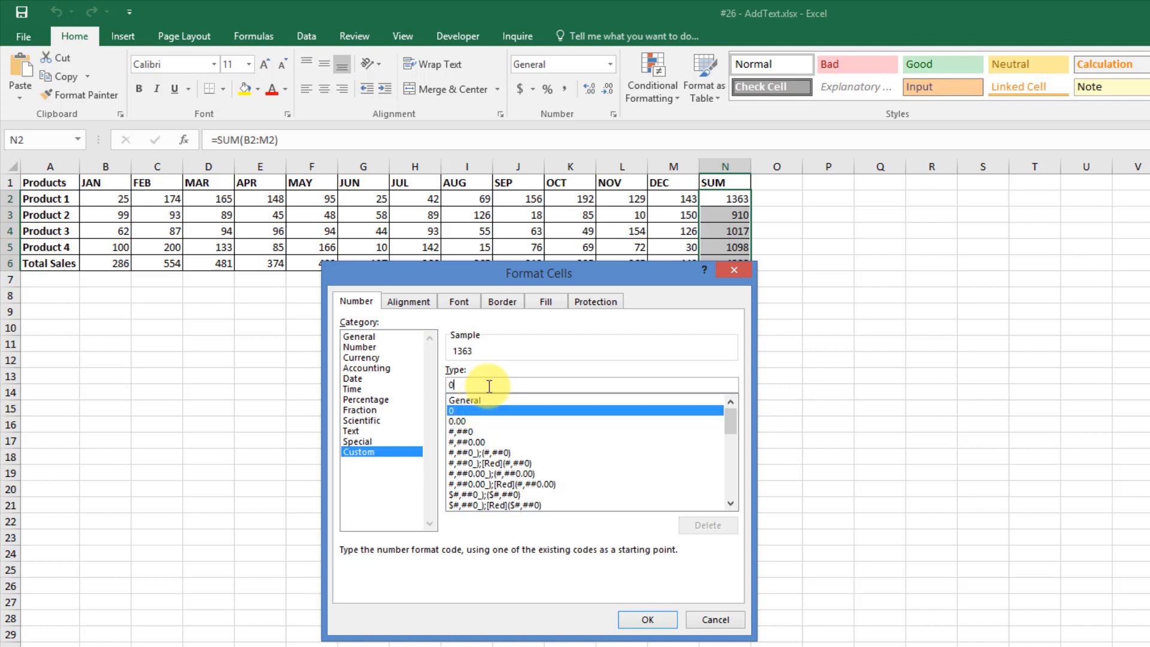
pyautogui.write('"UDEMY')
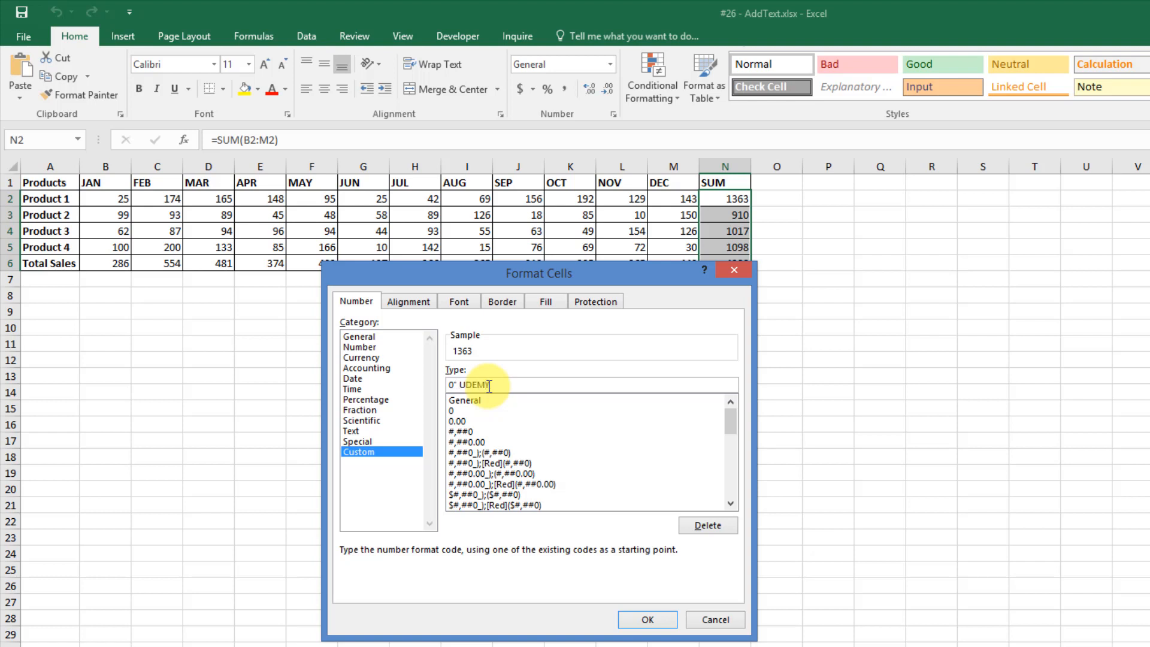
pyautogui.write(' "')
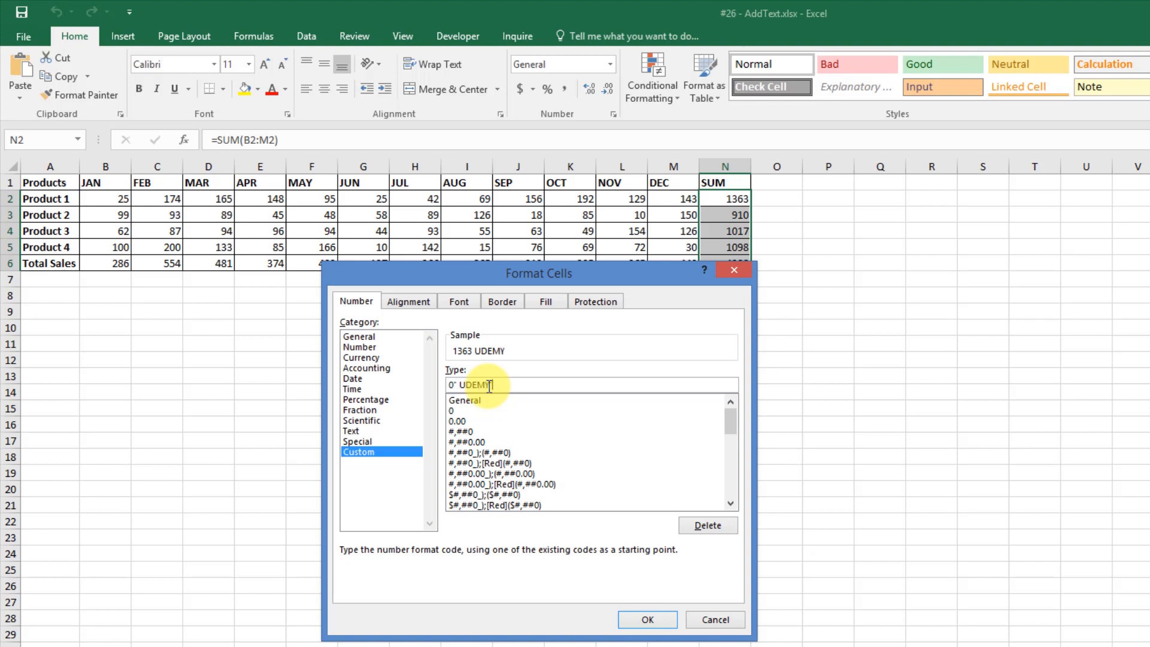
pyautogui.click(647, 620)
pyautogui.click(843, 284)
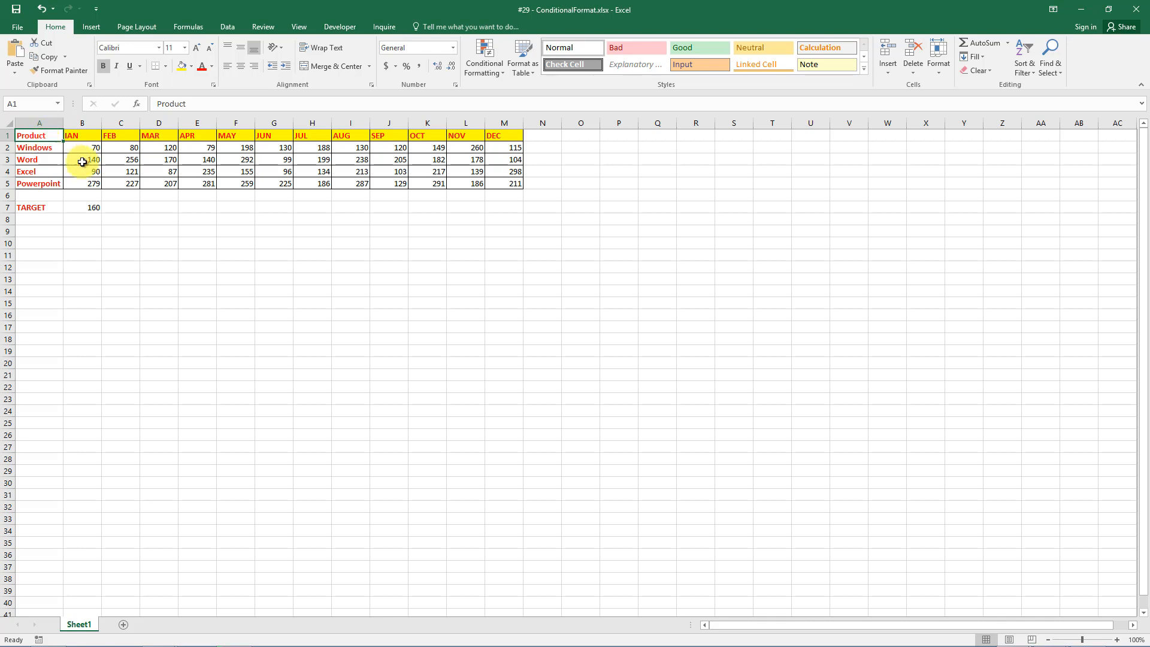
# Select B2:M5 and start a new formula-based conditional formatting rule.
pyautogui.moveTo(84, 149); pyautogui.dragTo(500, 190)
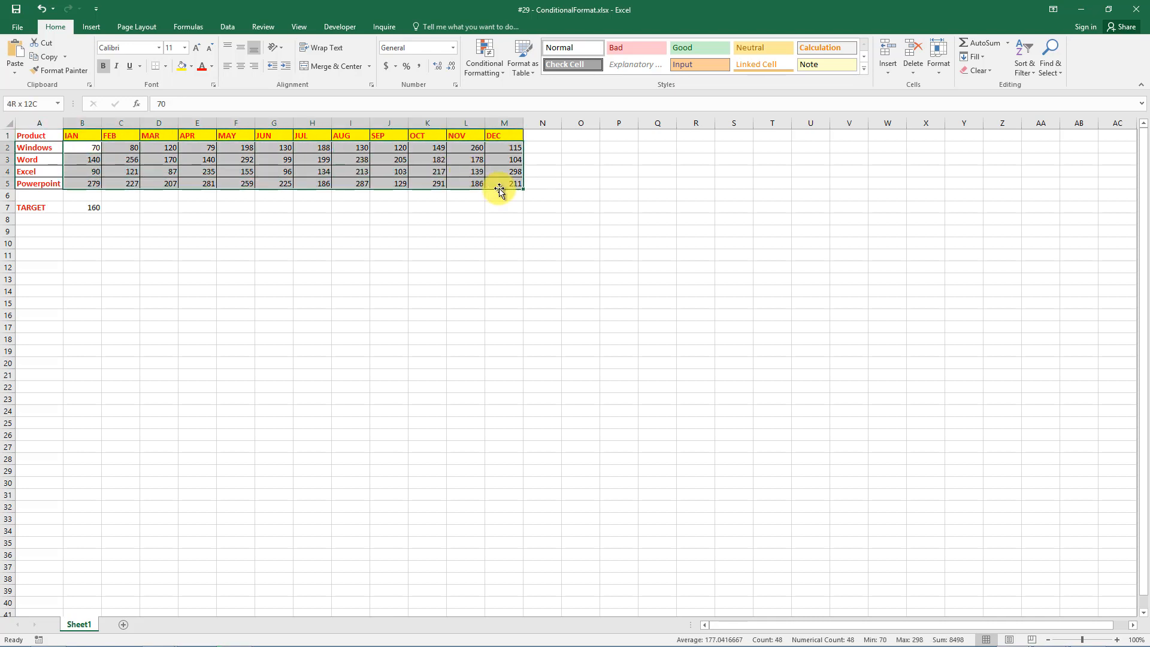
pyautogui.moveTo(500, 190); pyautogui.dragTo(500, 191)
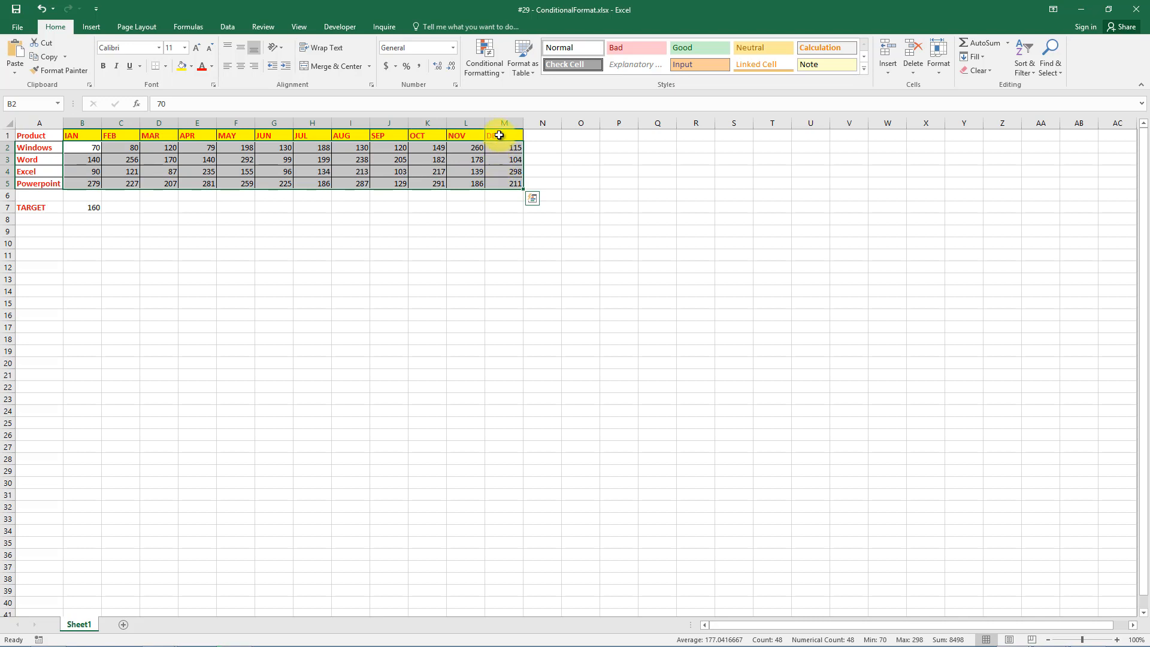
pyautogui.click(501, 76)
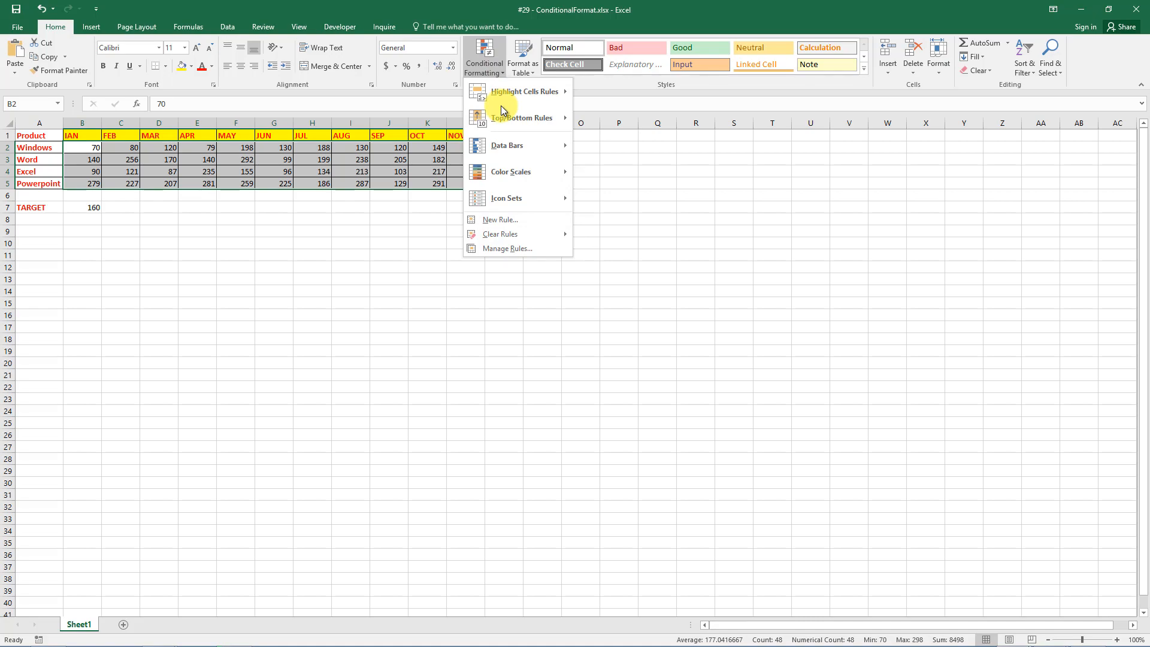
pyautogui.click(501, 218)
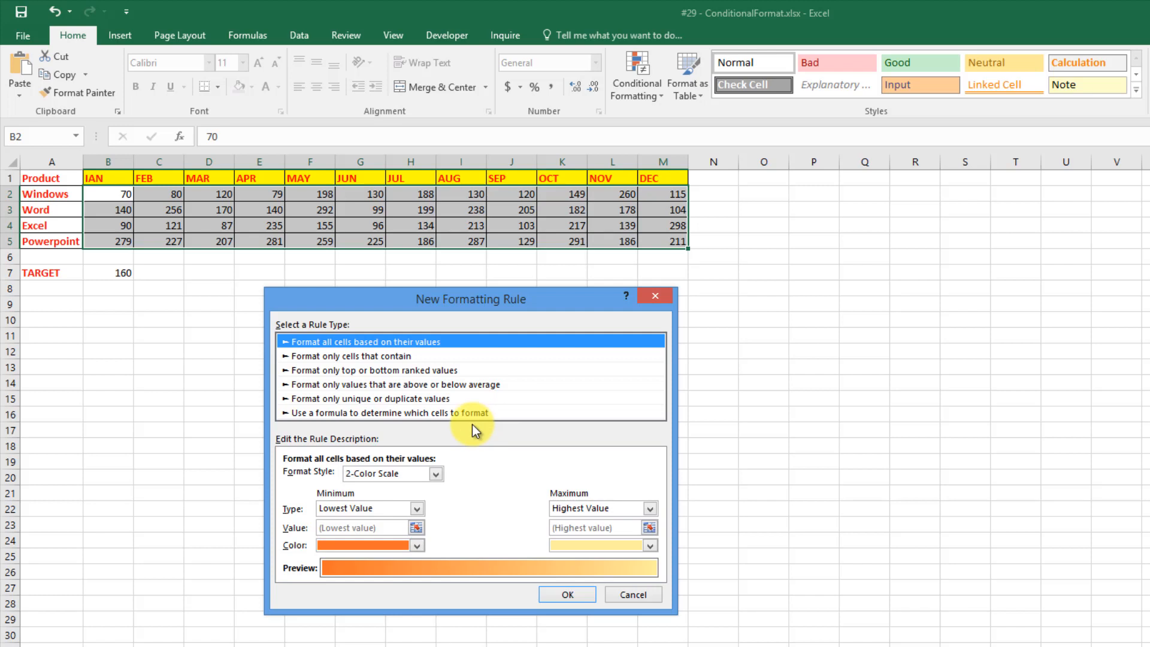
pyautogui.click(437, 412)
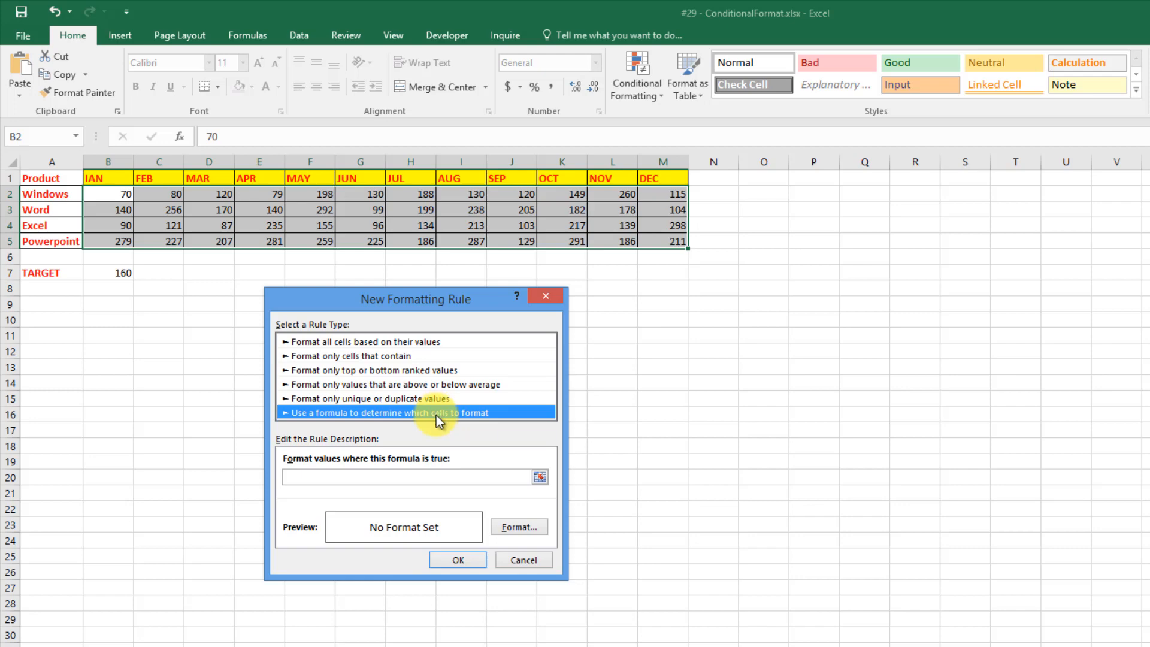
# Add a light green fill rule with formula =B2>=$B$7 to the monthly figures.
pyautogui.click(506, 520)
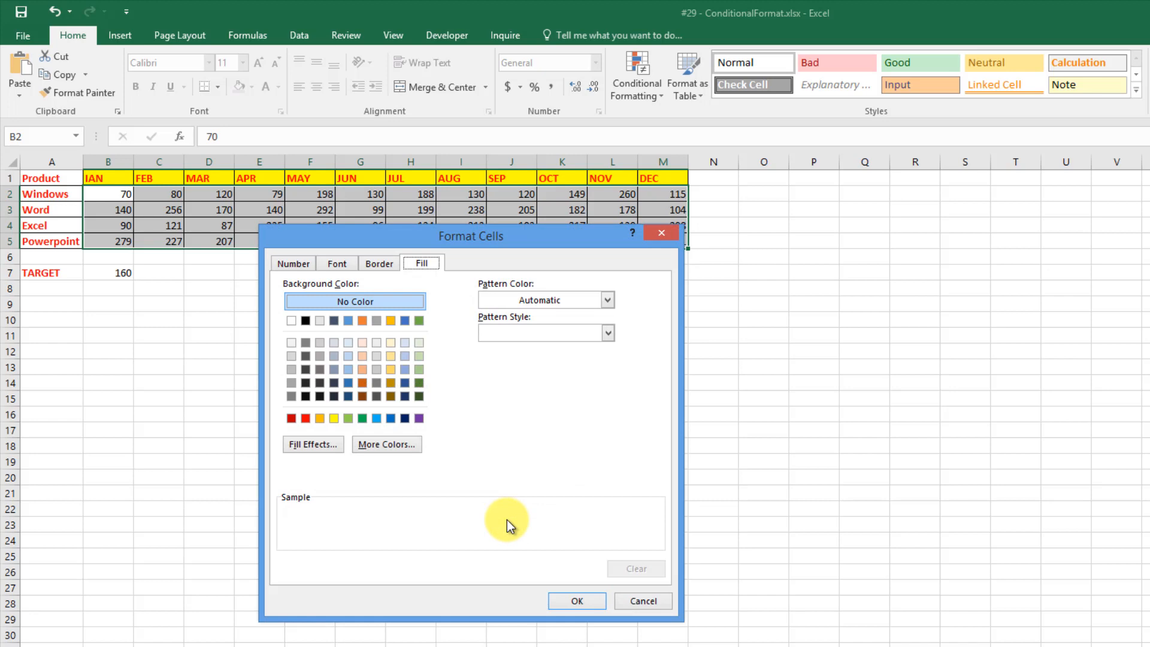
pyautogui.click(351, 416)
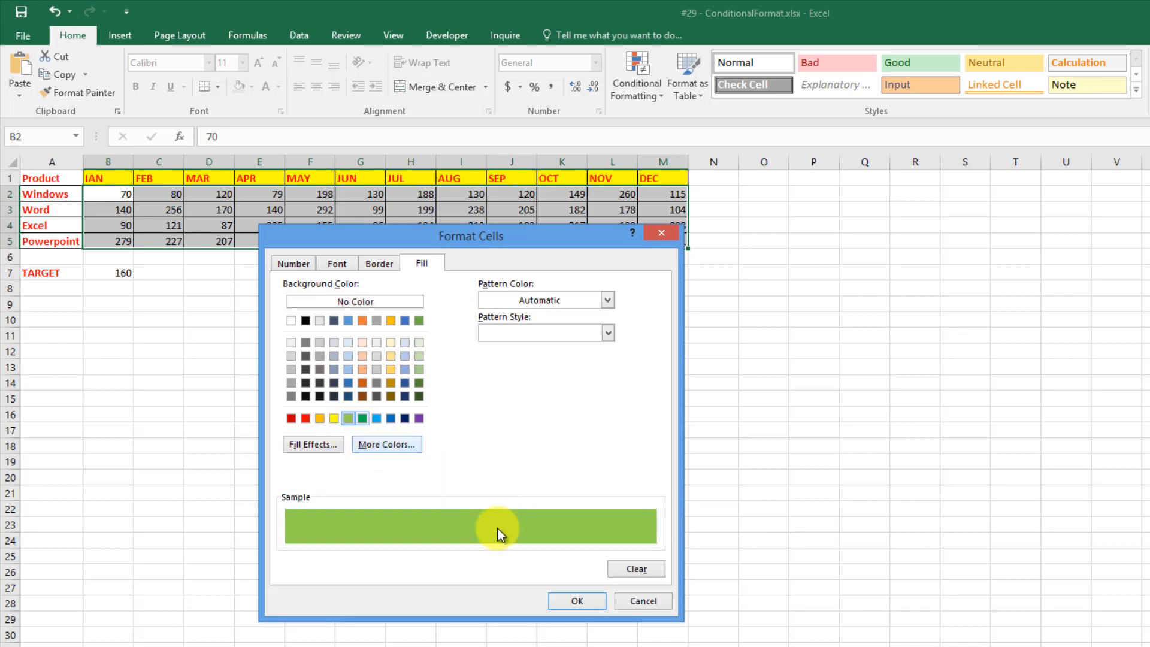
pyautogui.click(556, 600)
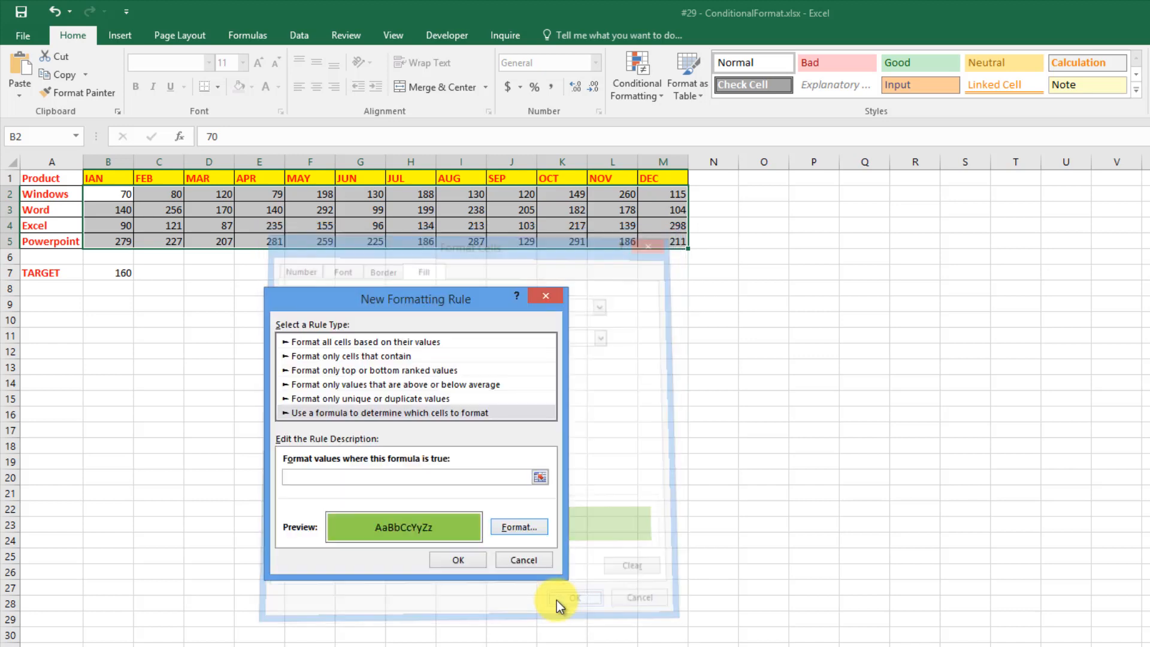
pyautogui.click(343, 478)
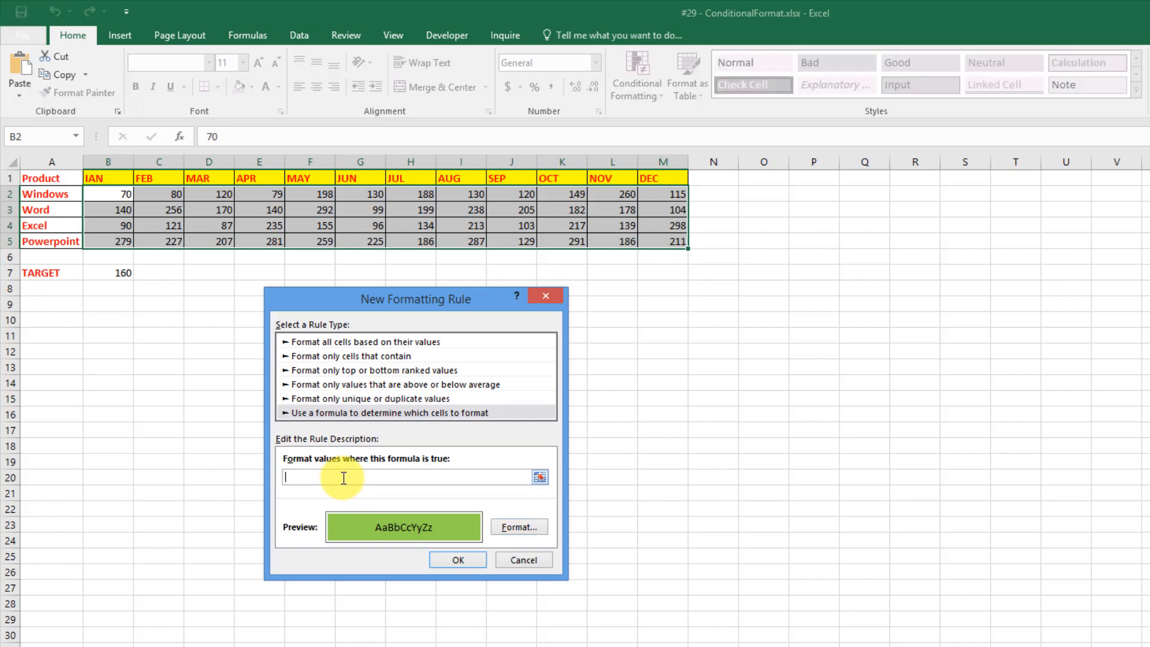
pyautogui.write('=B2')
pyautogui.write('>=$')
pyautogui.write('B$7')
pyautogui.press('F4')
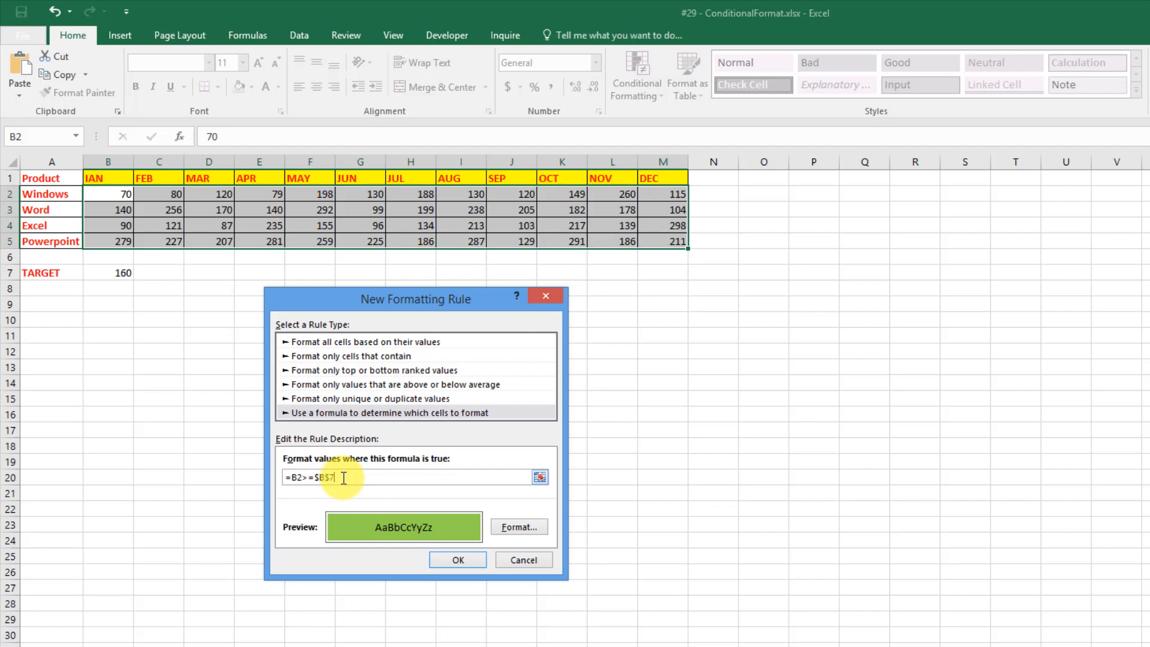
pyautogui.click(457, 560)
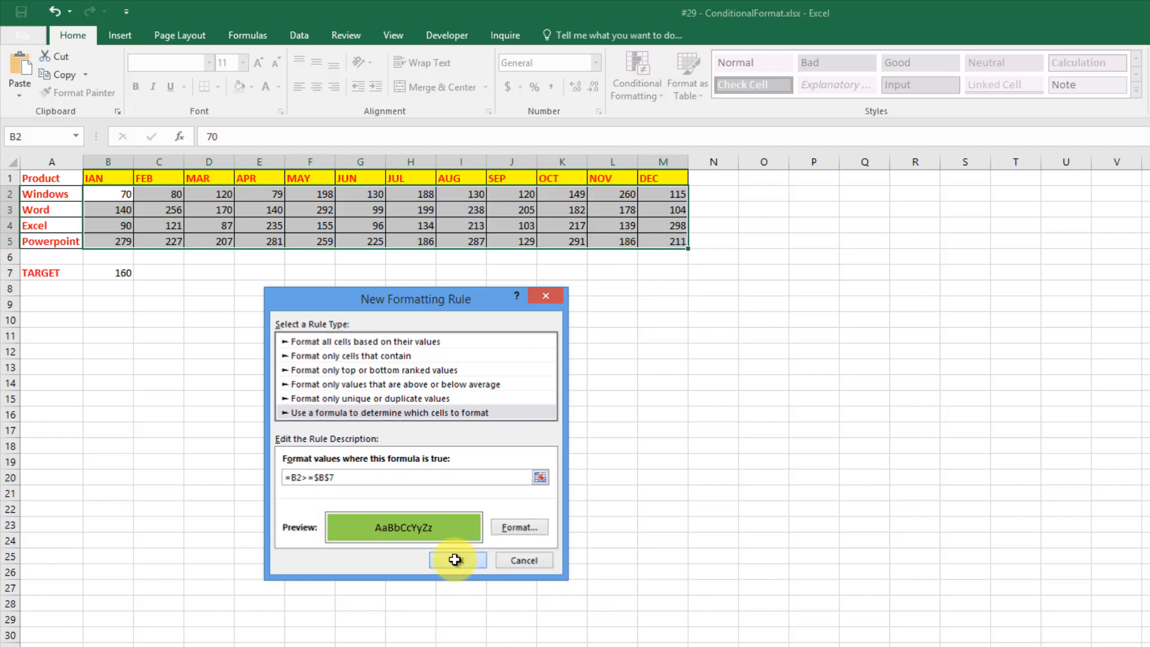
pyautogui.click(455, 560)
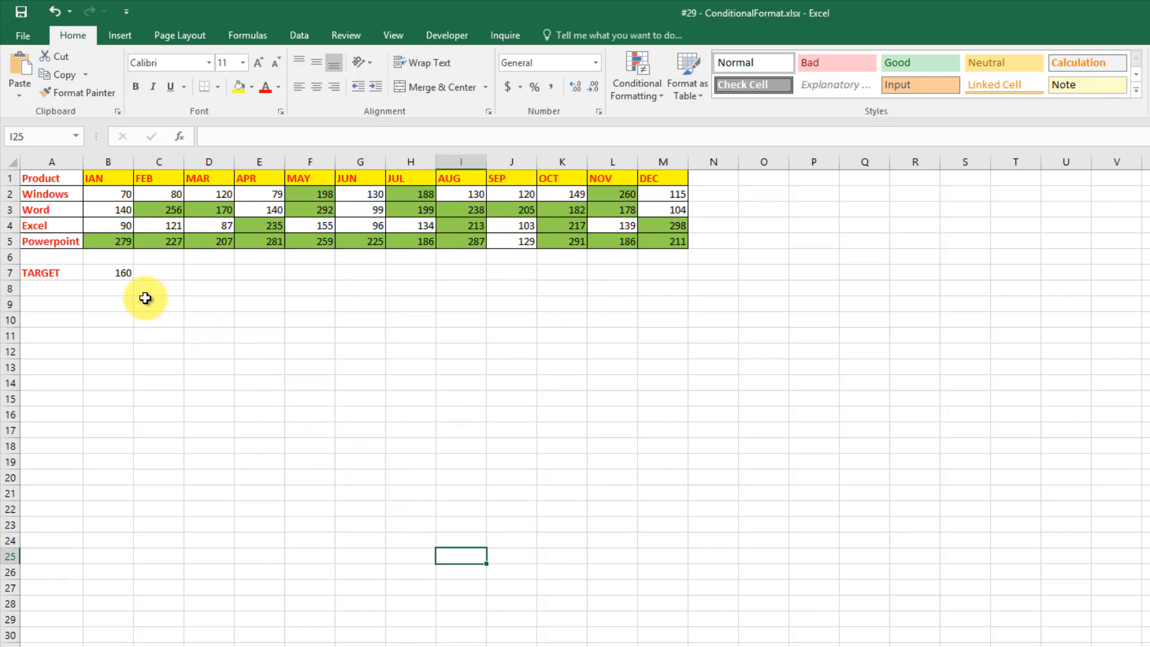
# Change the TARGET in B7 first to 180, then to 200.
pyautogui.click(115, 272)
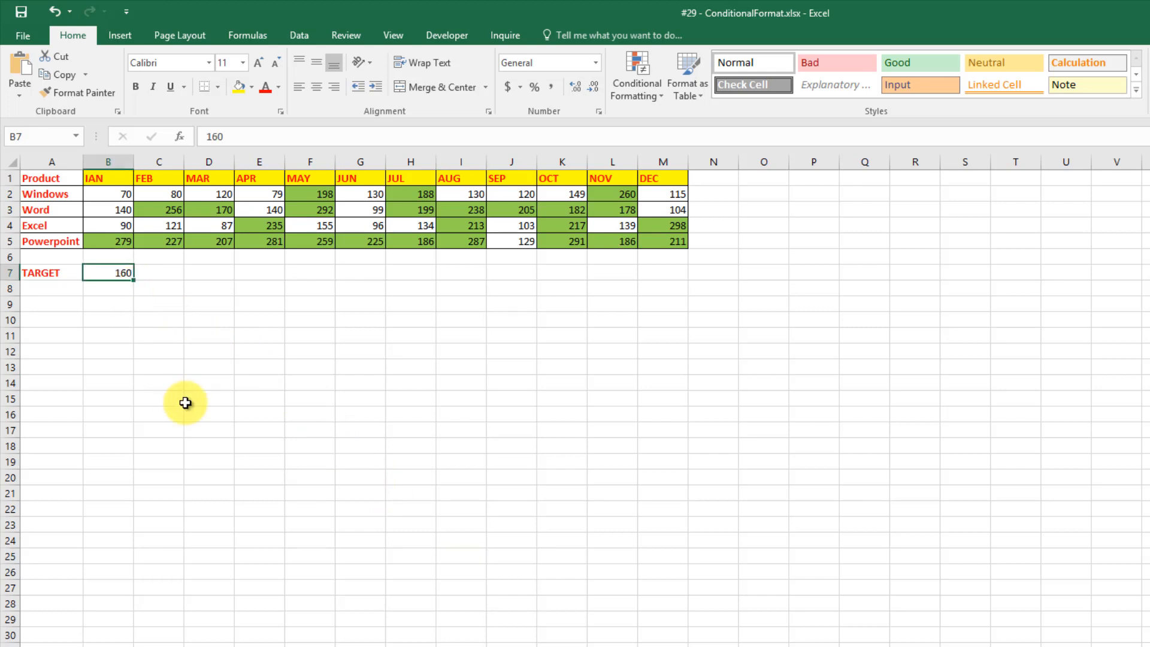
pyautogui.write('180')
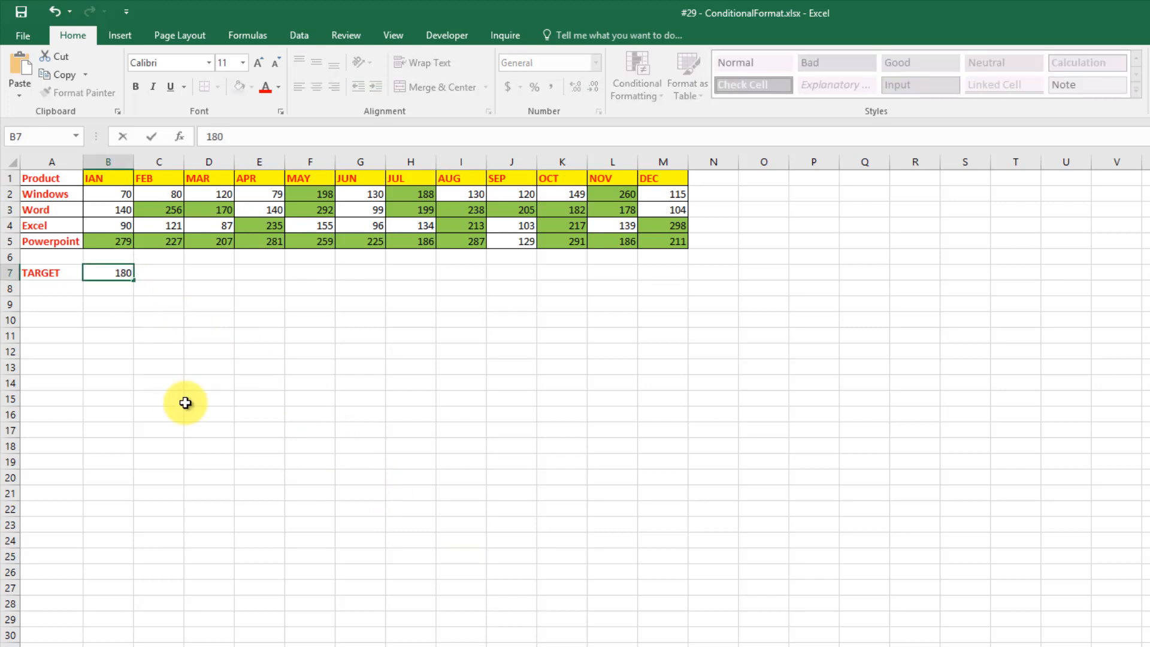
pyautogui.press('Return')
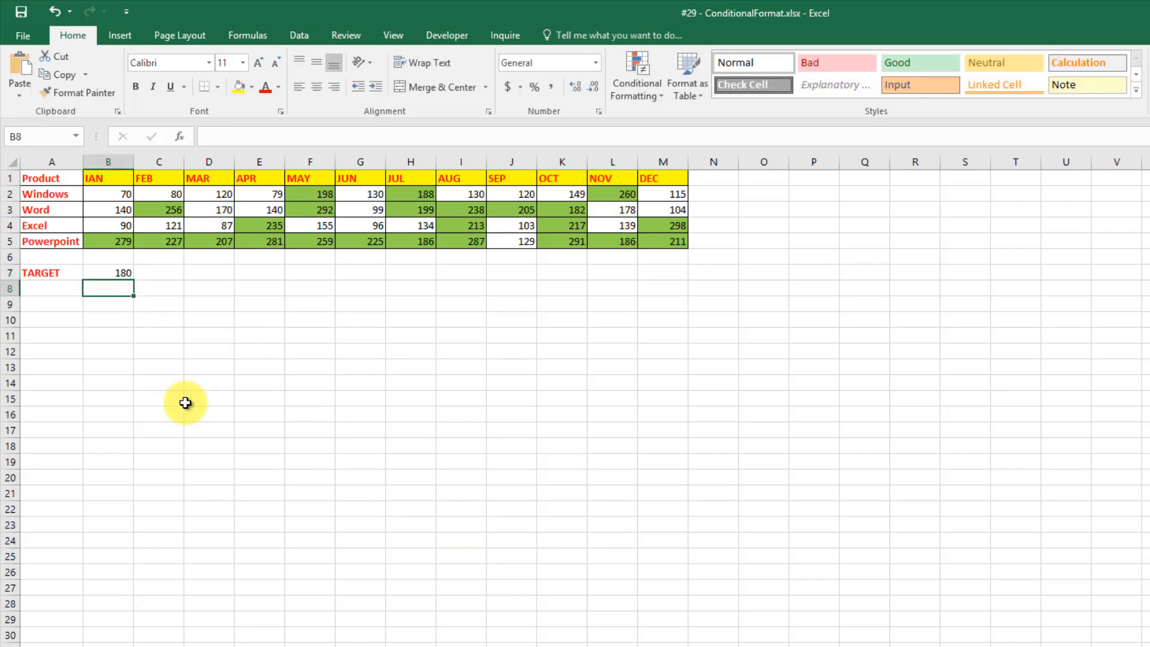
pyautogui.click(112, 272)
pyautogui.write('200')
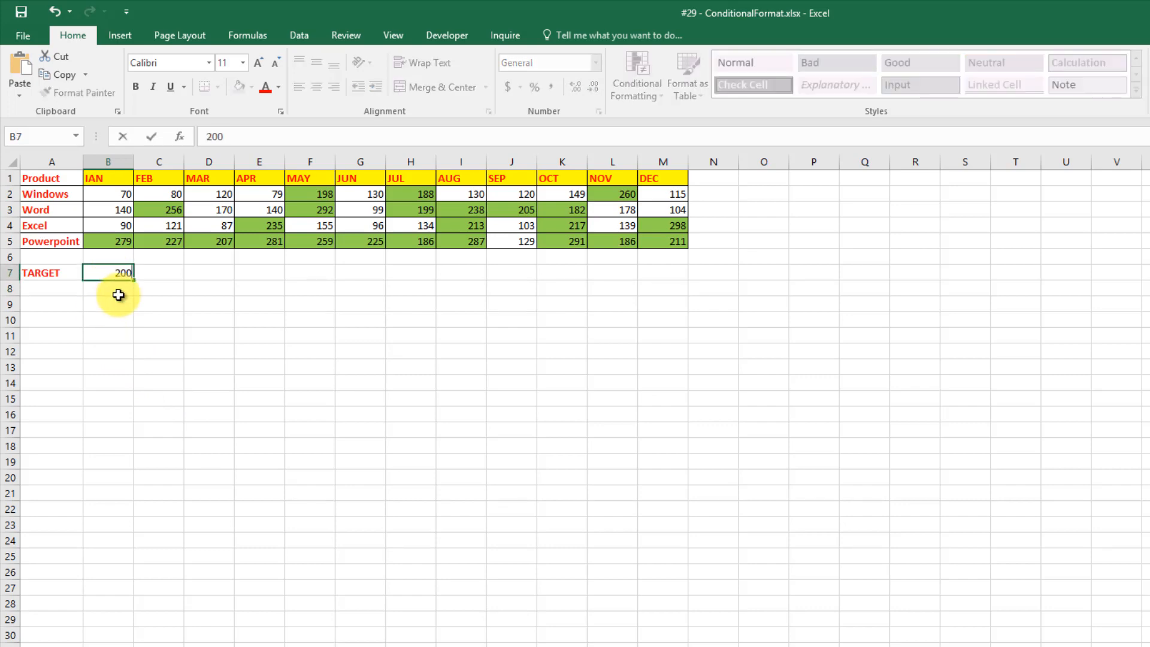
pyautogui.press('Return')
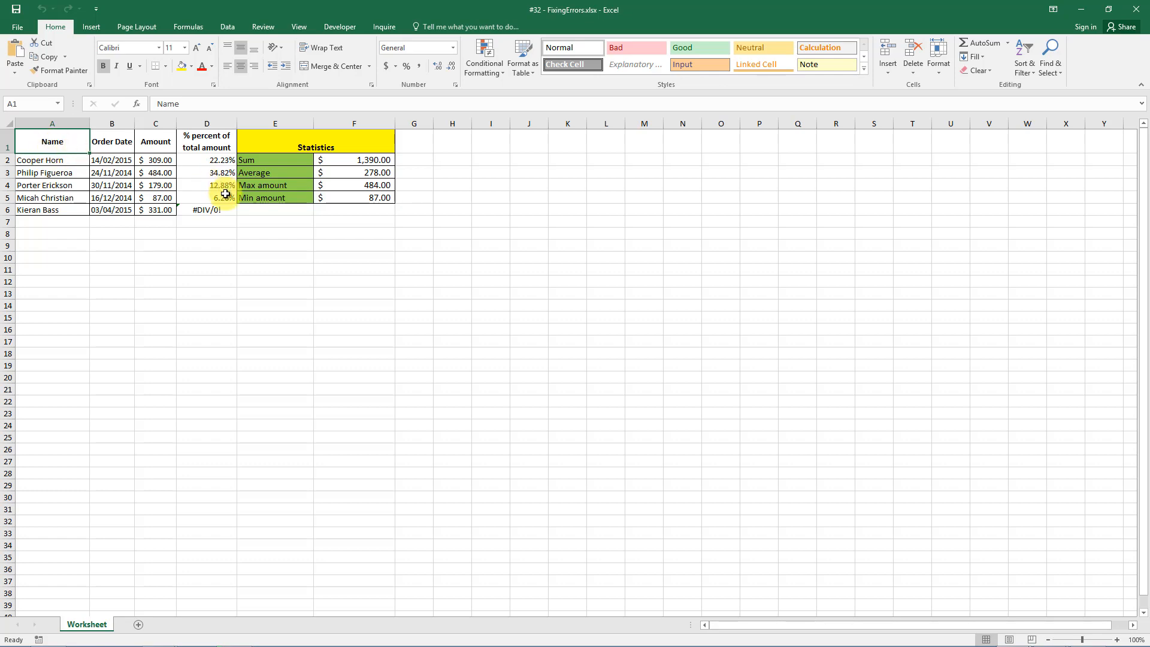
# Trace the error sources of D6's #DIV/0! result, then remove the trace arrows.
pyautogui.click(209, 209)
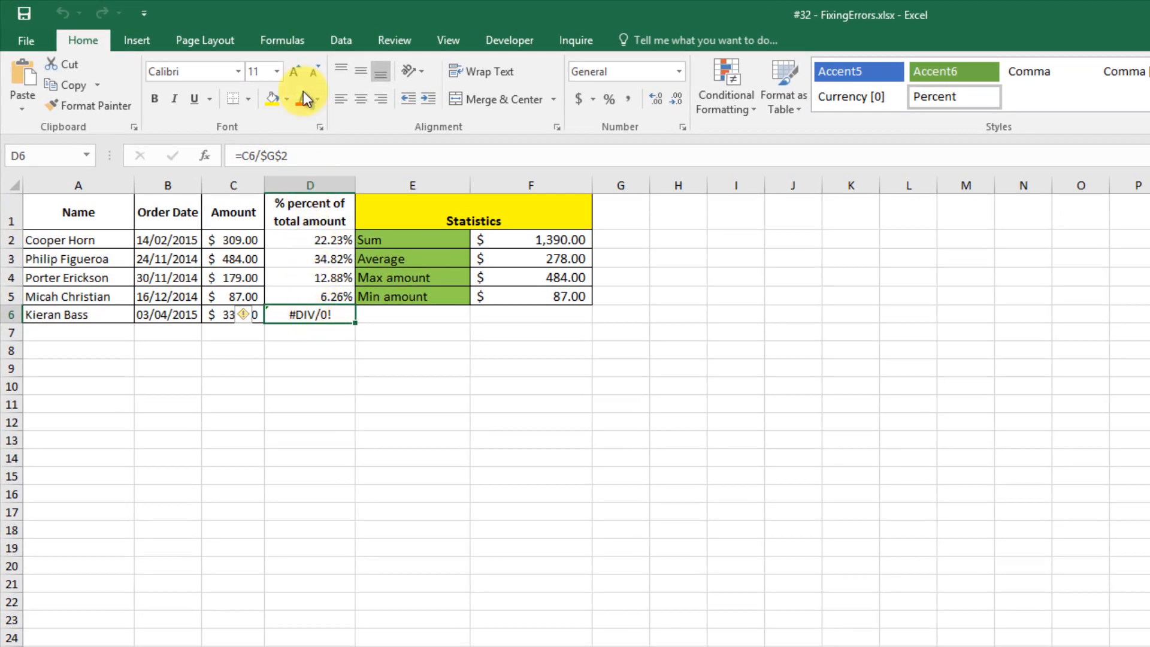
pyautogui.click(268, 31)
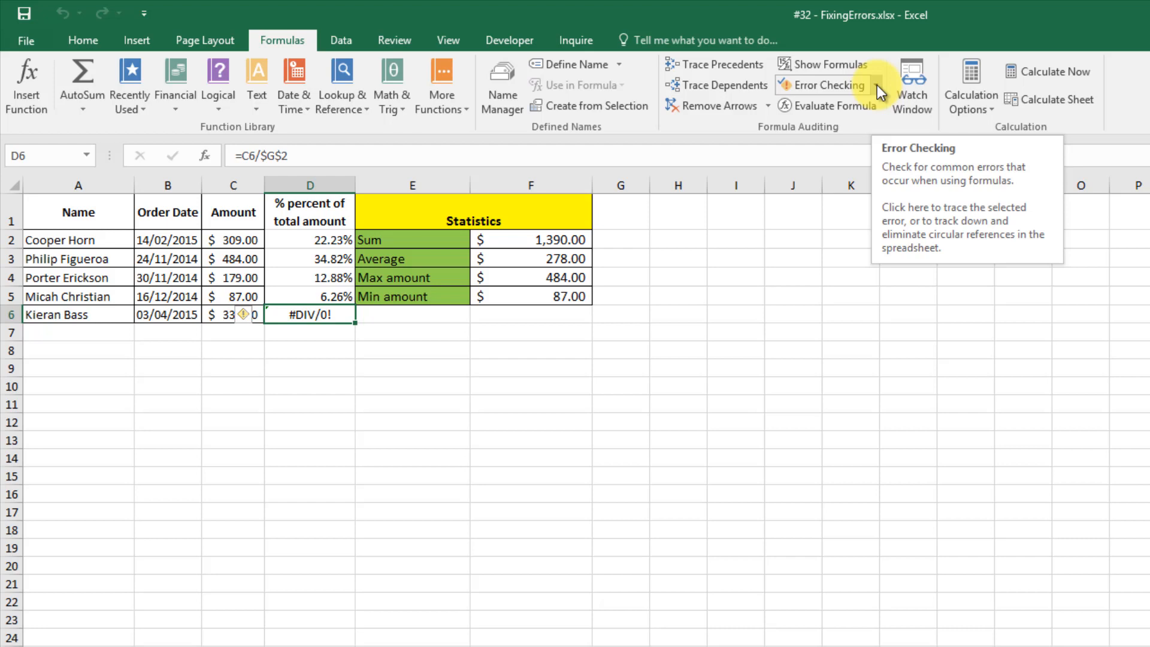
pyautogui.click(877, 85)
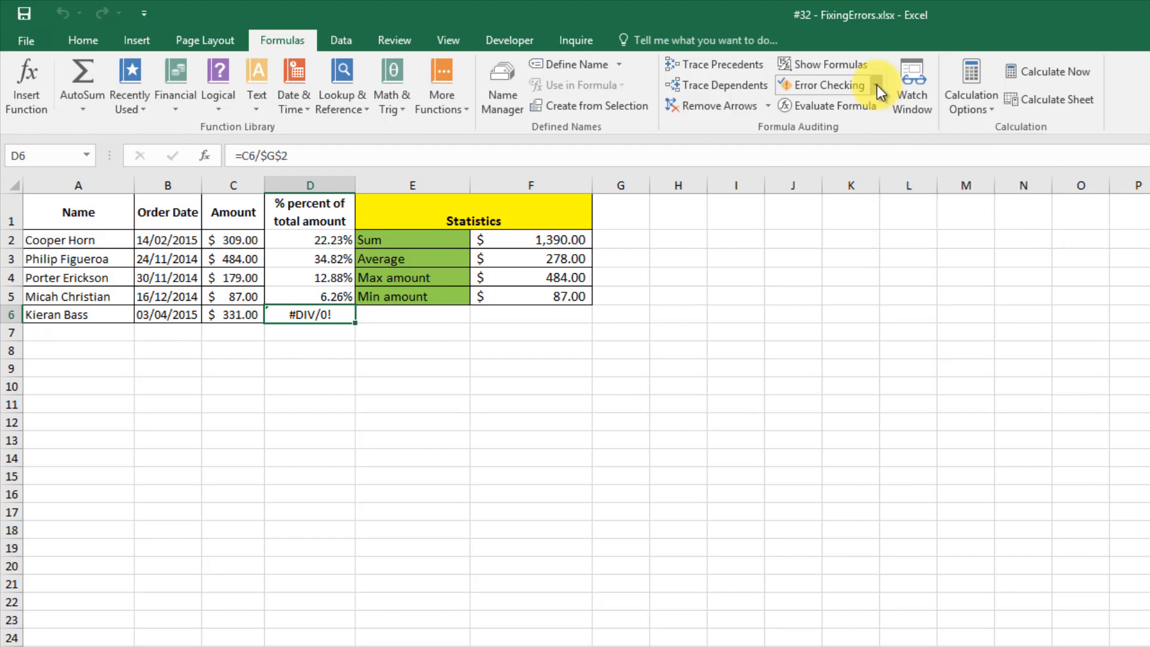
pyautogui.click(834, 128)
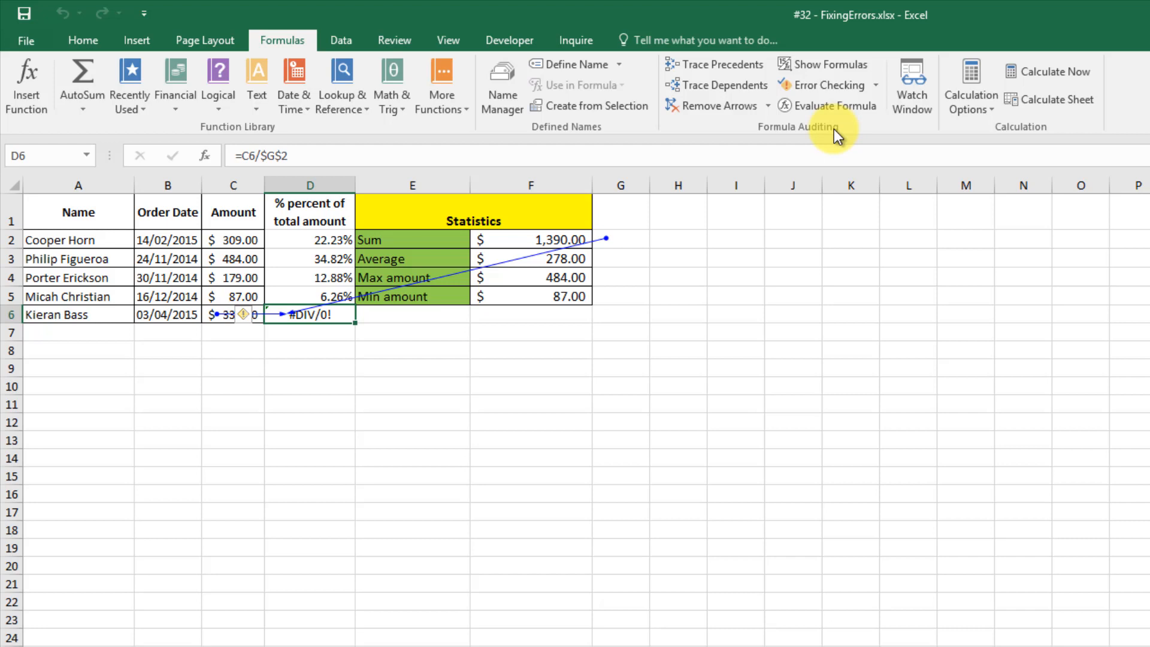
pyautogui.click(723, 106)
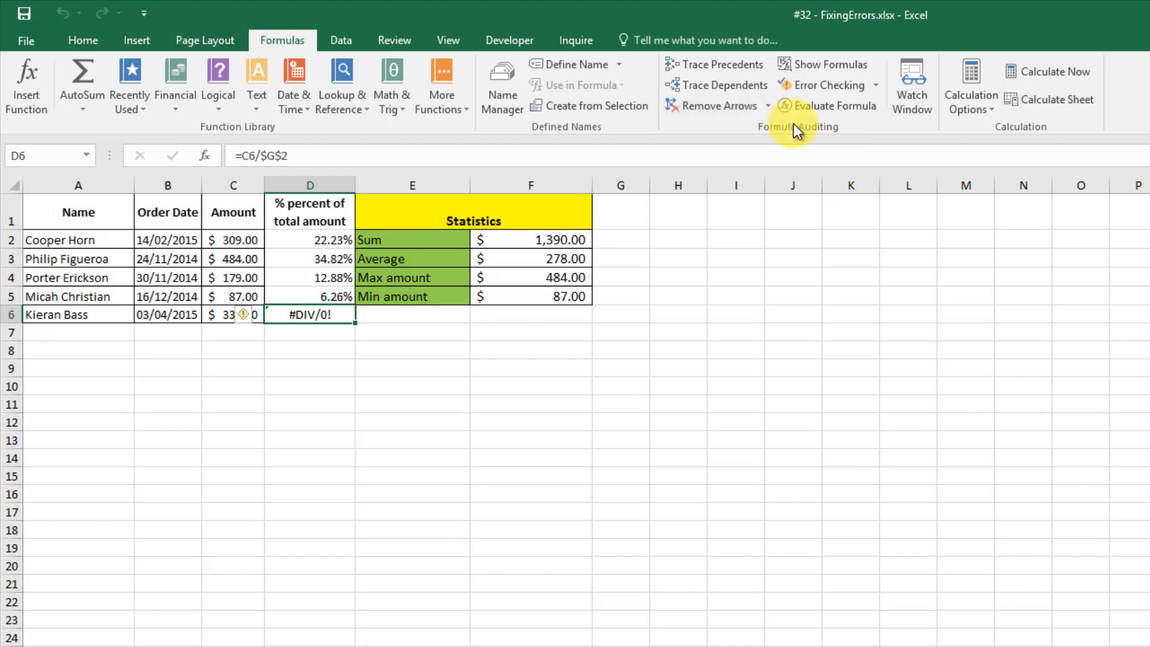
# Run Error Checking on D6 and evaluate its calculation steps, revealing 331 divided by zero.
pyautogui.click(875, 85)
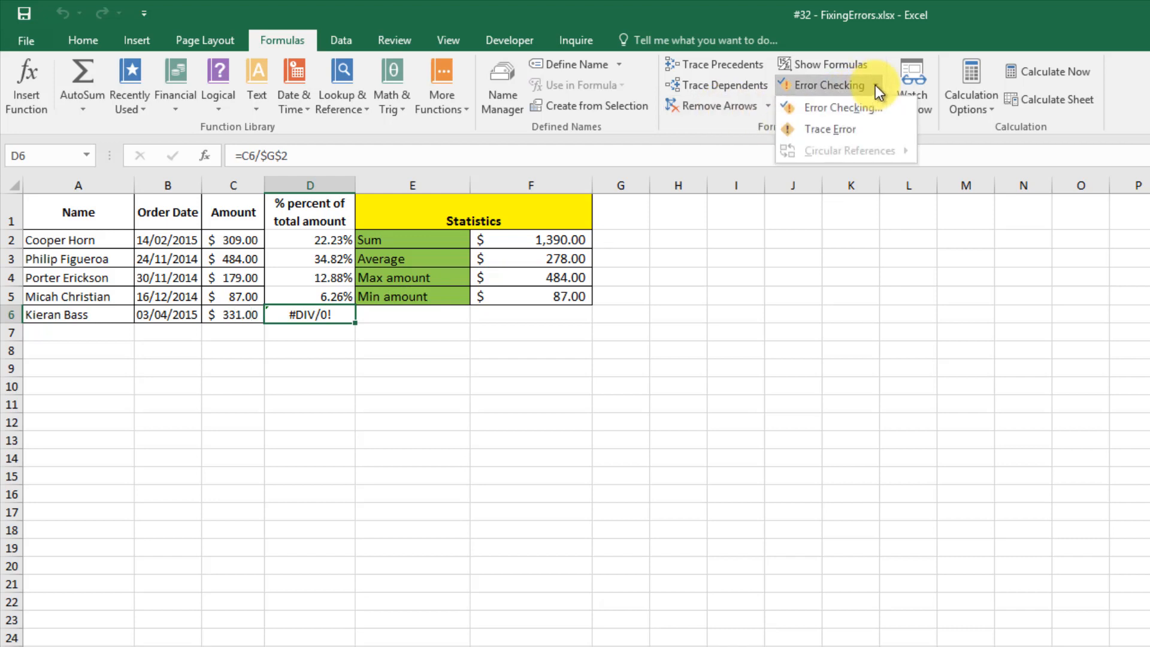
pyautogui.click(845, 108)
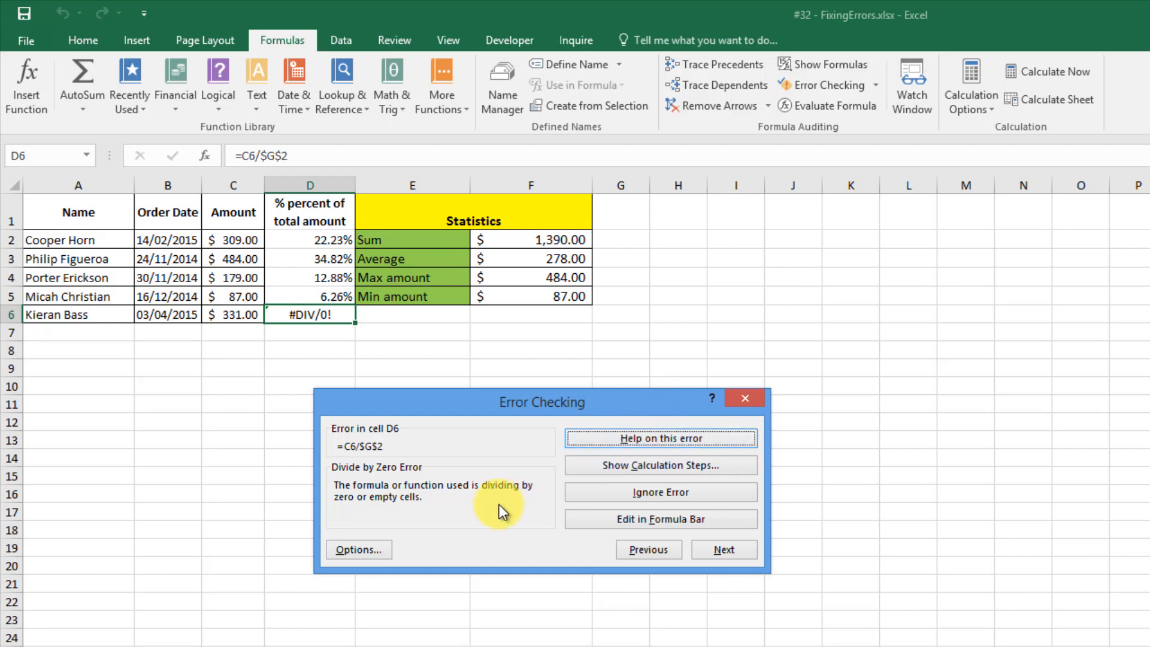
pyautogui.click(599, 472)
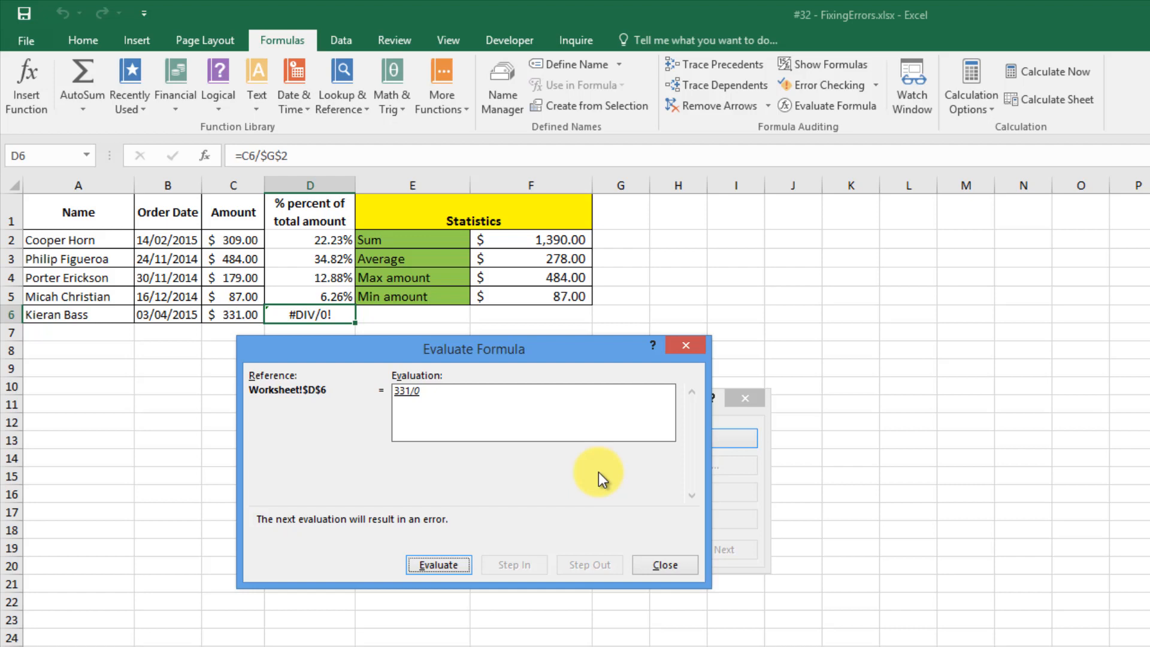
pyautogui.click(449, 566)
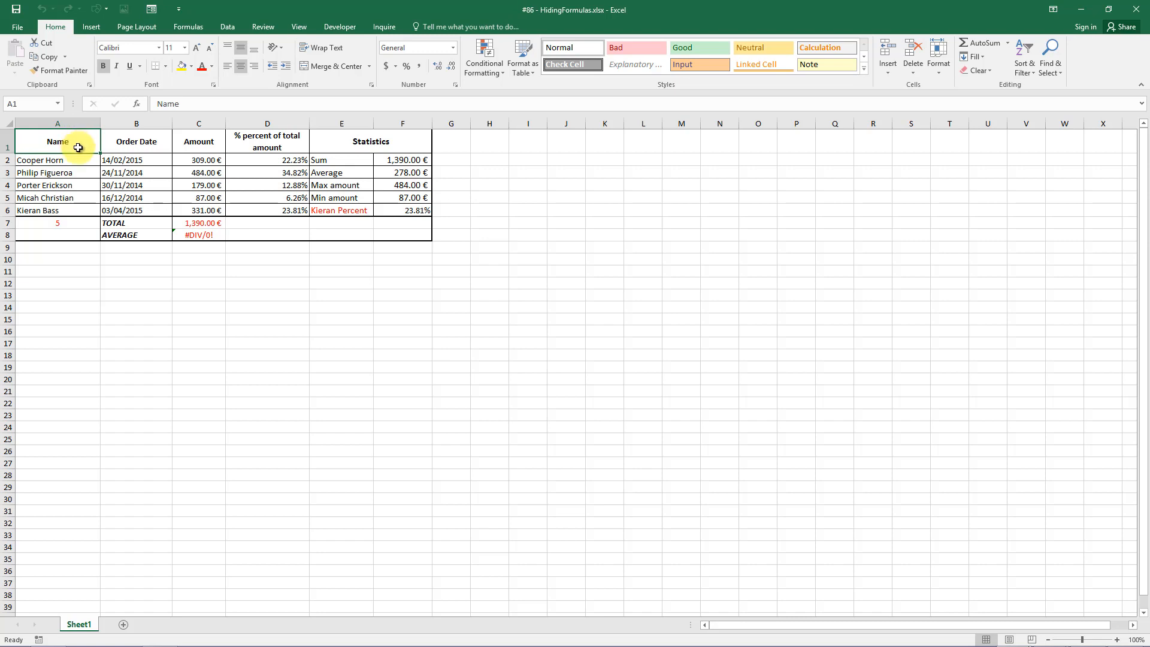
# Select all formula cells in the table with Go To Special > Formulas.
pyautogui.click(82, 170)
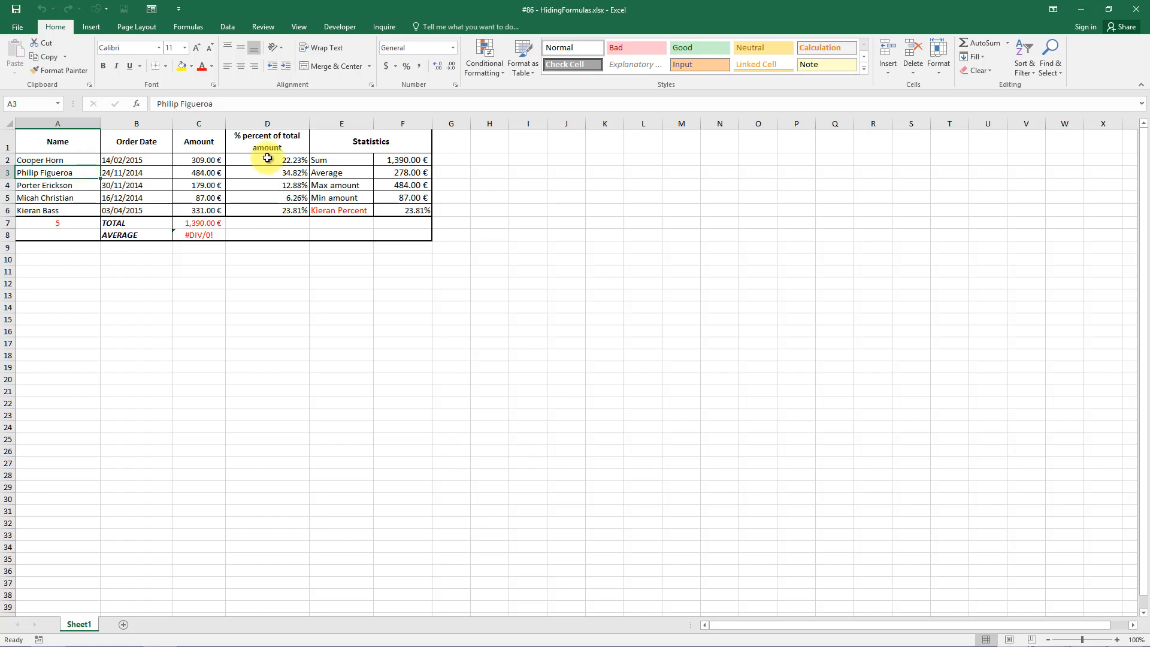
pyautogui.click(1055, 76)
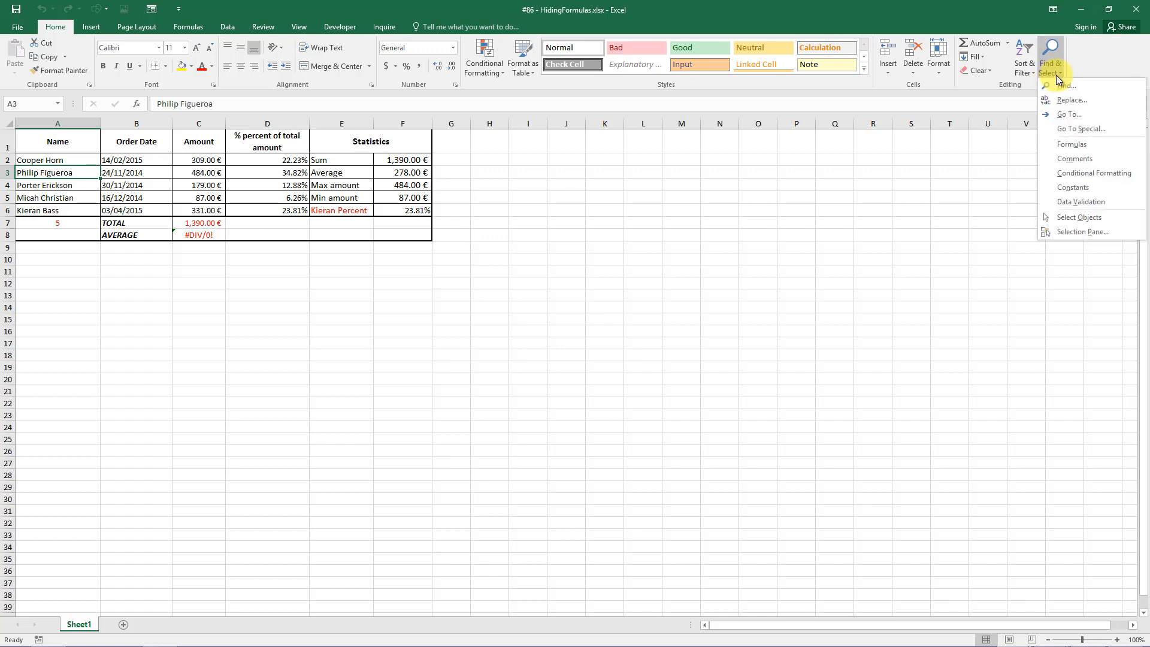
pyautogui.click(1075, 129)
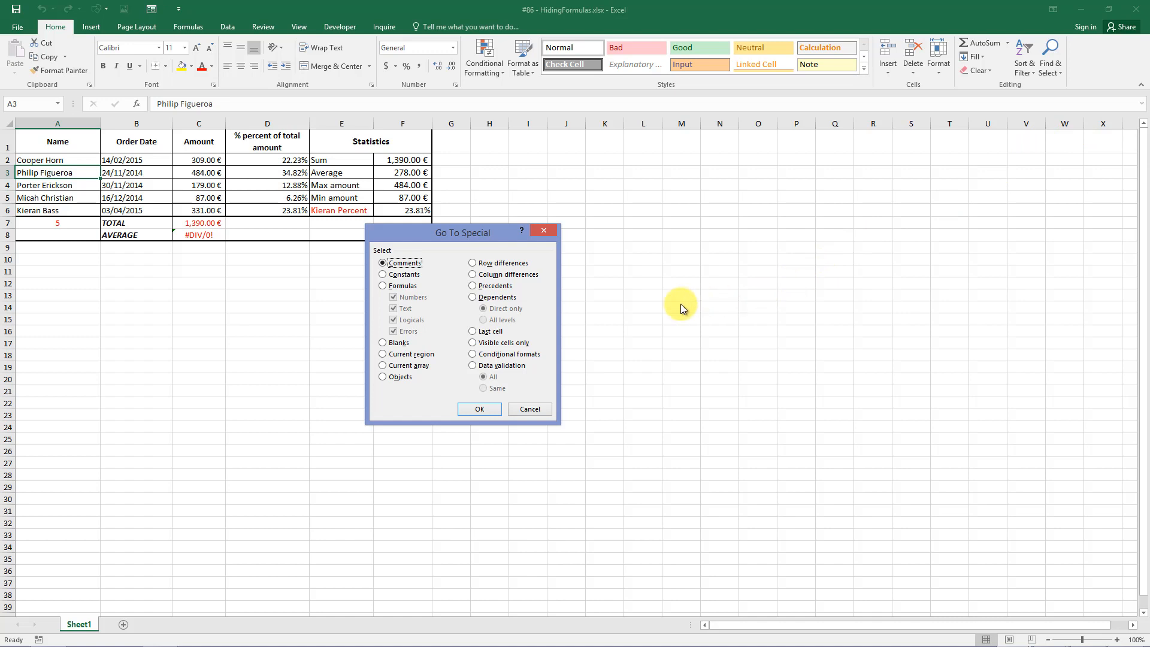
pyautogui.click(384, 286)
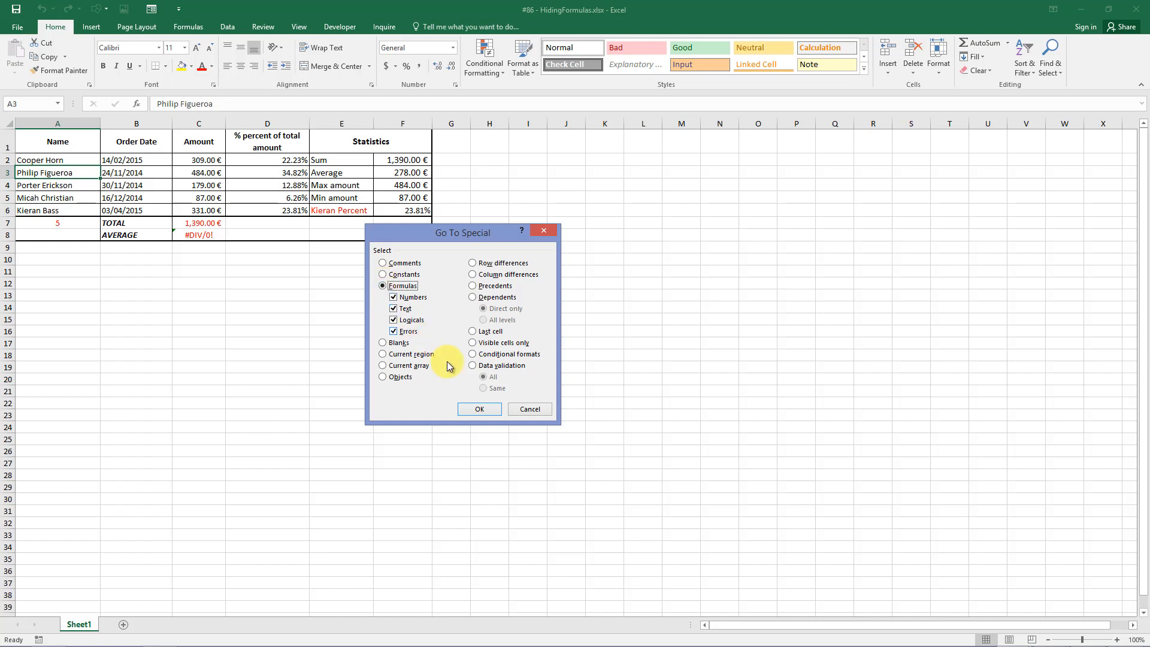
pyautogui.click(475, 409)
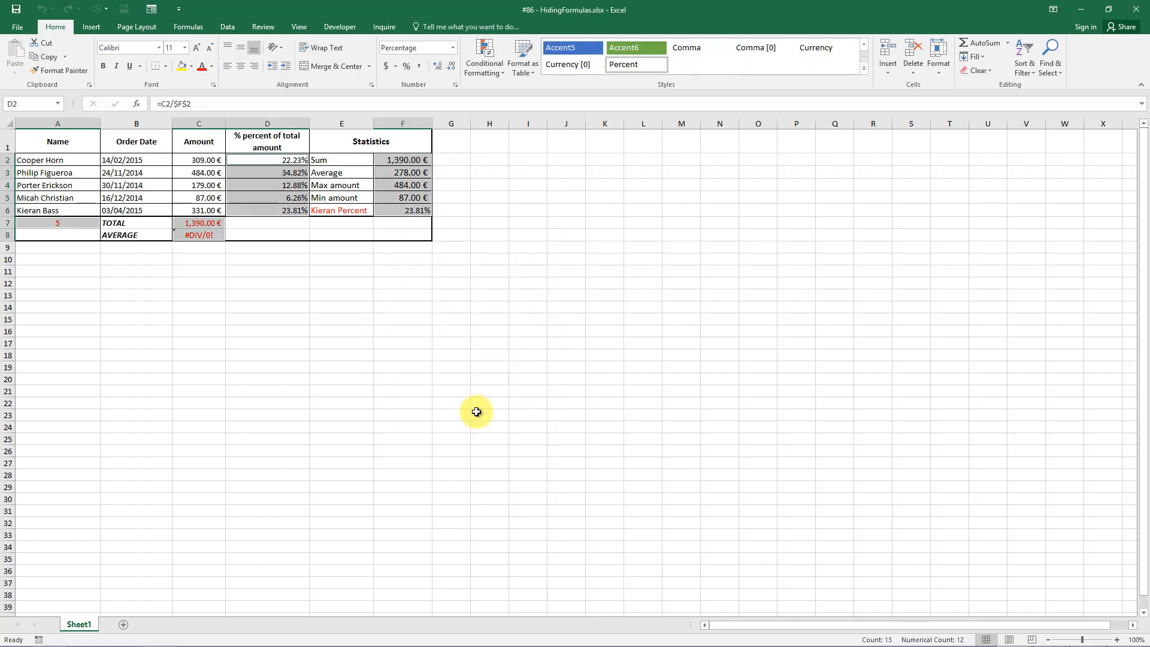
# Mark the selected formula cells as Hidden on the Format Cells Protection tab.
pyautogui.rightClick(258, 199)
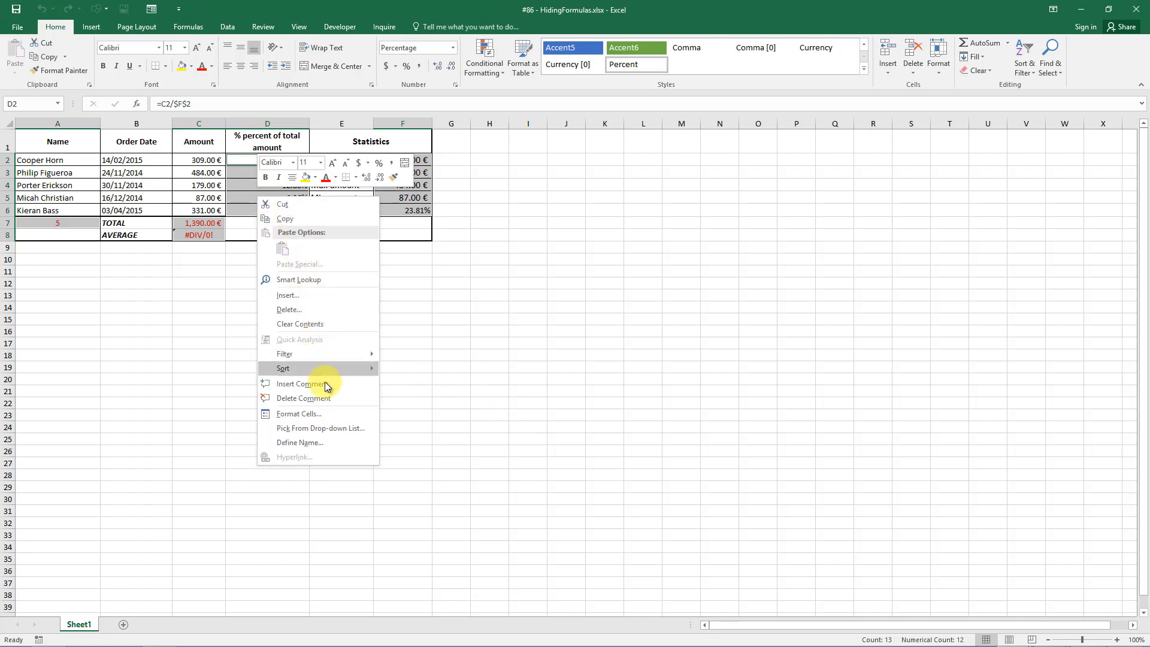
pyautogui.click(319, 414)
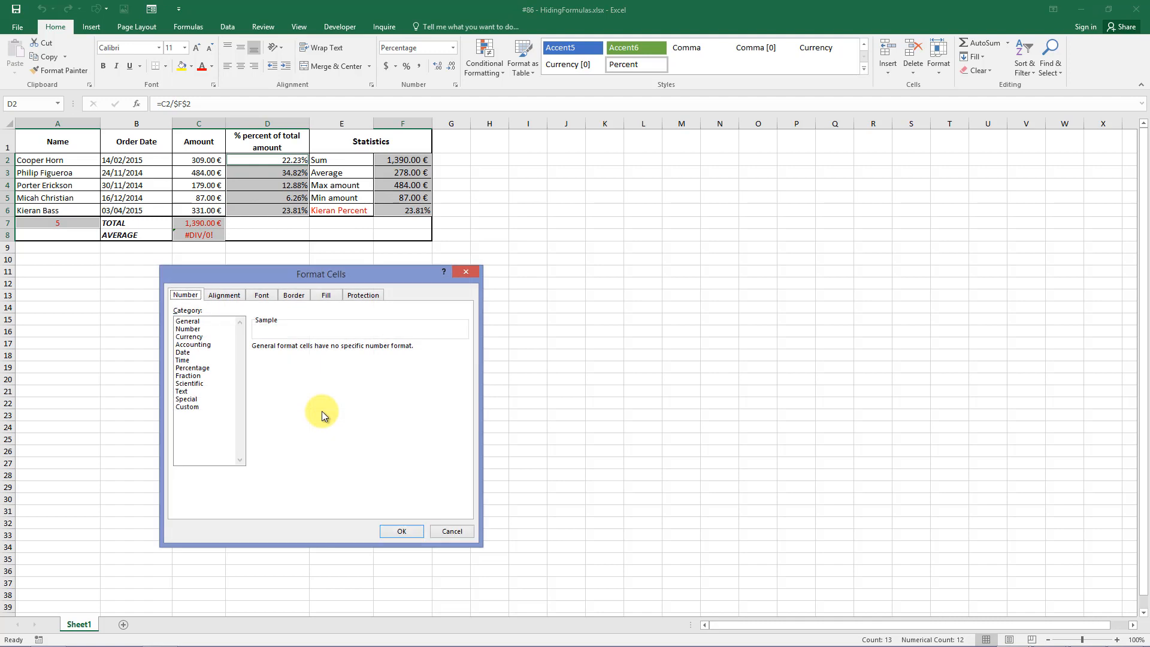
pyautogui.click(354, 296)
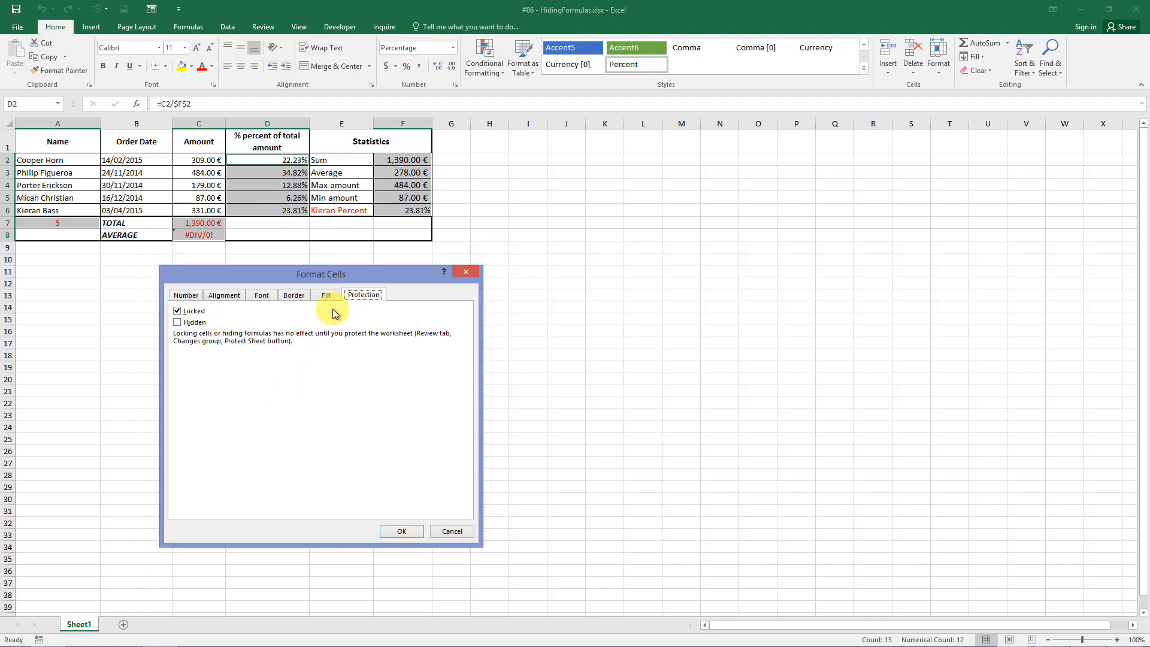
pyautogui.click(183, 323)
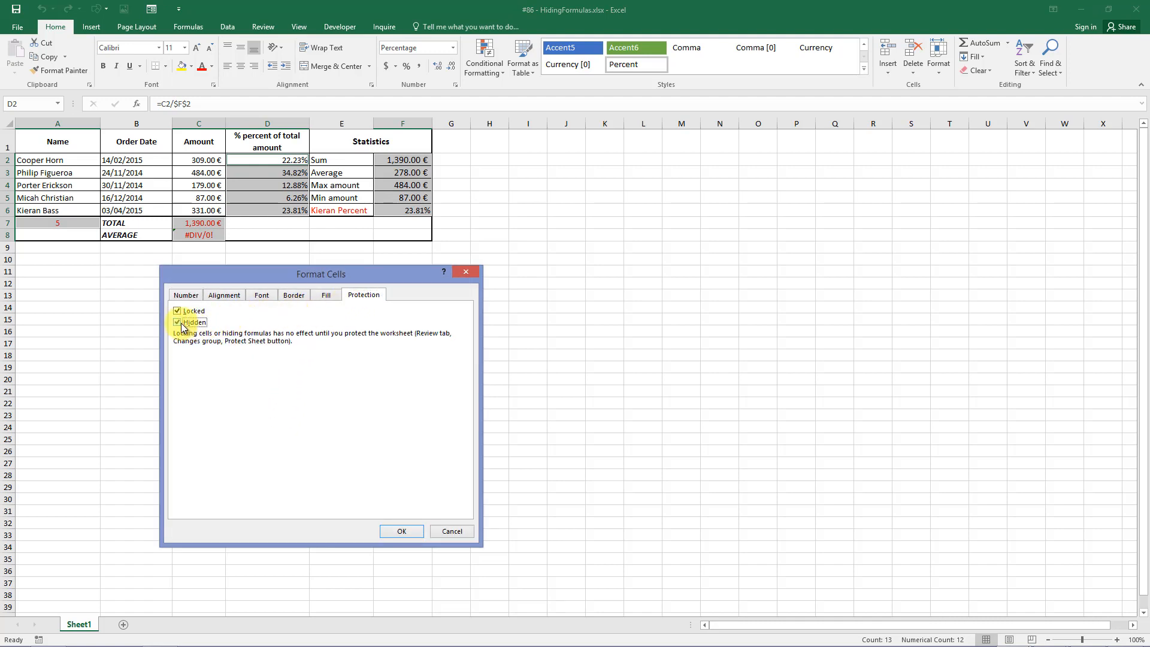
pyautogui.click(406, 531)
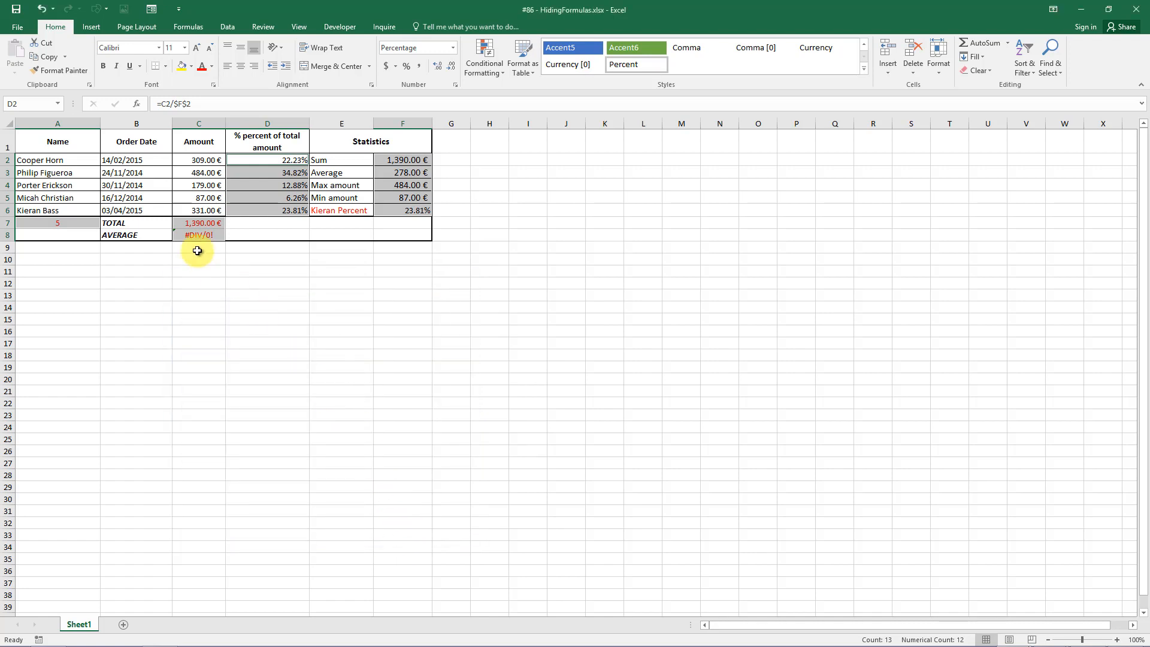
pyautogui.click(151, 185)
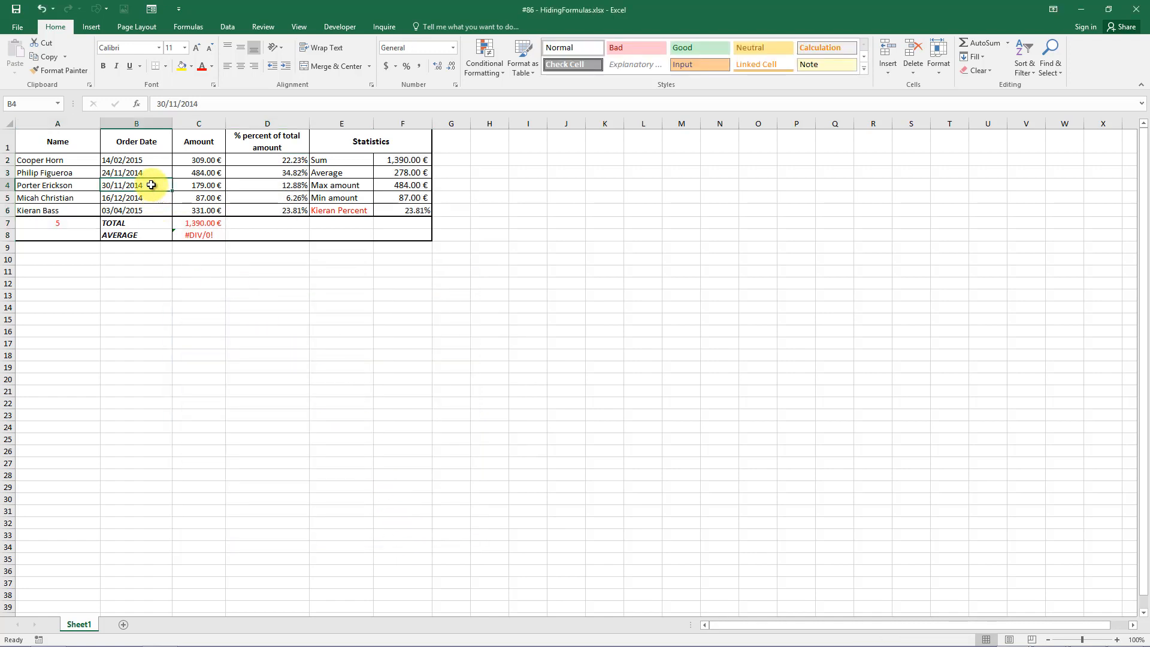
# Select all constant cells via Go To Special and clear their Locked protection setting.
pyautogui.click(1062, 75)
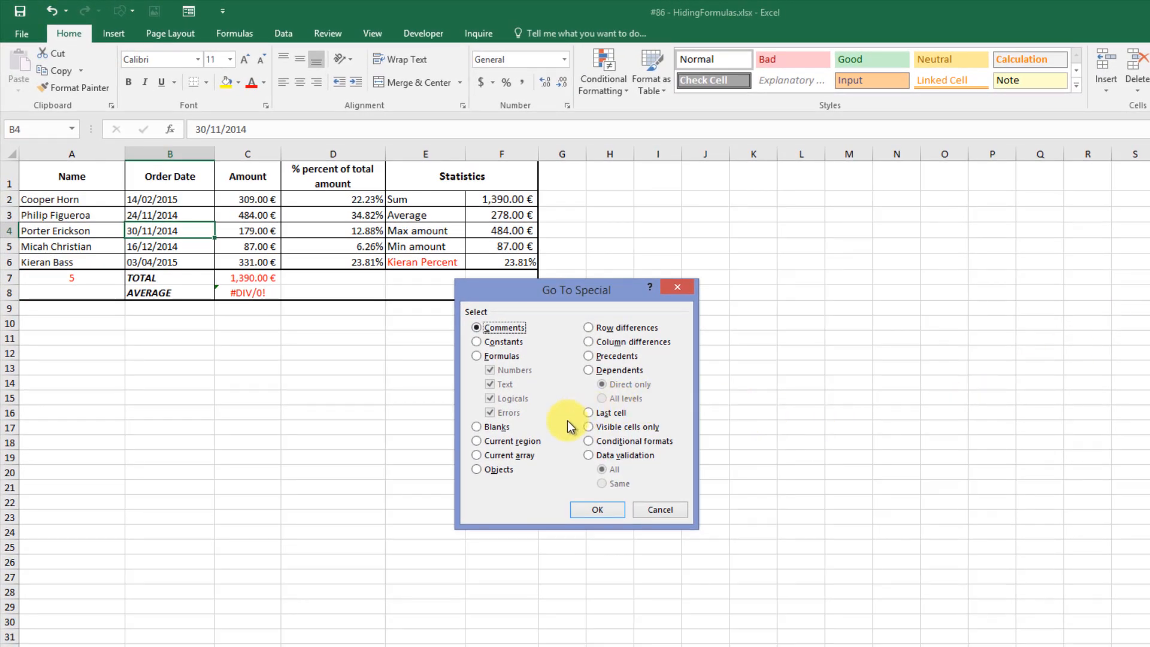
pyautogui.click(479, 341)
pyautogui.click(598, 508)
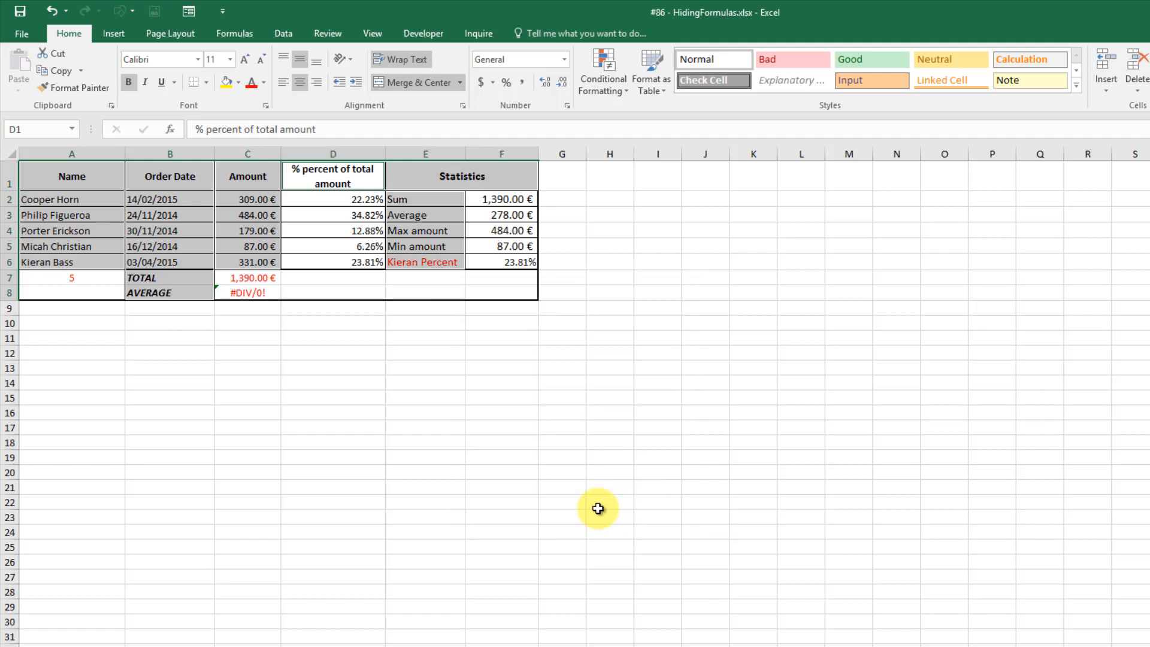
pyautogui.rightClick(170, 207)
pyautogui.click(249, 473)
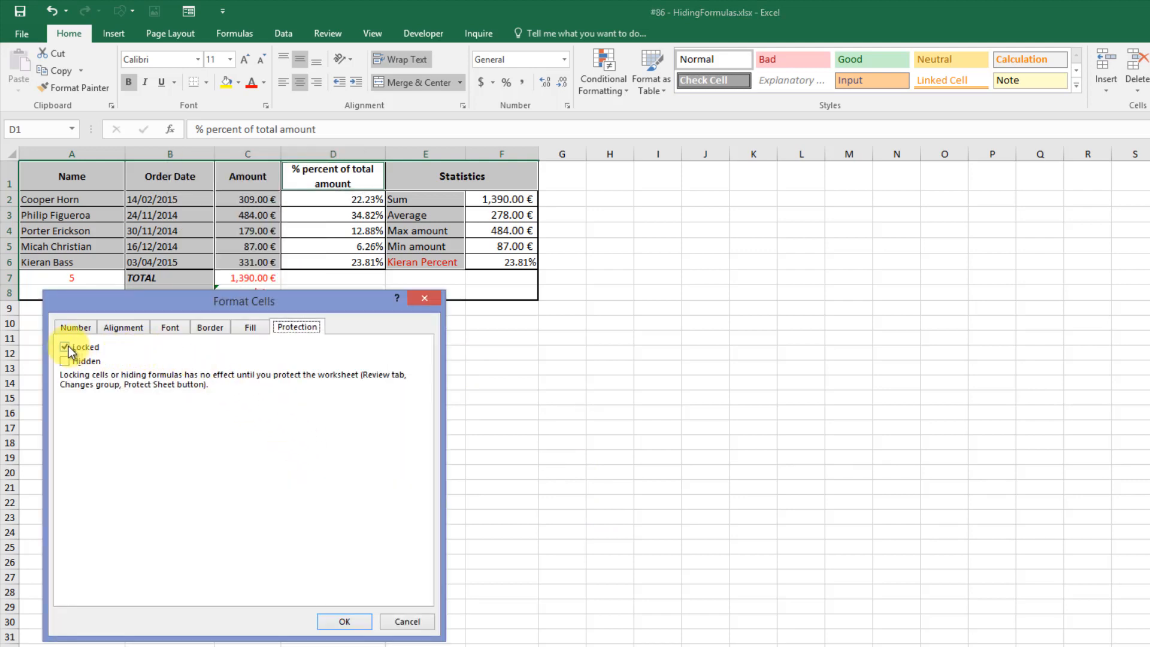
pyautogui.click(66, 347)
pyautogui.click(357, 621)
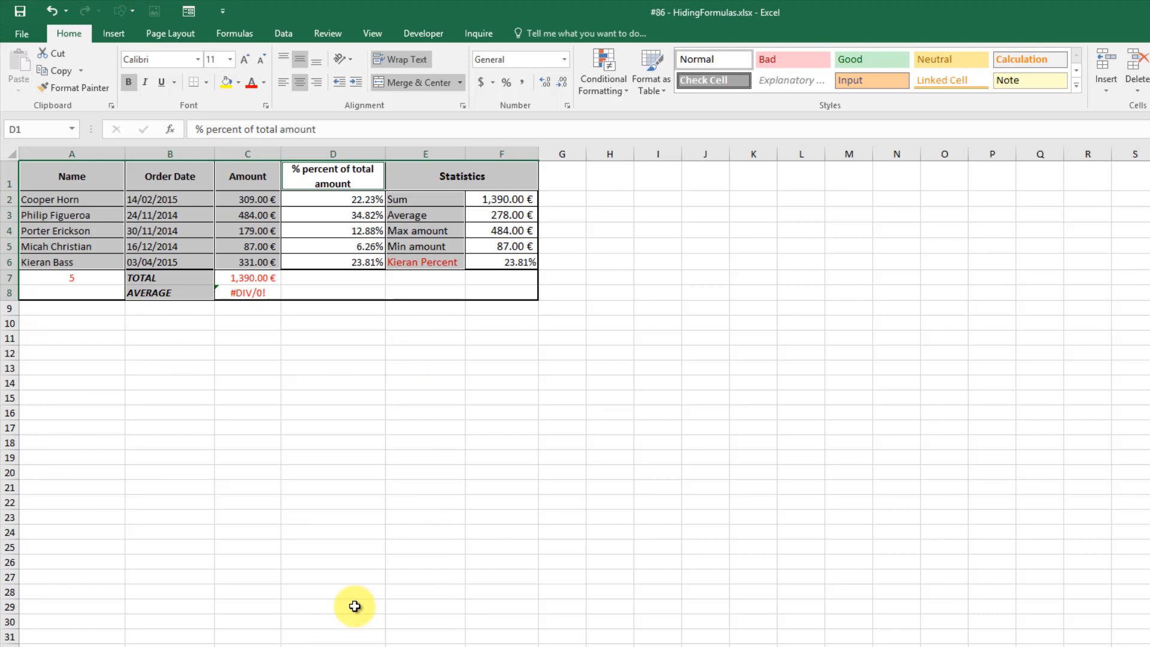
# Protect the HidingFormulas sheet with a password, entered and confirmed.
pyautogui.click(332, 35)
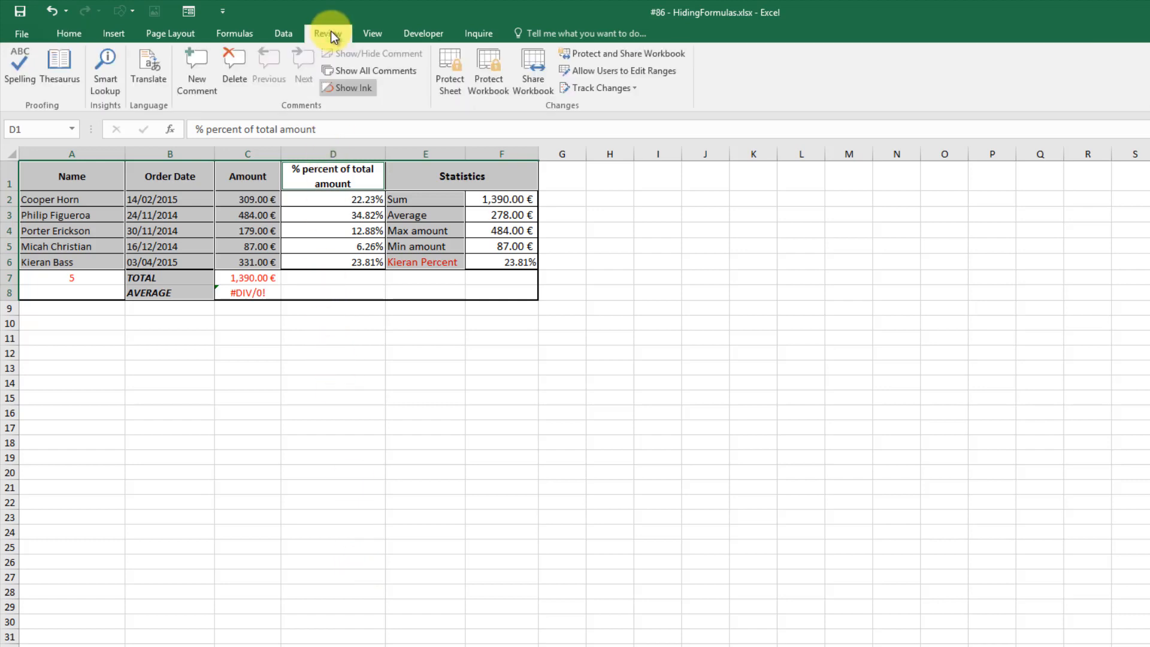
pyautogui.click(455, 88)
pyautogui.write('1234')
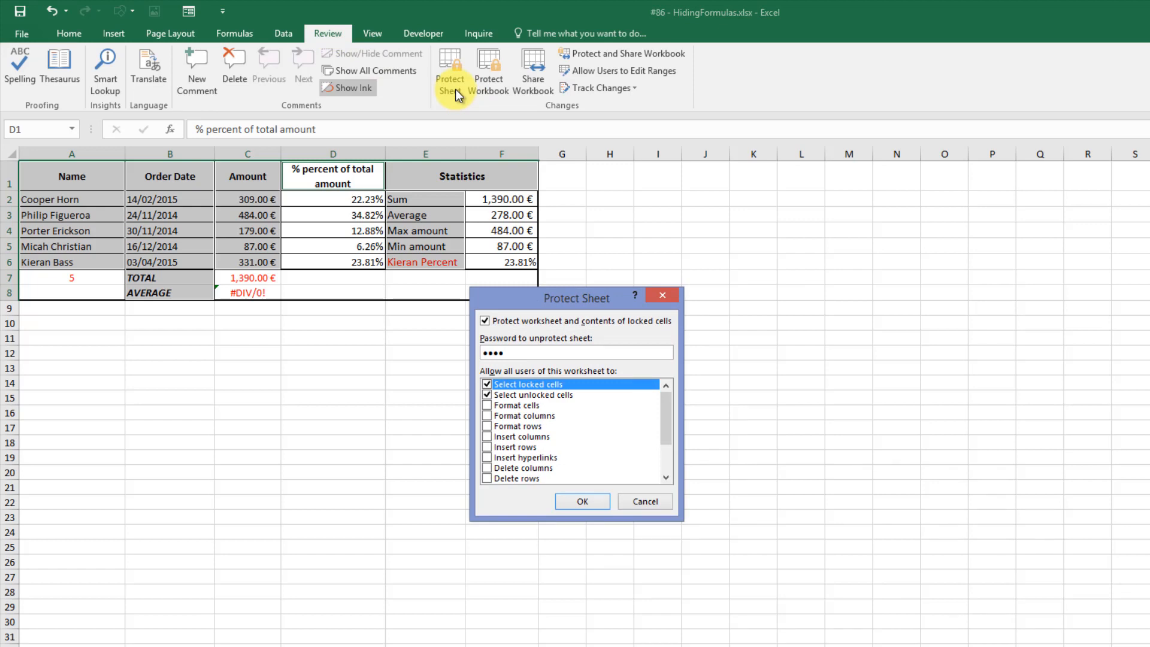
pyautogui.click(576, 501)
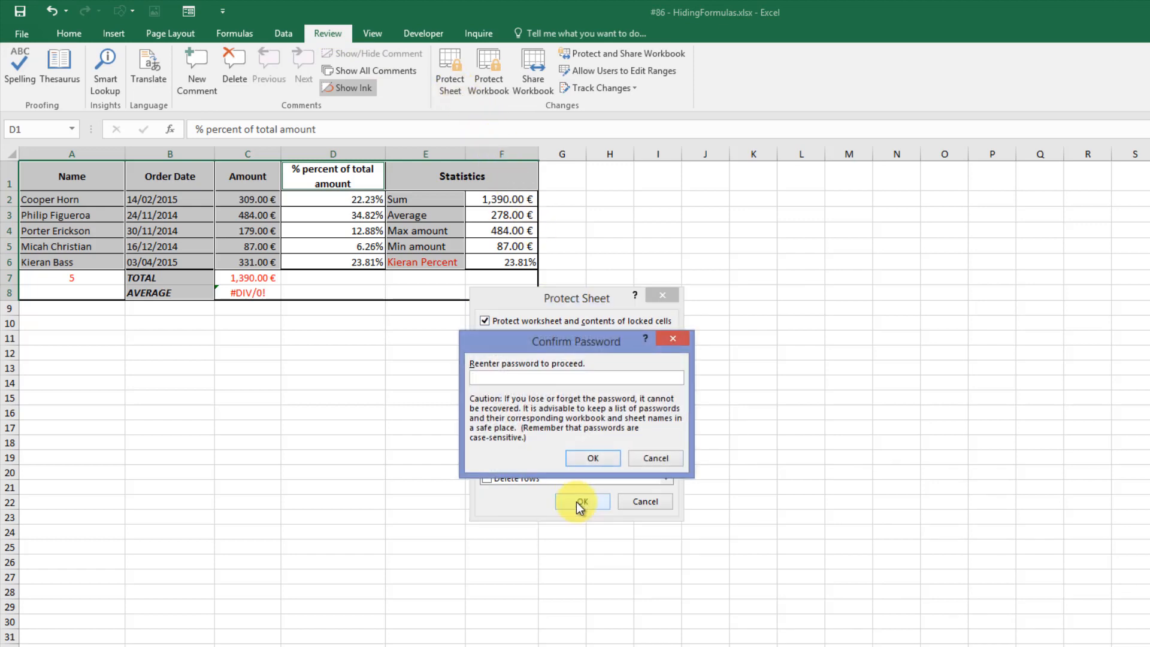
pyautogui.write('1234')
pyautogui.click(594, 458)
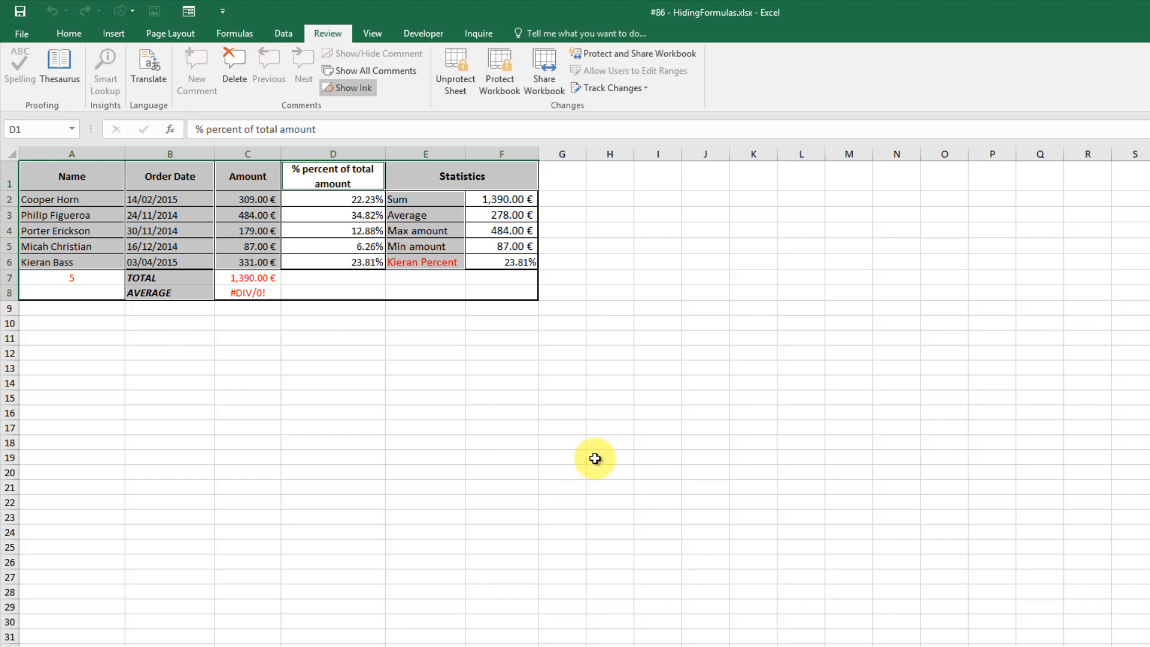
pyautogui.click(594, 458)
# Try editing TOTAL cell C7 and Max cell F4 to confirm protection refuses edits.
pyautogui.click(257, 278)
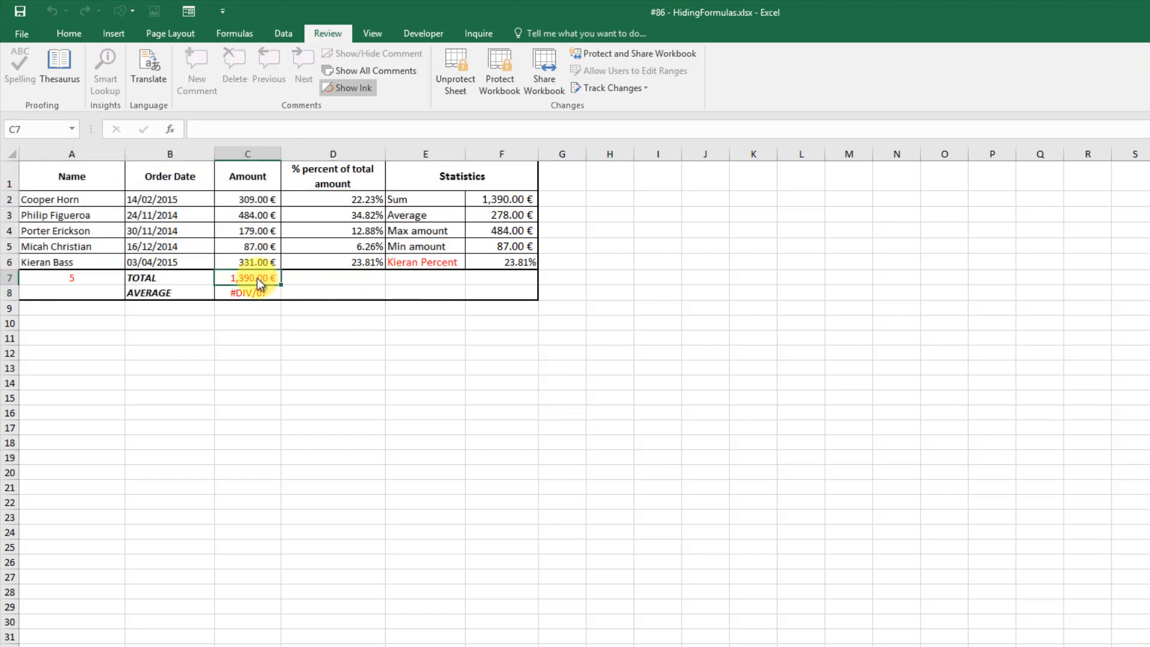
pyautogui.doubleClick(257, 278)
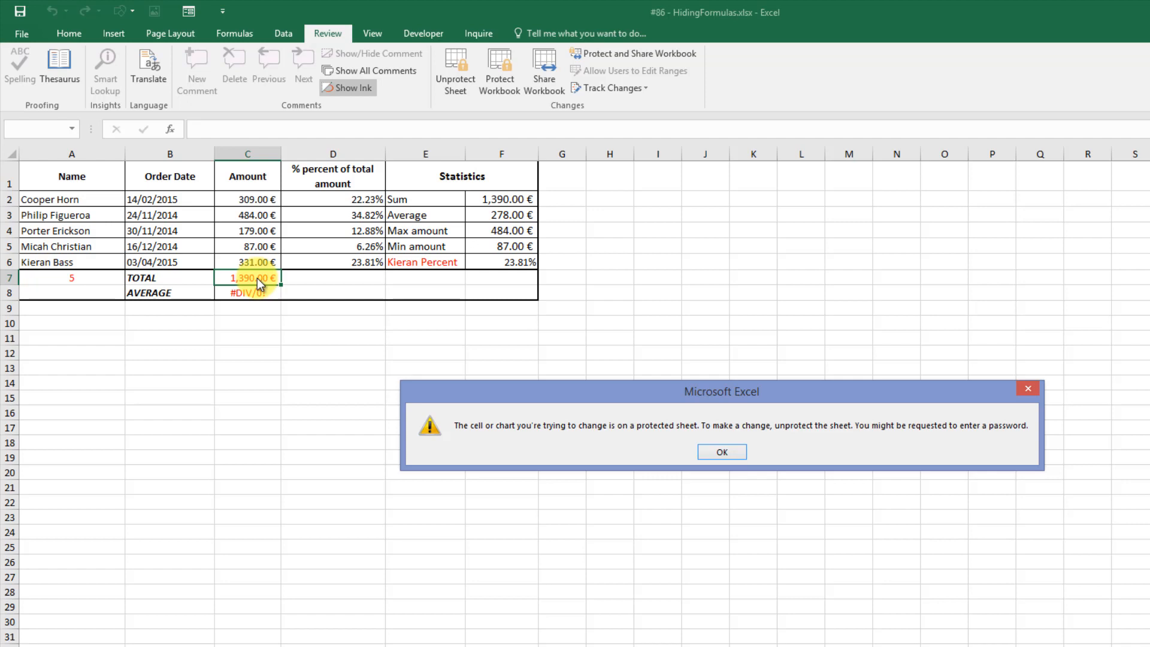
pyautogui.click(721, 452)
pyautogui.doubleClick(511, 234)
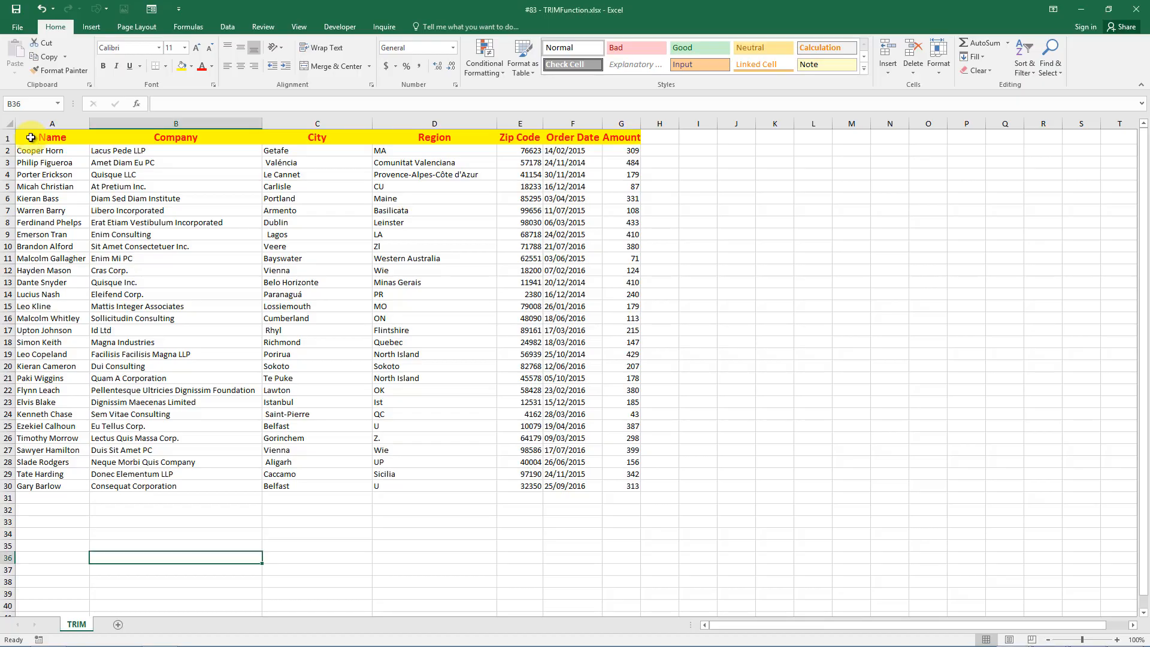
# Sort the table rows by City from A to Z.
pyautogui.click(30, 138)
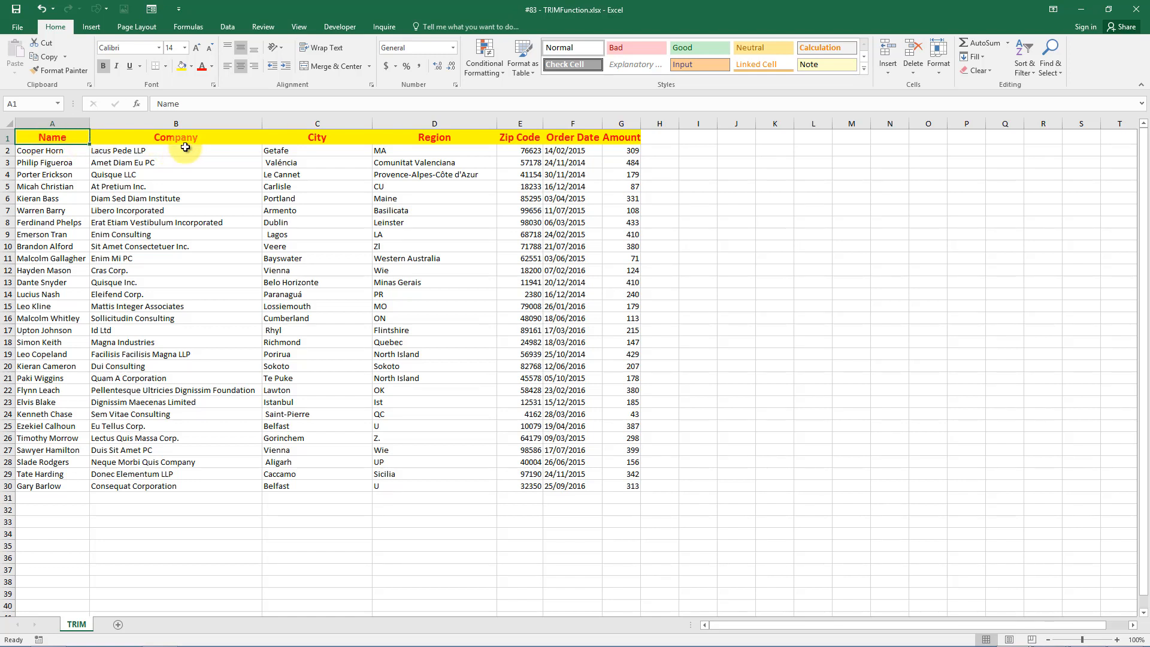
pyautogui.click(304, 150)
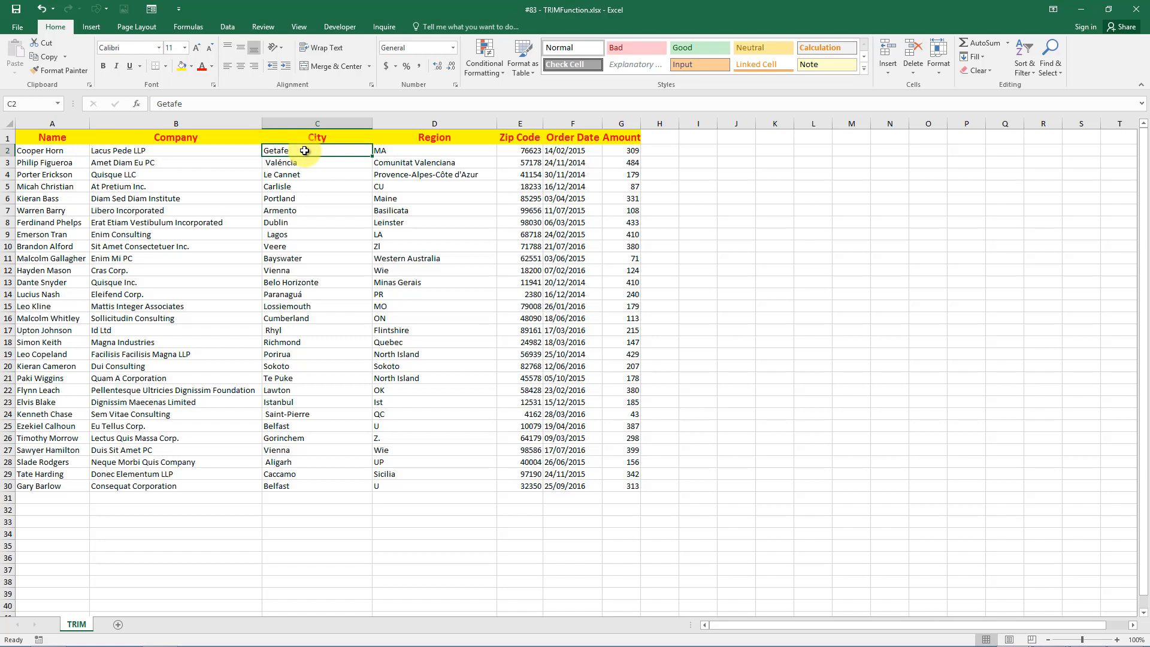
pyautogui.click(1032, 78)
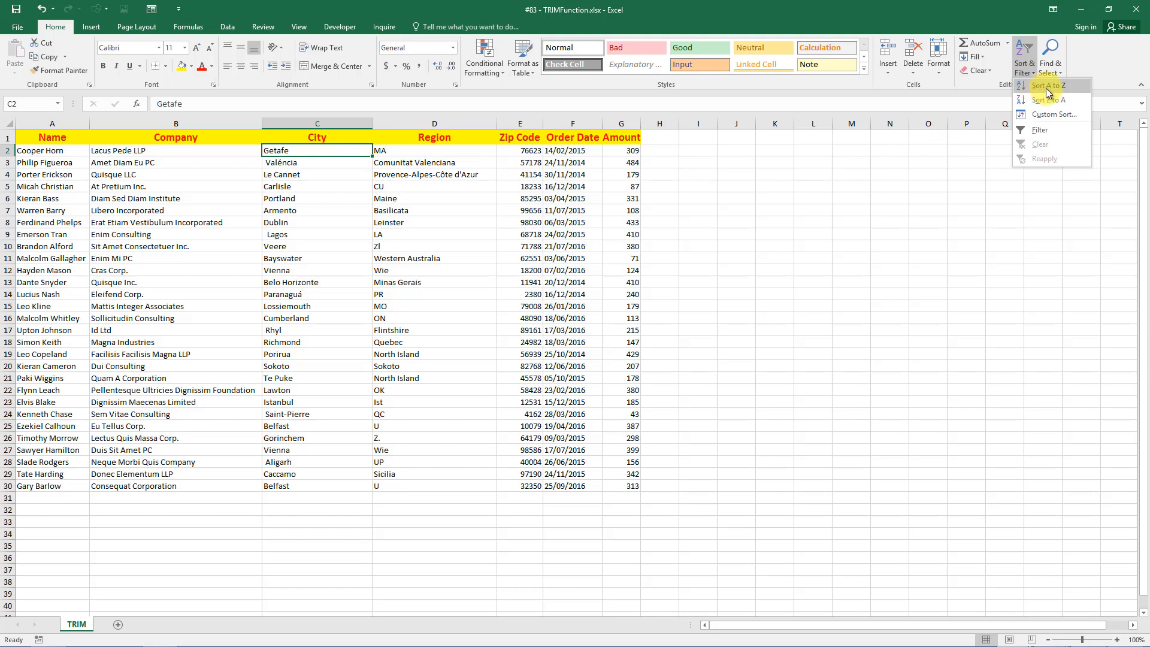
pyautogui.click(1047, 88)
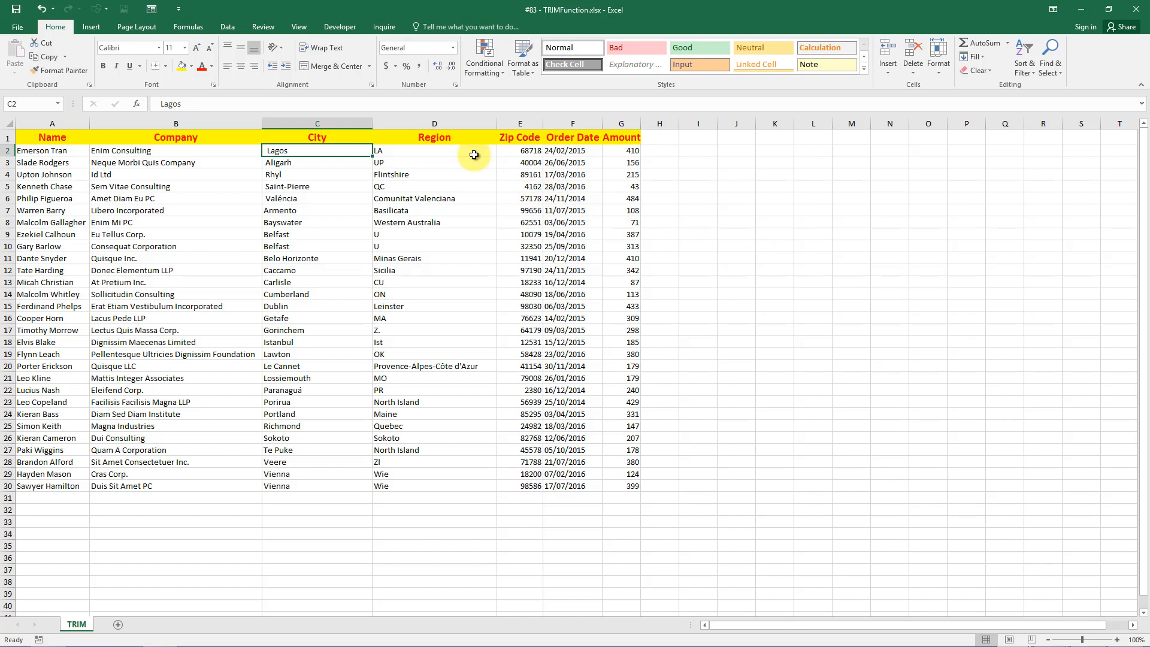
# Insert an empty column D before the Region column.
pyautogui.click(459, 125)
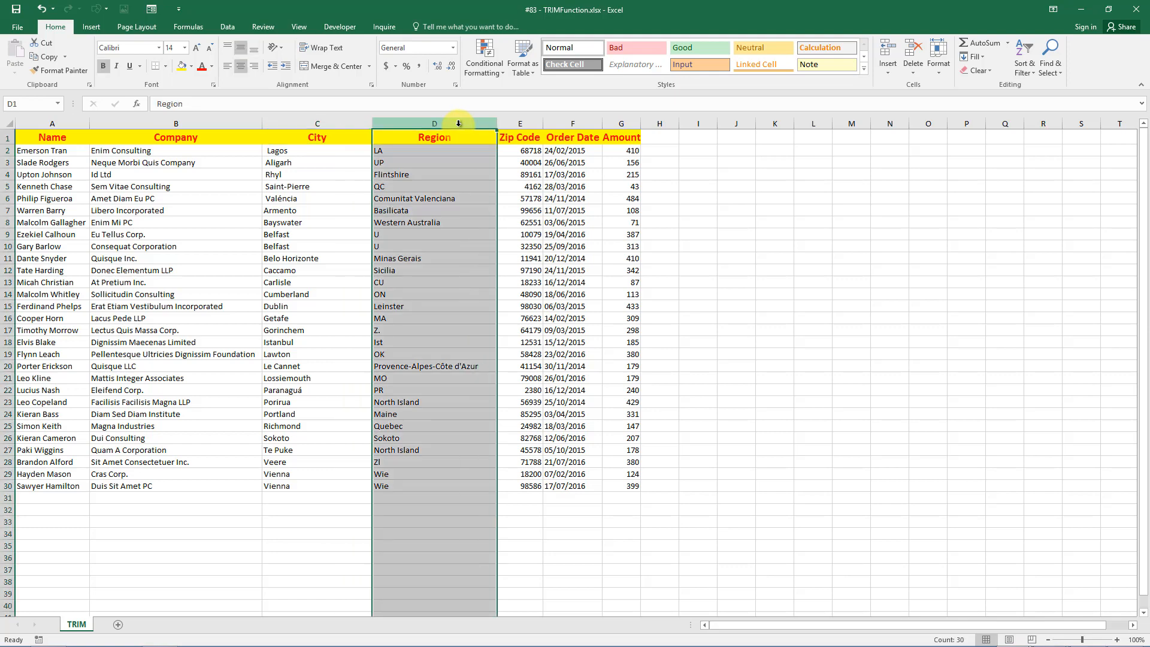
pyautogui.rightClick(458, 126)
pyautogui.click(489, 208)
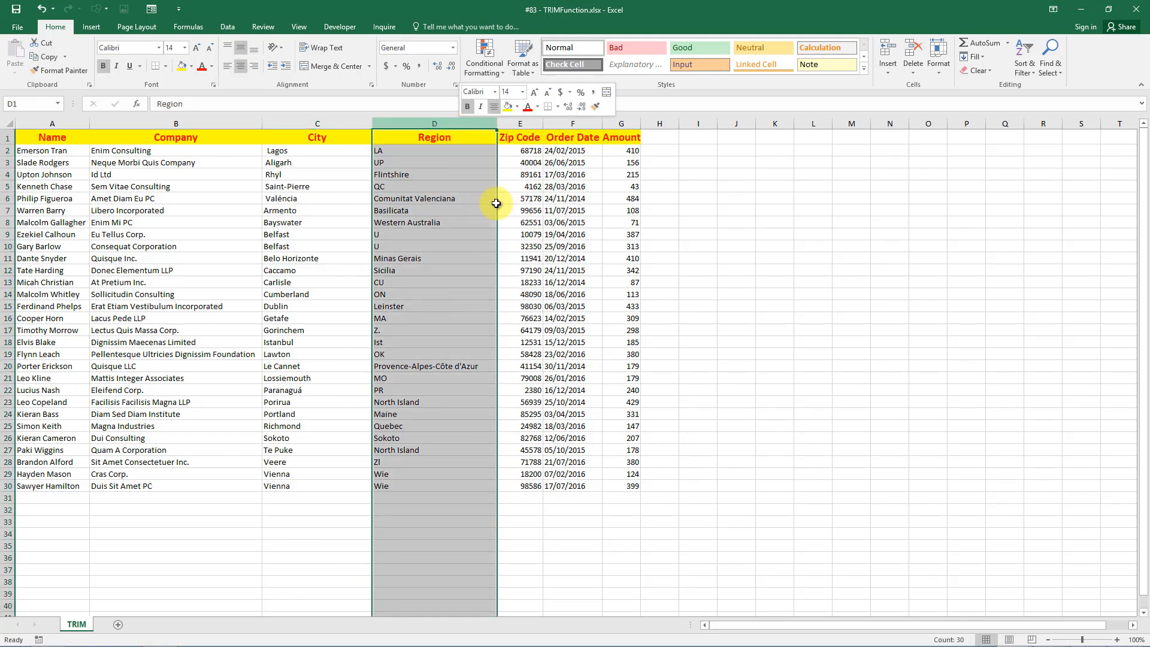
# Enter =TRIM(C2) in D2 and fill it down to row 30.
pyautogui.click(415, 150)
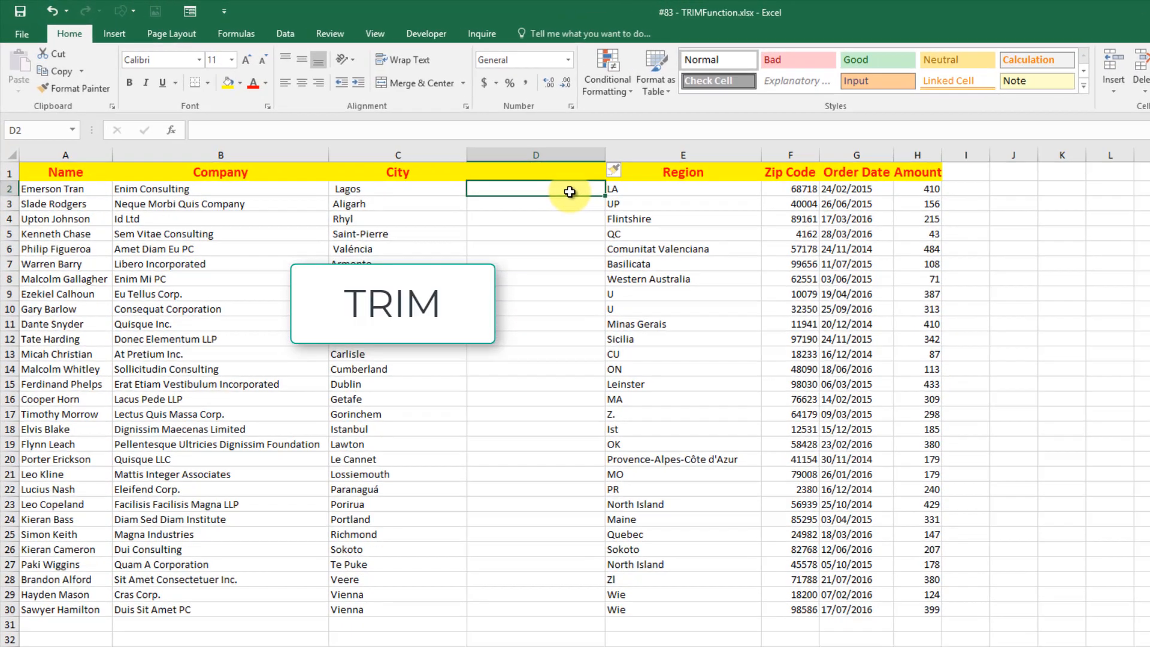
pyautogui.write('=TRIM(')
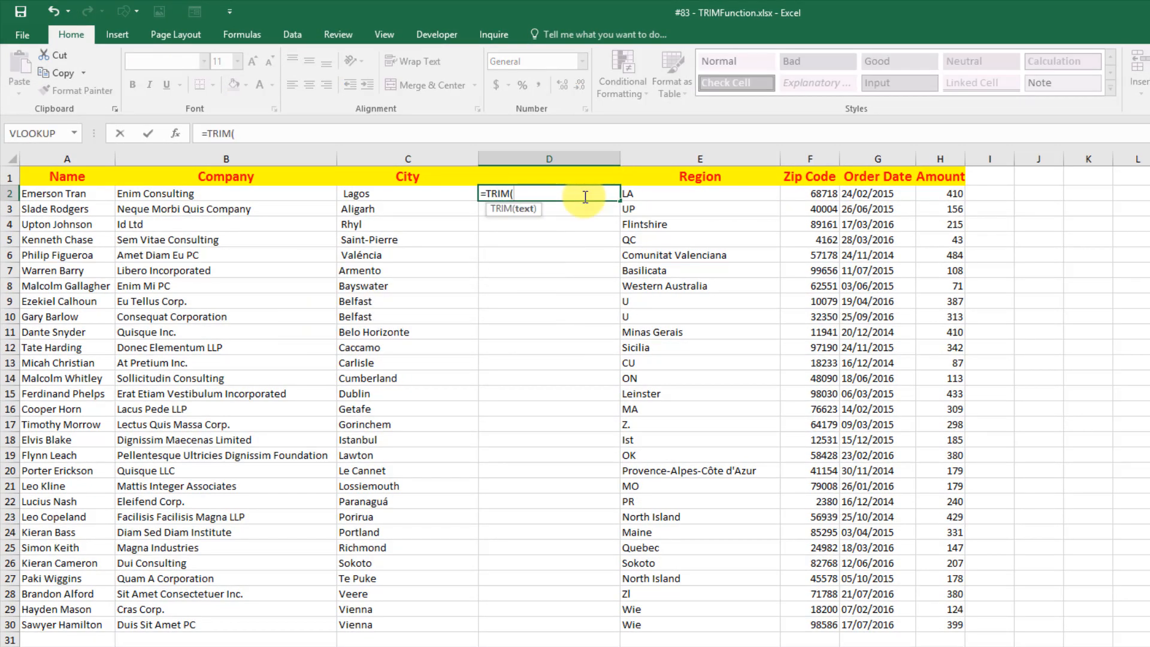
pyautogui.write('C2')
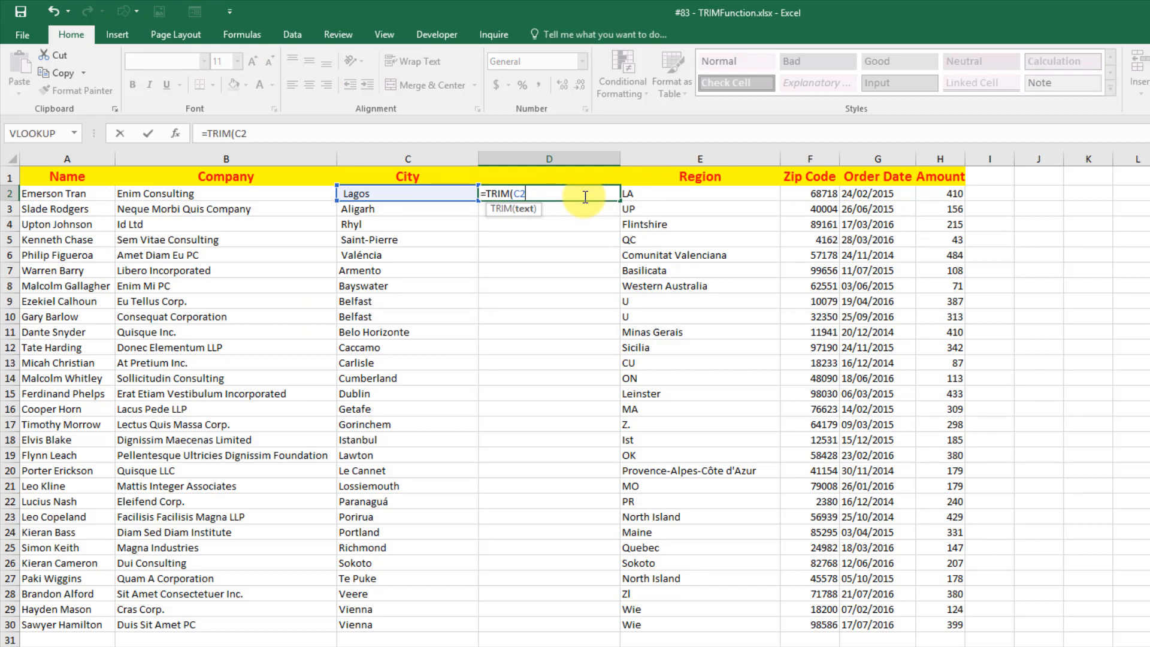
pyautogui.write(')')
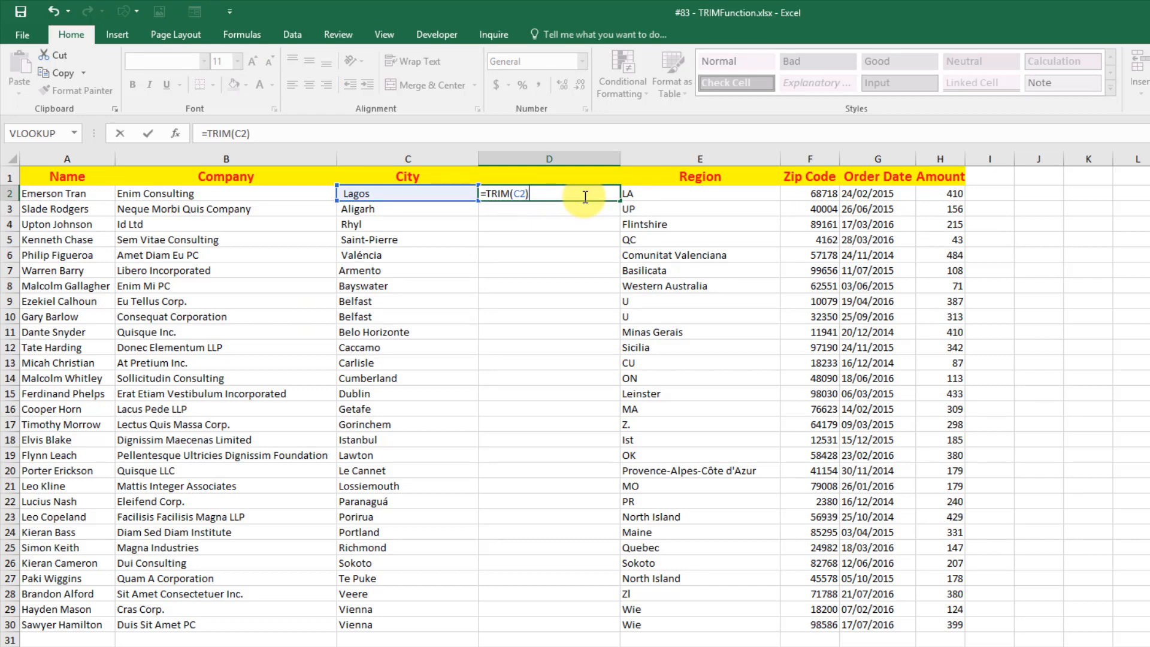
pyautogui.press('Return')
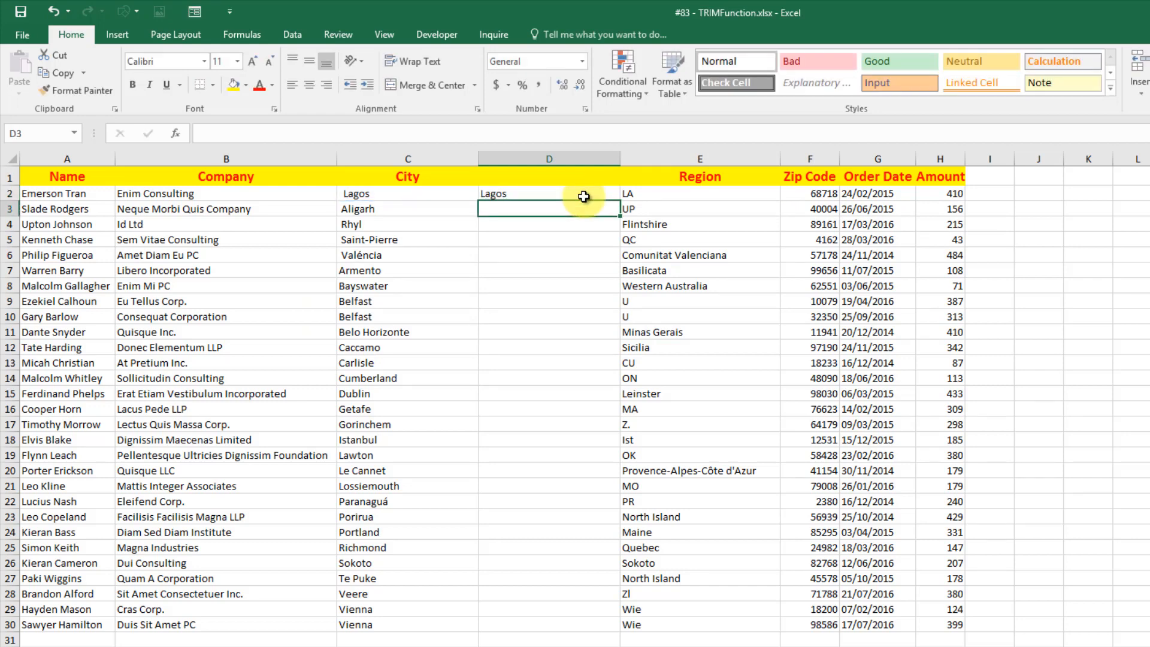
pyautogui.click(584, 195)
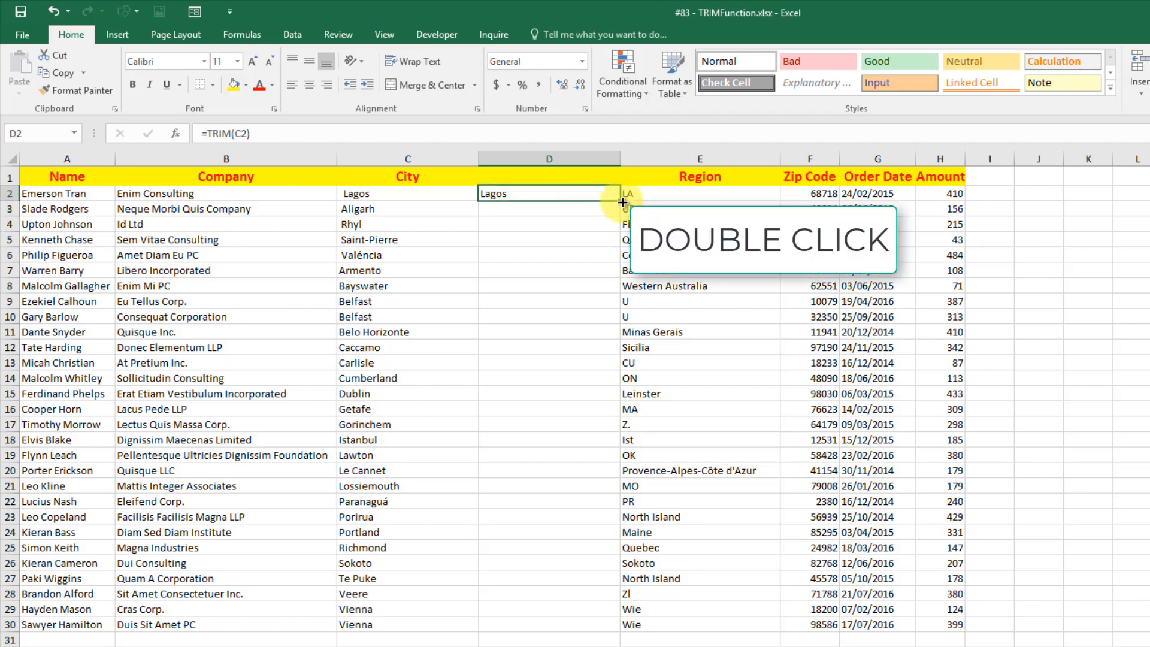
pyautogui.doubleClick(621, 202)
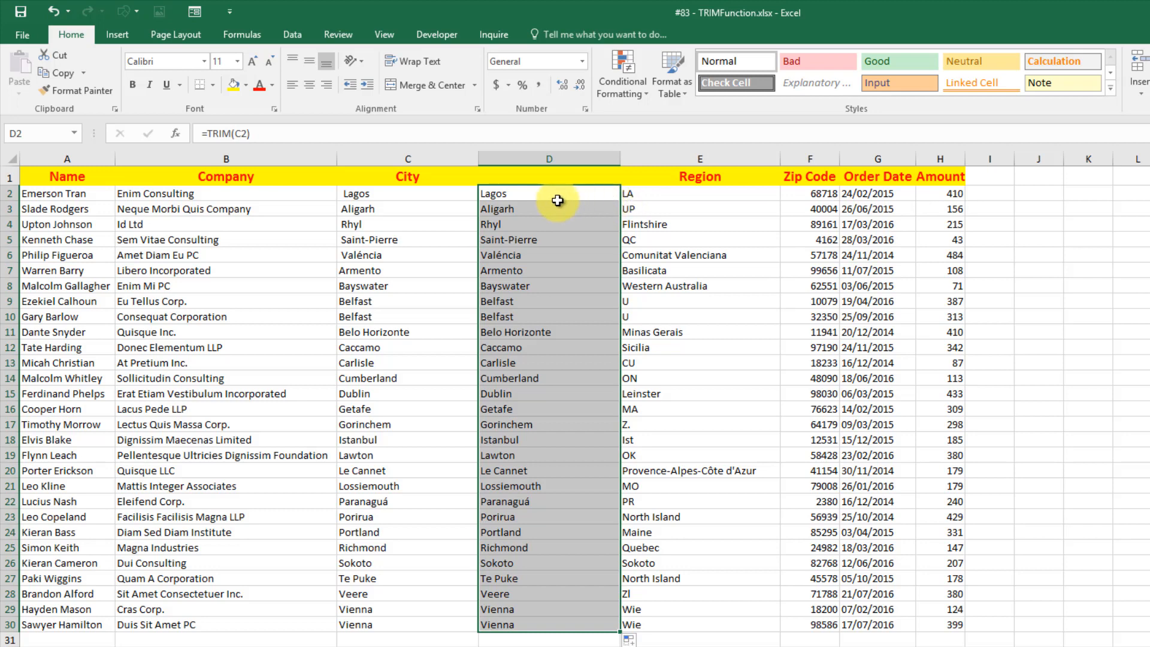
# Paste the trimmed city values over column C as values only.
pyautogui.moveTo(481, 257); pyautogui.dragTo(417, 249)
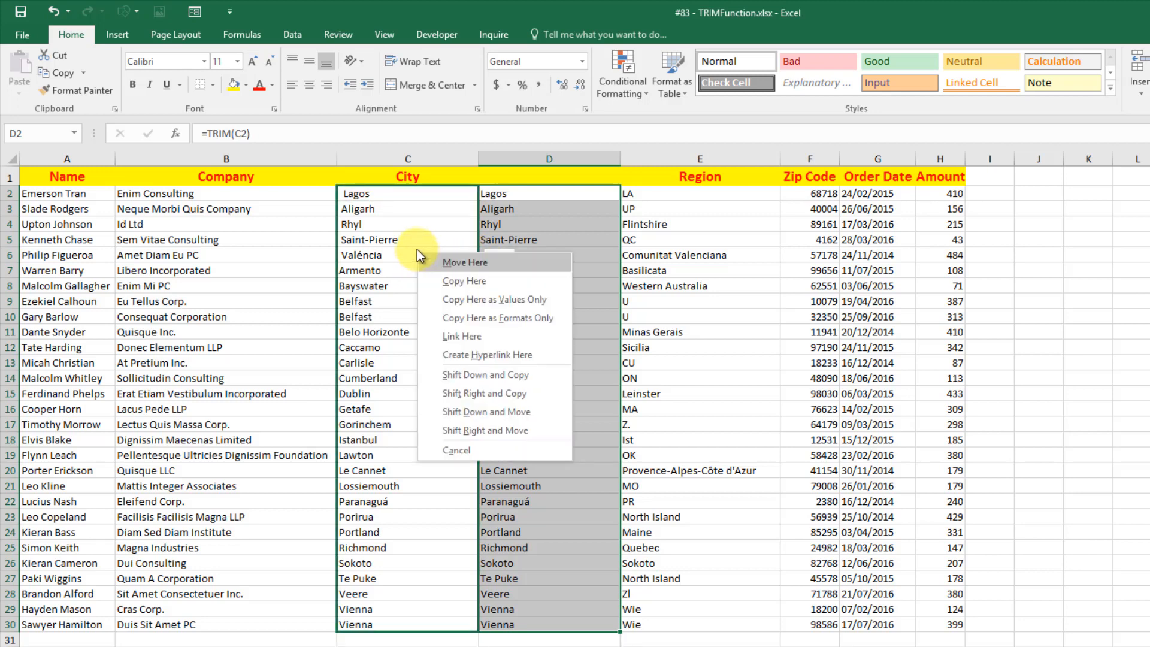
pyautogui.click(551, 298)
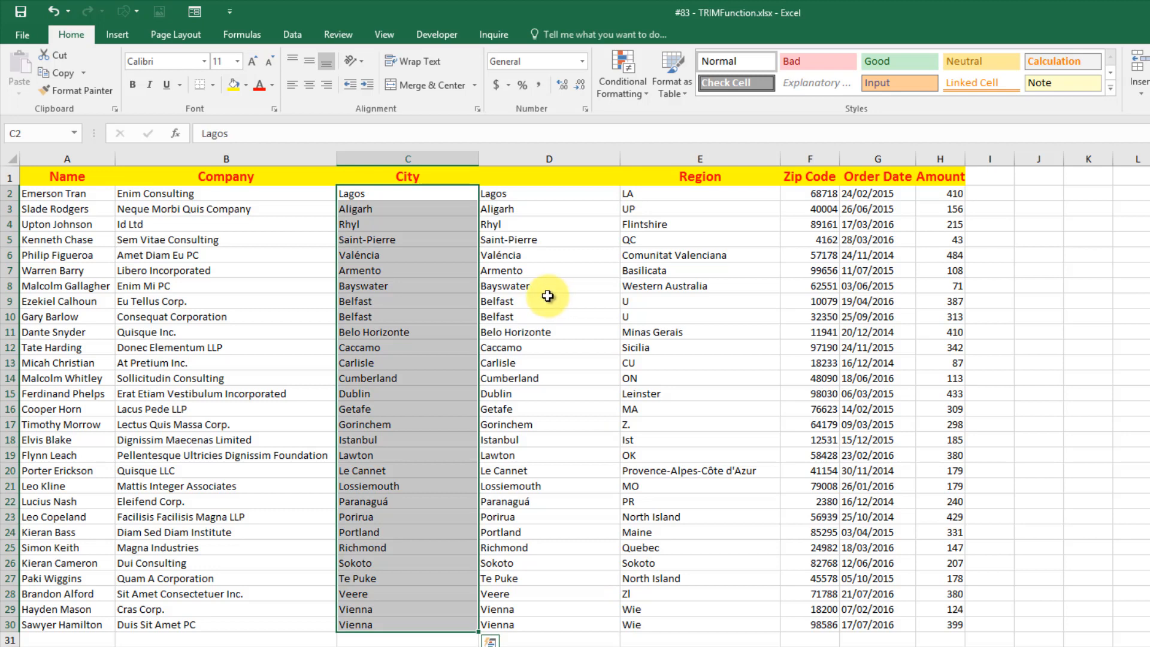
pyautogui.click(423, 197)
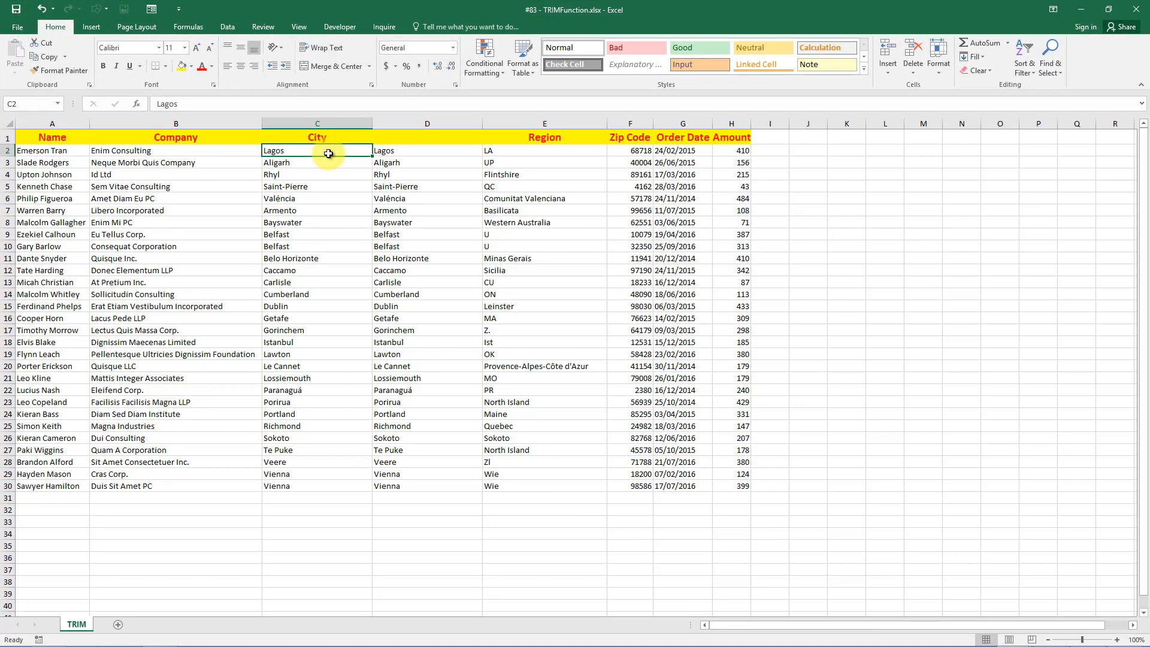
# Delete the extra column D so Region sits next to City.
pyautogui.click(428, 123)
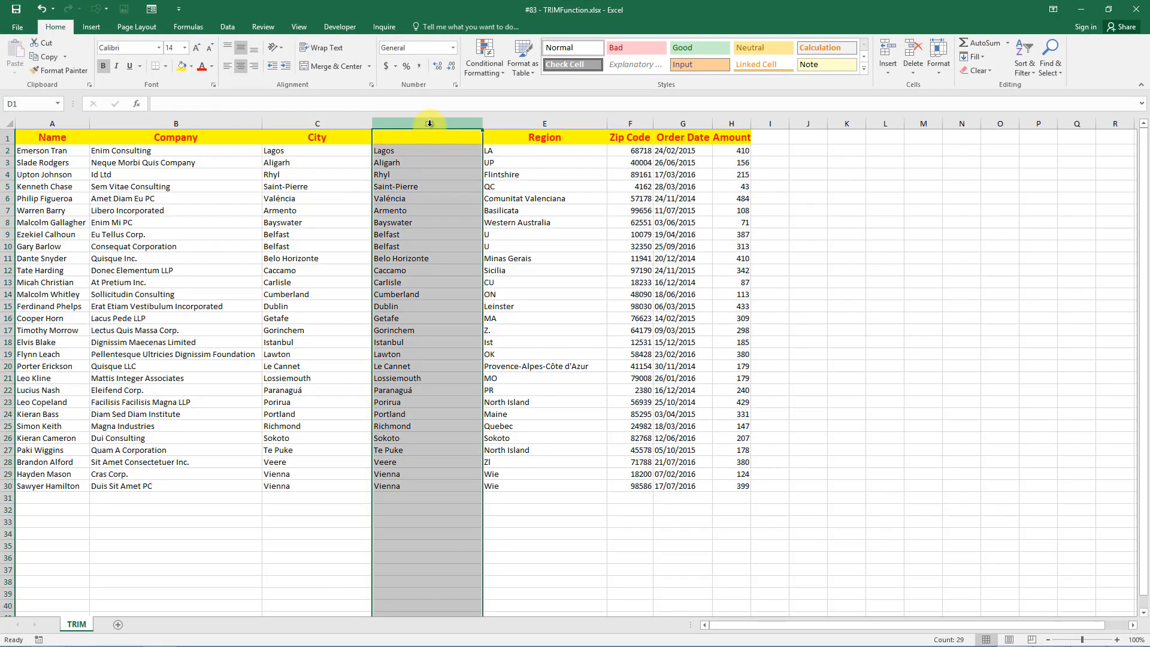
pyautogui.rightClick(430, 125)
pyautogui.click(465, 223)
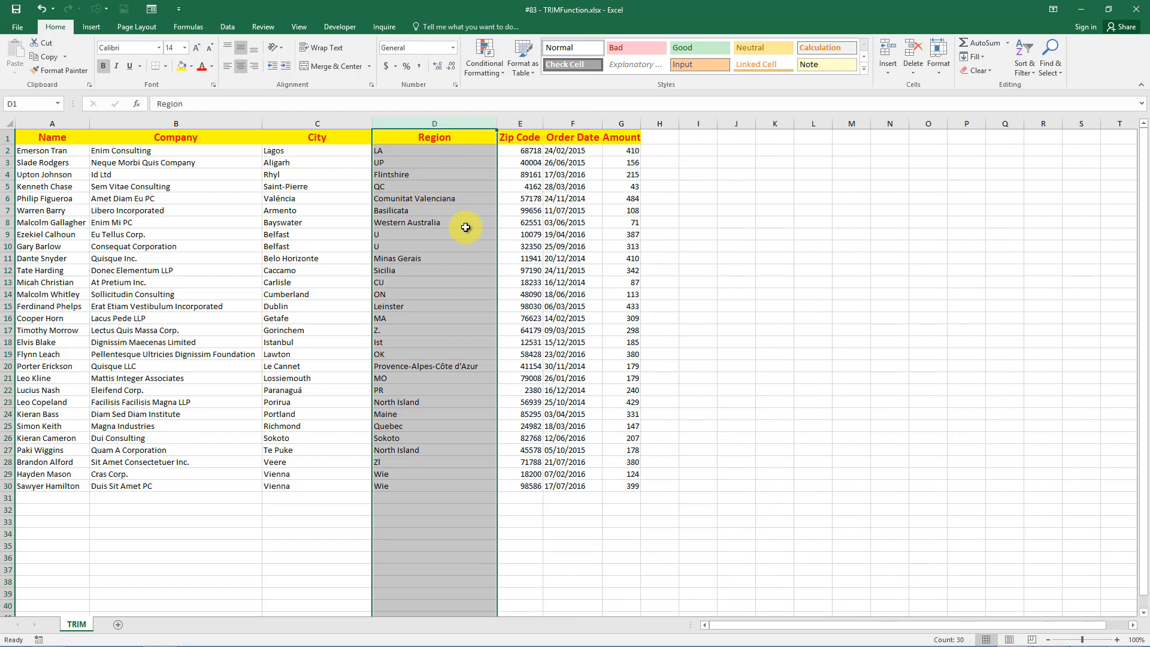
pyautogui.click(466, 227)
pyautogui.click(466, 228)
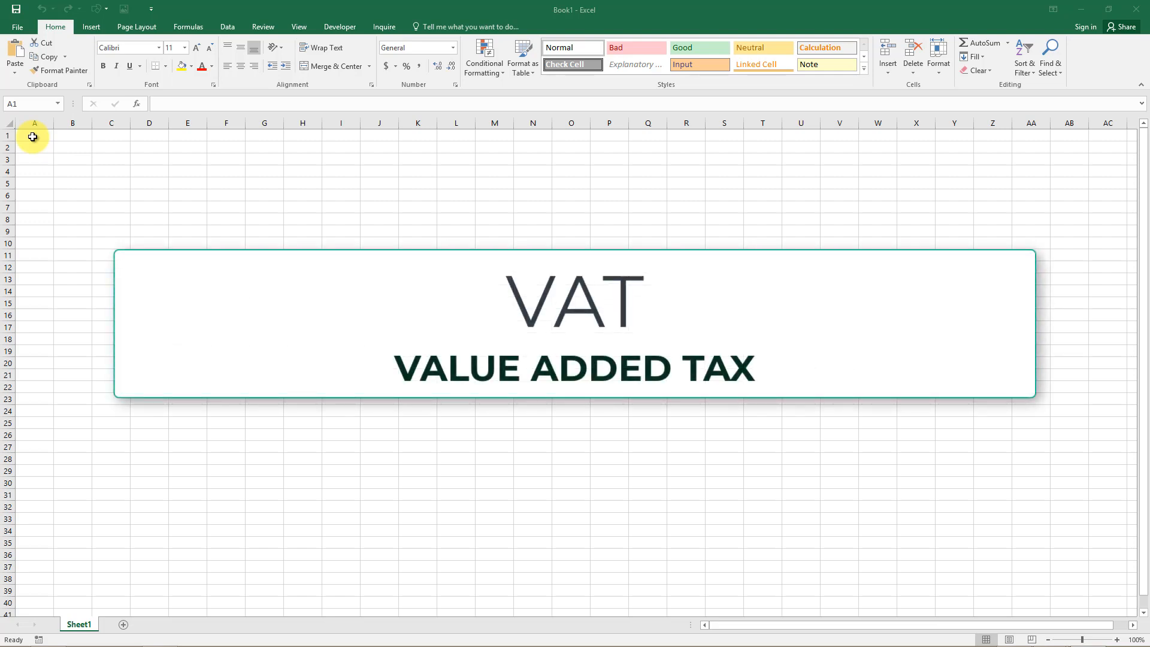
# Add an AutoCorrect entry replacing VAT with Value-added Tax, then test it by typing VAT in A1.
pyautogui.click(33, 137)
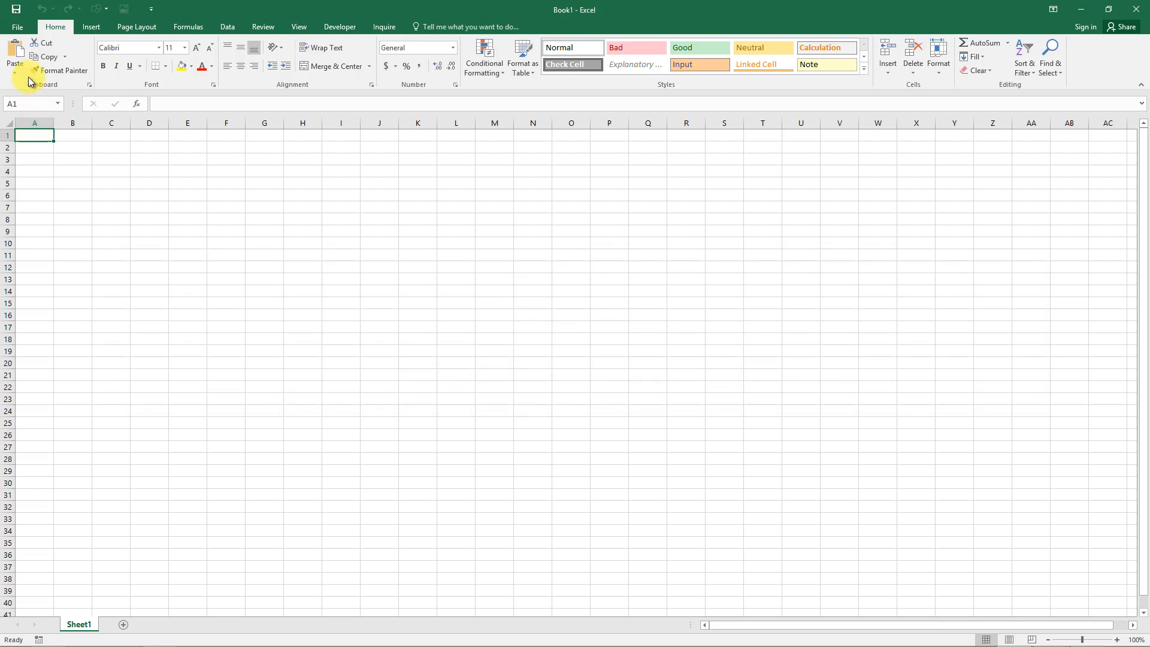
pyautogui.click(18, 27)
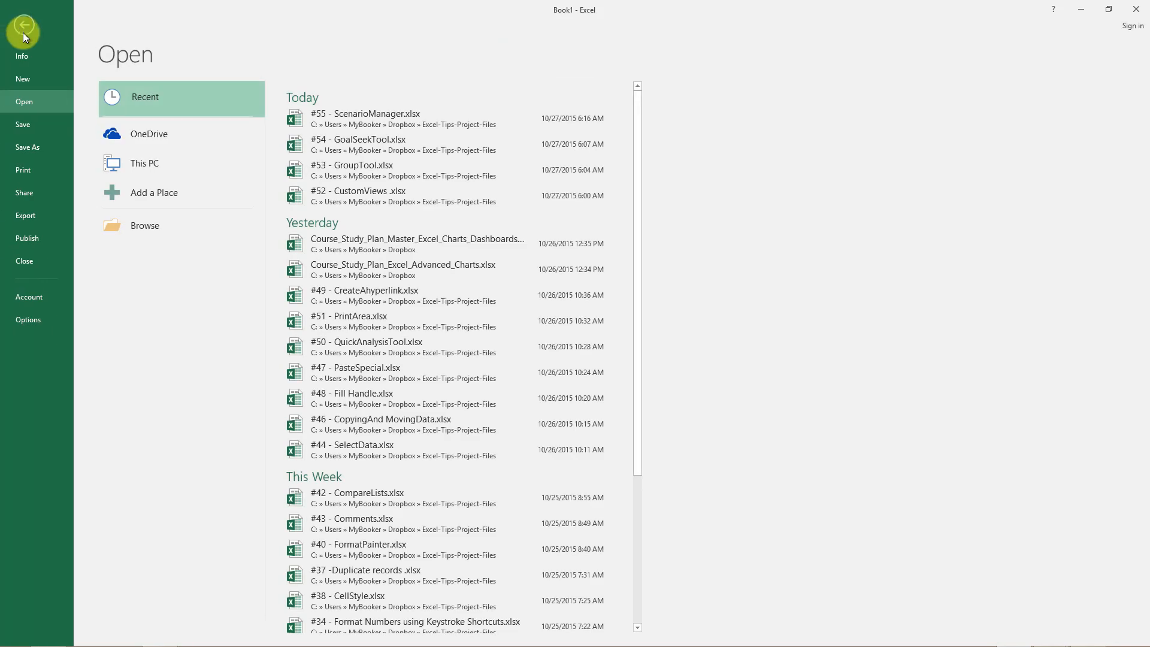
pyautogui.click(34, 324)
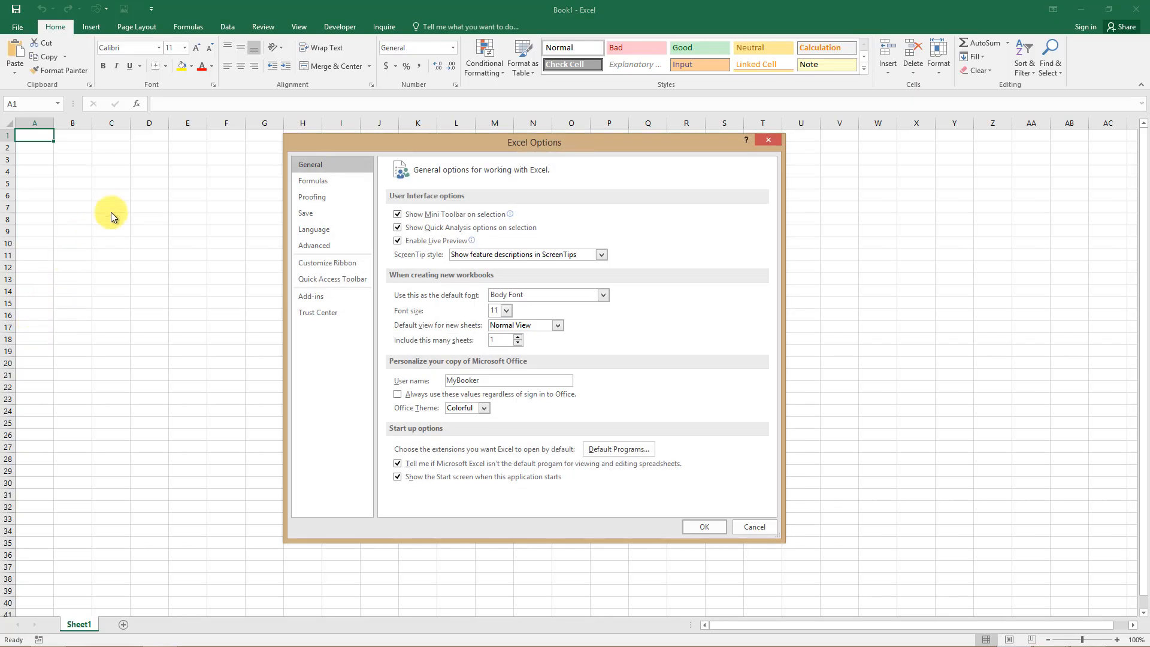
pyautogui.click(314, 200)
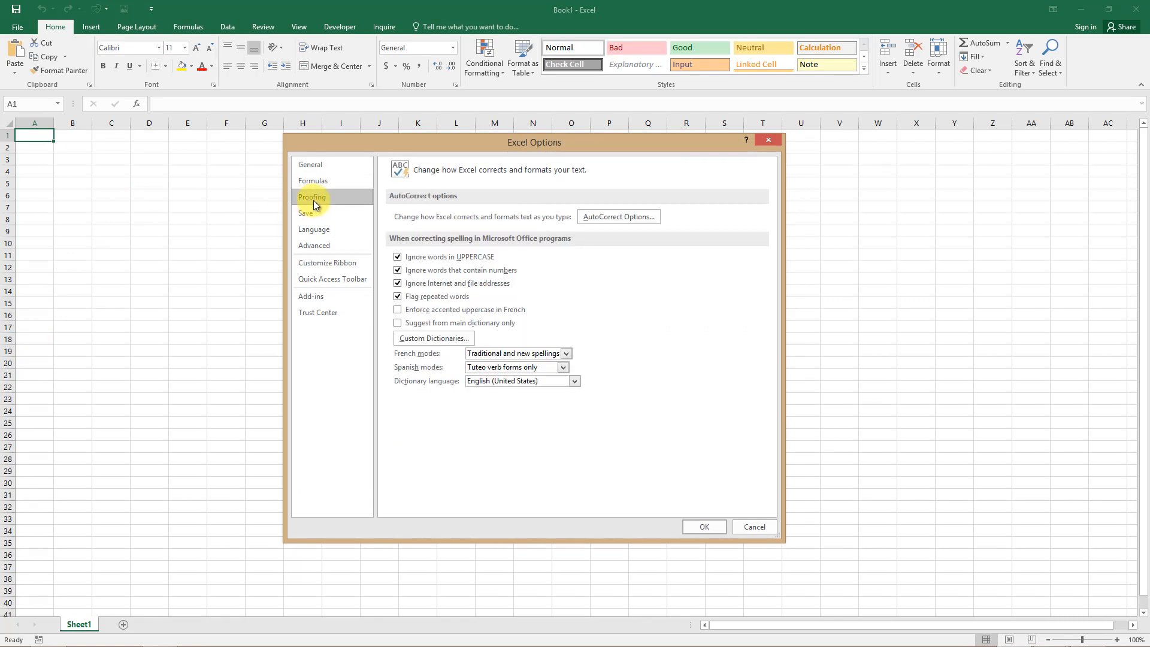
pyautogui.click(640, 217)
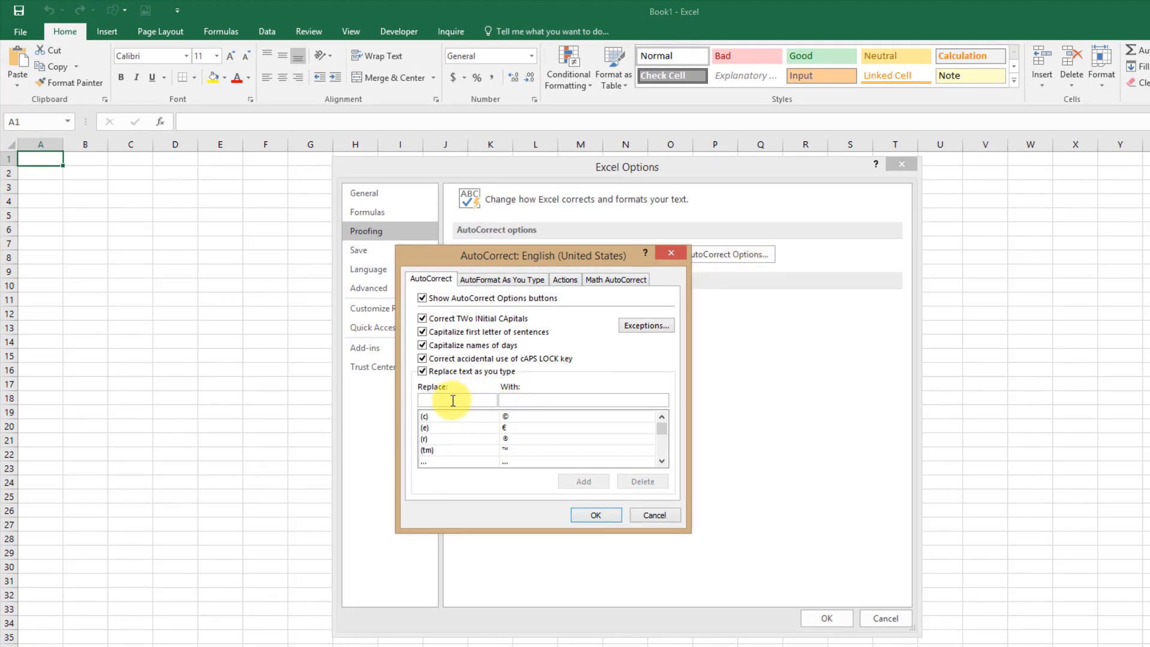
pyautogui.write('VAT')
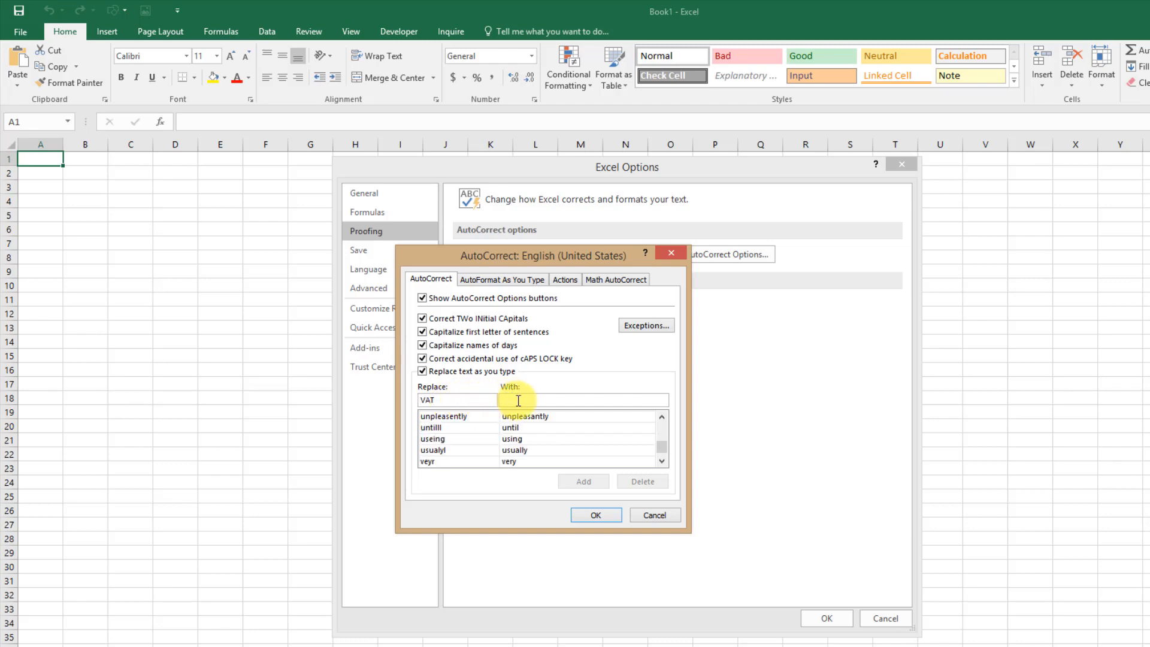
pyautogui.write('Value-a')
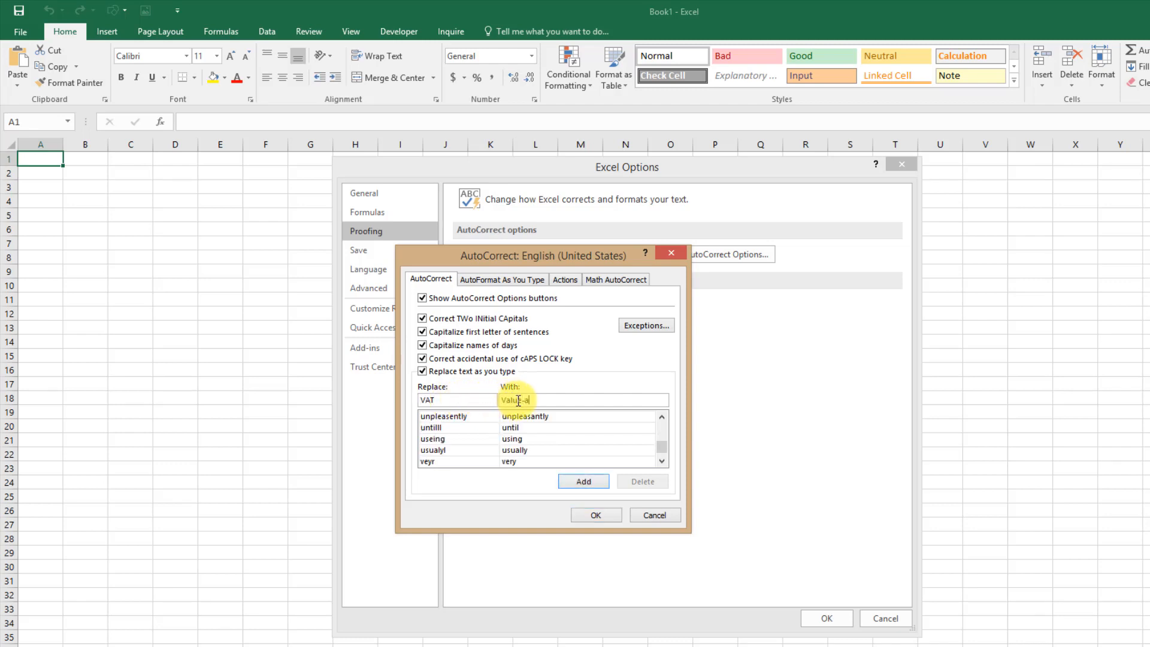
pyautogui.write('dded Tax')
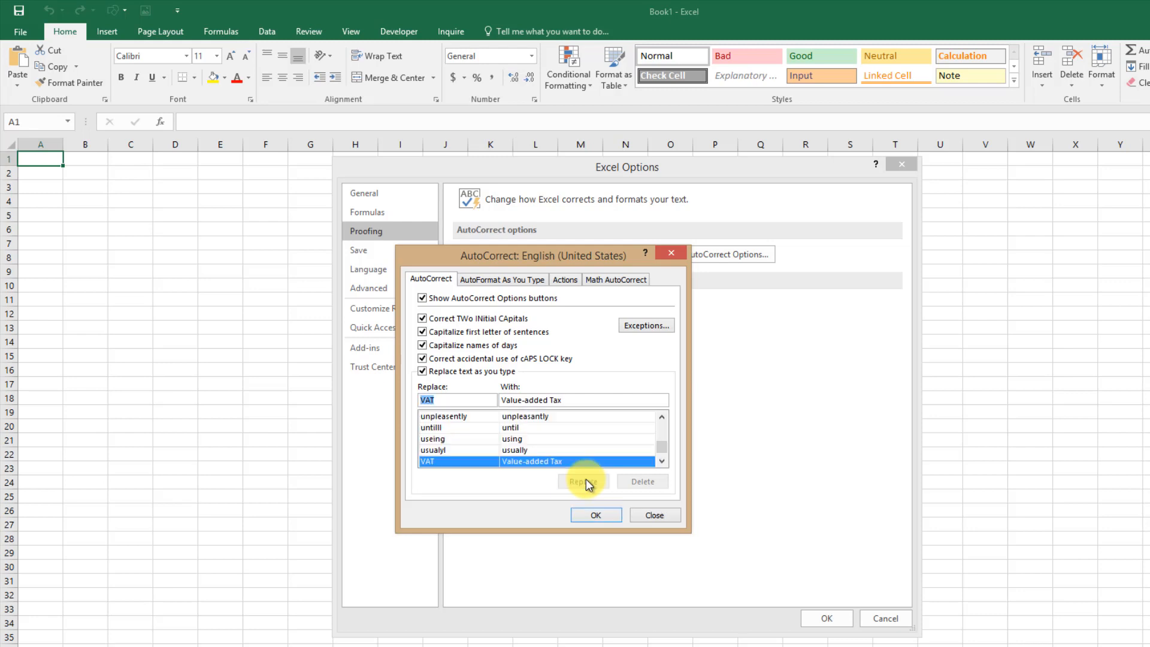
pyautogui.click(584, 481)
pyautogui.click(590, 515)
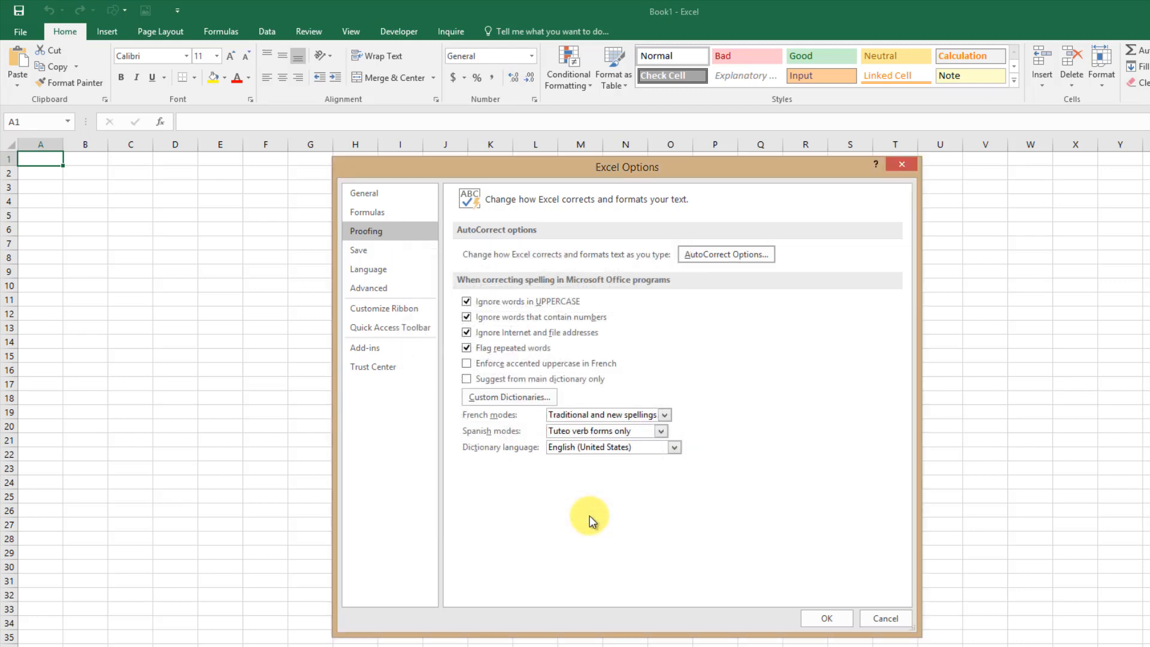
pyautogui.click(817, 619)
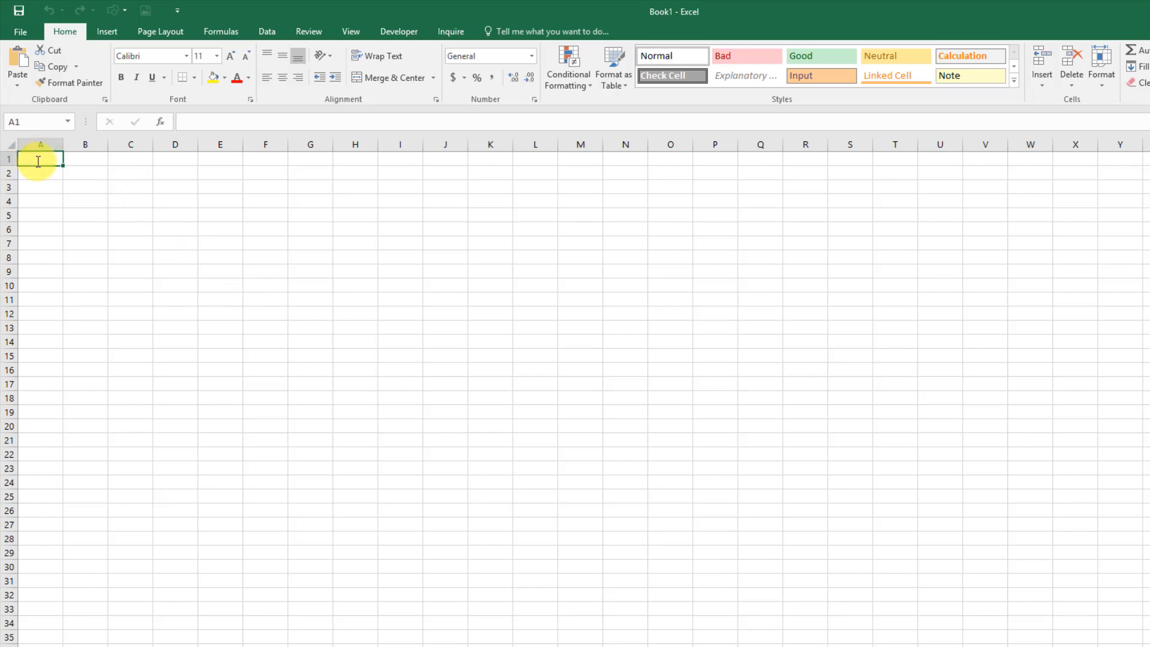
pyautogui.write('VAT')
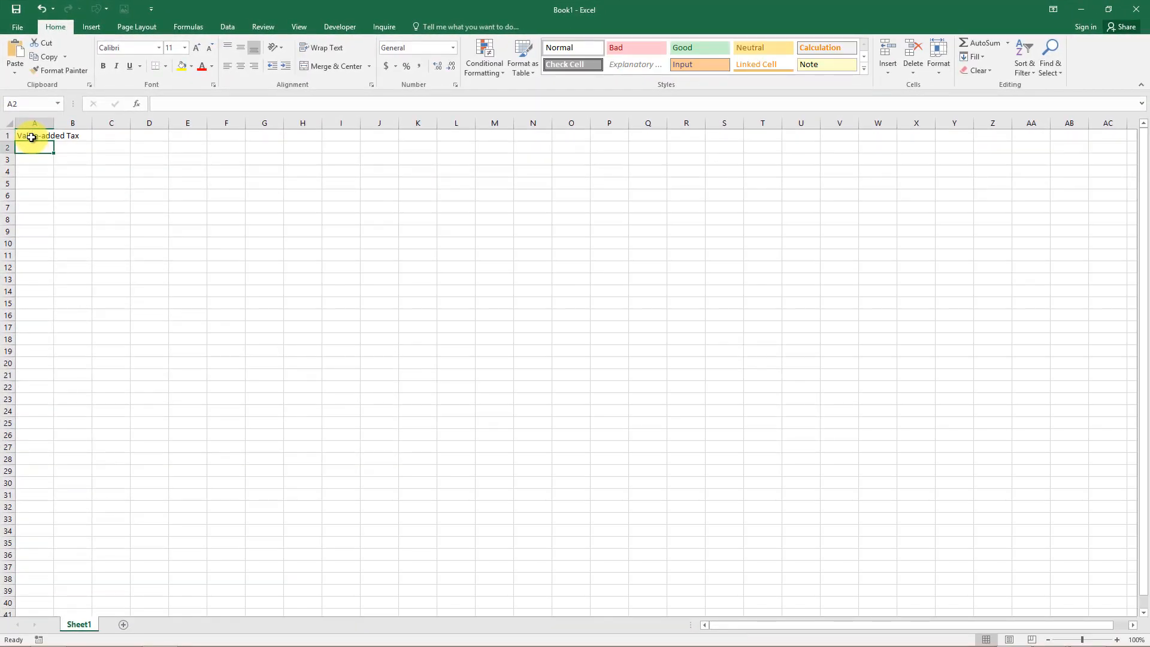
pyautogui.press('Return')
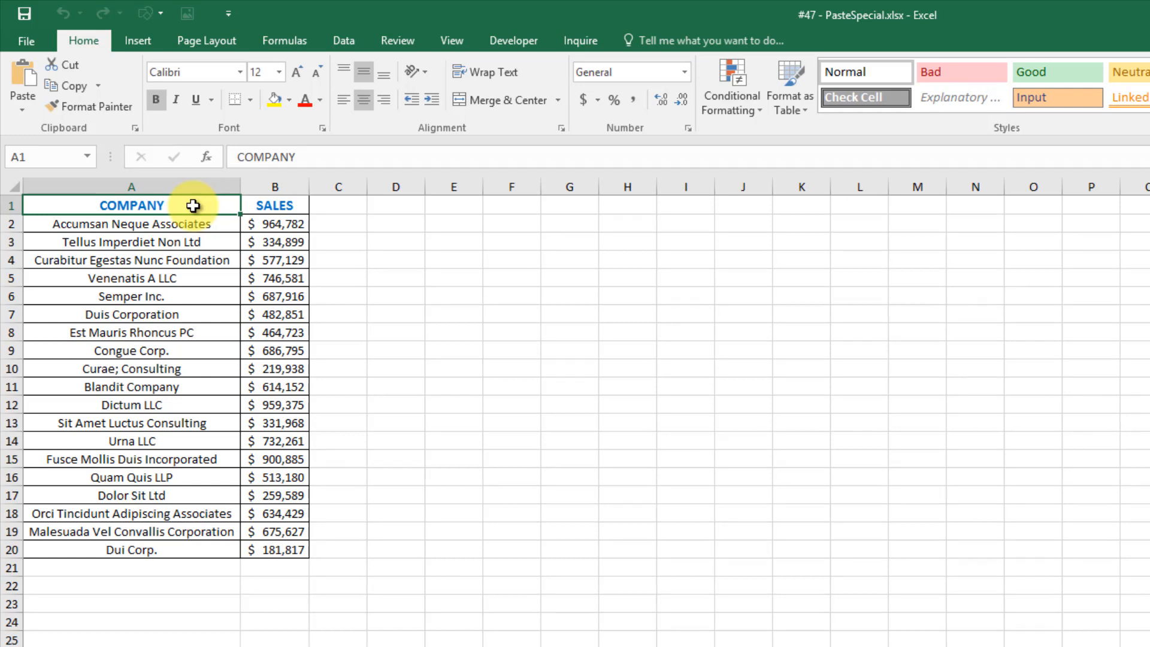
# Copy the COMPANY and SALES table A1:B20 and paste it transposed at D1.
pyautogui.moveTo(198, 210); pyautogui.dragTo(300, 557)
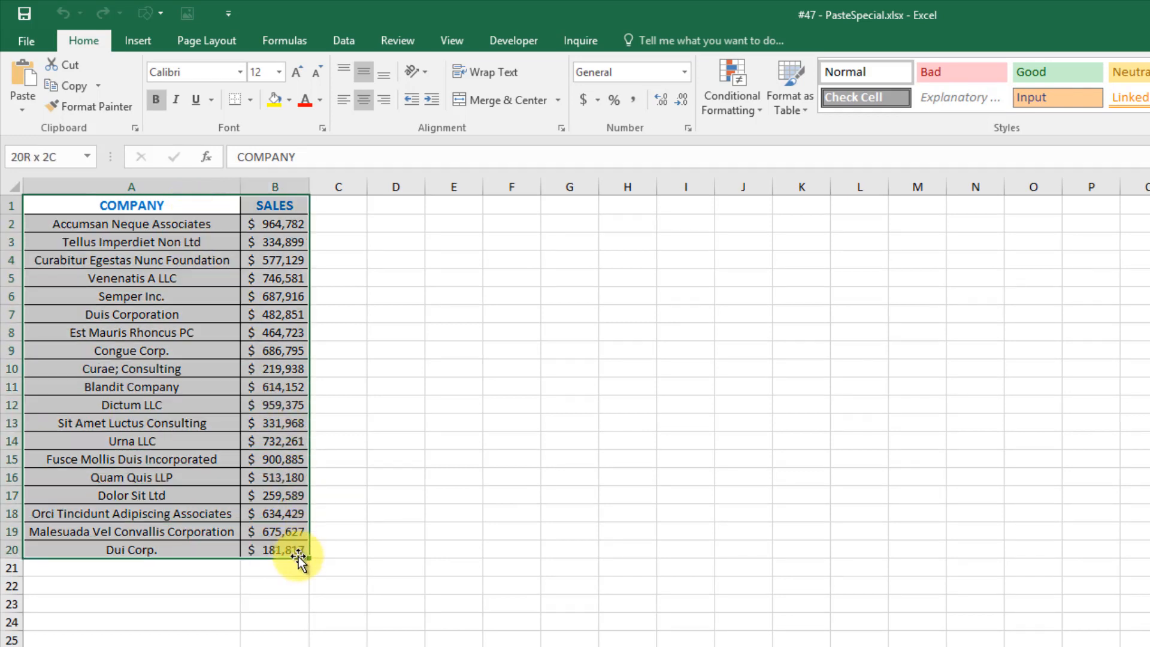
pyautogui.click(79, 88)
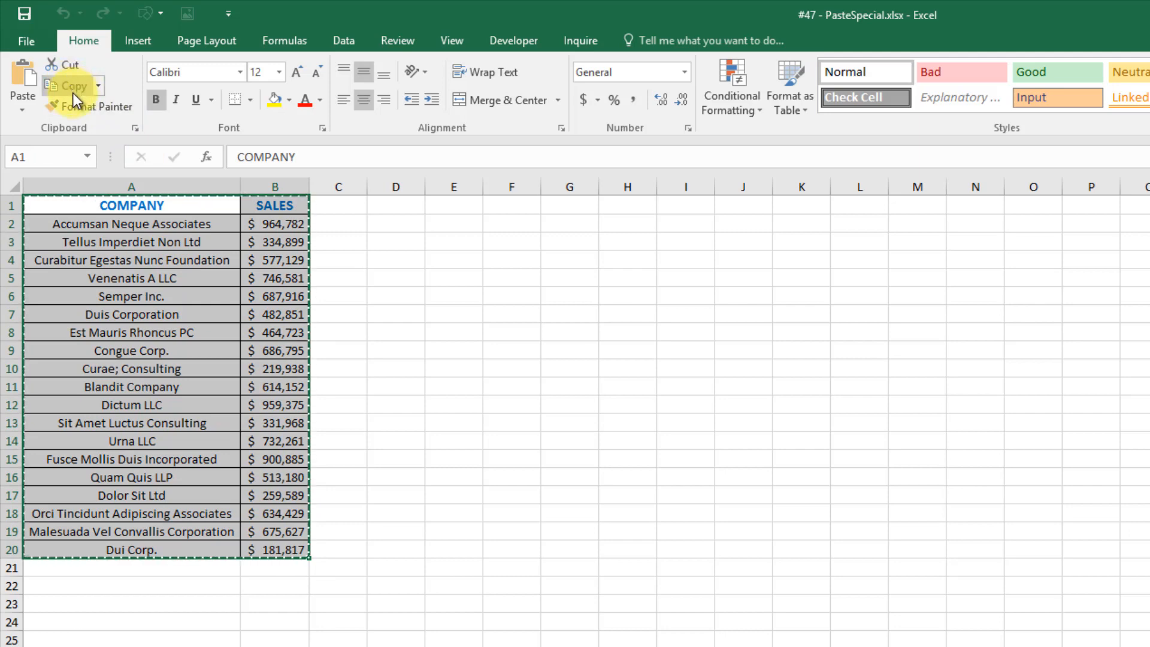
pyautogui.click(397, 206)
pyautogui.rightClick(396, 205)
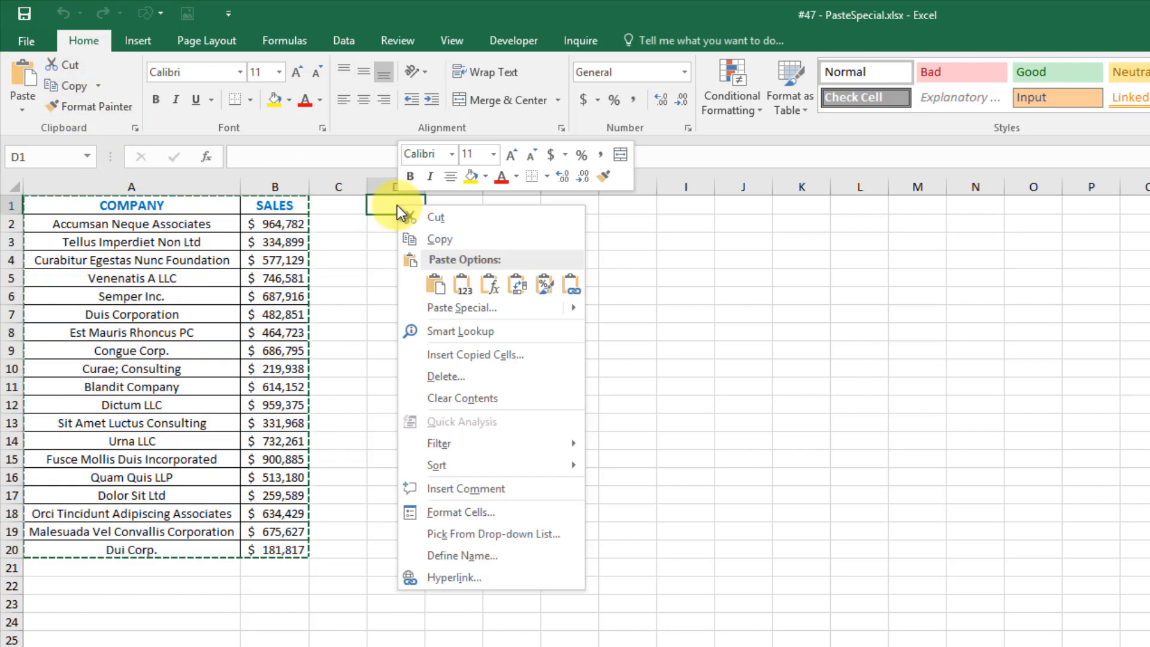
pyautogui.click(428, 283)
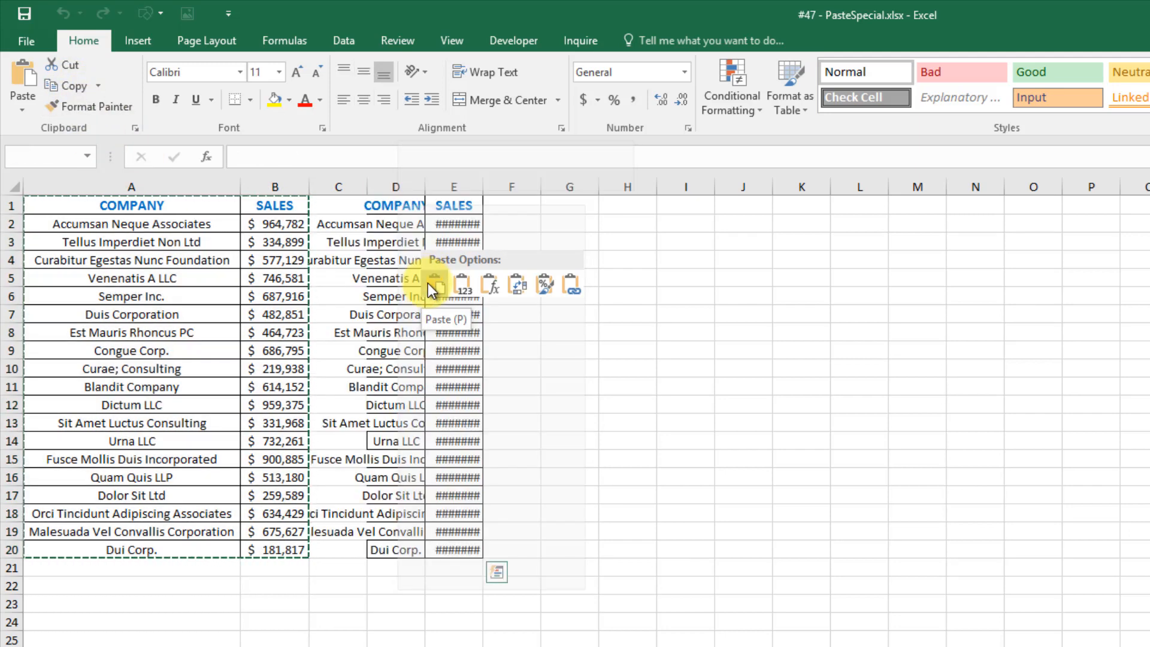
pyautogui.click(519, 286)
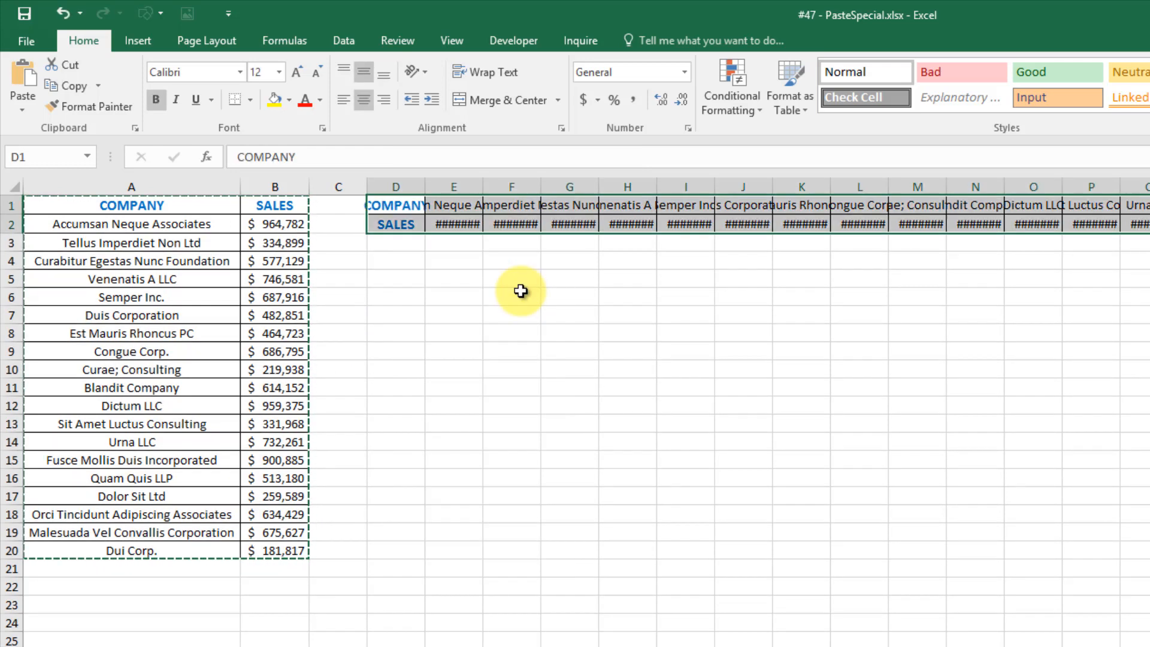
# Widen column E, undo the transposed paste, and open Paste Special from E3.
pyautogui.click(473, 242)
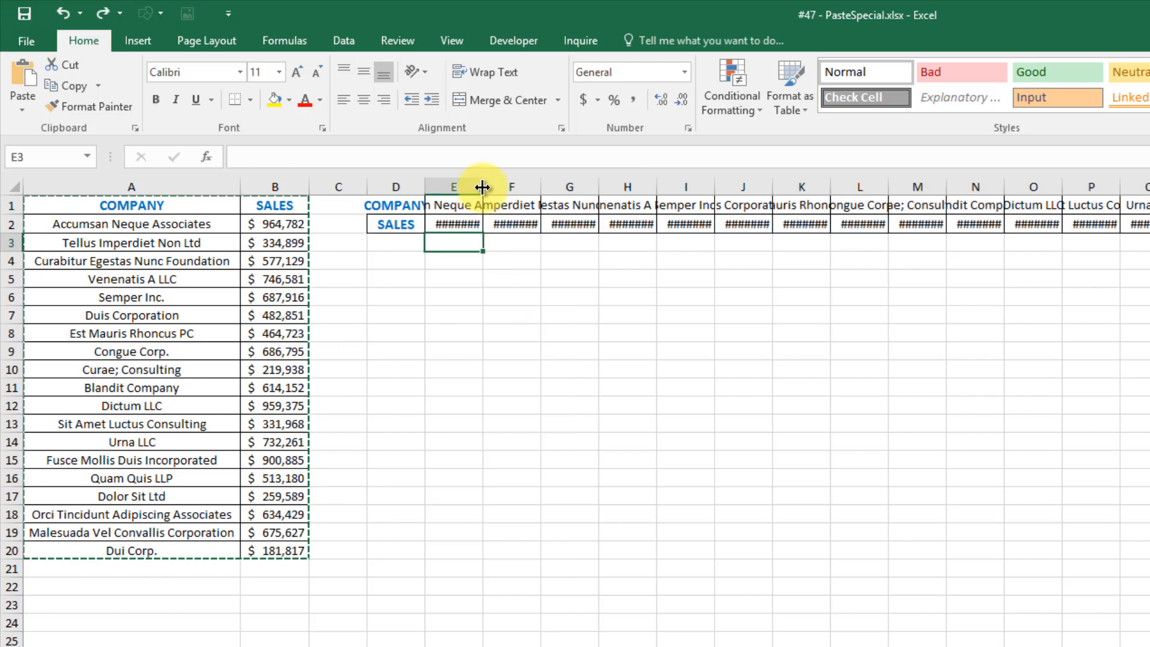
pyautogui.moveTo(482, 187); pyautogui.dragTo(513, 184)
pyautogui.hotkey('ctrl', 'z')
pyautogui.hotkey('ctrl', 'z')
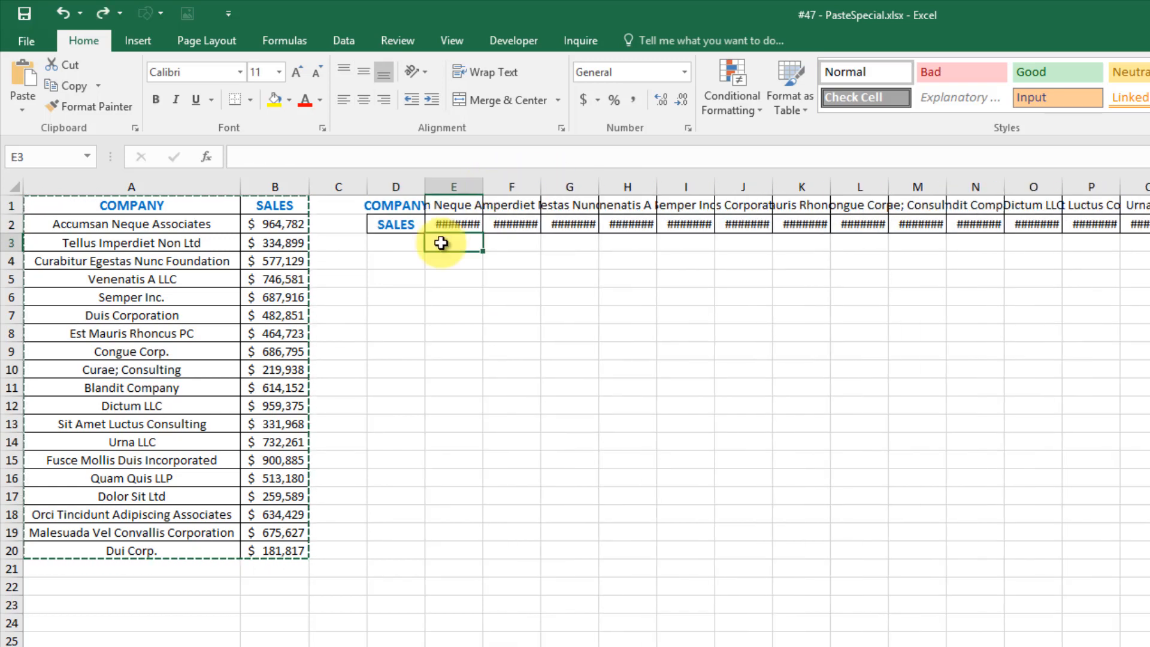
pyautogui.click(440, 243)
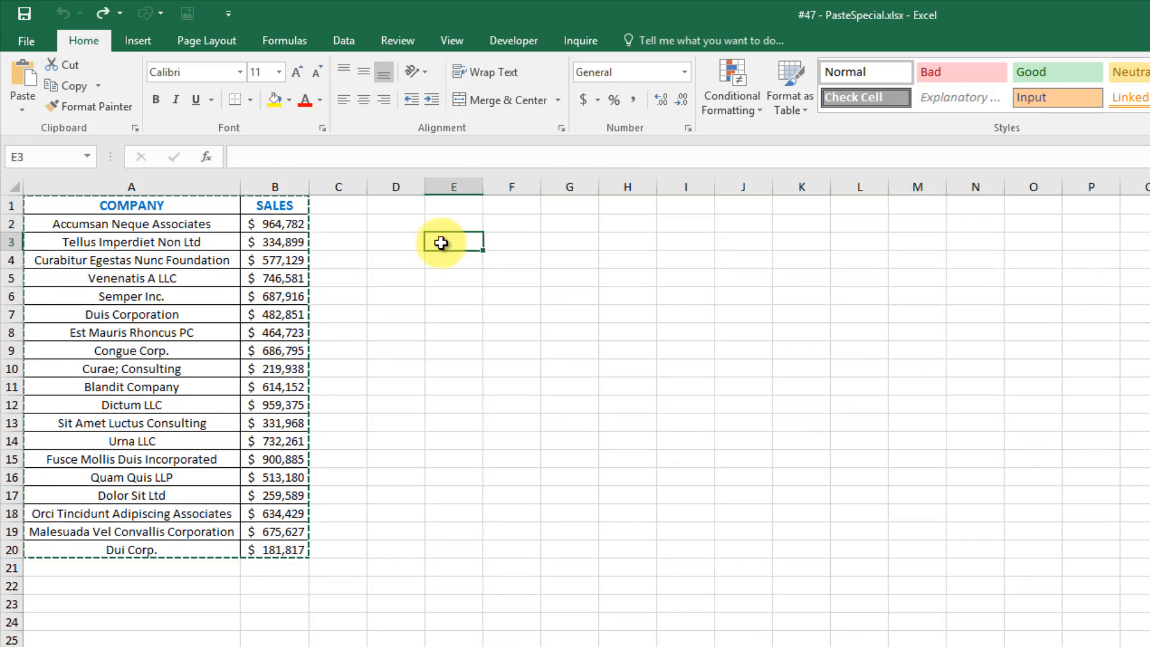
pyautogui.hotkey('ctrl', 'alt', 'v')
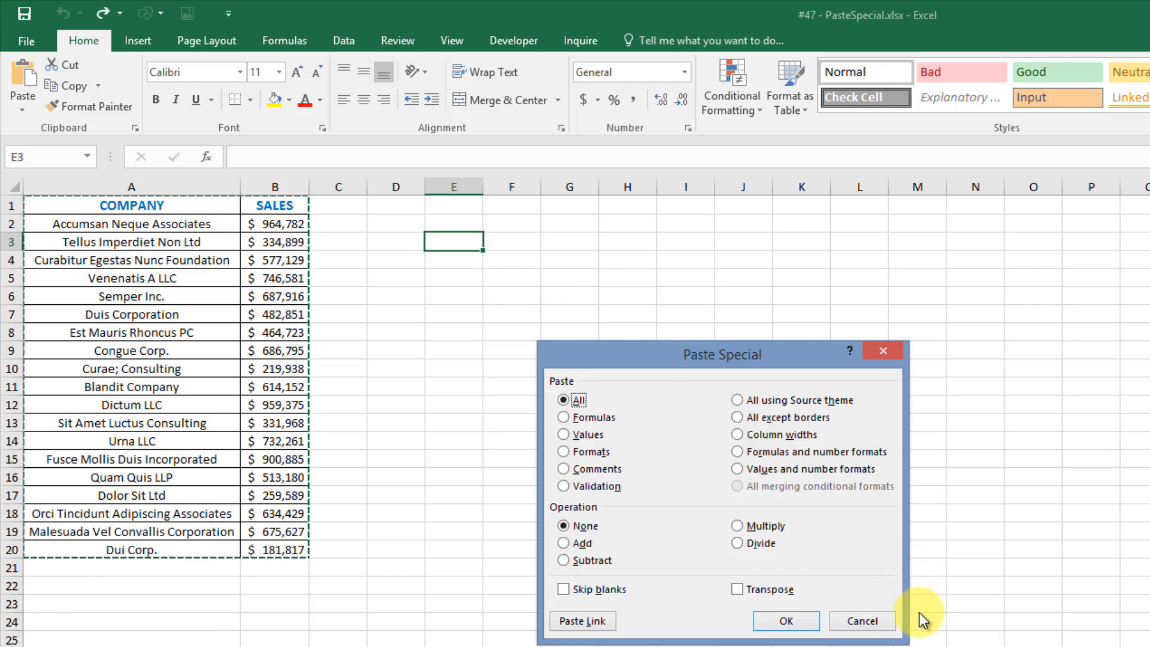
# Cancel Paste Special, enter 1.1 in D1 and copy it.
pyautogui.click(874, 620)
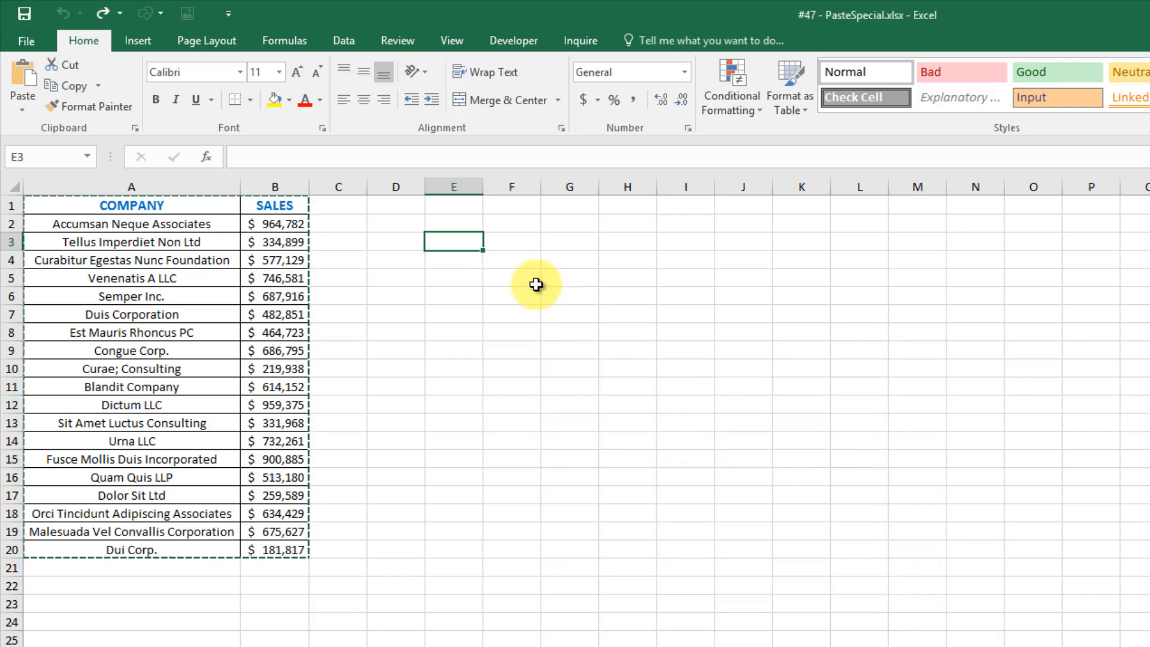
pyautogui.click(399, 208)
pyautogui.write('1.1')
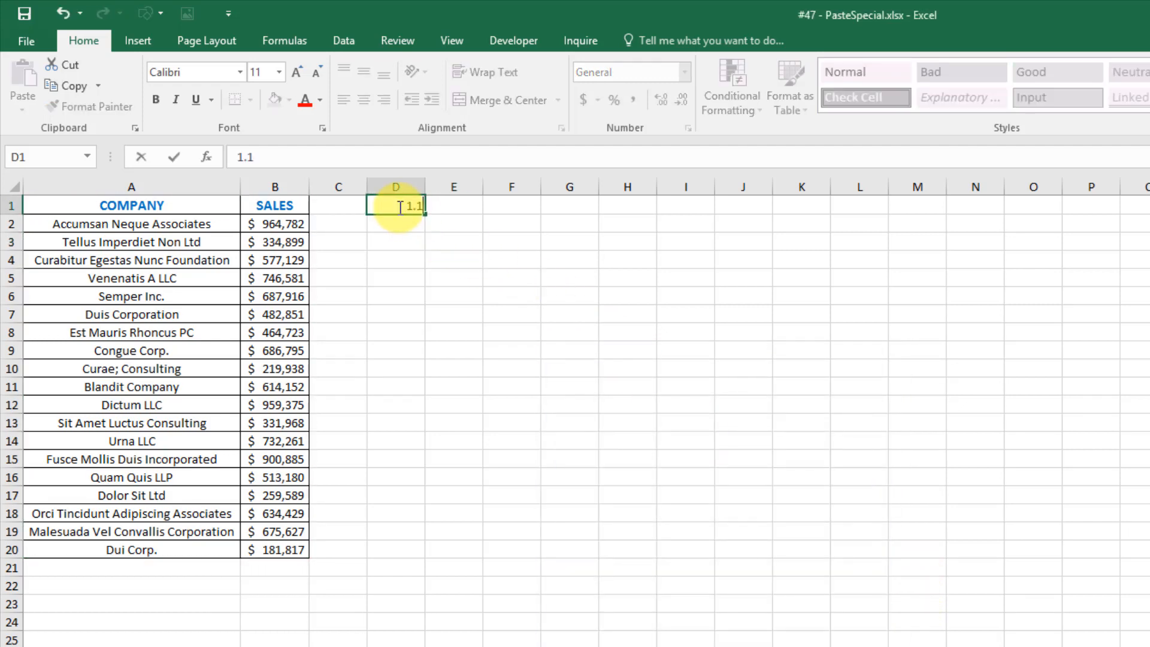
pyautogui.press('Return')
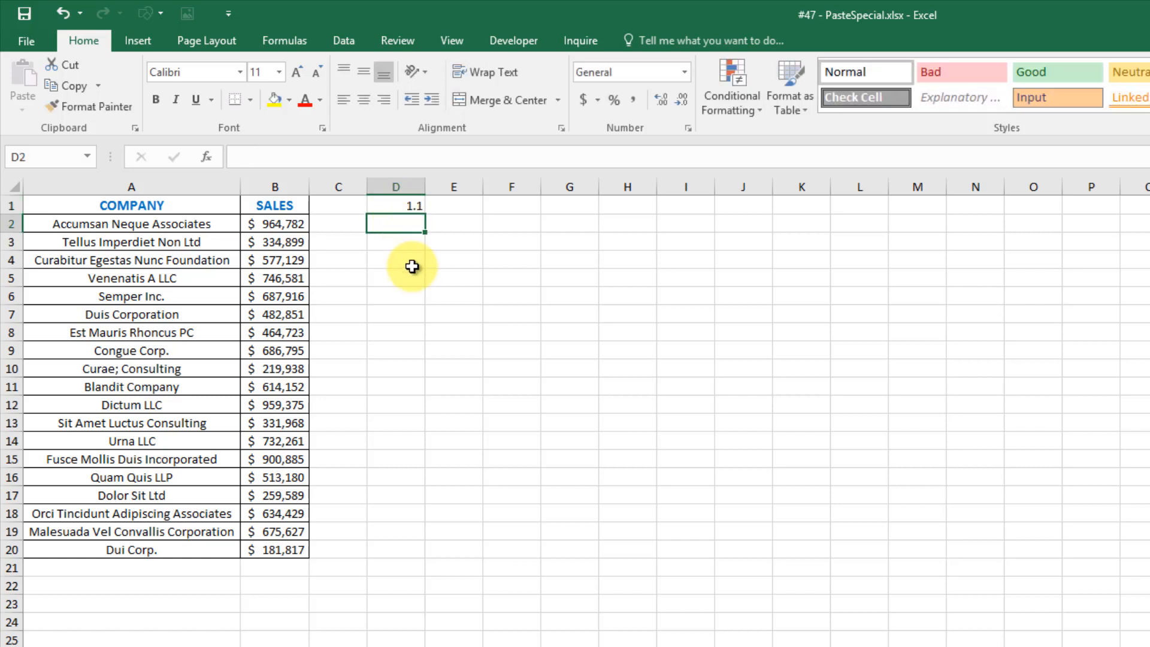
pyautogui.click(397, 209)
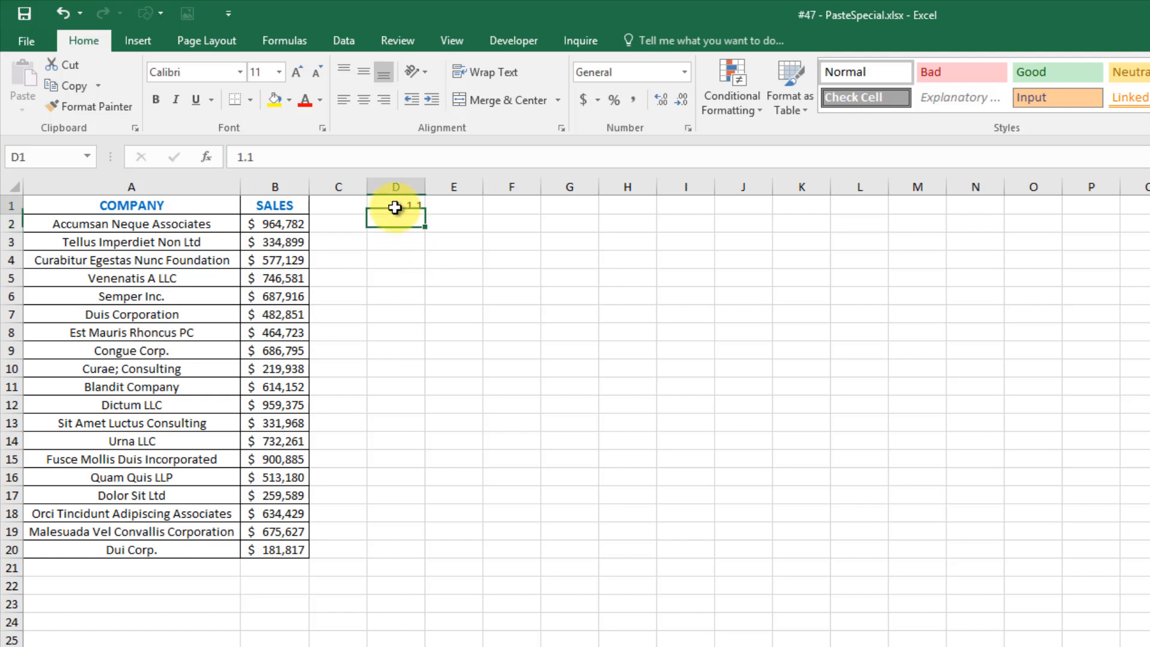
pyautogui.click(64, 87)
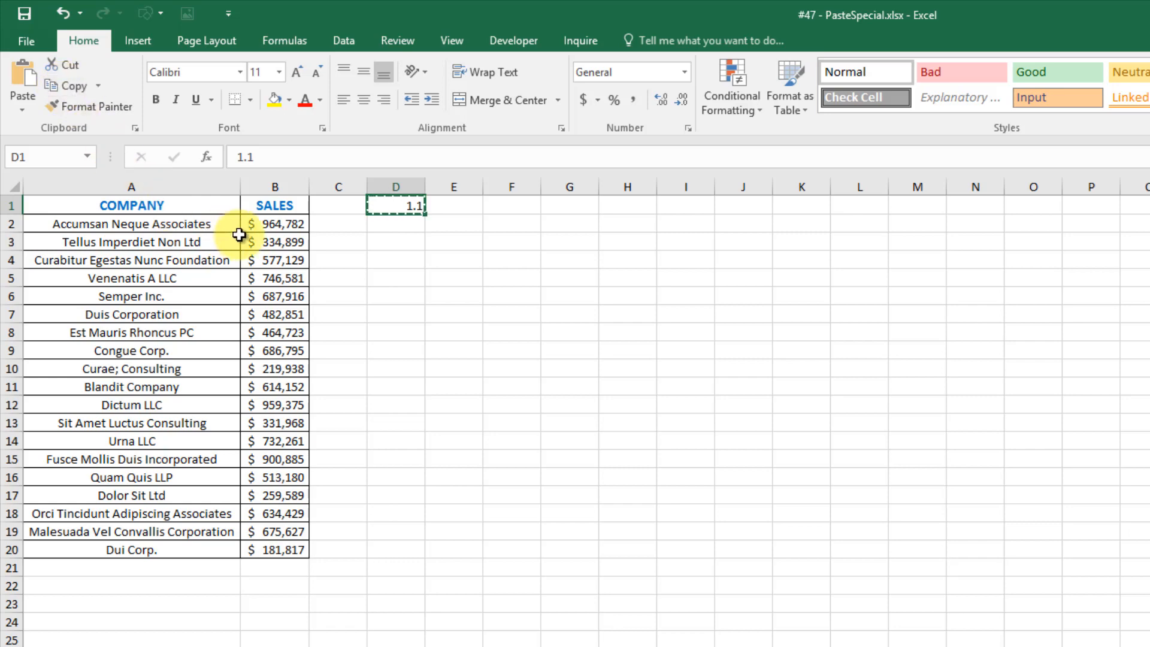
# Paste Special with Multiply onto the sales values B2:B20.
pyautogui.click(273, 223)
pyautogui.moveTo(277, 255); pyautogui.dragTo(282, 547)
pyautogui.hotkey('ctrl', 'alt', 'v')
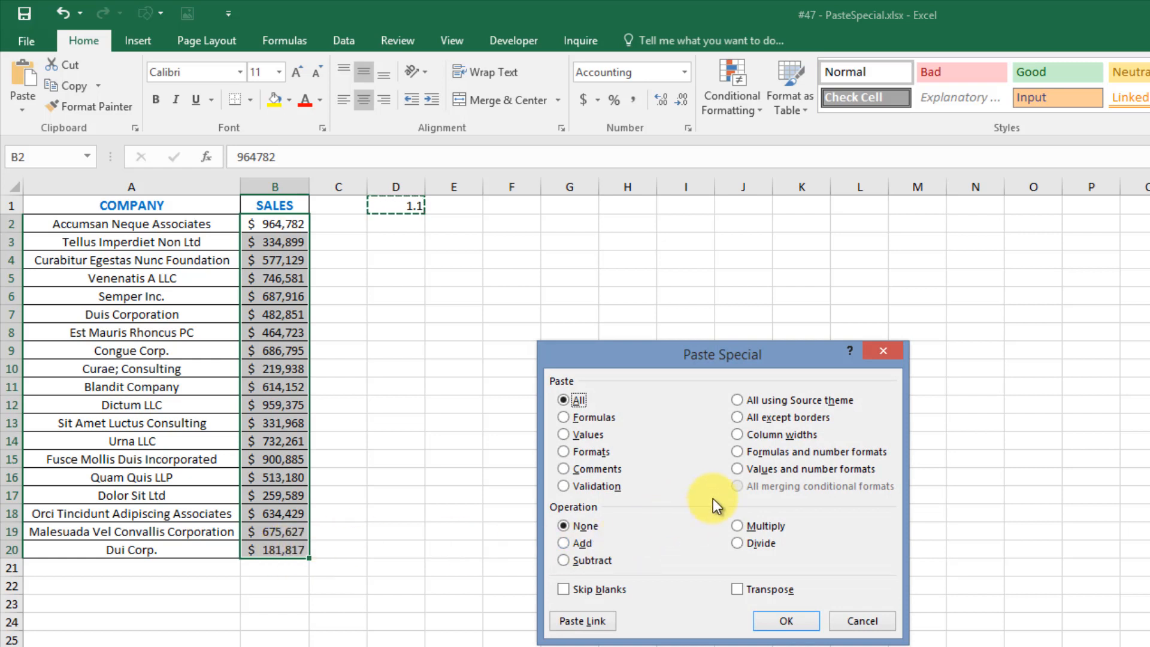
pyautogui.click(738, 526)
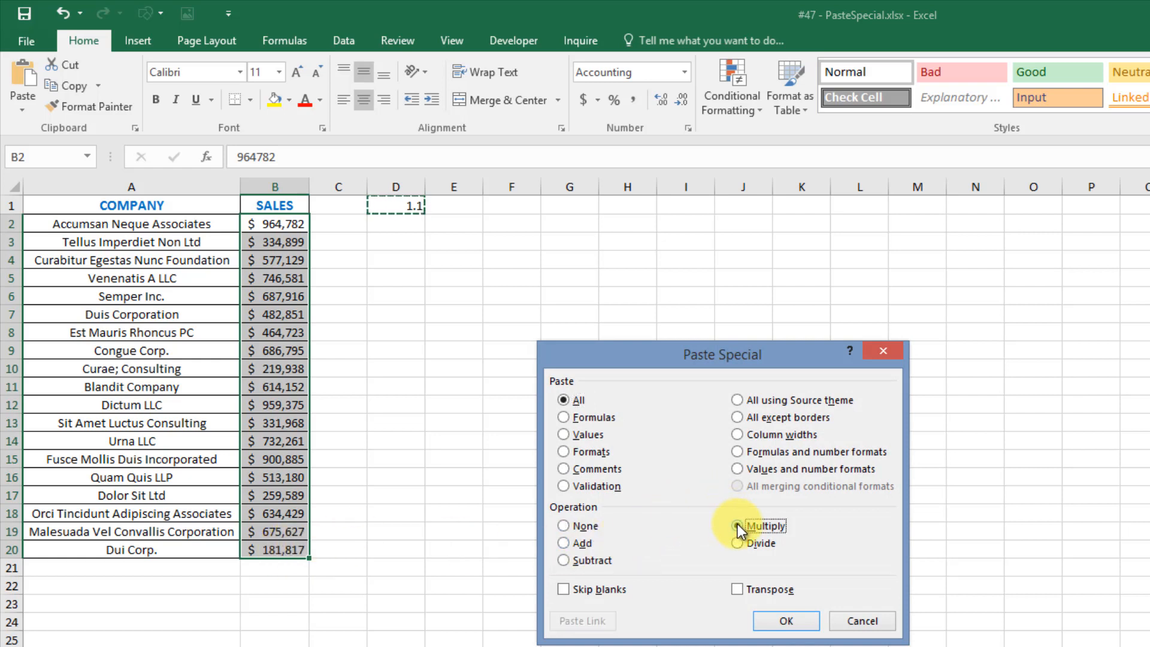
pyautogui.click(786, 620)
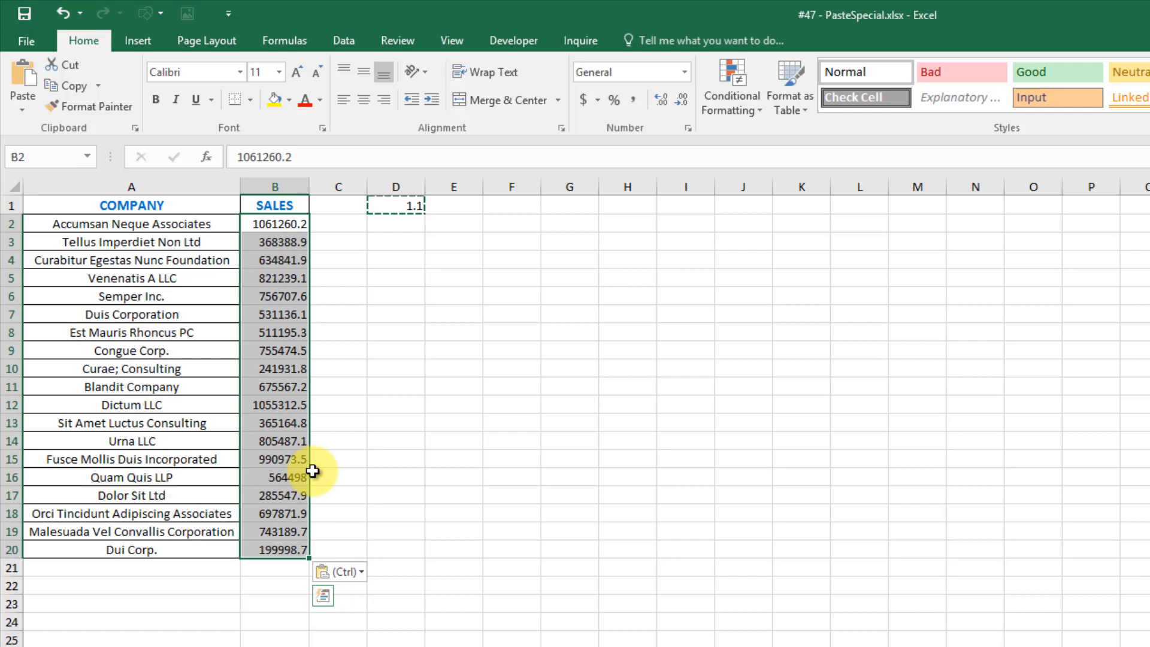
pyautogui.click(337, 462)
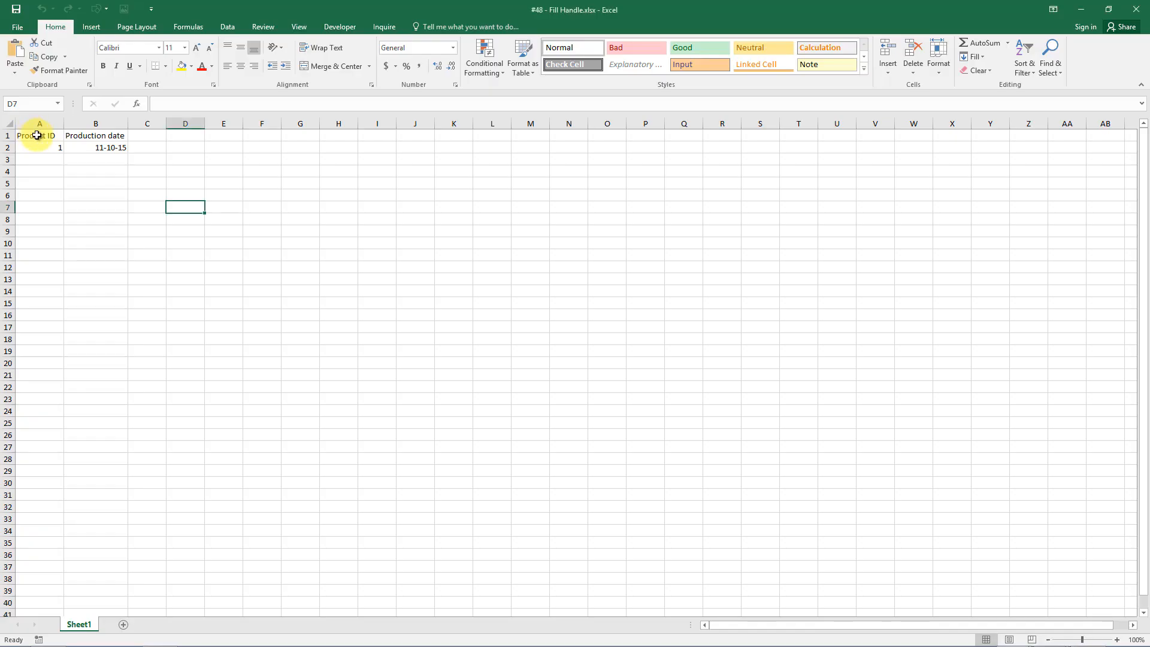
# Select the Product ID heading cell A1 in the Fill Handle workbook.
pyautogui.click(37, 136)
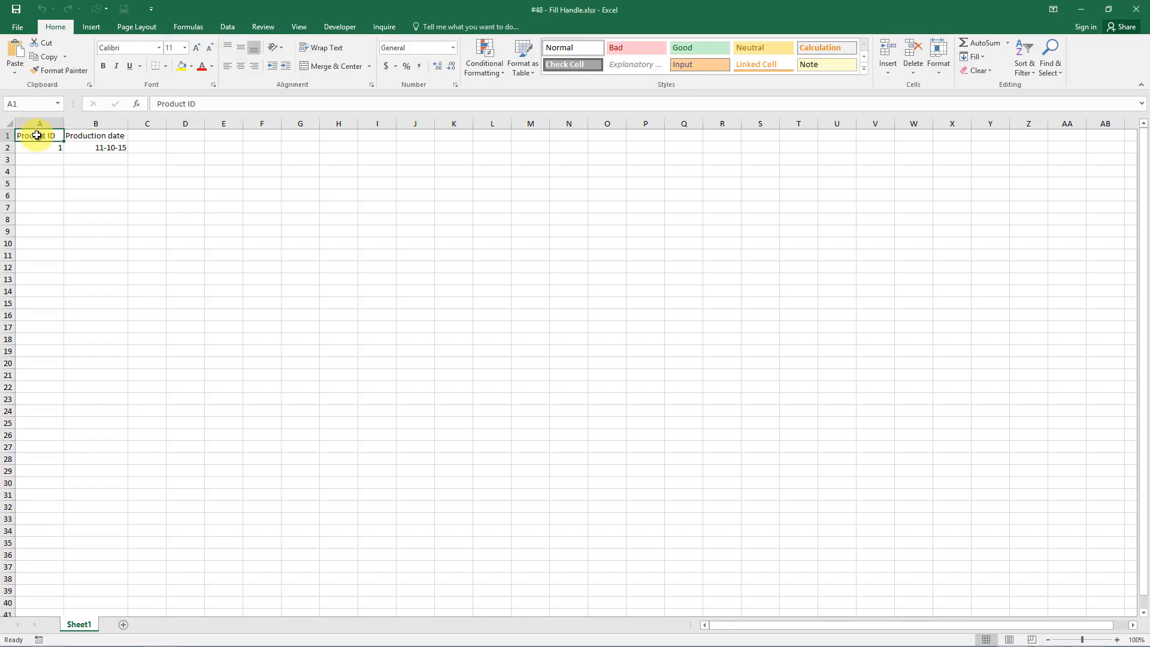
pyautogui.click(31, 147)
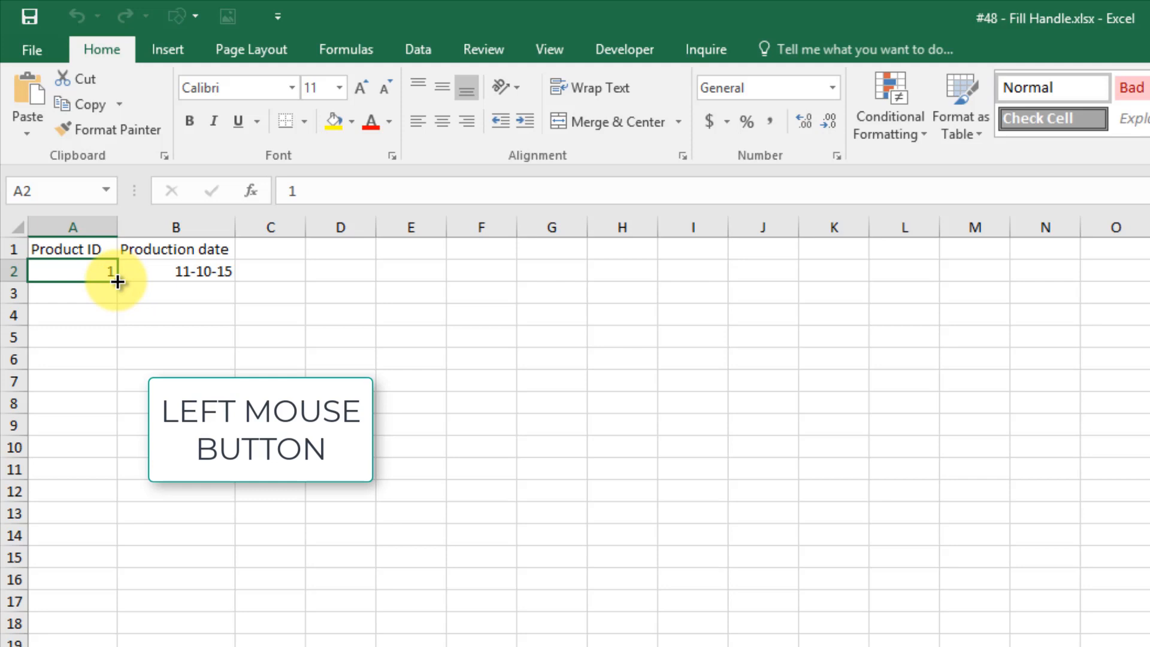
pyautogui.moveTo(117, 281); pyautogui.dragTo(127, 580)
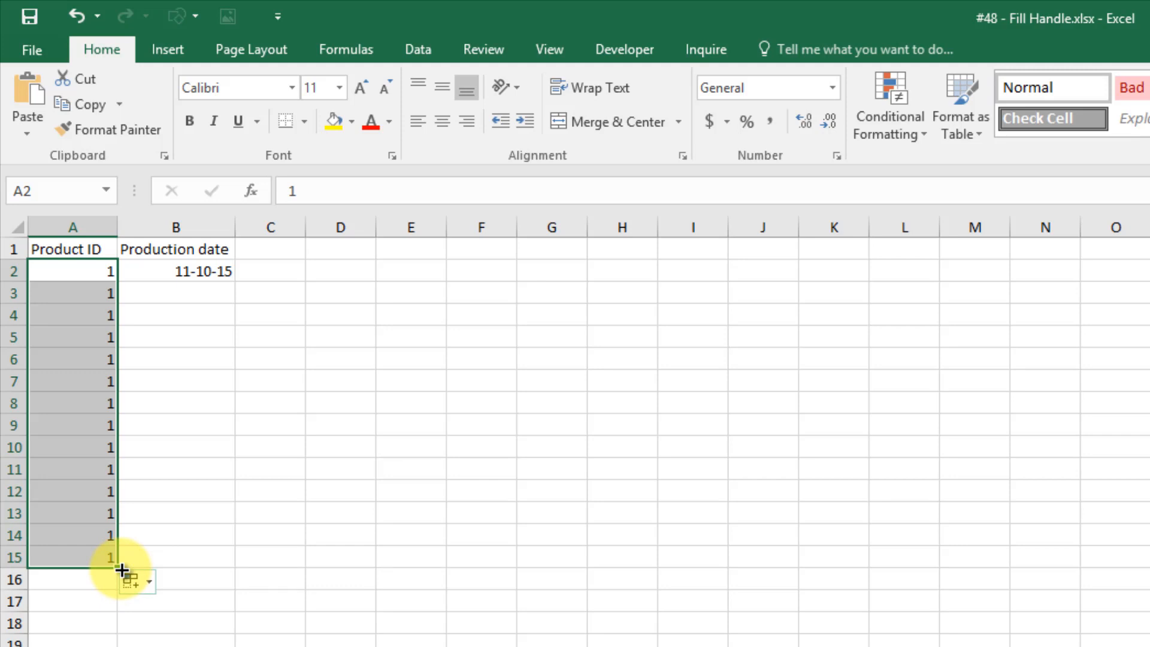
pyautogui.hotkey('ctrl', 'z')
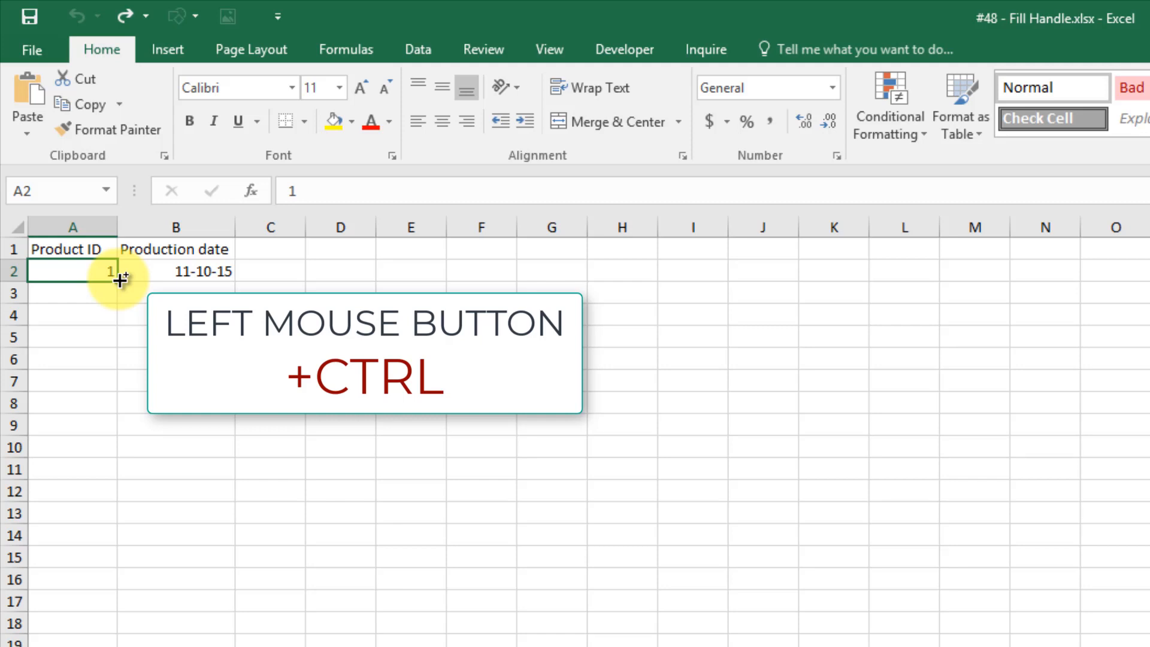
pyautogui.moveTo(119, 279); pyautogui.dragTo(120, 592)
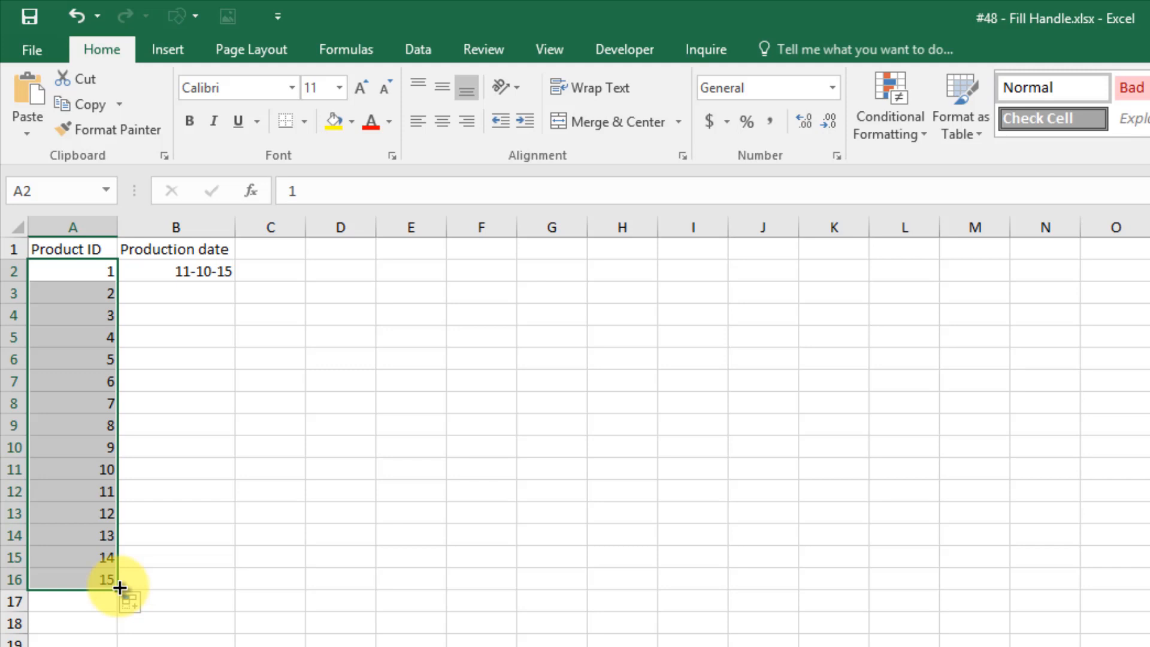
pyautogui.hotkey('ctrl', 's')
pyautogui.press('Escape')
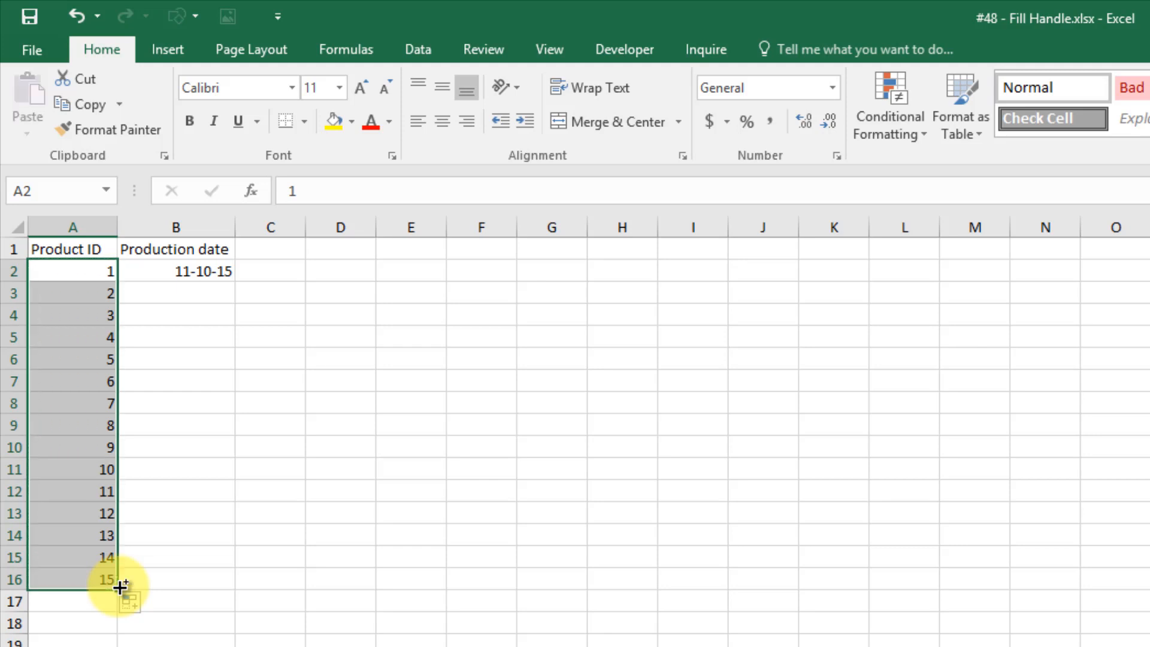
pyautogui.hotkey('ctrl', 'z')
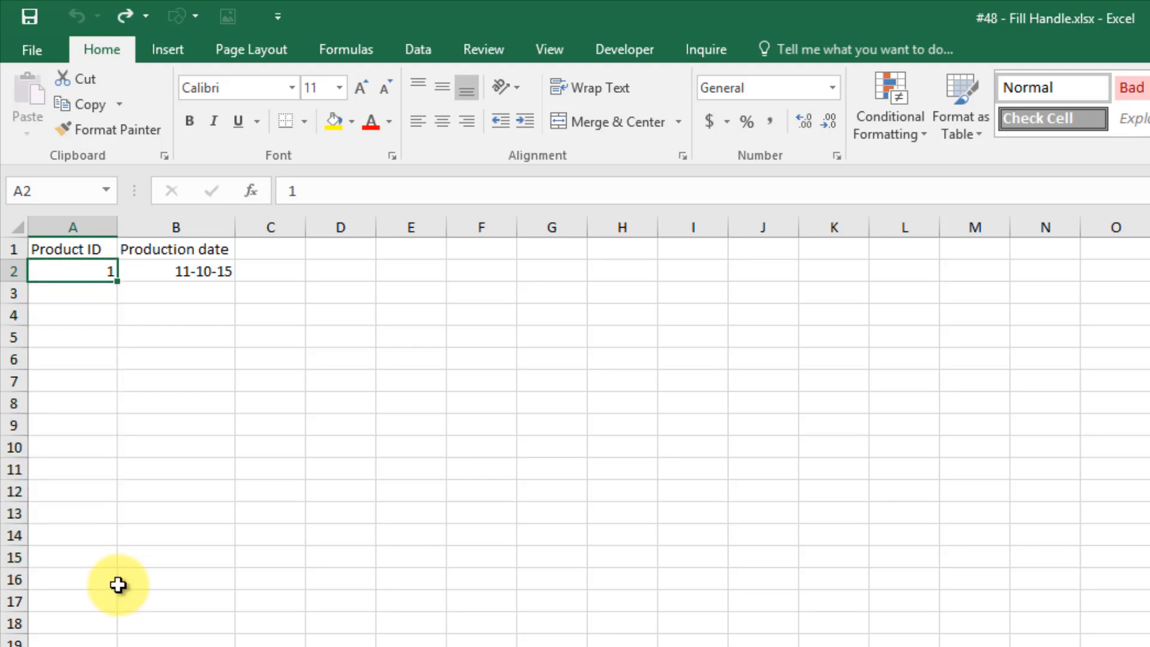
# Fill B2's date down to B15 in monthly steps, replacing an undone daily fill.
pyautogui.click(201, 267)
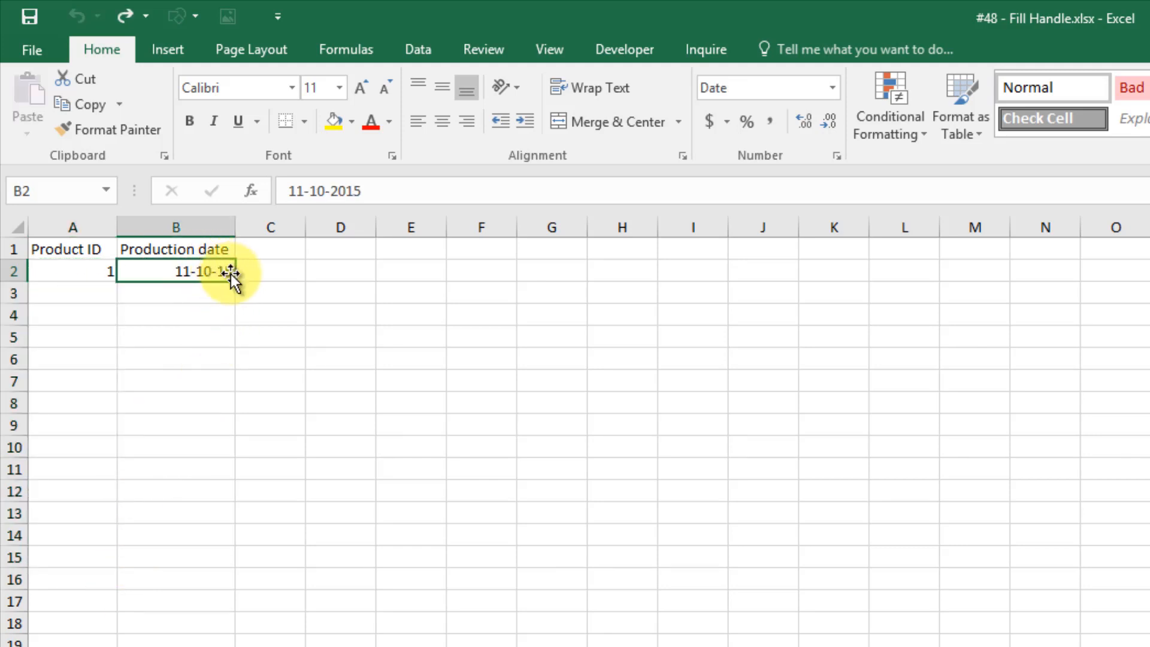
pyautogui.moveTo(237, 282); pyautogui.dragTo(235, 561)
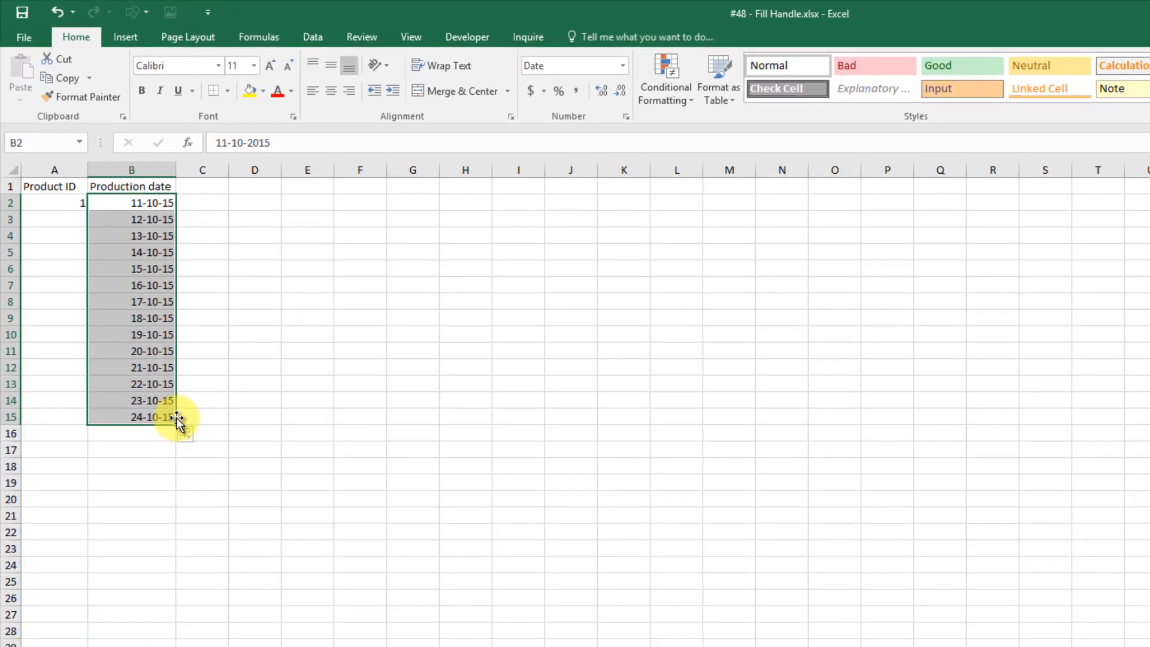
pyautogui.hotkey('ctrl', 'z')
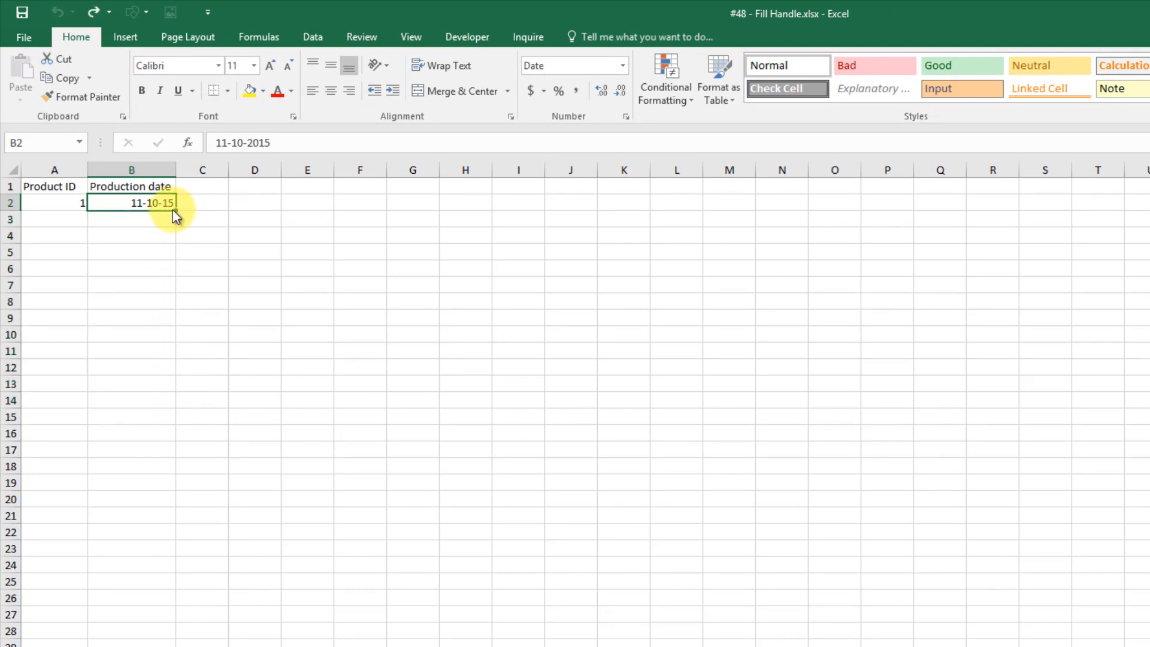
pyautogui.moveTo(174, 209); pyautogui.dragTo(175, 425)
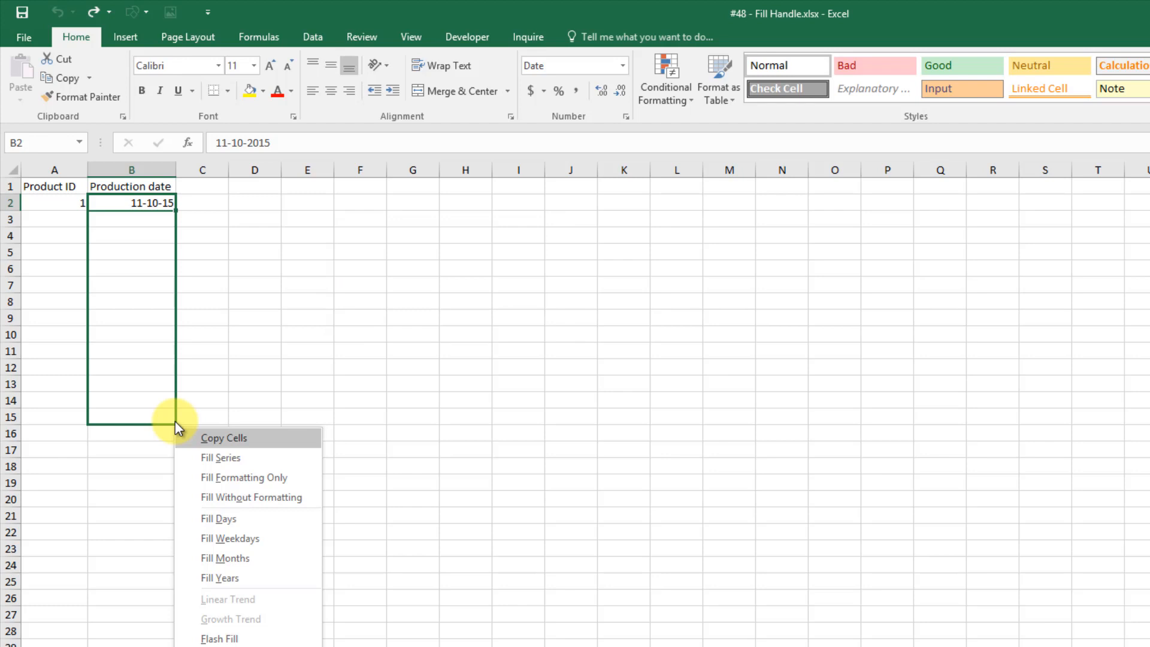
pyautogui.click(221, 559)
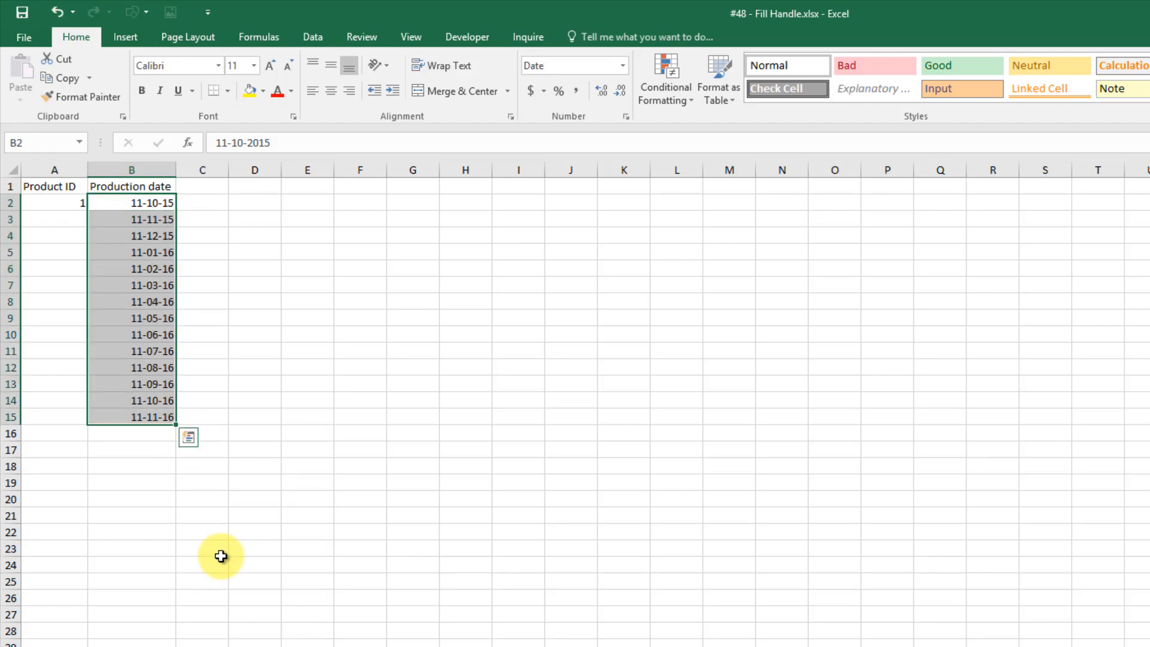
pyautogui.click(221, 556)
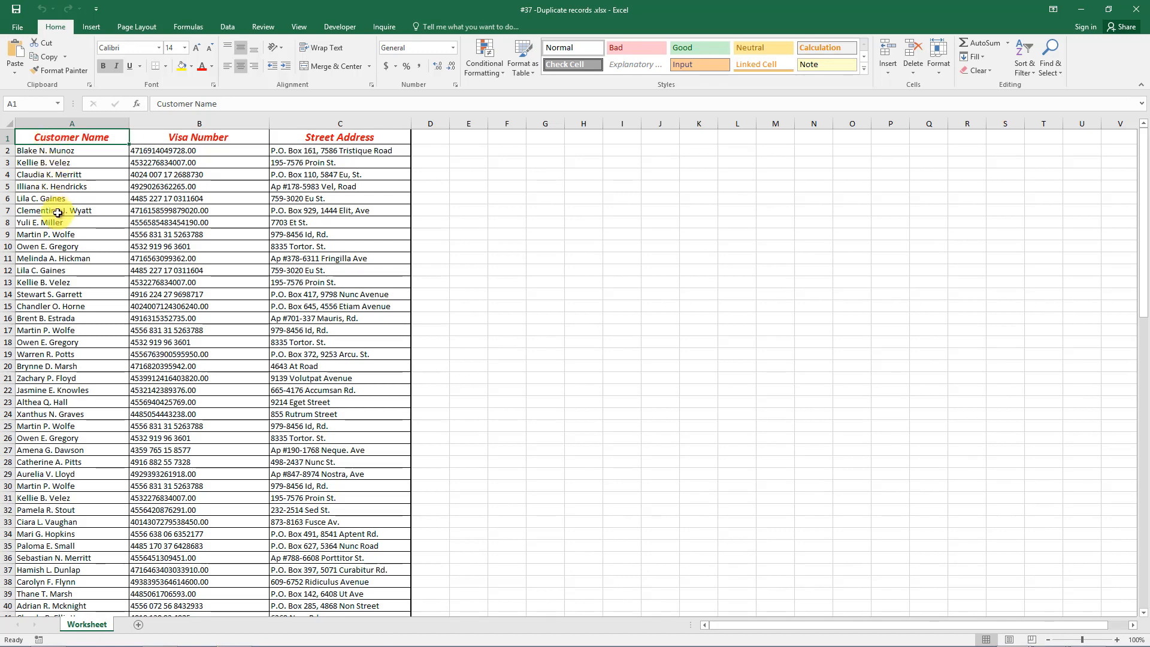
# Point out repeated customer names in column A, such as rows 9 and 17, and rows 3 and 13.
pyautogui.click(56, 235)
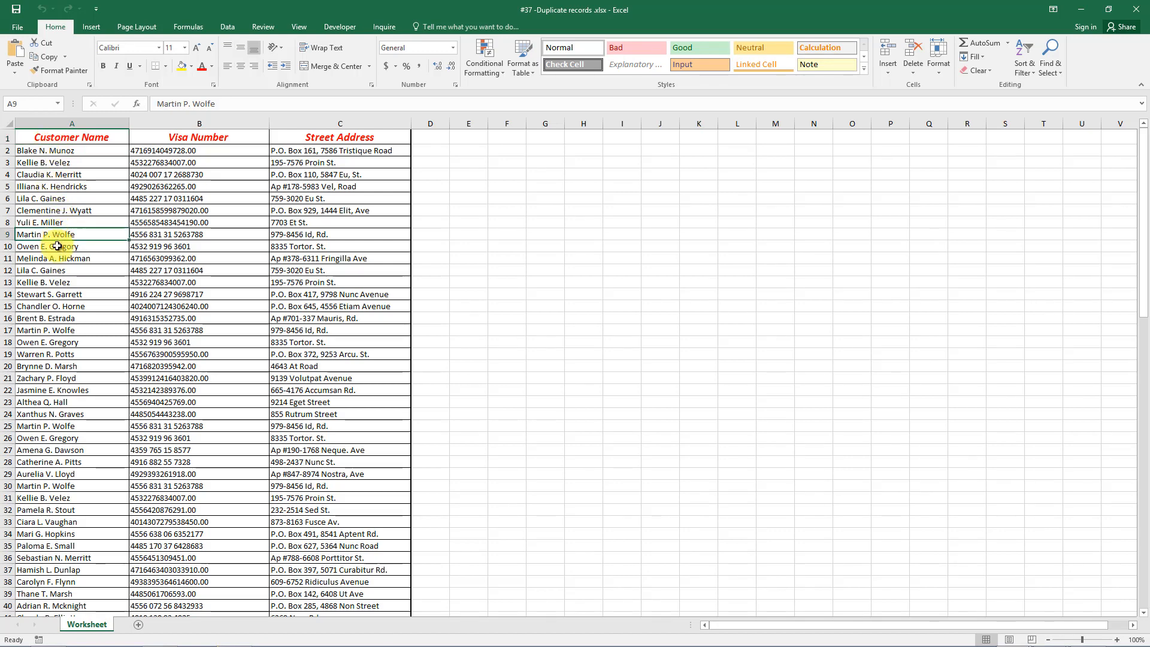
pyautogui.click(61, 330)
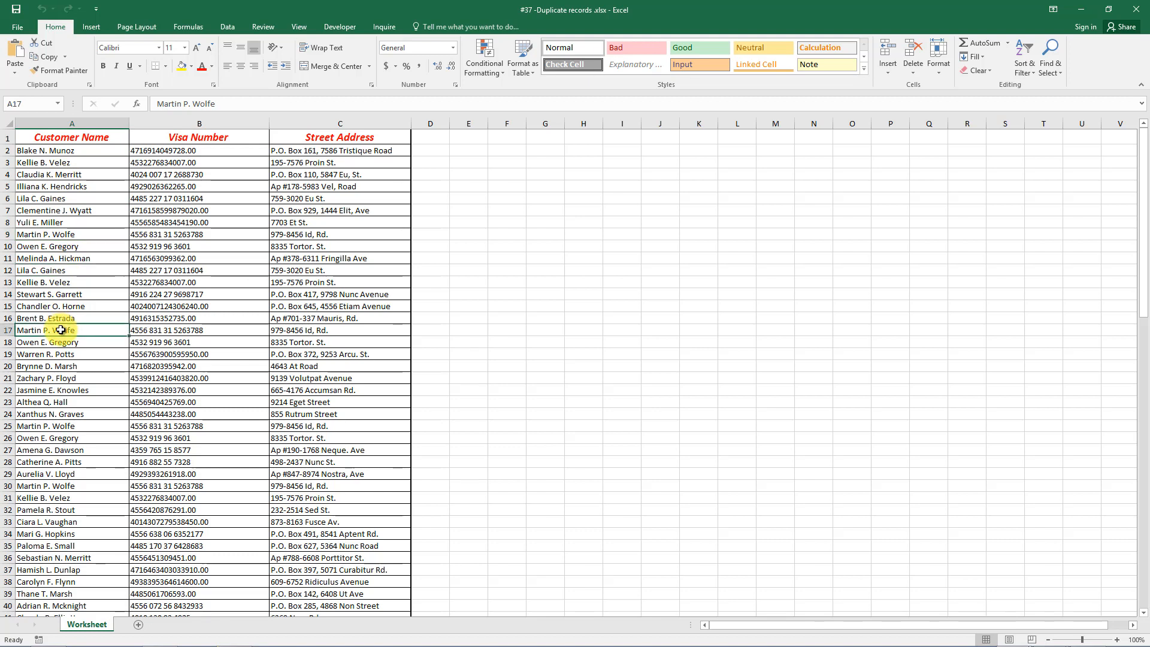
pyautogui.click(57, 162)
pyautogui.click(56, 282)
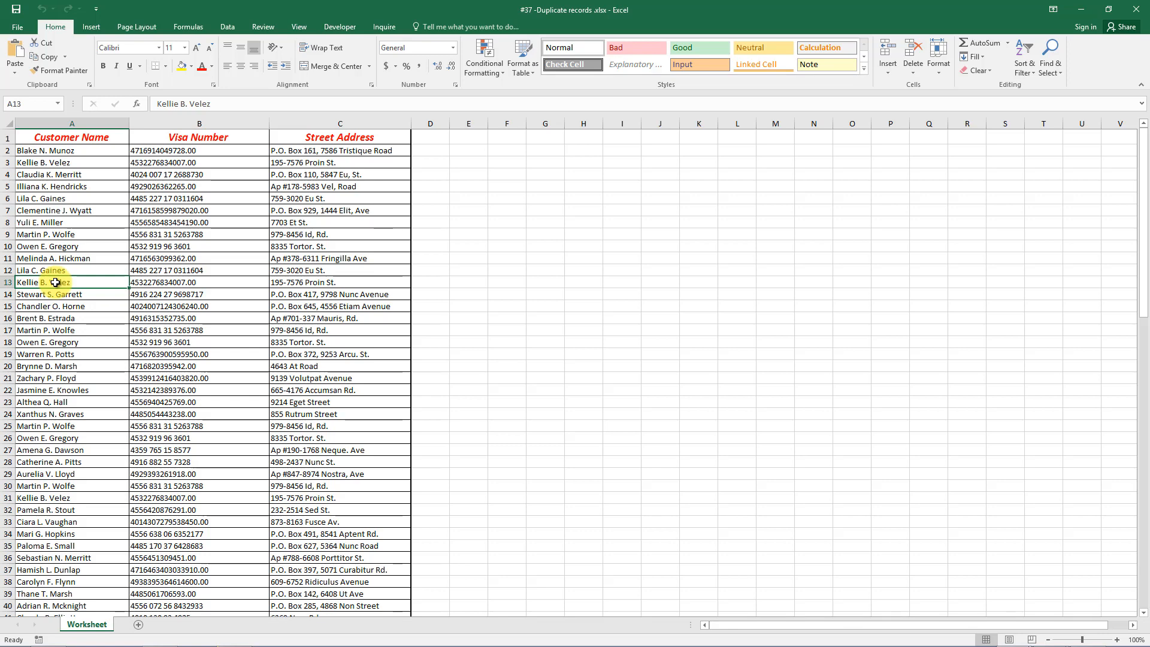
# Apply a Duplicate Values rule to column A with light red fill and dark red text.
pyautogui.click(79, 124)
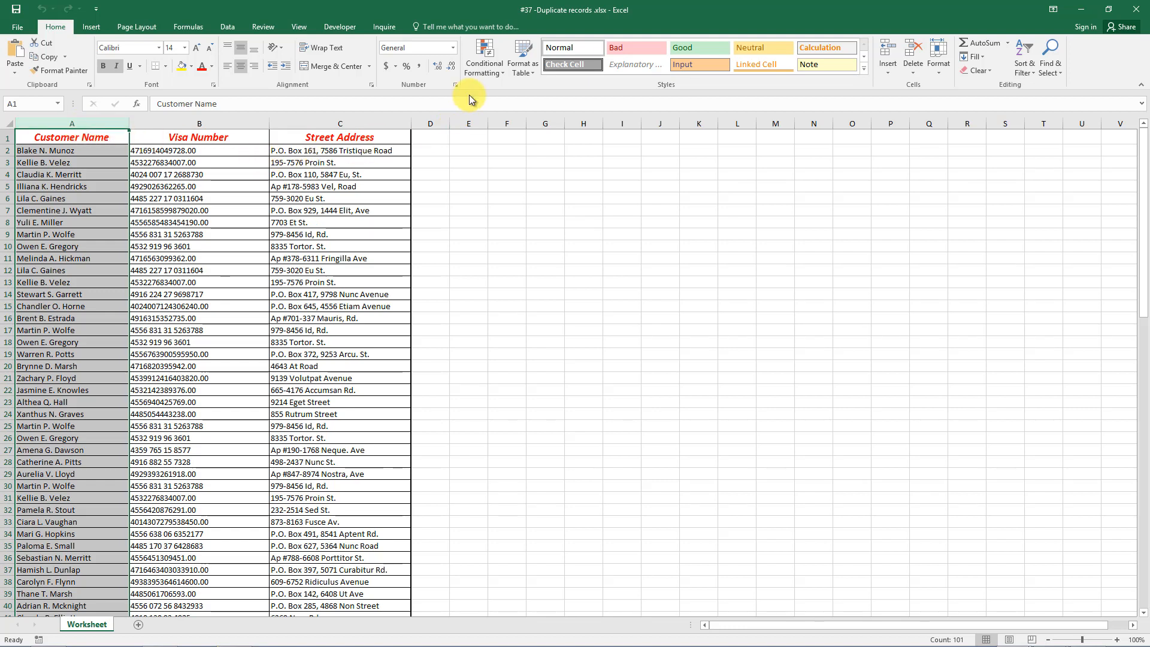
pyautogui.click(503, 72)
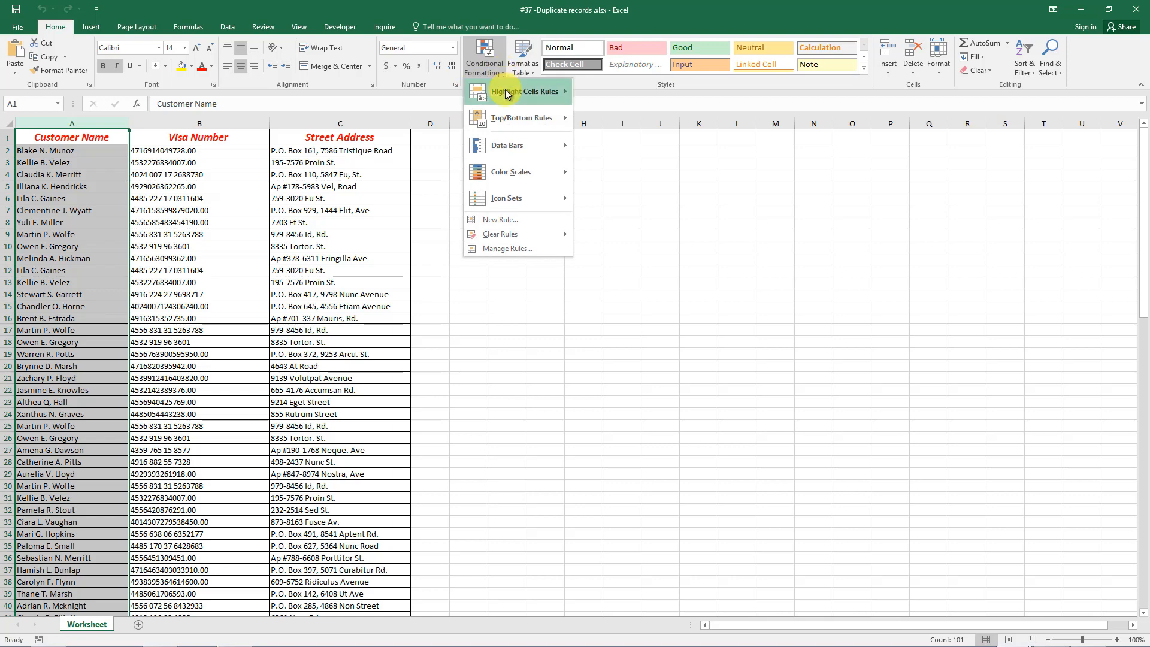
pyautogui.moveTo(505, 89)
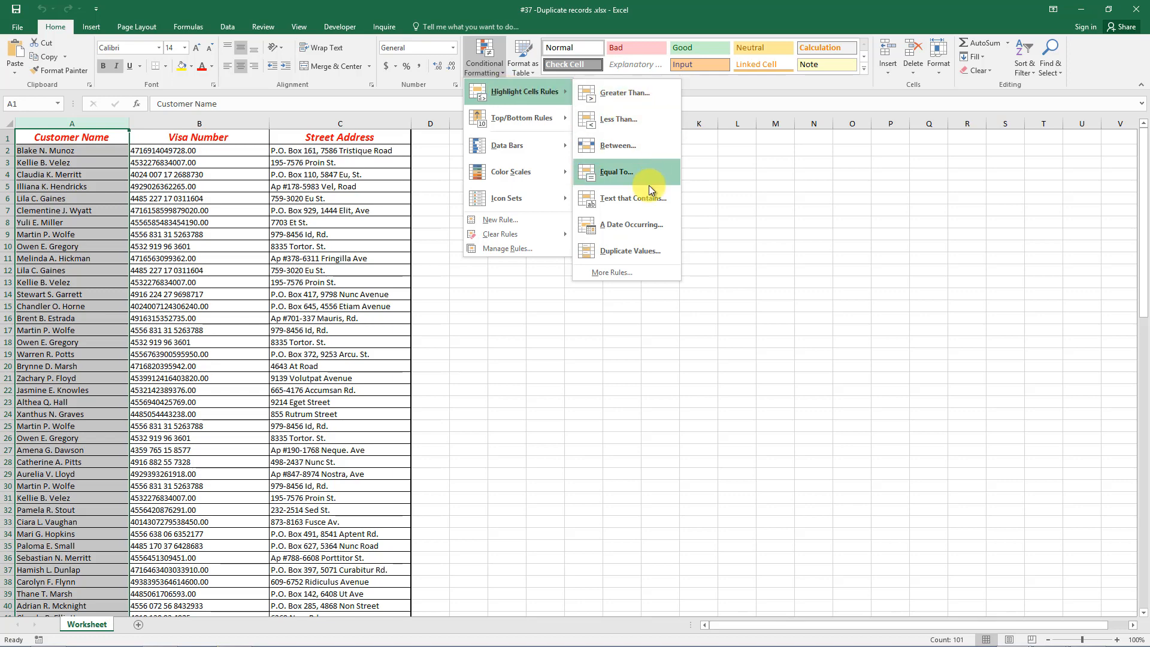
pyautogui.click(639, 250)
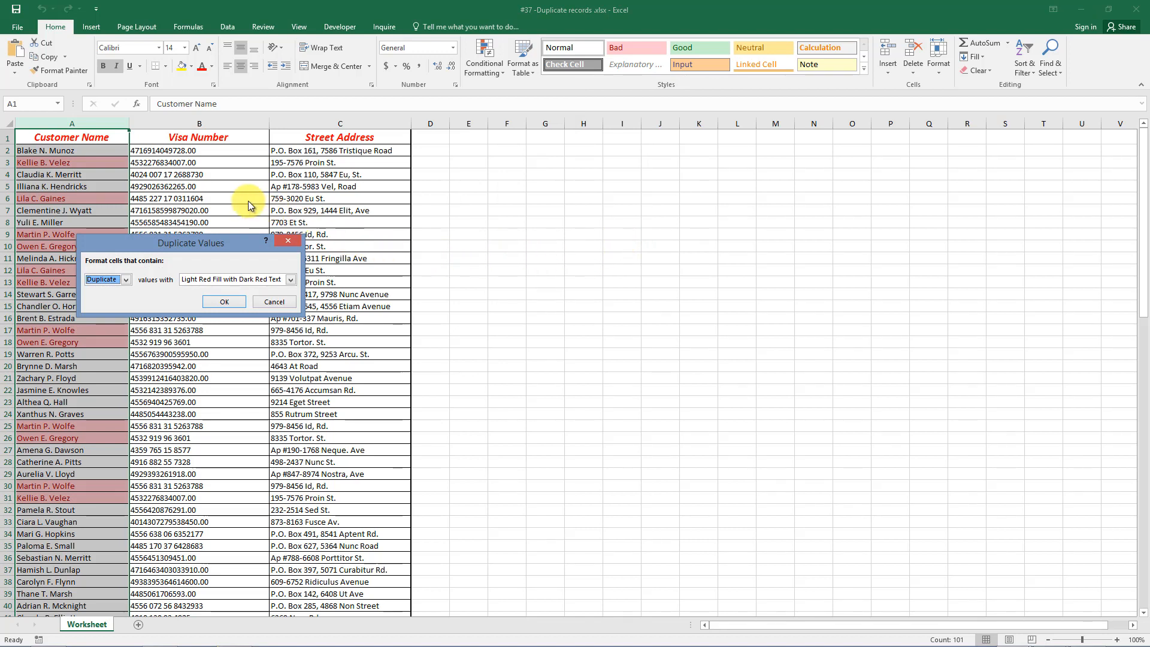
pyautogui.click(237, 302)
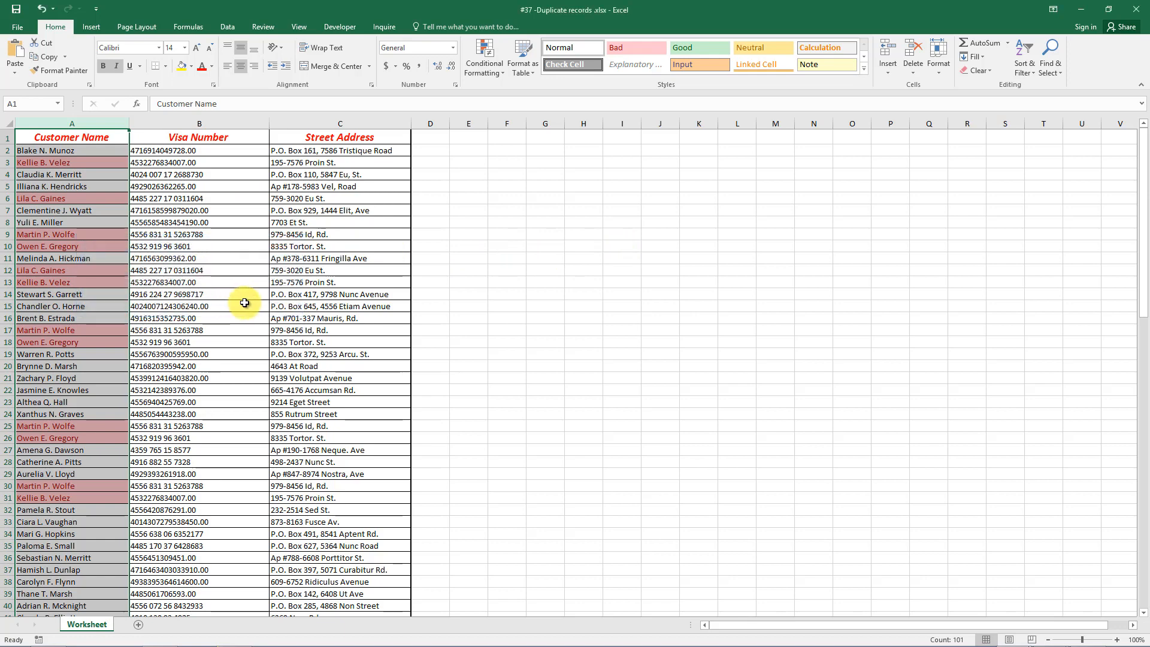
# Remove duplicate customer records matching on all three columns, leaving 85 unique rows.
pyautogui.click(438, 272)
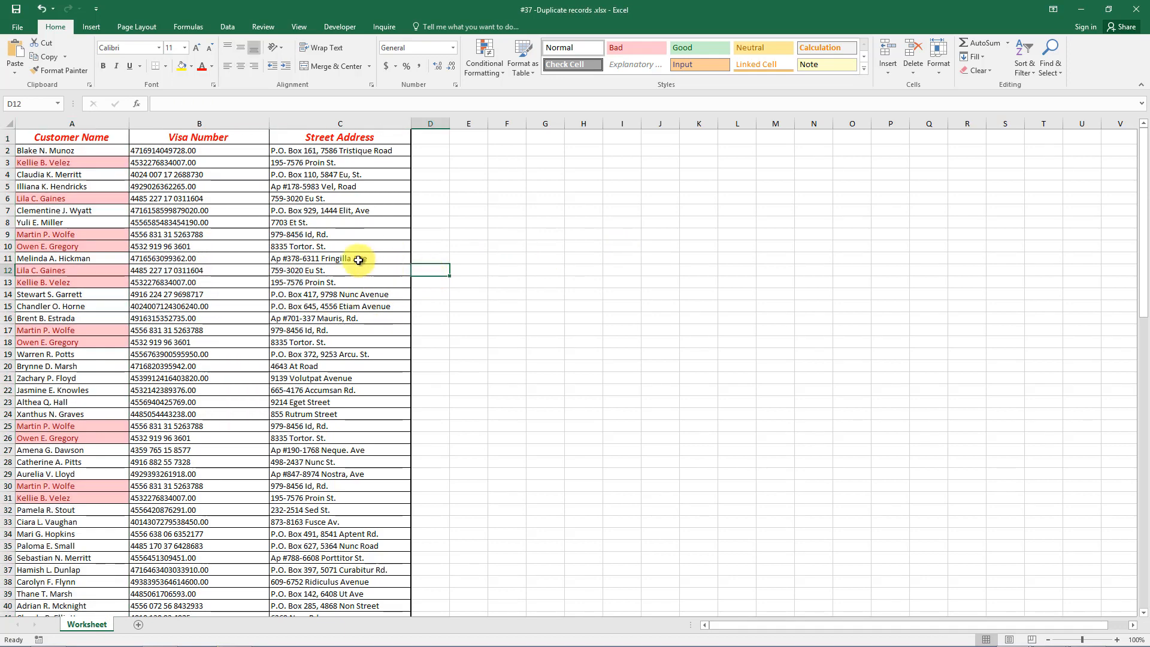
pyautogui.click(26, 153)
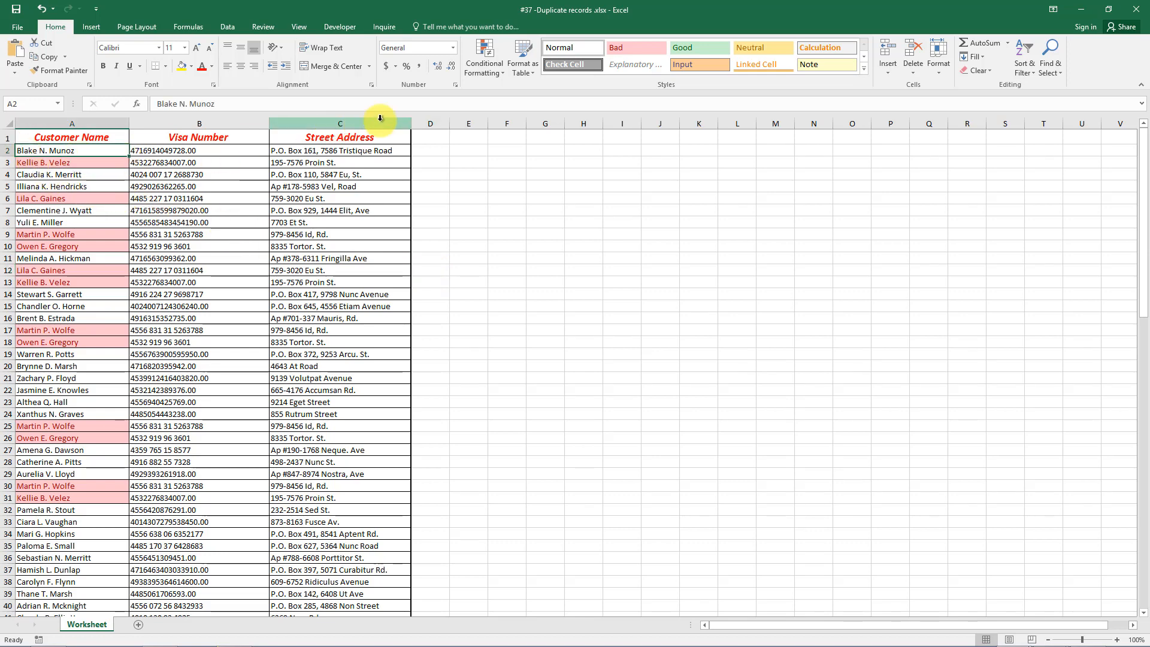
pyautogui.click(227, 27)
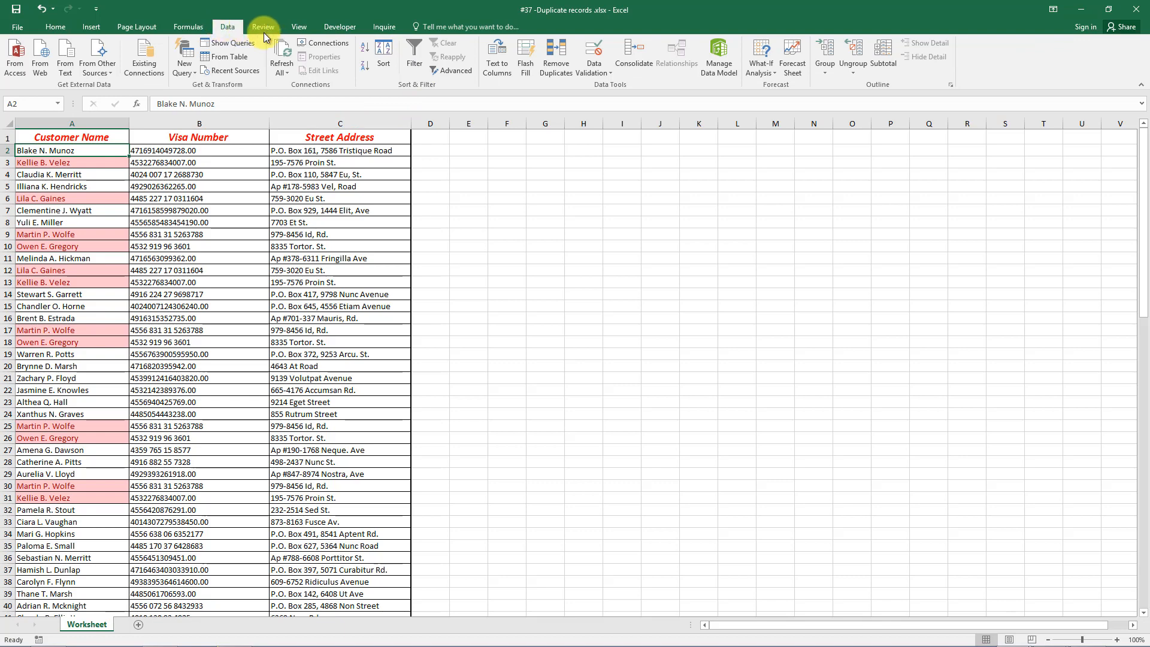
pyautogui.click(552, 61)
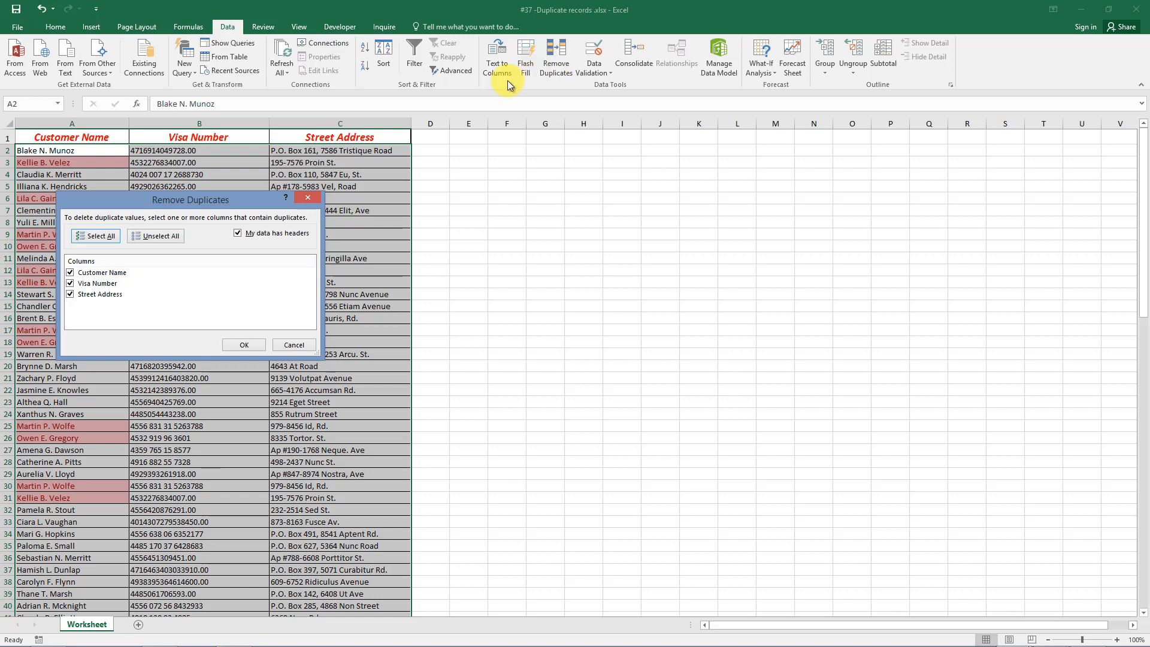
pyautogui.click(245, 345)
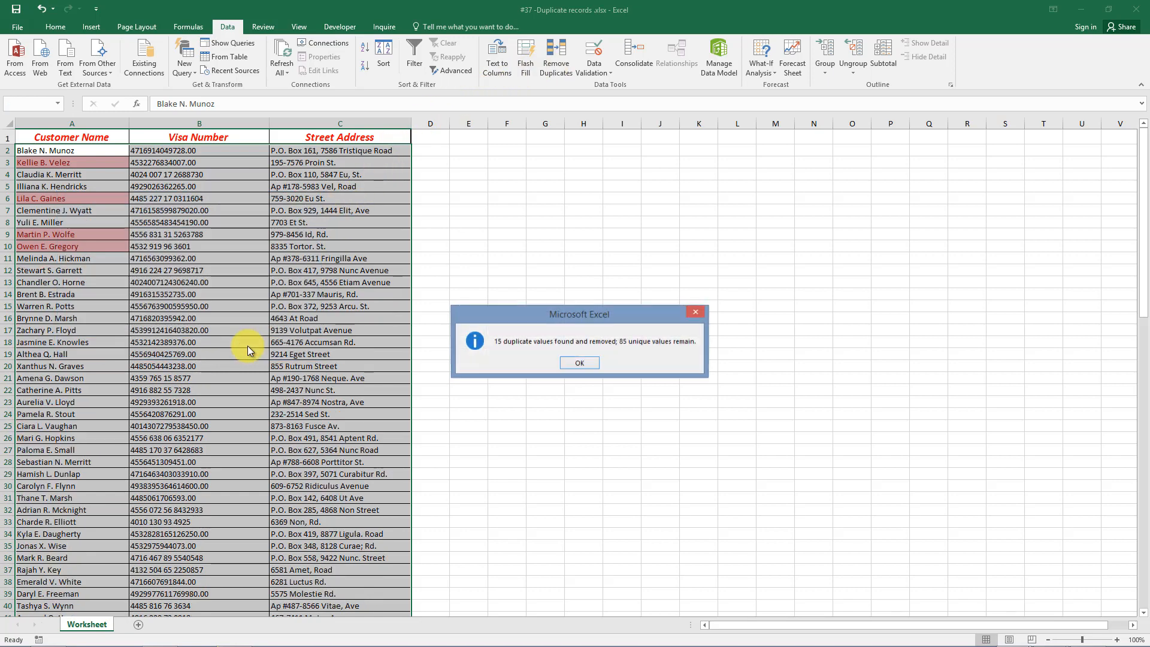
pyautogui.moveTo(525, 316); pyautogui.dragTo(513, 294)
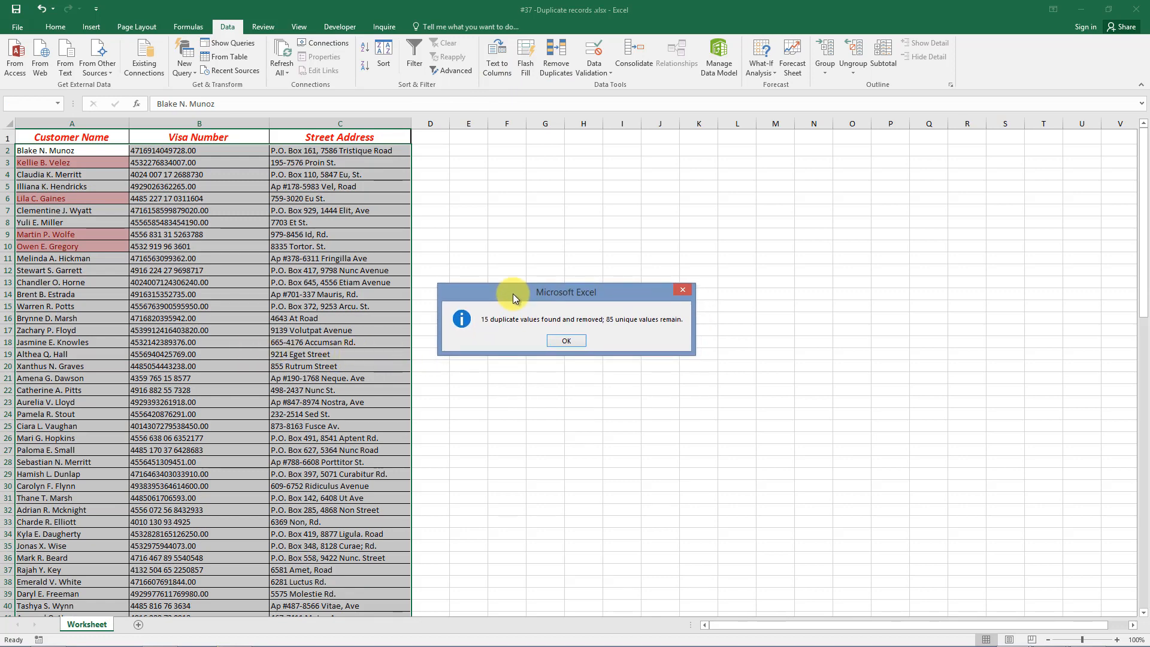
pyautogui.click(577, 342)
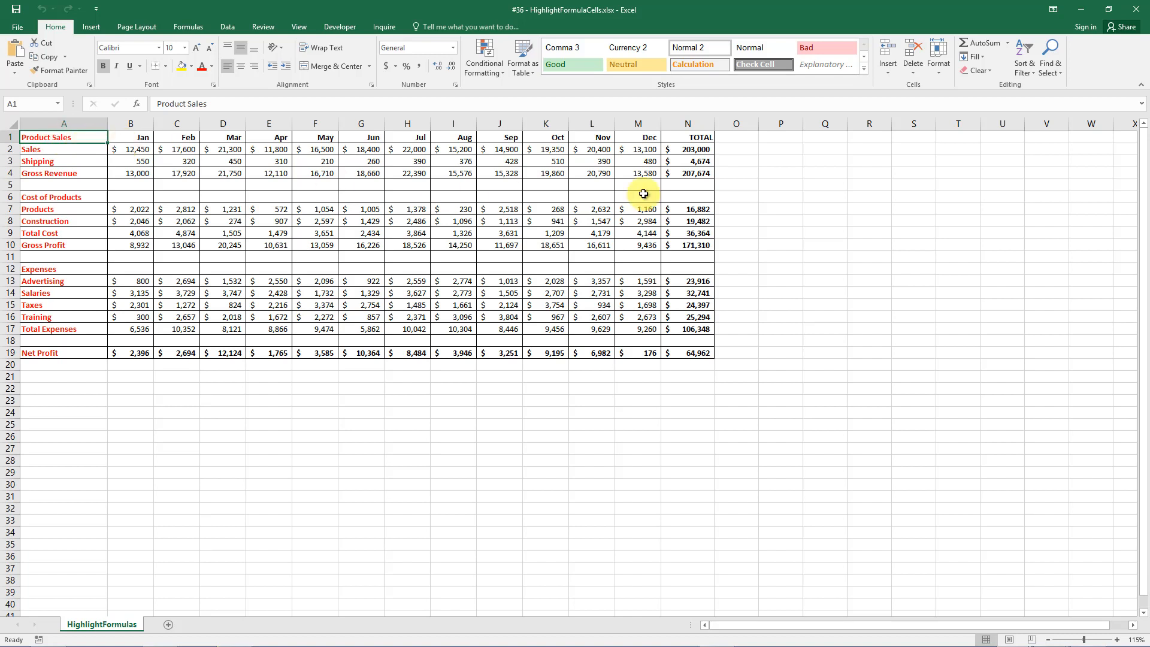
# Select all formula cells with Find & Select, then deselect and select the entire worksheet.
pyautogui.click(1058, 70)
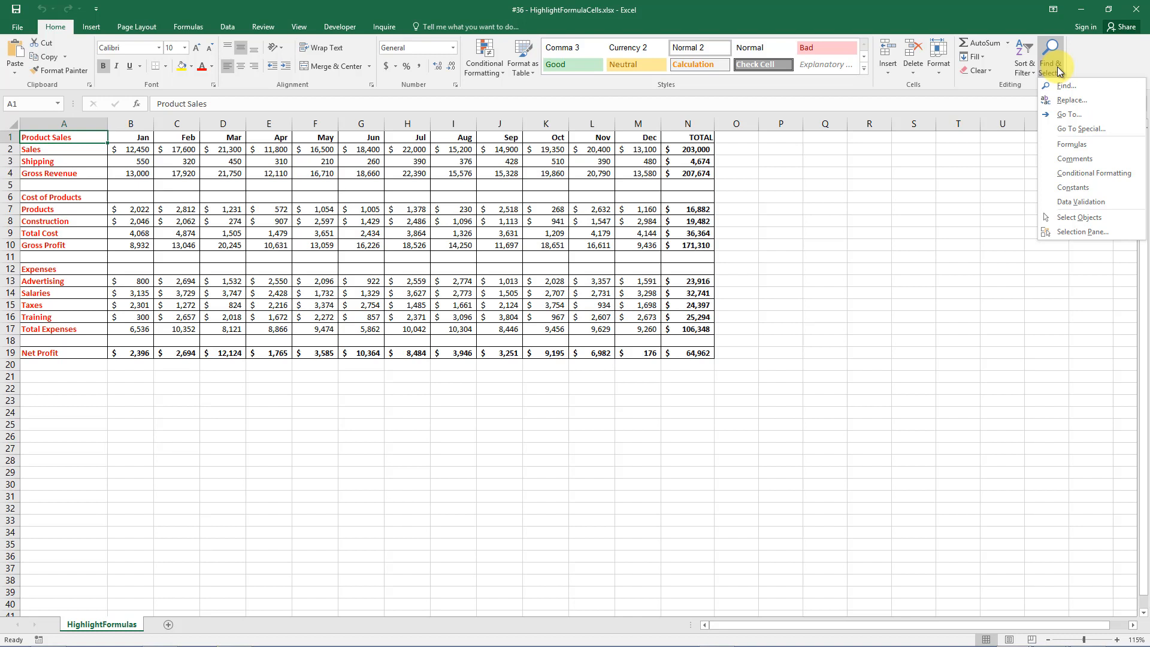
pyautogui.click(1071, 144)
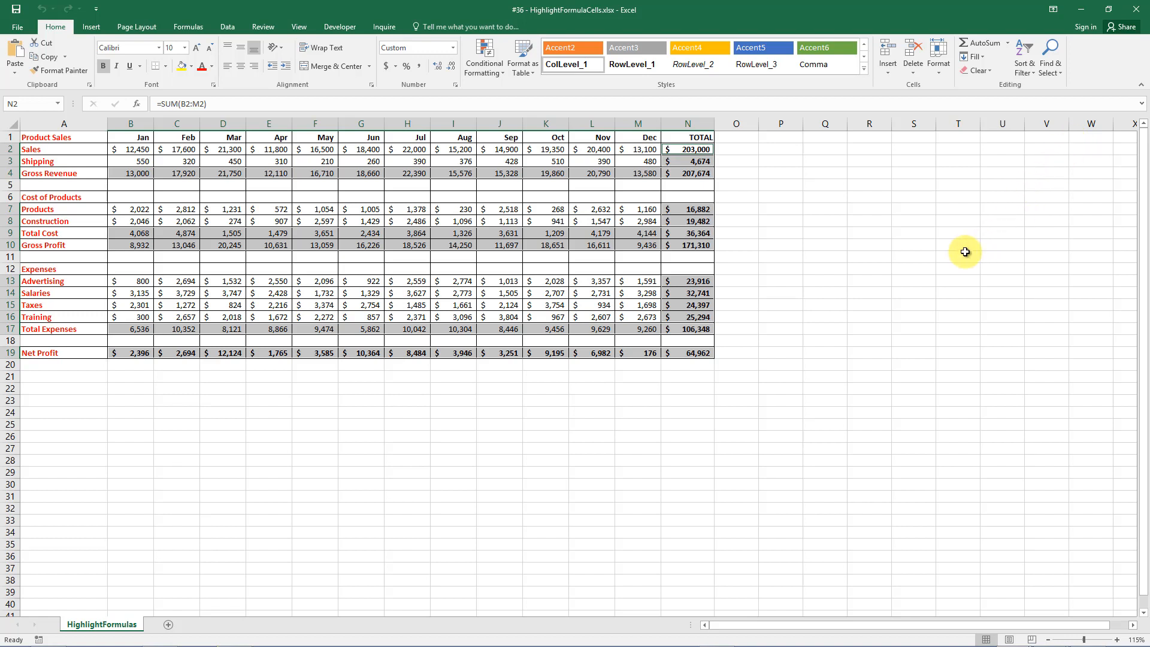
pyautogui.click(865, 255)
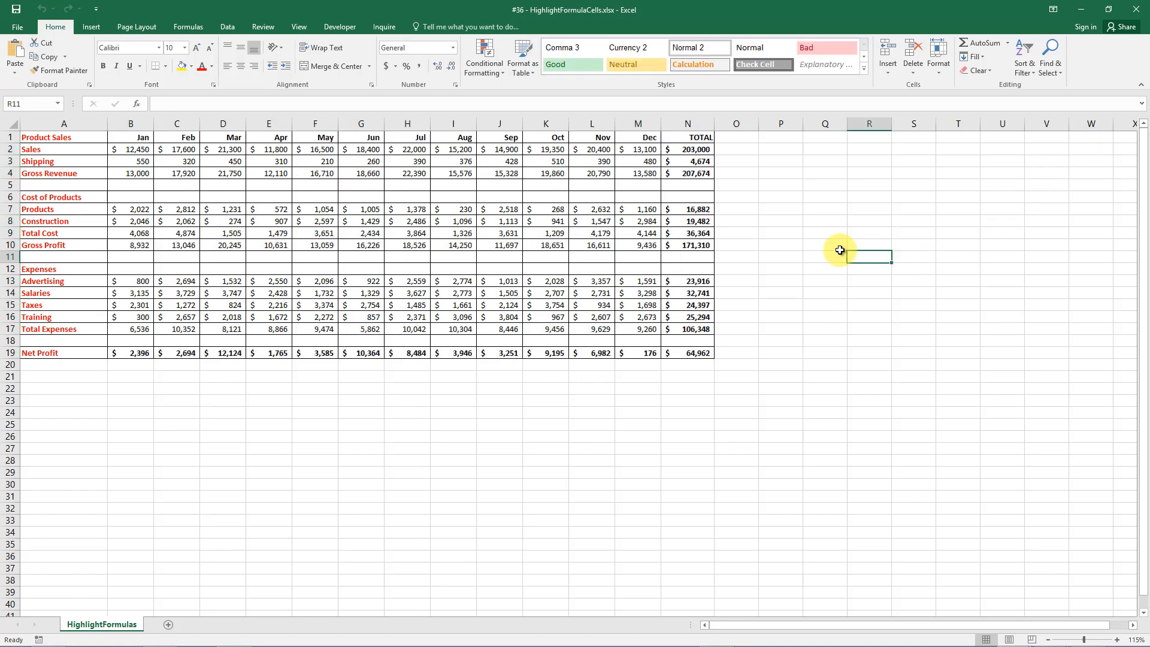
pyautogui.click(12, 123)
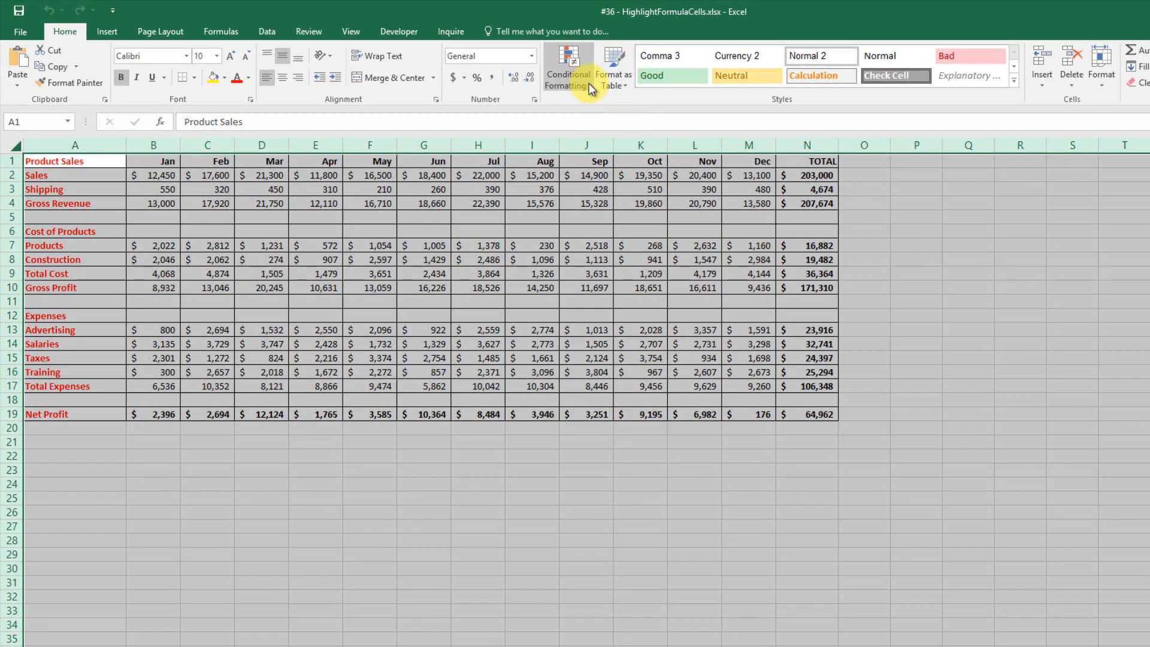
# Create a new formula-based conditional formatting rule using =ISFORMULA(A1).
pyautogui.click(591, 88)
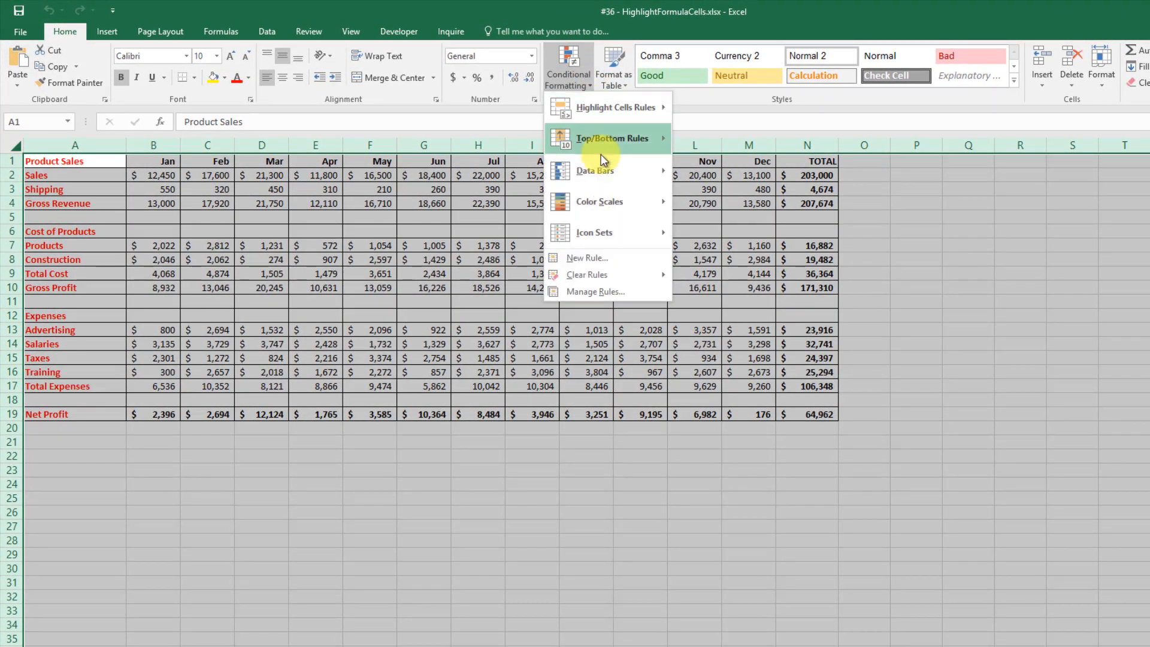
pyautogui.click(606, 257)
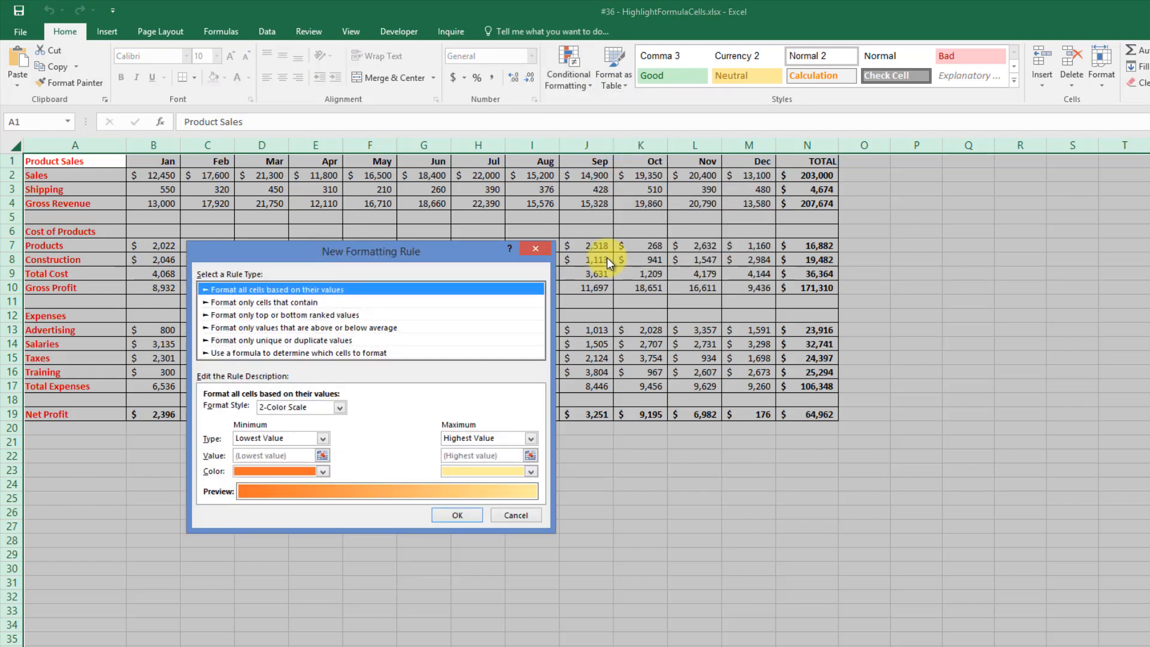
pyautogui.click(364, 354)
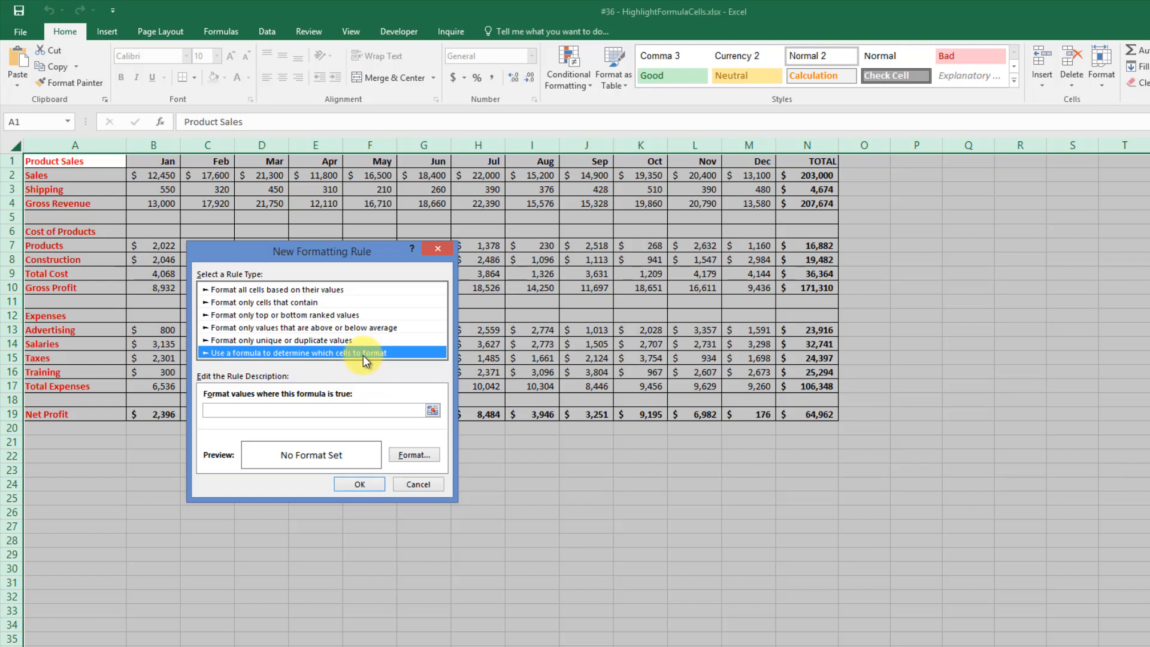
pyautogui.click(276, 409)
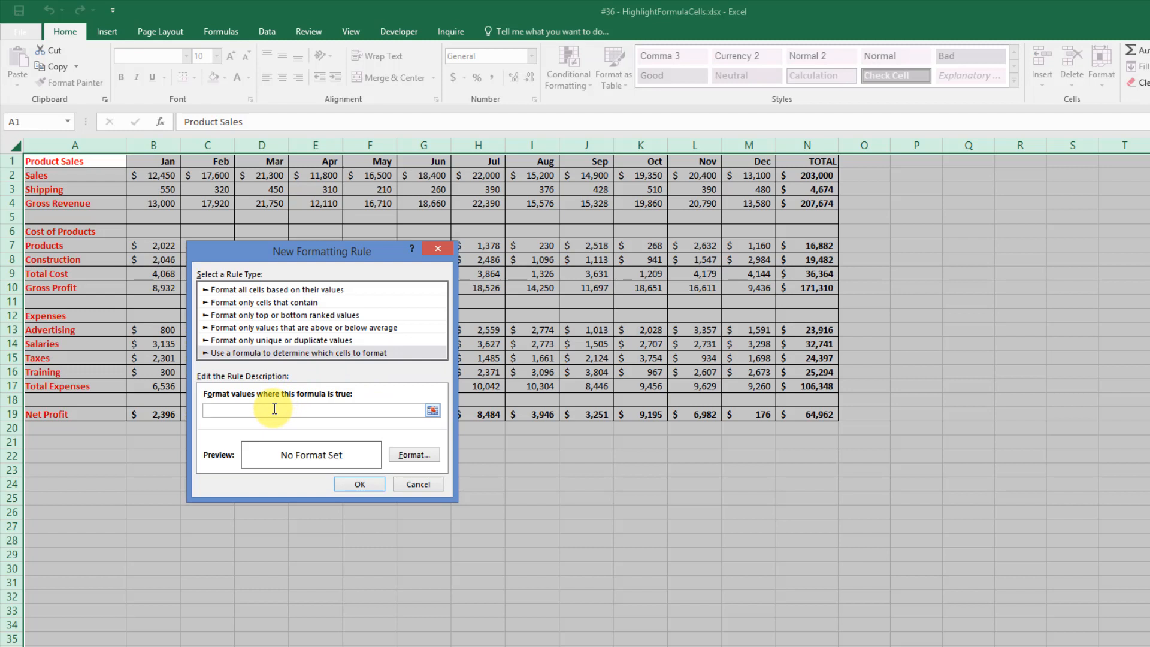
pyautogui.write('=isformula(A1')
# Give the rule a red fill format, apply it, then select cell B22.
pyautogui.click(410, 455)
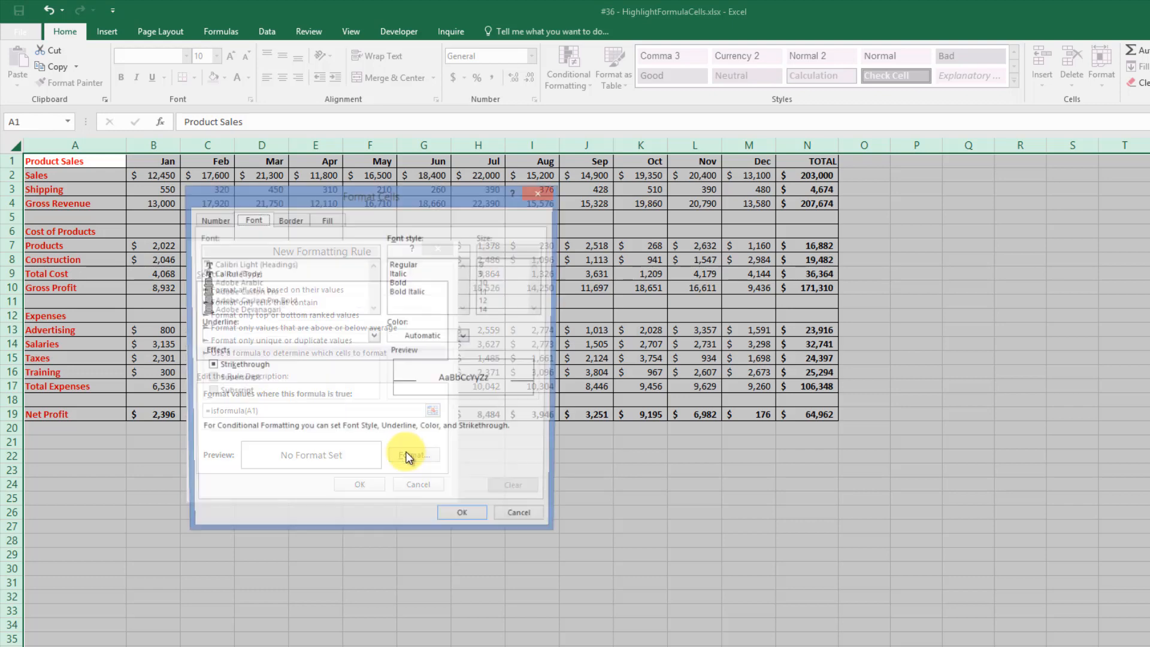
pyautogui.click(327, 221)
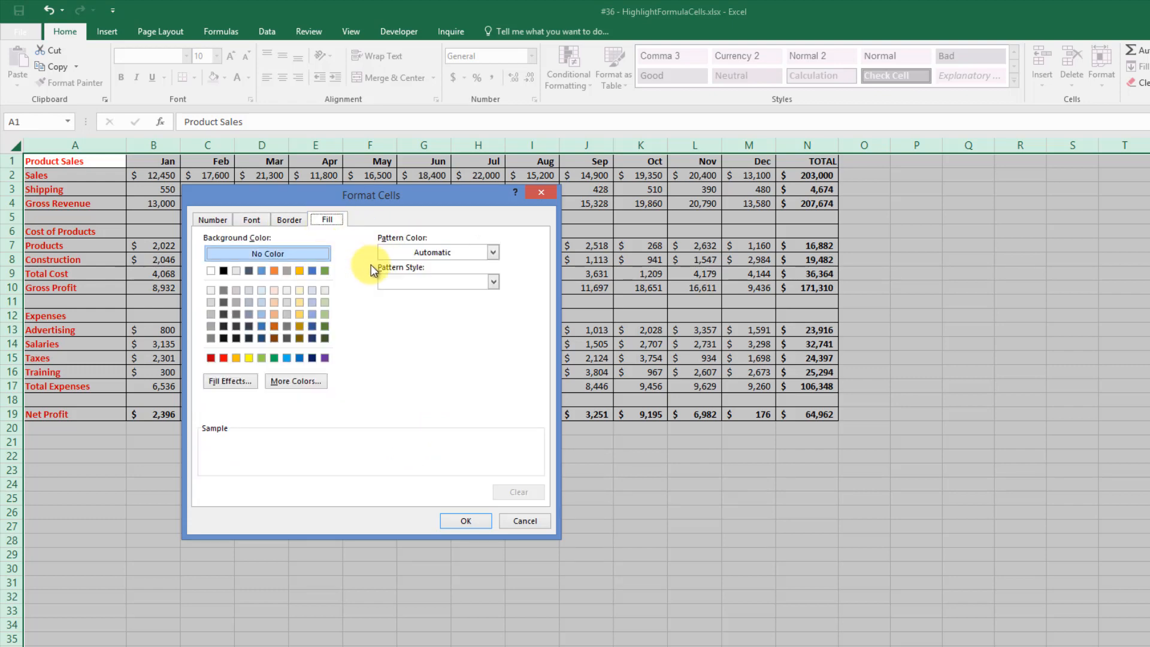
pyautogui.click(224, 358)
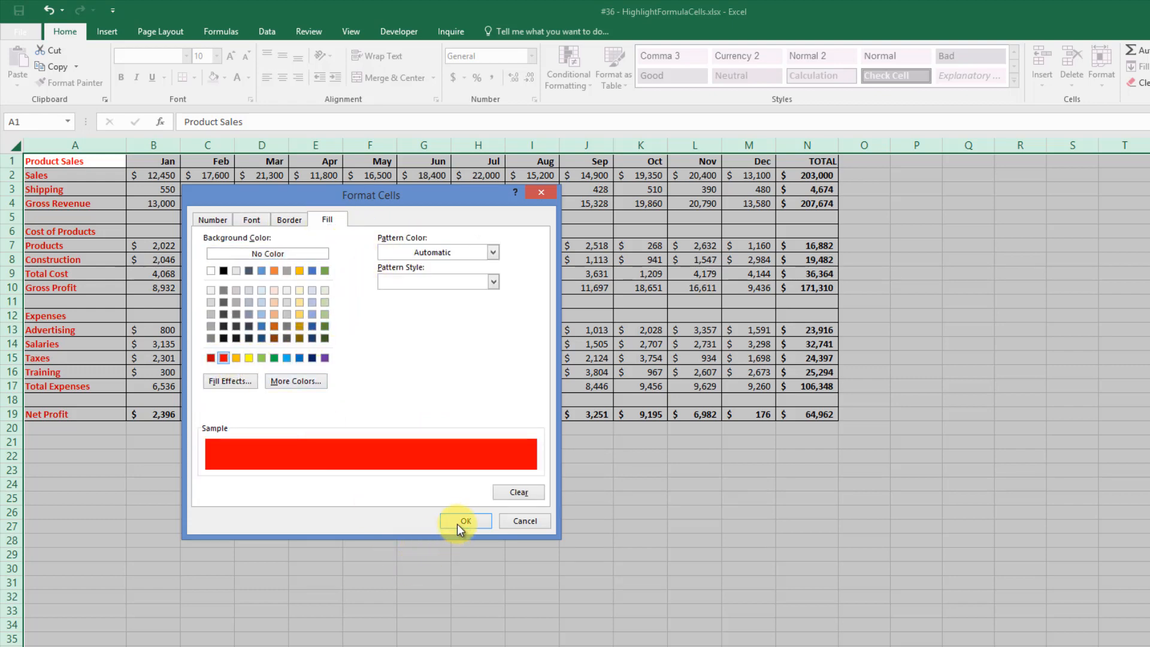
pyautogui.click(460, 521)
pyautogui.click(350, 484)
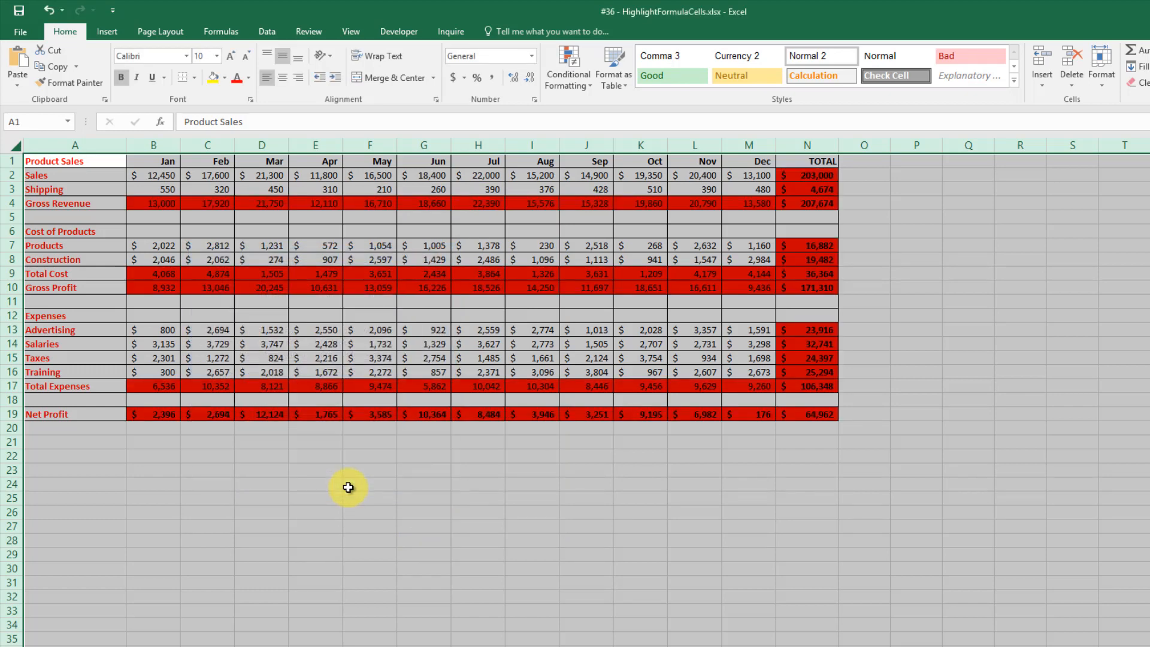
pyautogui.click(348, 487)
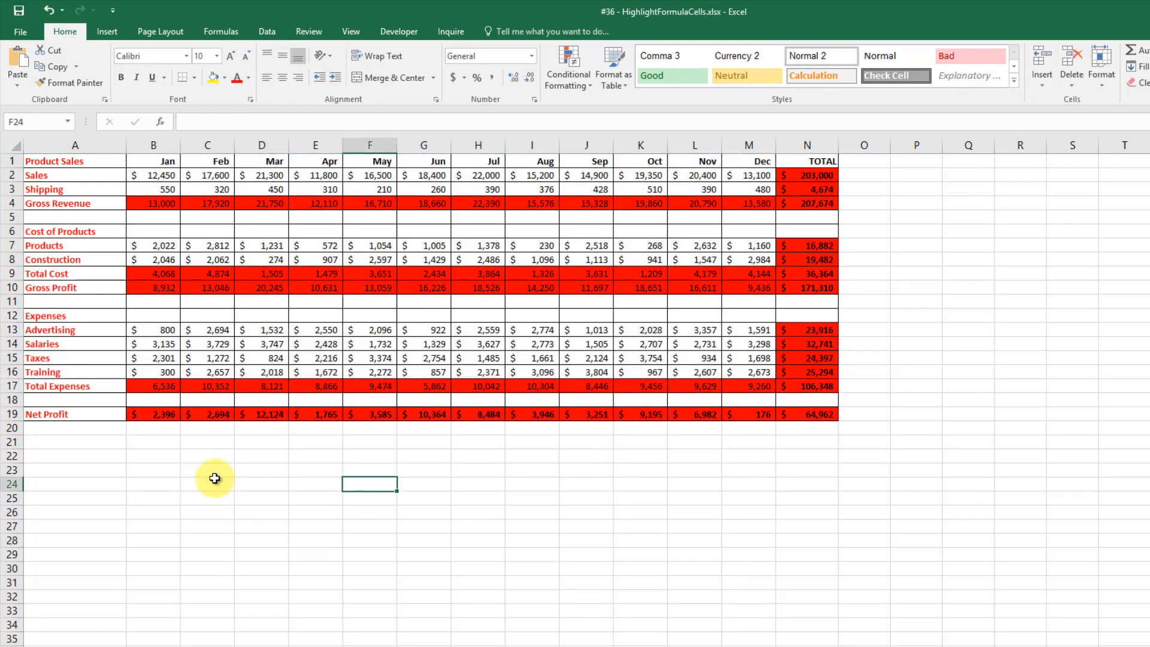
pyautogui.click(160, 456)
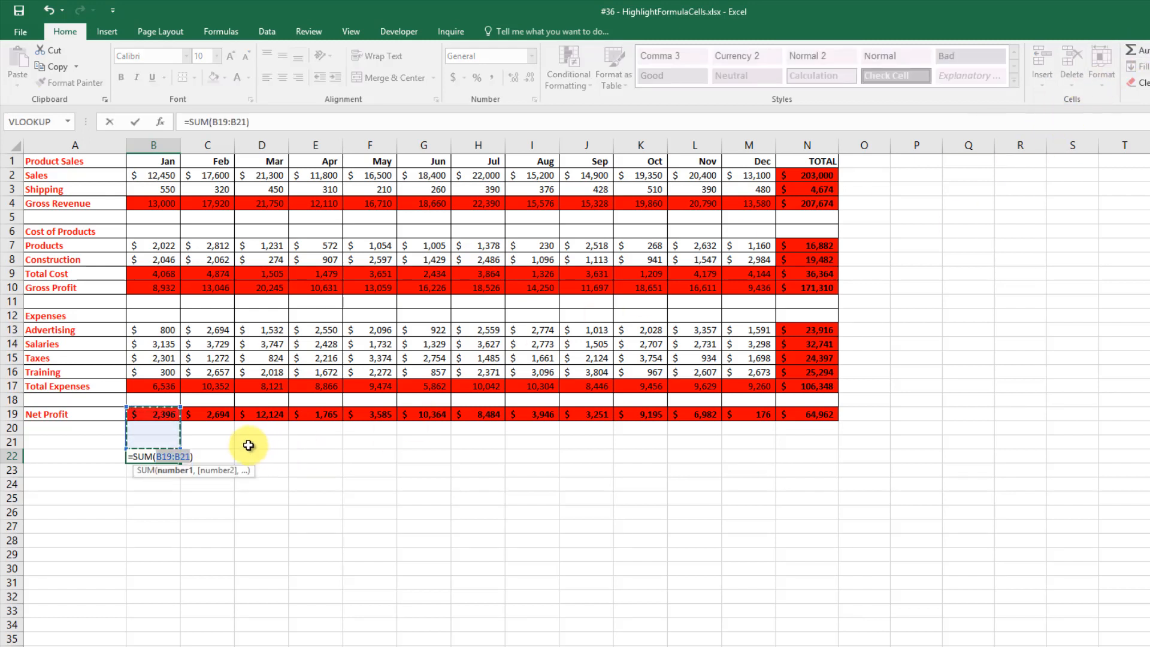
# Enter =SUM(B2:B19) in B22 to total the Jan column.
pyautogui.moveTo(162, 175); pyautogui.dragTo(160, 415)
pyautogui.press('Return')
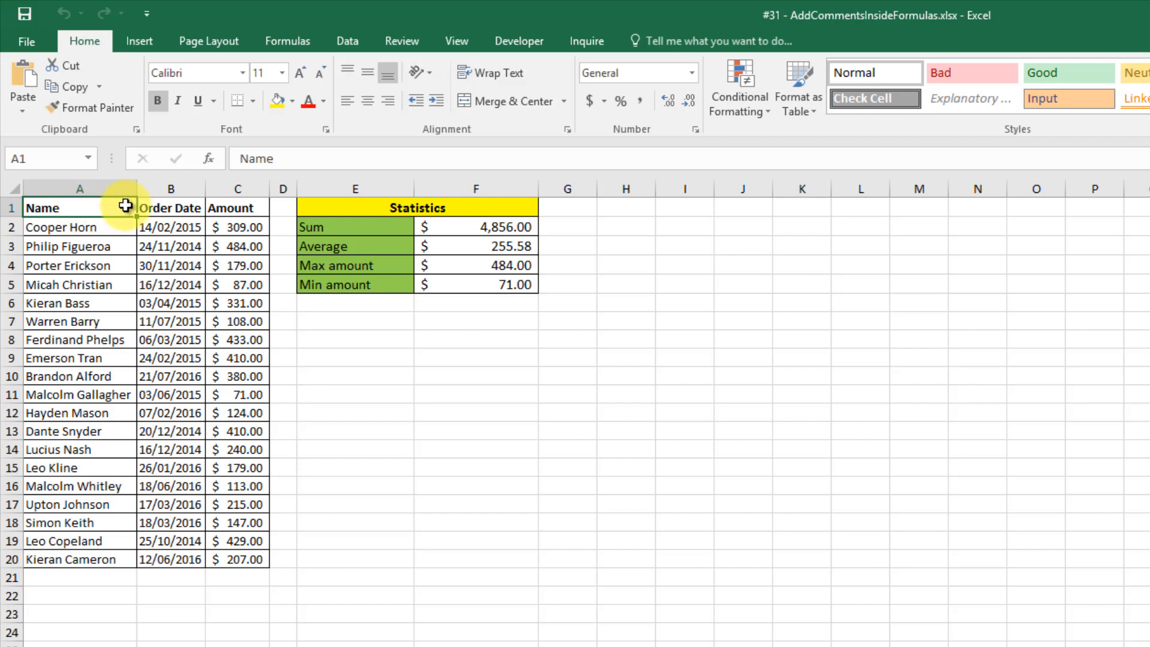
# Change F2's formula to =SUM(C2:C20)+N("COMMENT") and reselect F2 to check it.
pyautogui.doubleClick(523, 230)
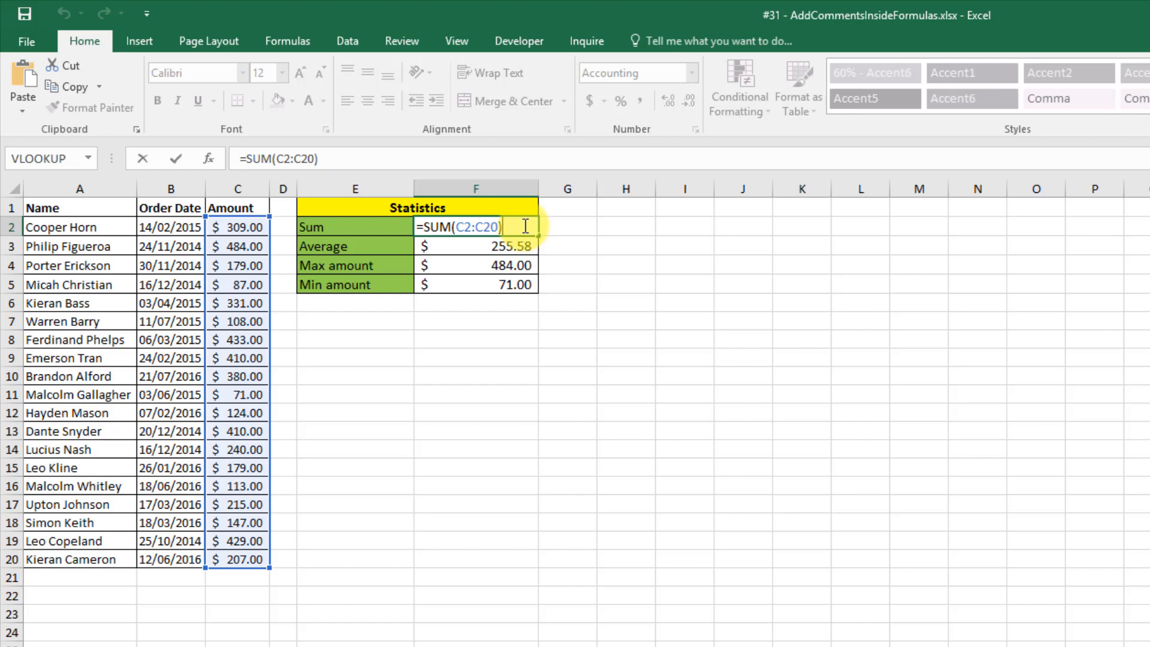
pyautogui.write('+N')
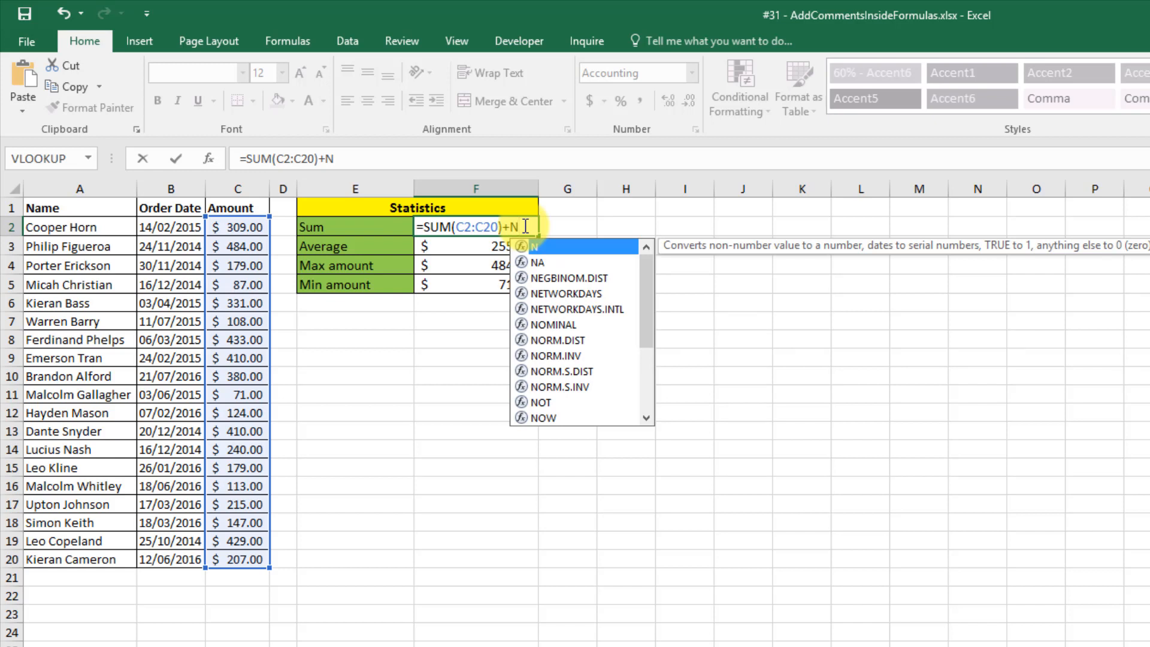
pyautogui.write('(')
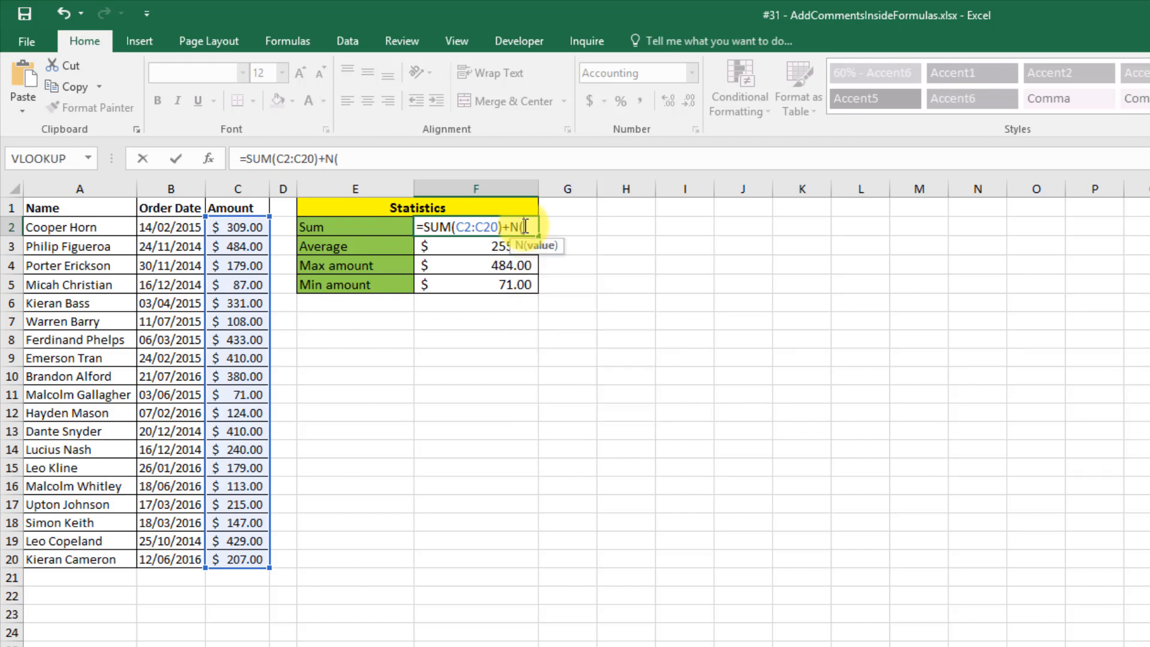
pyautogui.write('"')
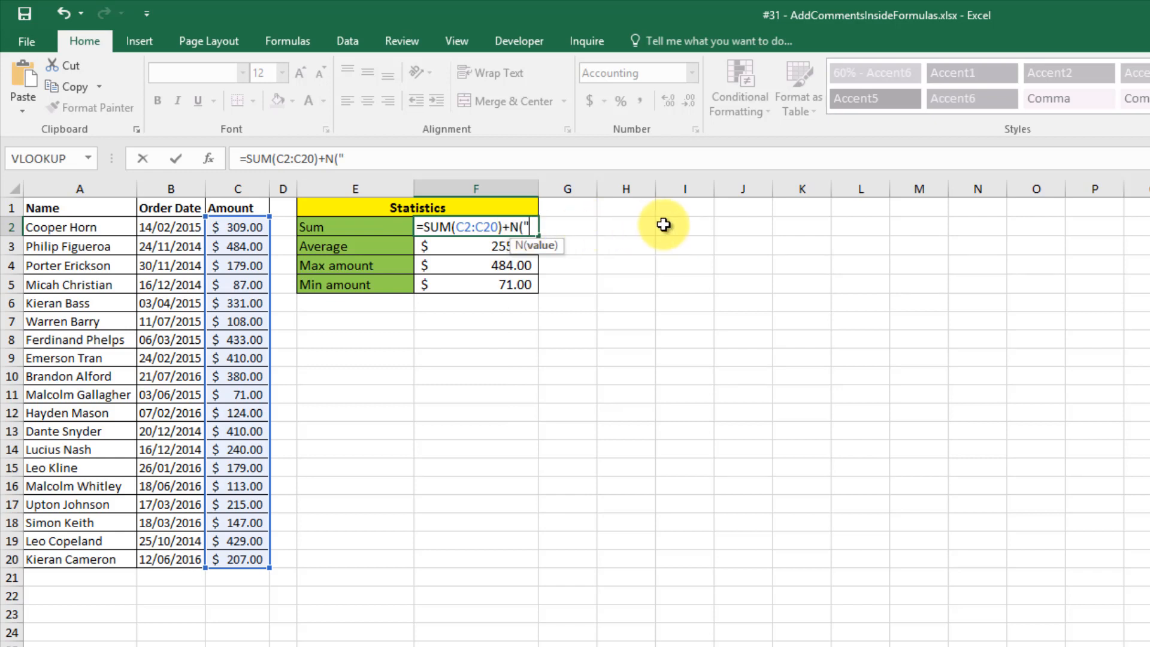
pyautogui.write('COMMENT"')
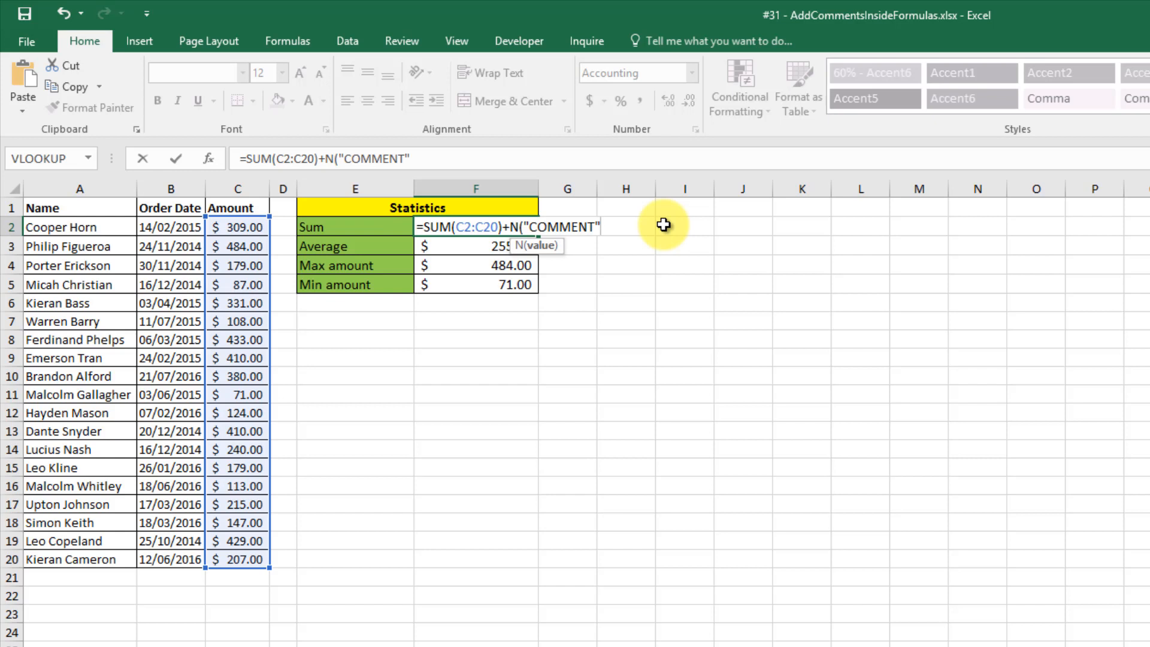
pyautogui.write(')')
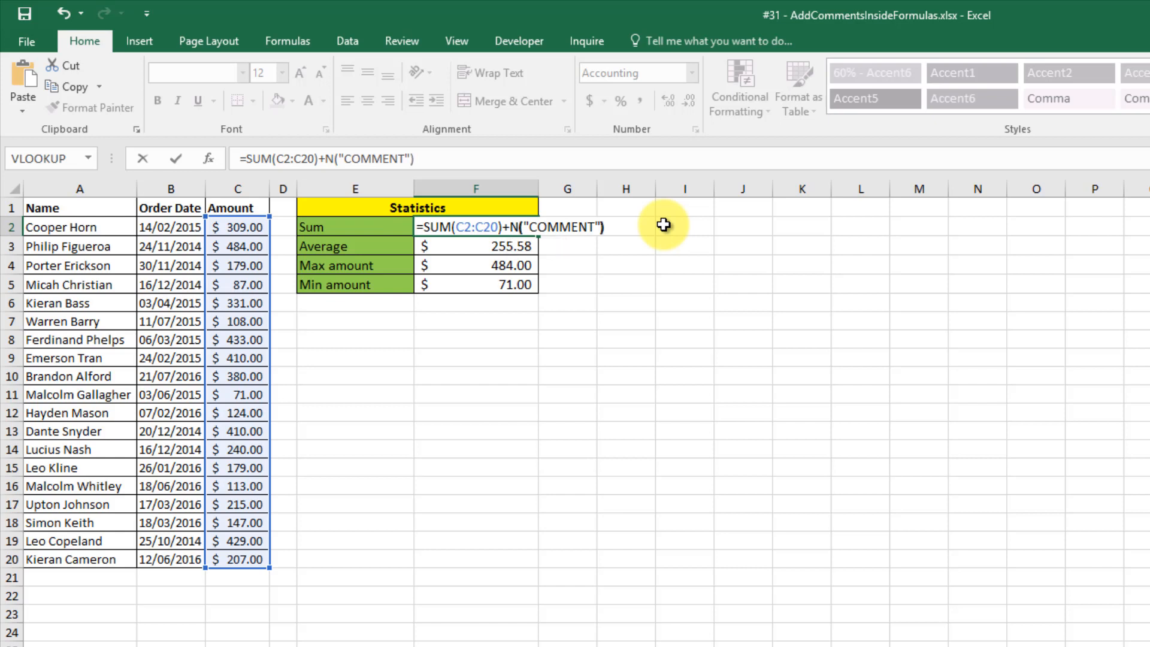
pyautogui.press('Return')
pyautogui.click(494, 226)
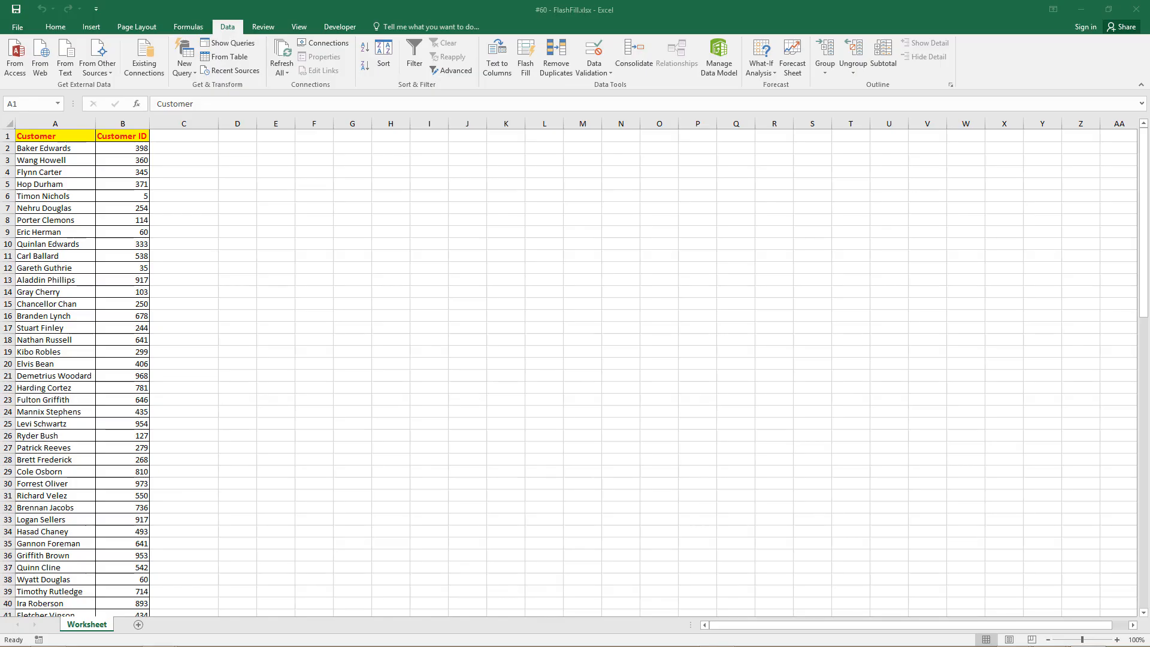
# Switch to the FlashFill workbook, check the first customer name, and select C2.
pyautogui.click(71, 136)
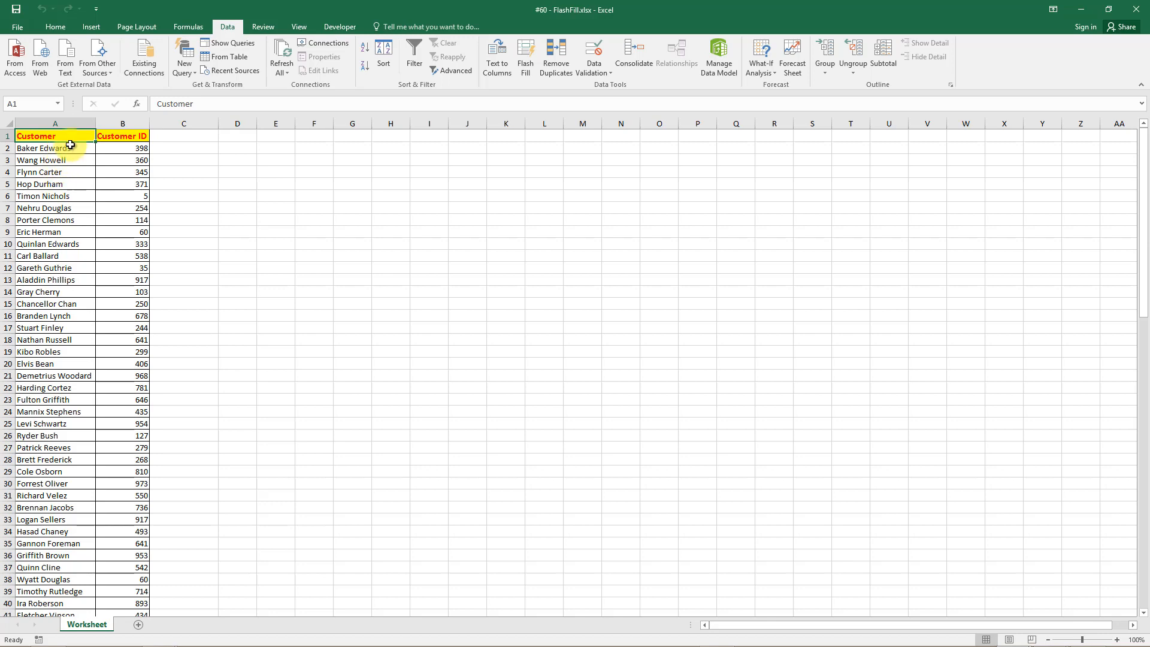
pyautogui.click(62, 148)
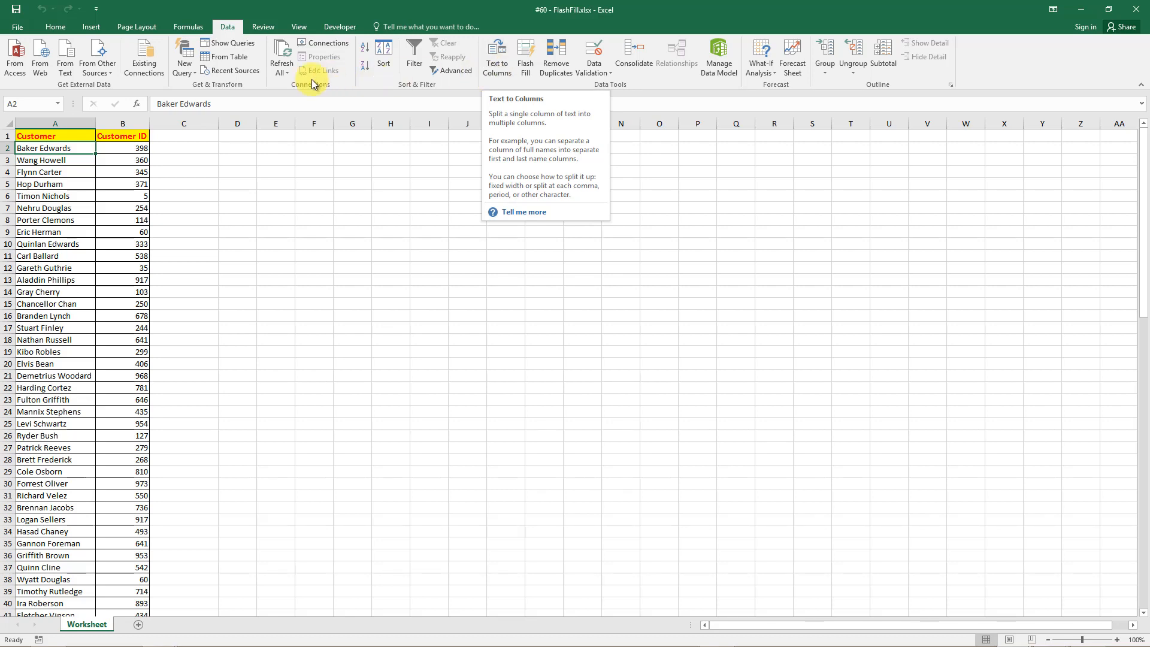
pyautogui.click(187, 144)
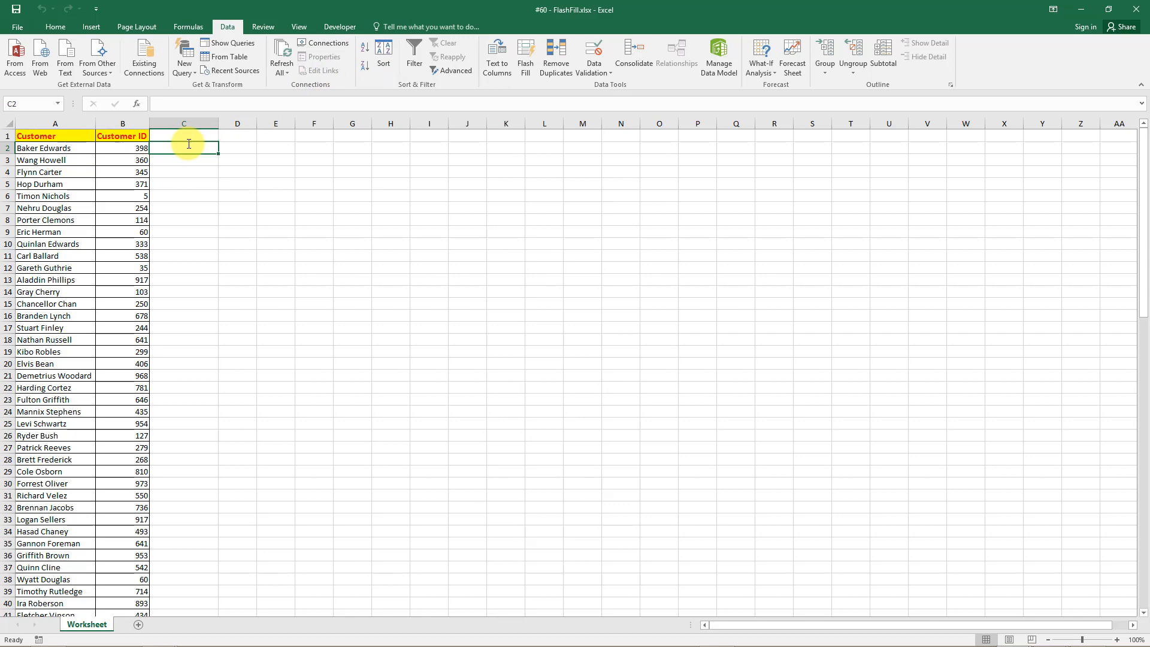
# Type the first two customer names surname-first in C2 and C3, accepting Flash Fill for the rest.
pyautogui.write('Edwards')
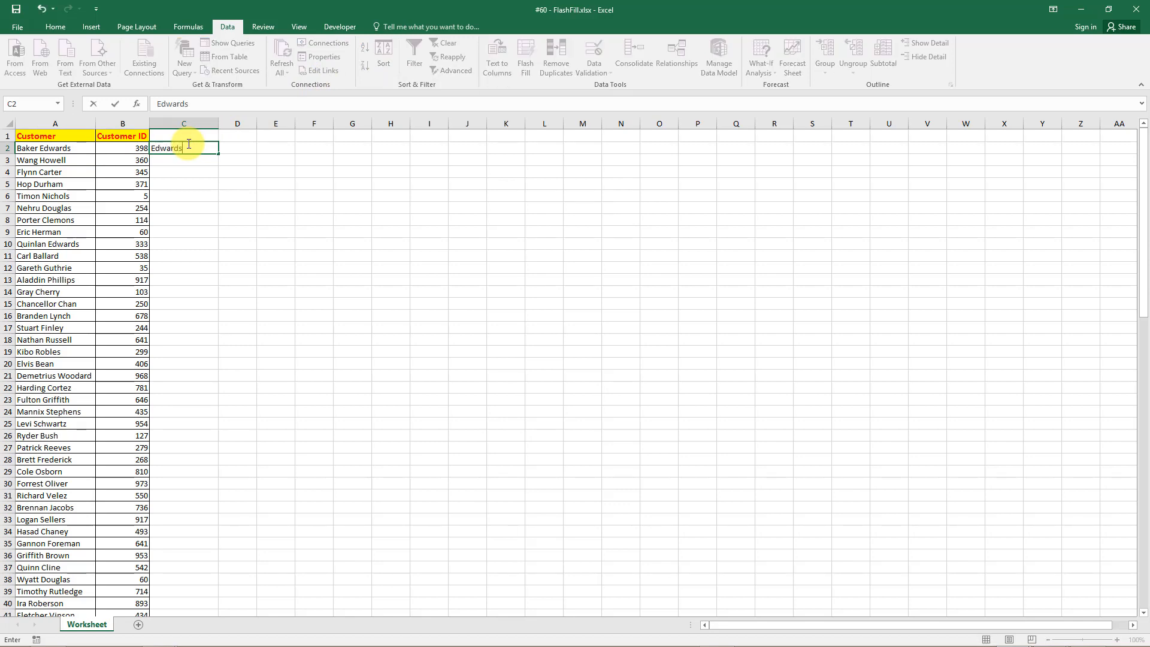
pyautogui.click(189, 144)
pyautogui.write('Baker')
pyautogui.press('Return')
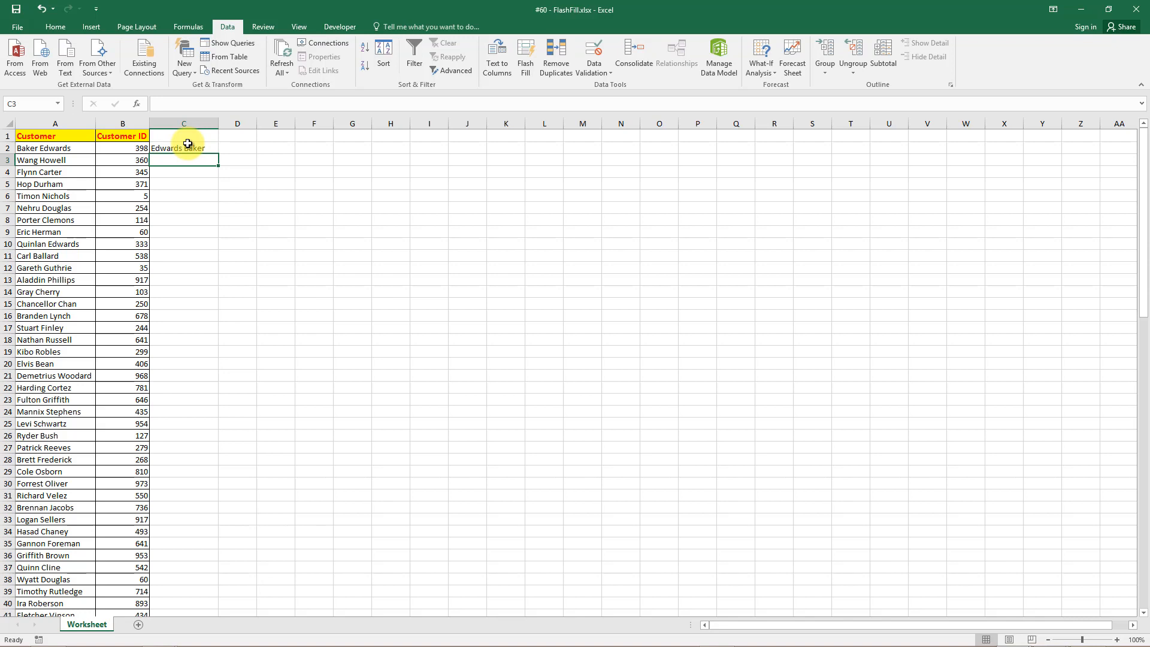
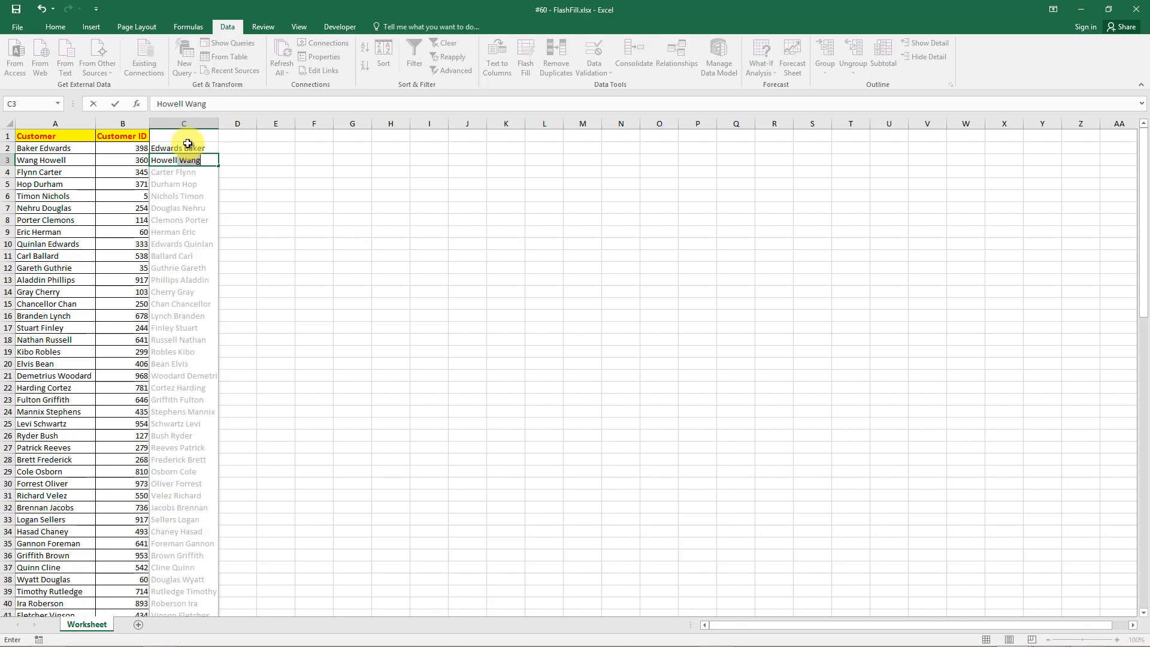
pyautogui.press('Return')
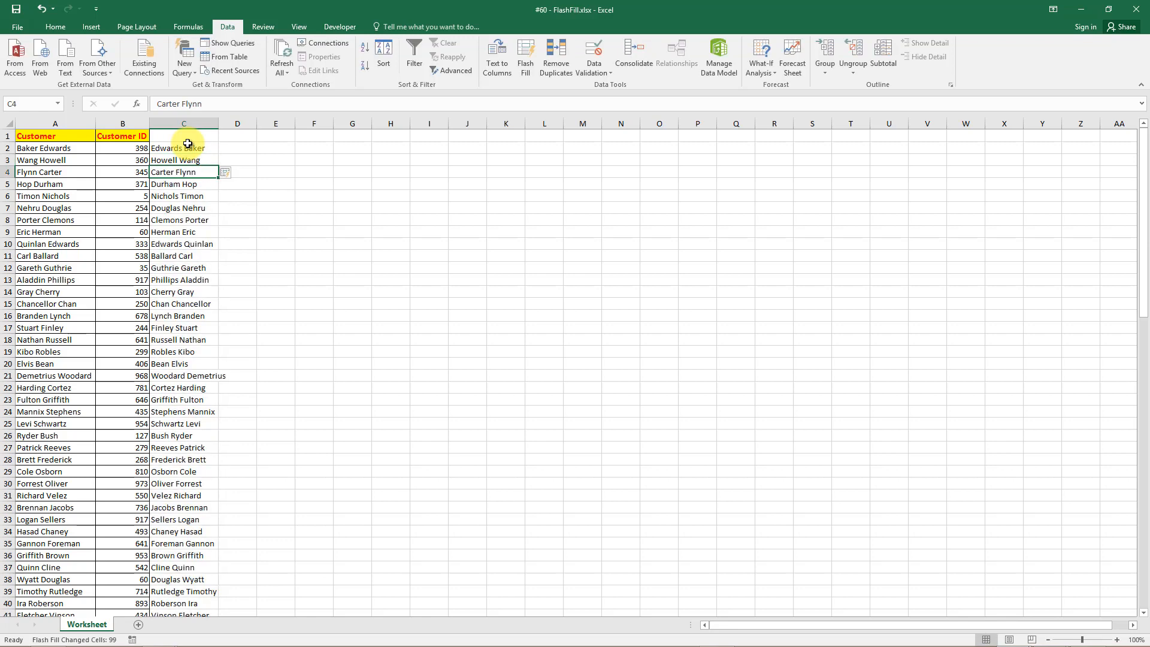
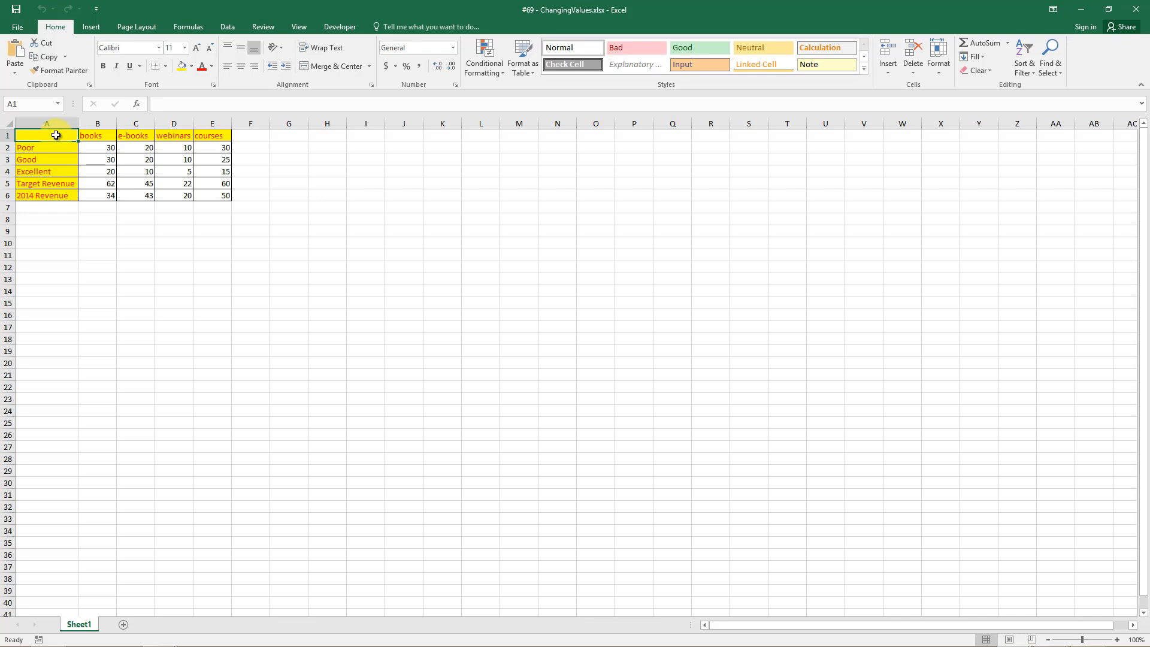
# Add 10 to every number in B2:E6 via Paste Special Add, then clear helper cell A10.
pyautogui.click(38, 242)
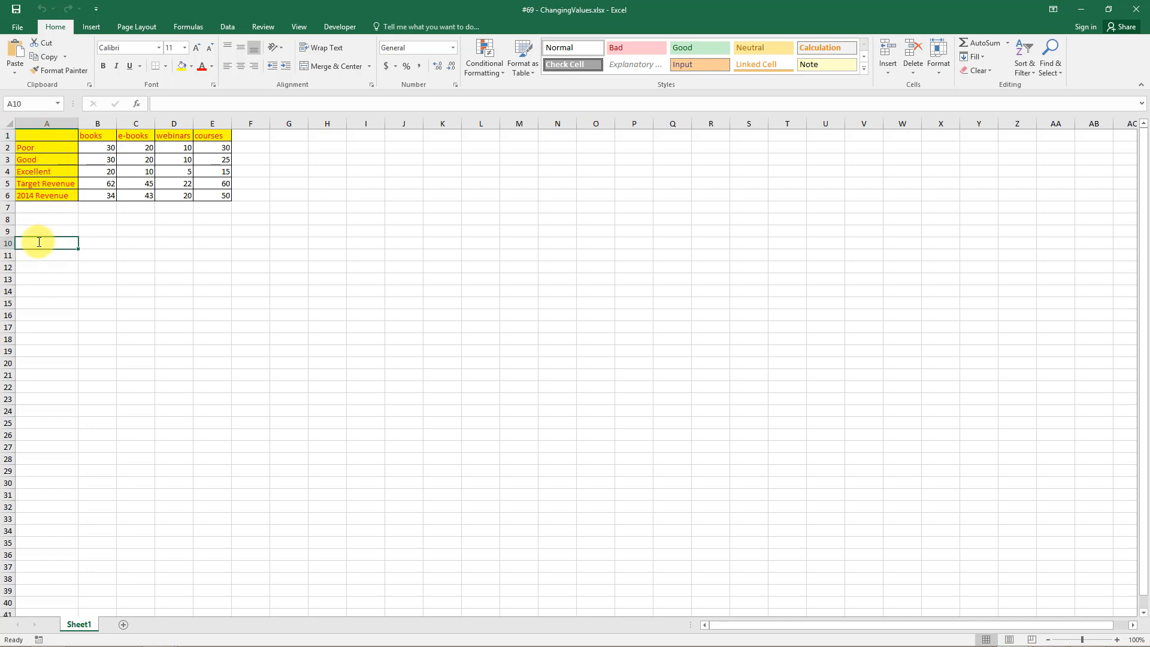
pyautogui.write('10')
pyautogui.press('Return')
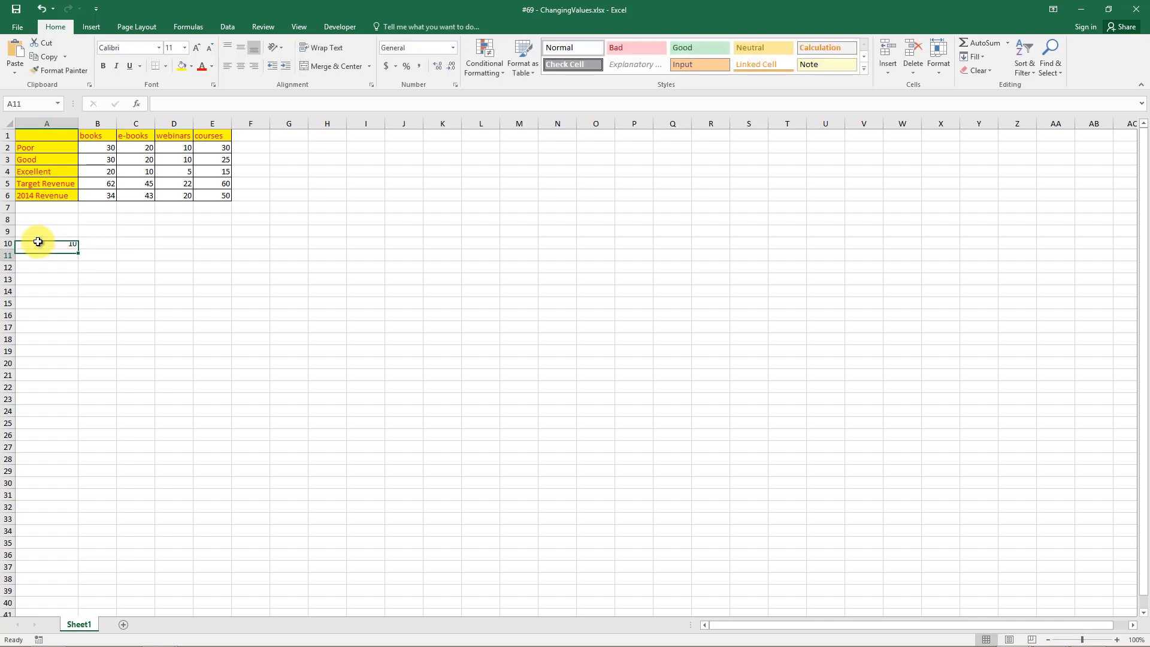
pyautogui.click(42, 239)
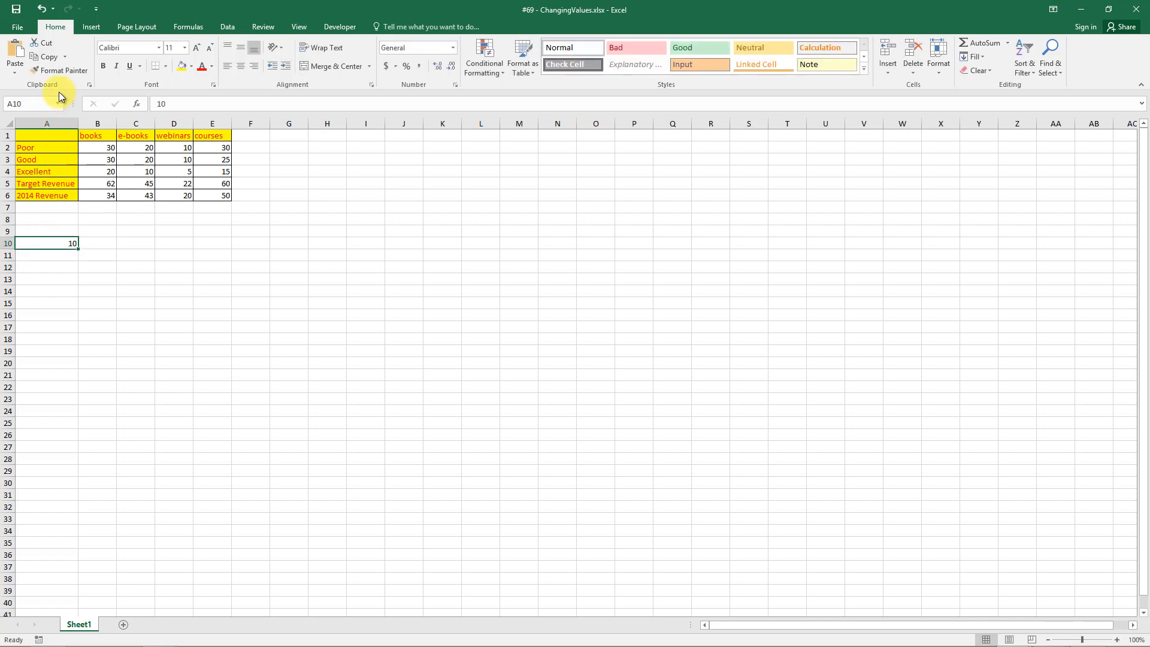
pyautogui.click(53, 57)
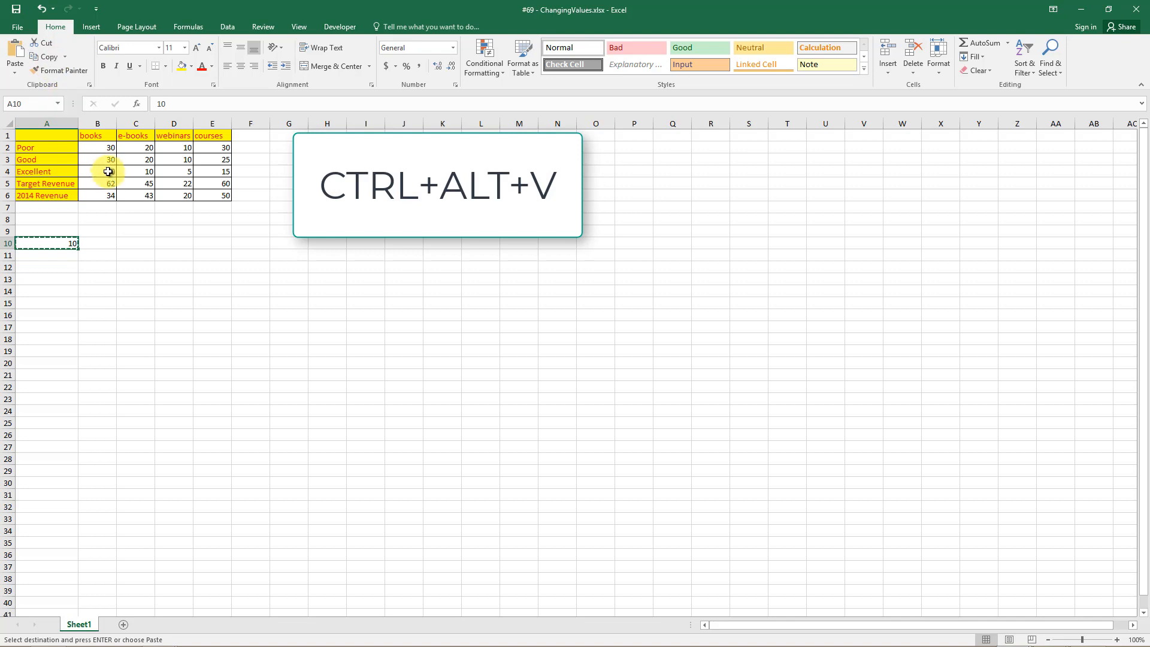
pyautogui.click(106, 152)
pyautogui.moveTo(106, 151); pyautogui.dragTo(210, 199)
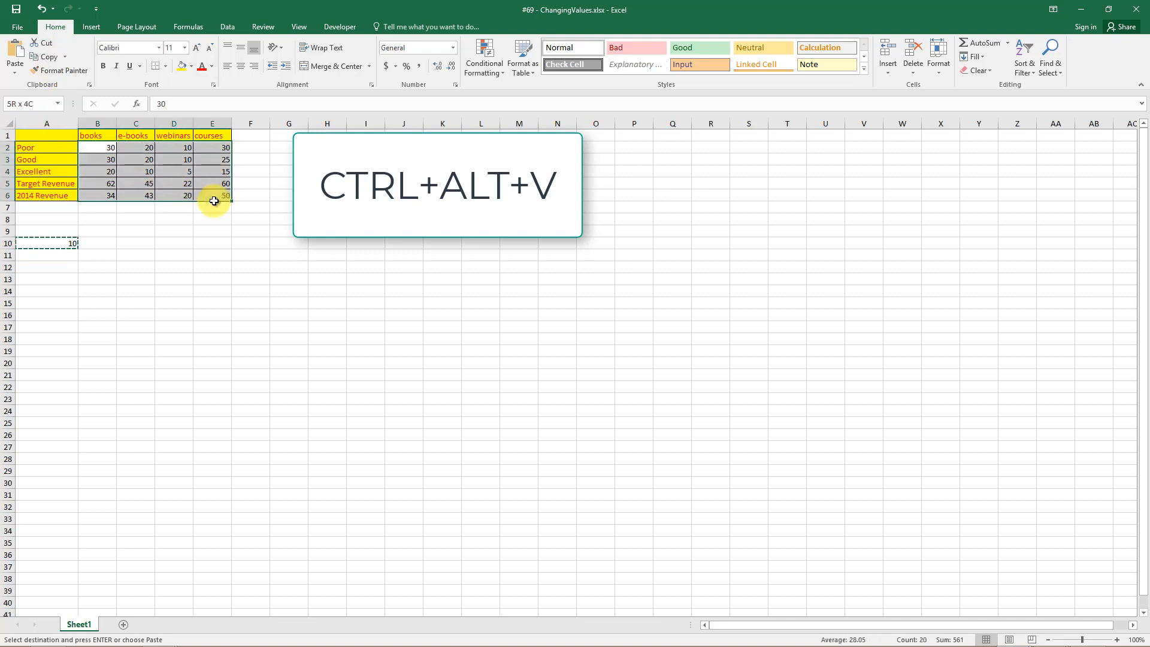
pyautogui.hotkey('ctrl', 'alt', 'v')
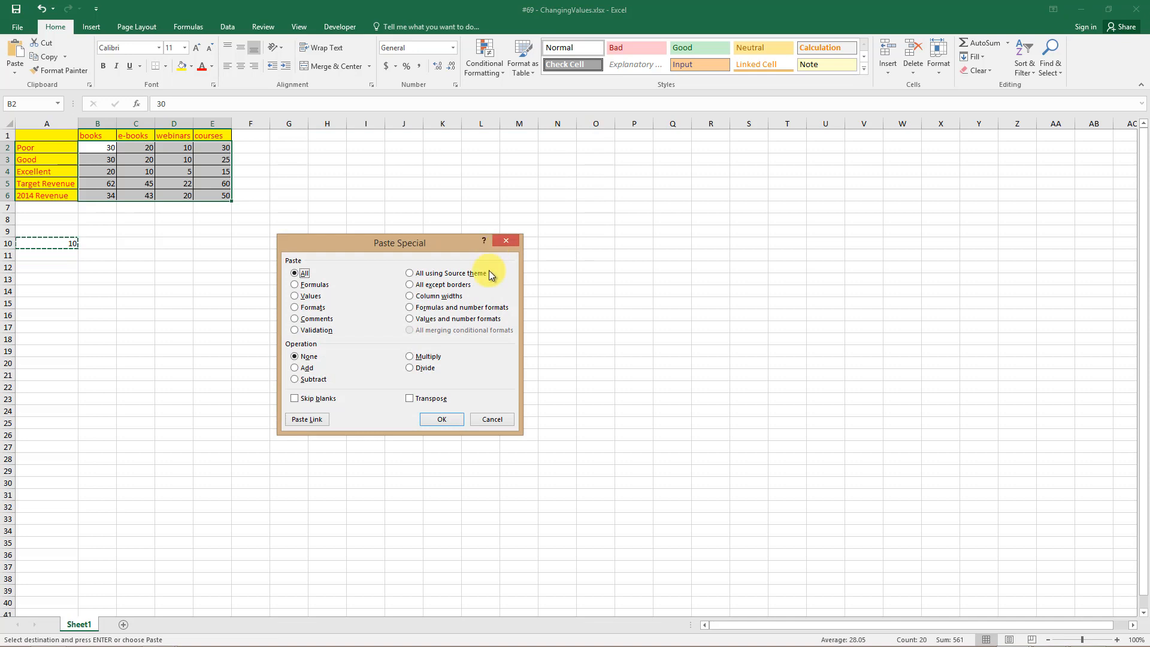
pyautogui.click(300, 368)
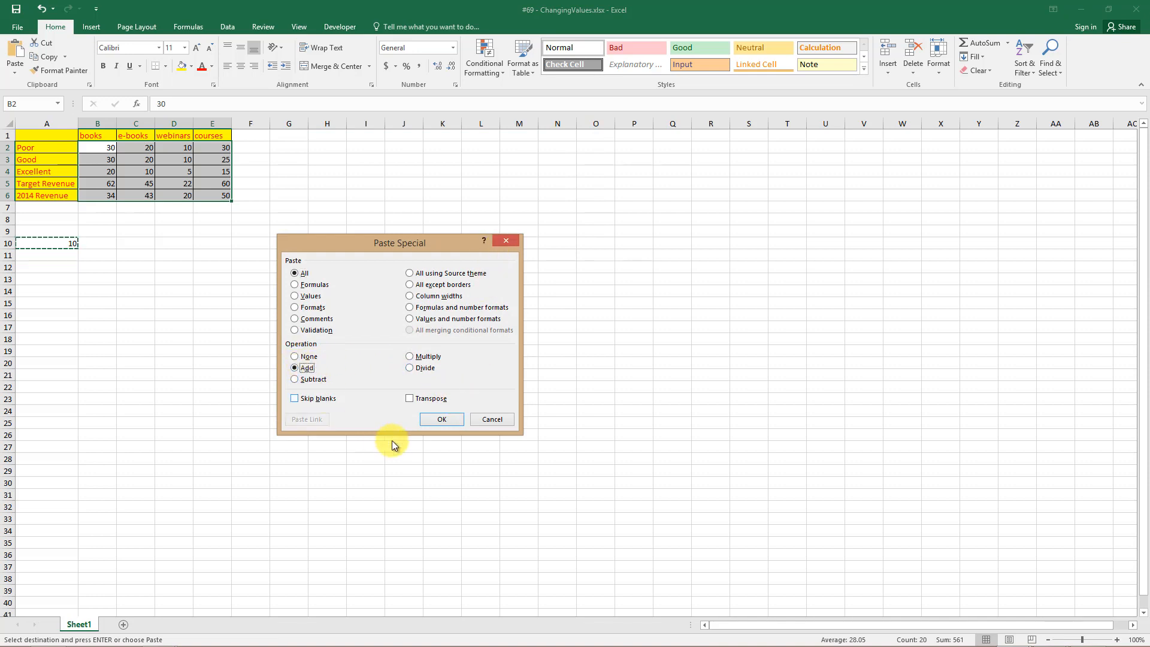
pyautogui.click(440, 419)
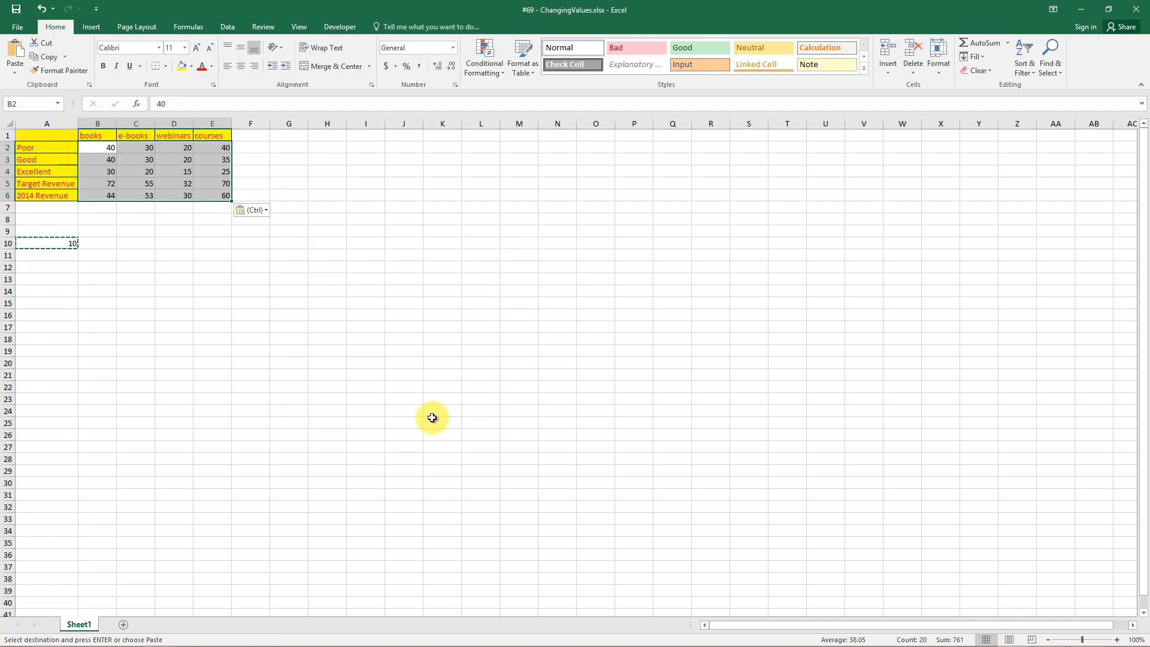
pyautogui.click(62, 239)
pyautogui.press('Delete')
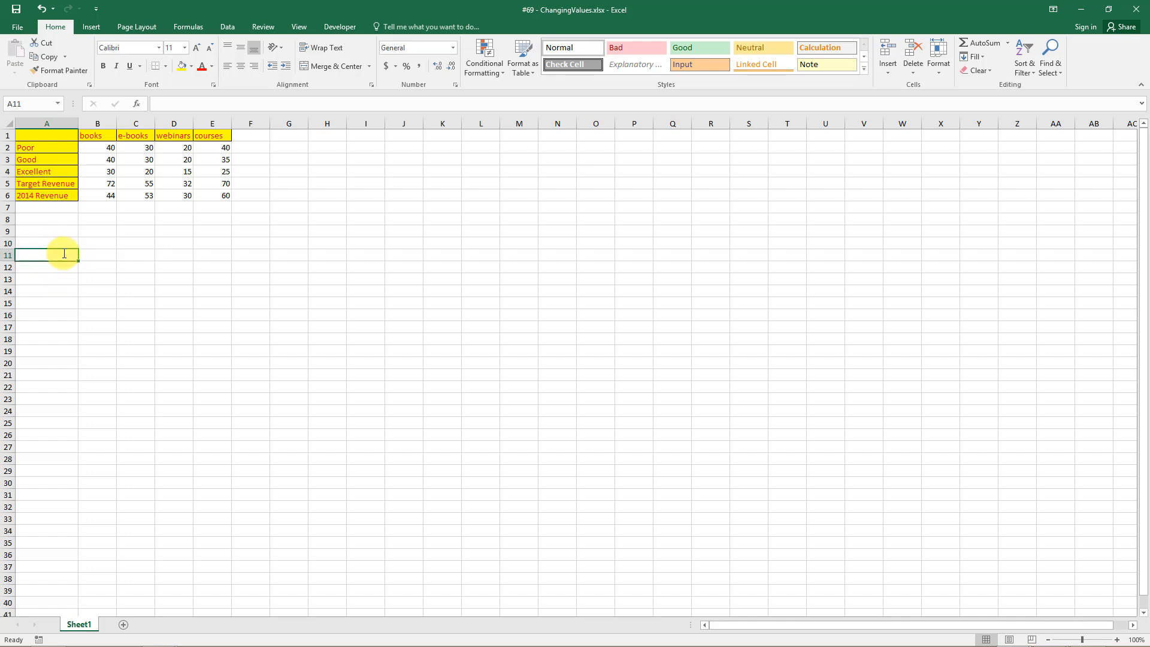
# Multiply every number in B2:E6 by 1.2 using a helper value in A11 and Paste Special Multiply.
pyautogui.write('1.2')
pyautogui.press('Return')
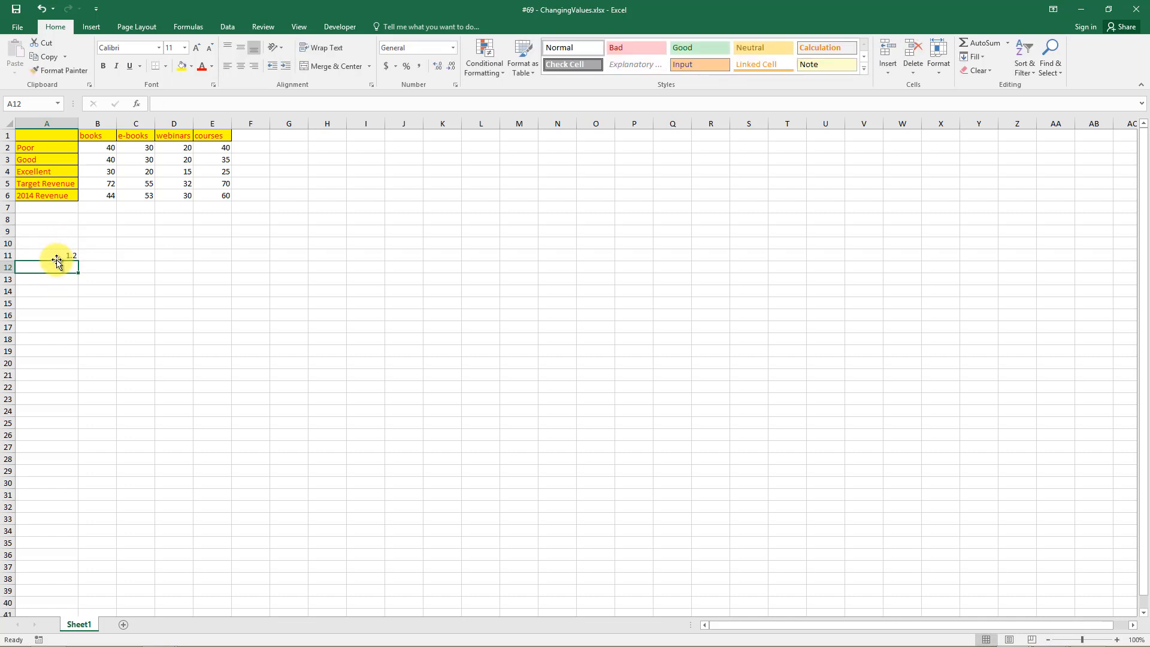
pyautogui.click(53, 253)
pyautogui.hotkey('ctrl', 'c')
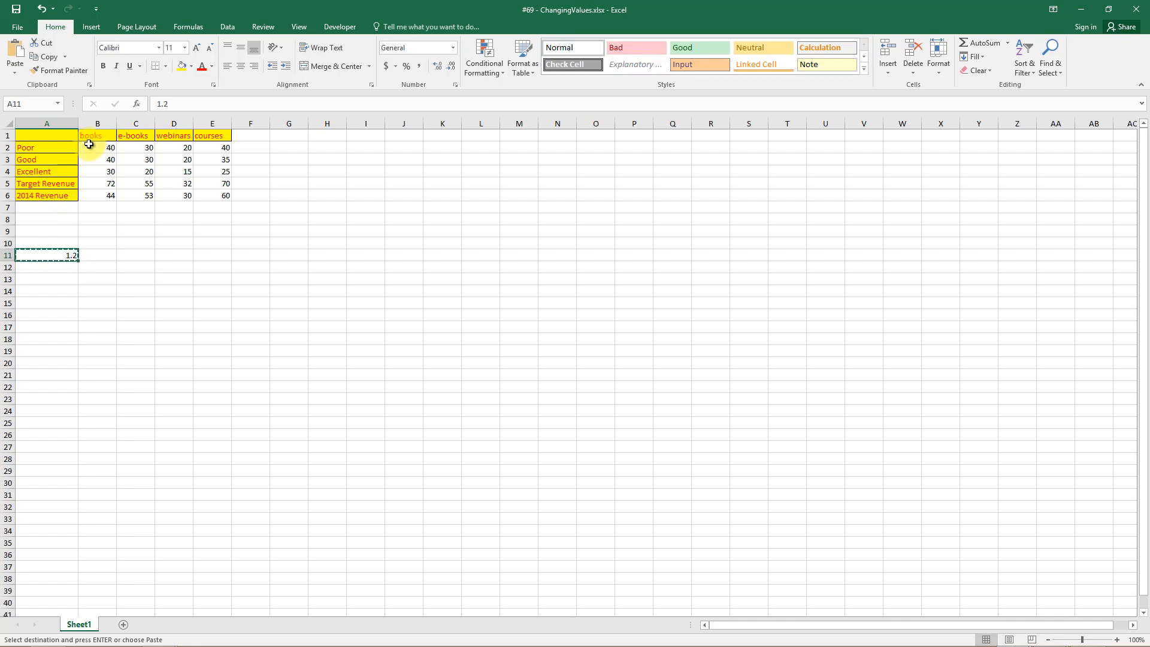
pyautogui.moveTo(87, 146); pyautogui.dragTo(229, 191)
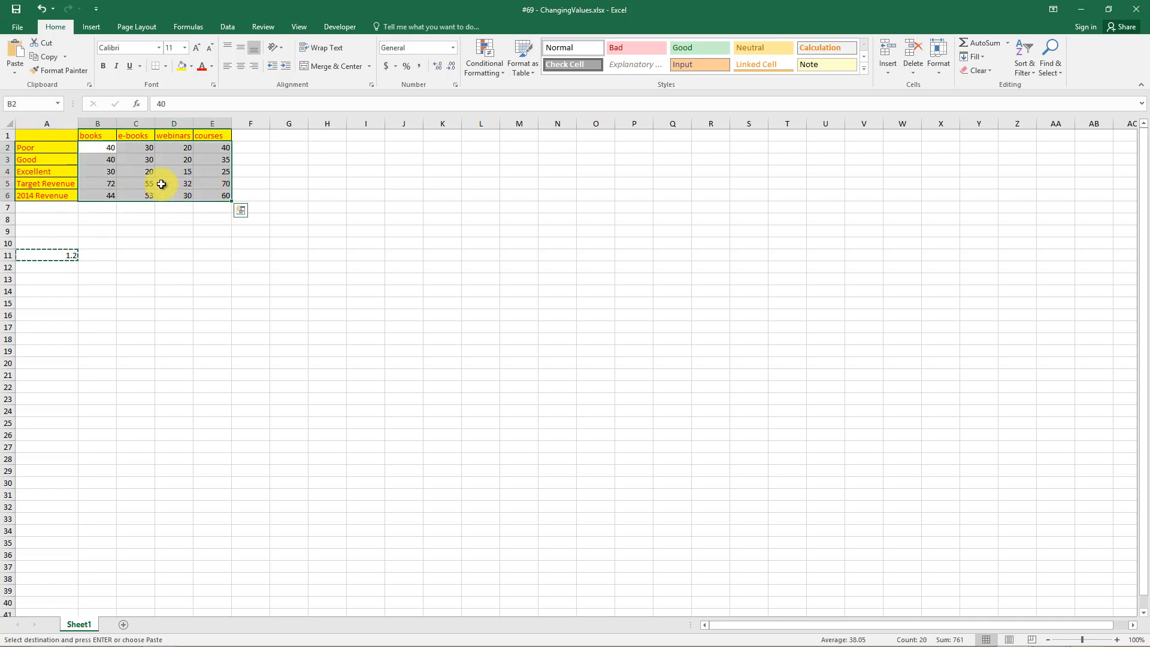
pyautogui.click(10, 74)
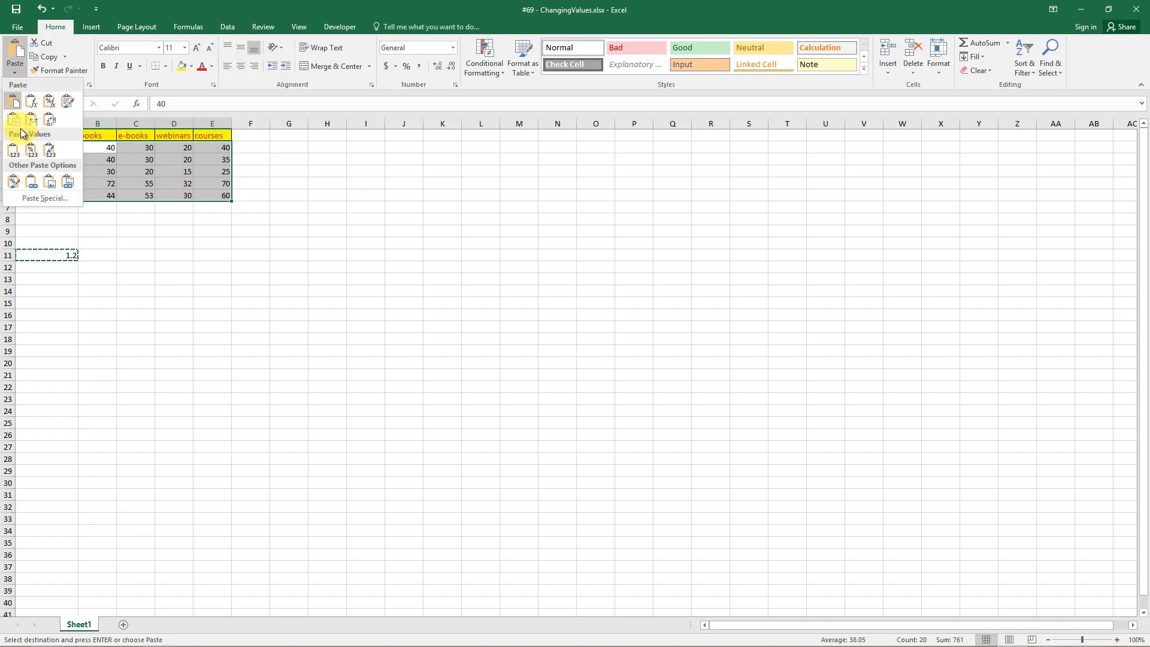
pyautogui.click(27, 193)
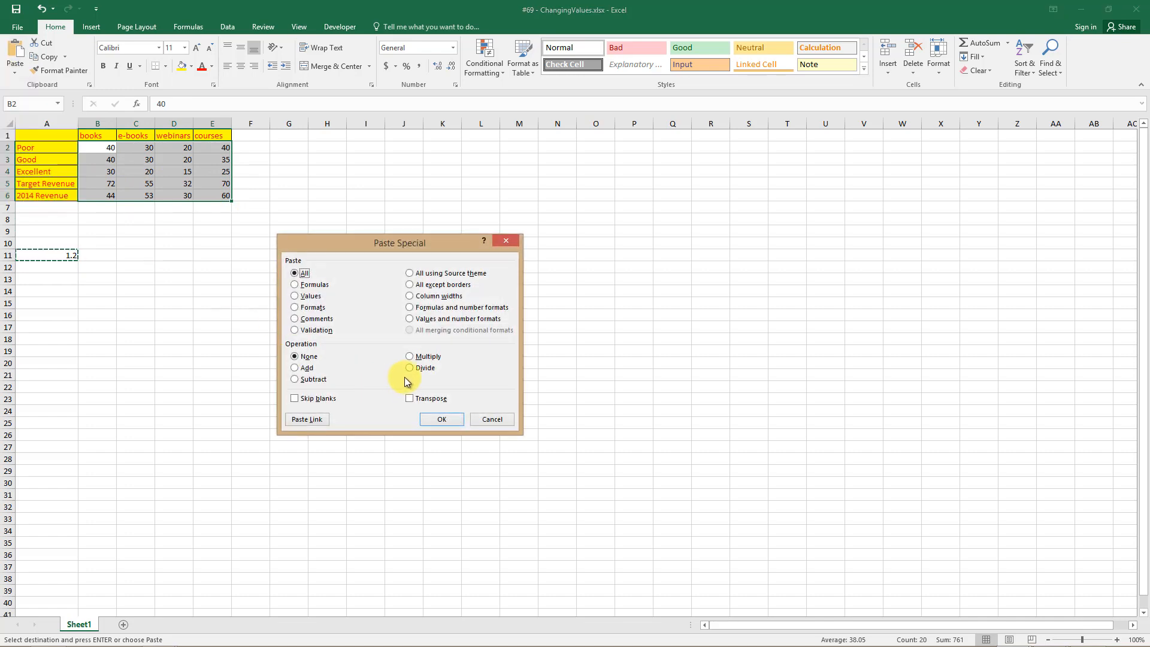
pyautogui.click(410, 357)
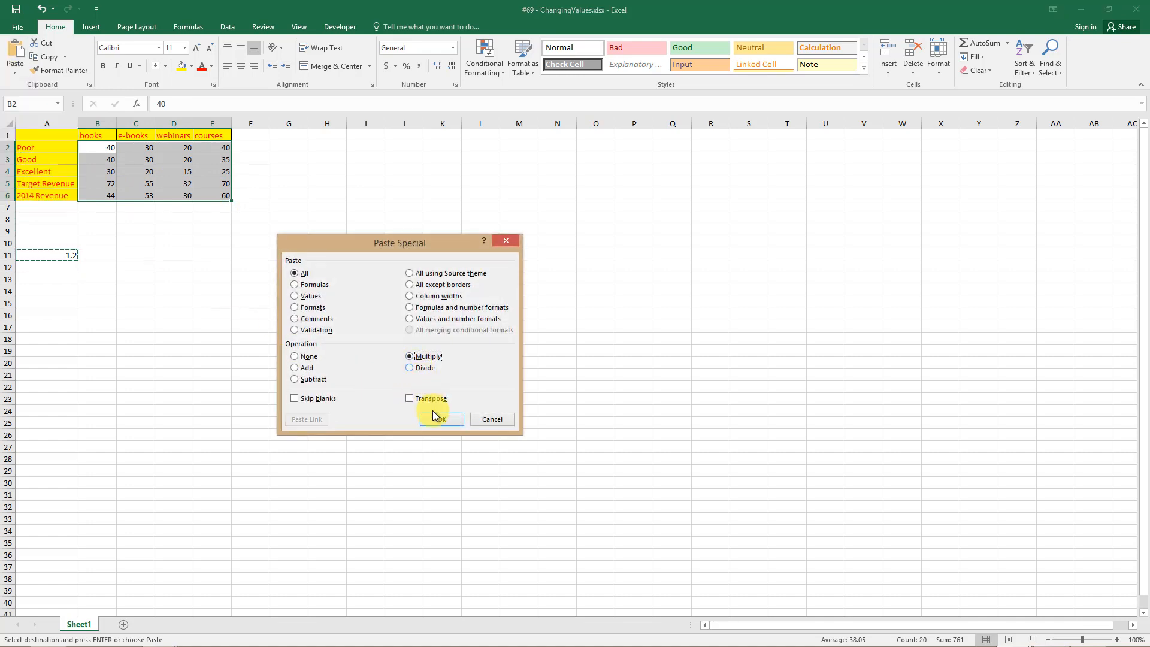
pyautogui.click(440, 419)
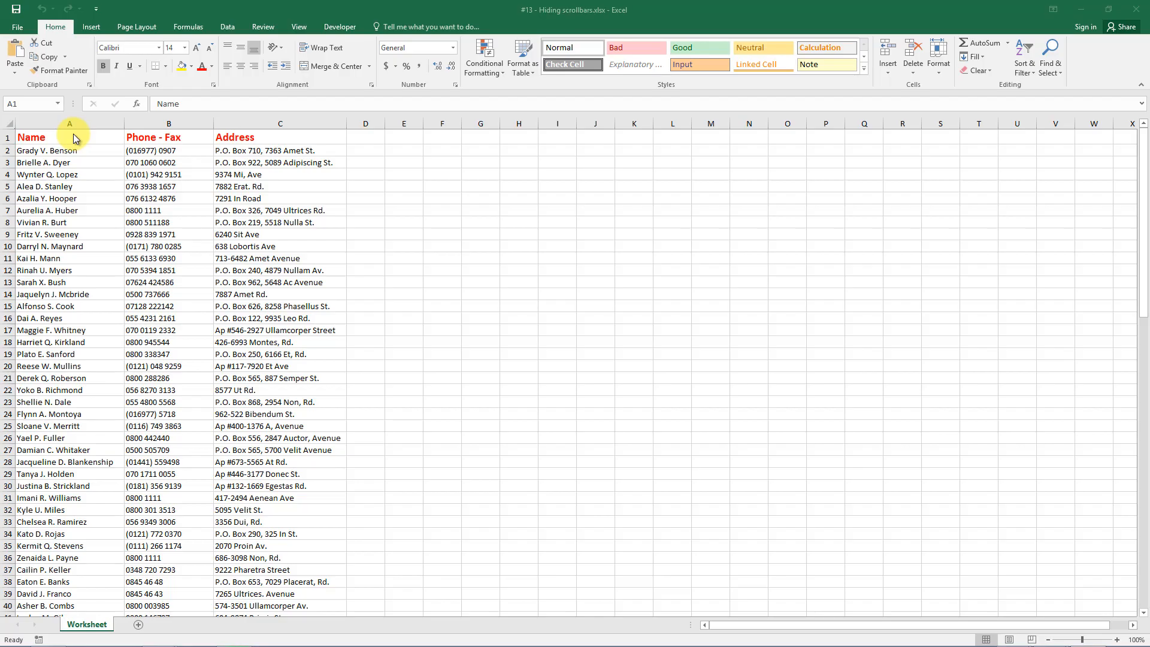
# Untick Show horizontal scroll bar, Show vertical scroll bar and Show sheet tabs in Advanced options.
pyautogui.click(73, 133)
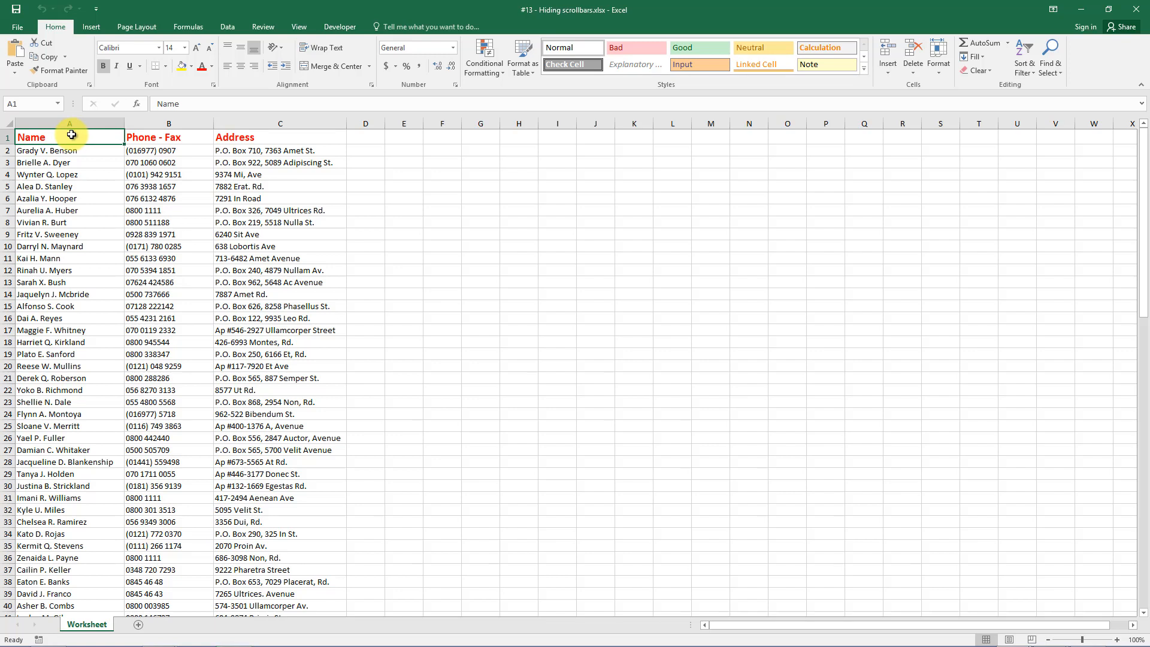
pyautogui.click(16, 28)
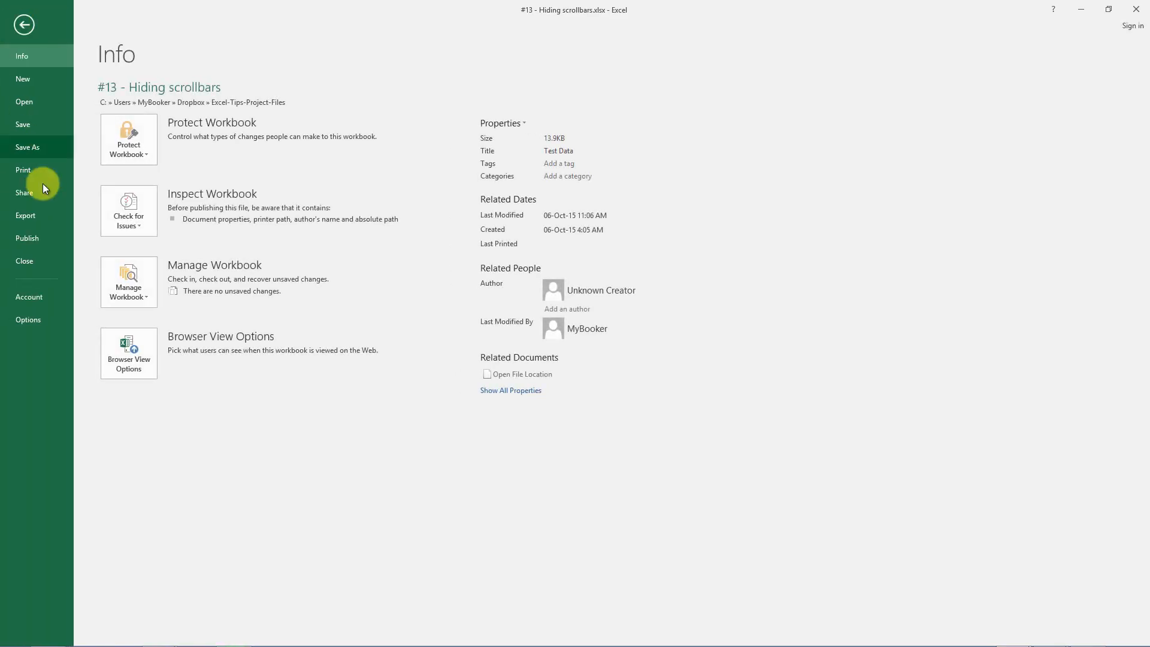
pyautogui.click(45, 317)
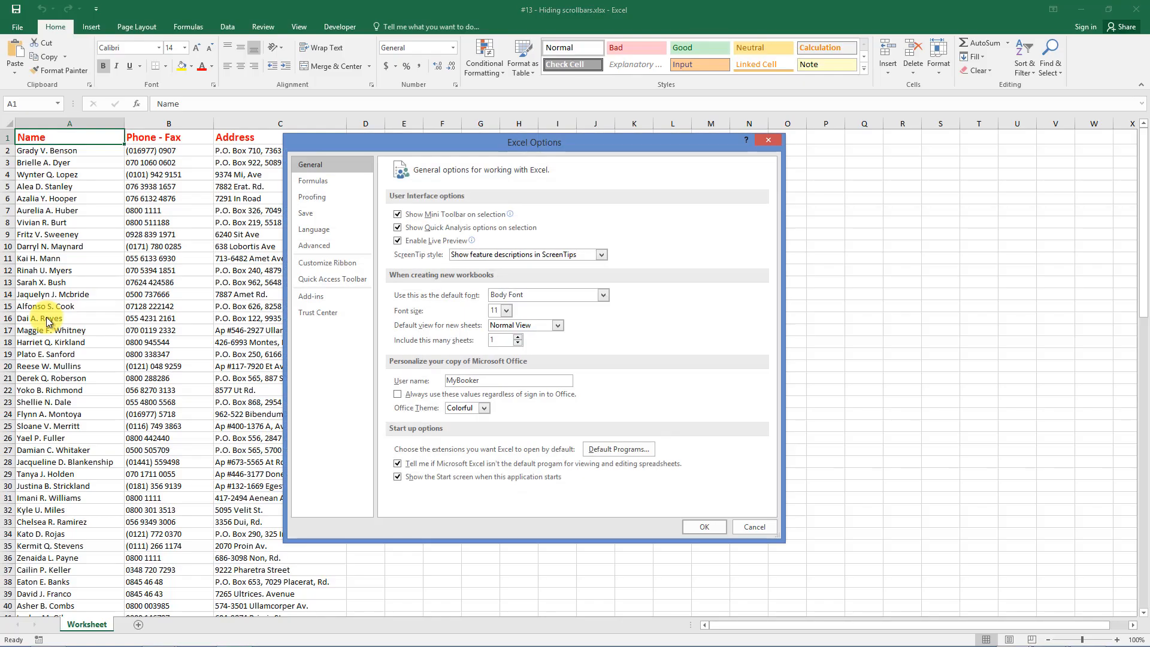
pyautogui.click(314, 245)
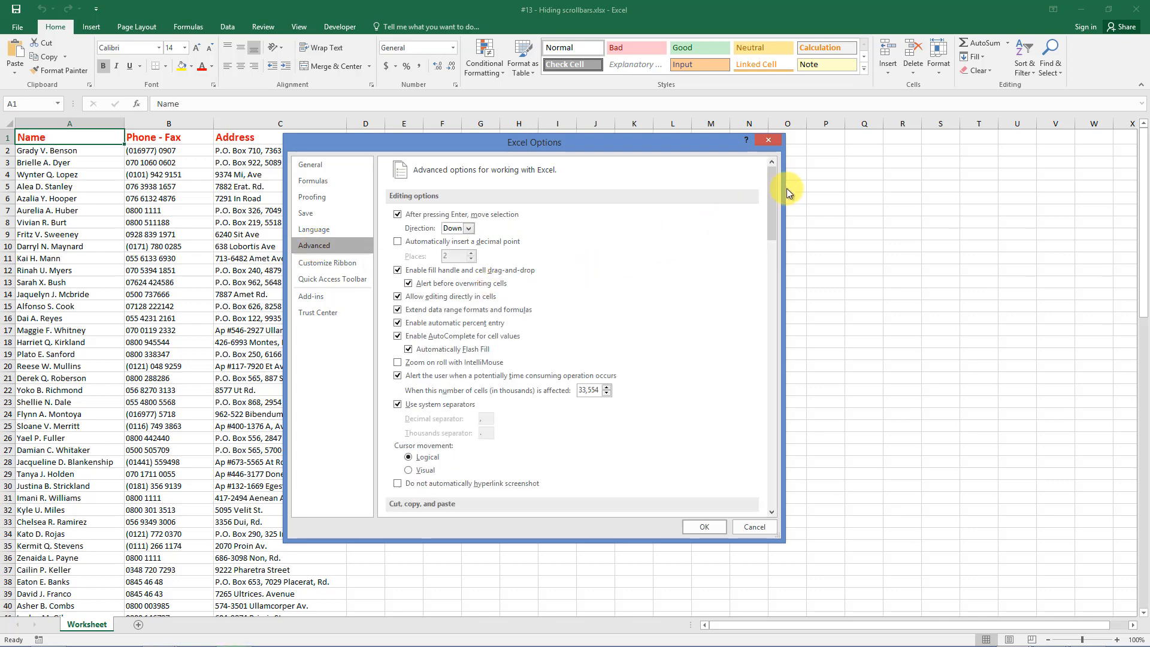
pyautogui.moveTo(772, 190); pyautogui.dragTo(771, 352)
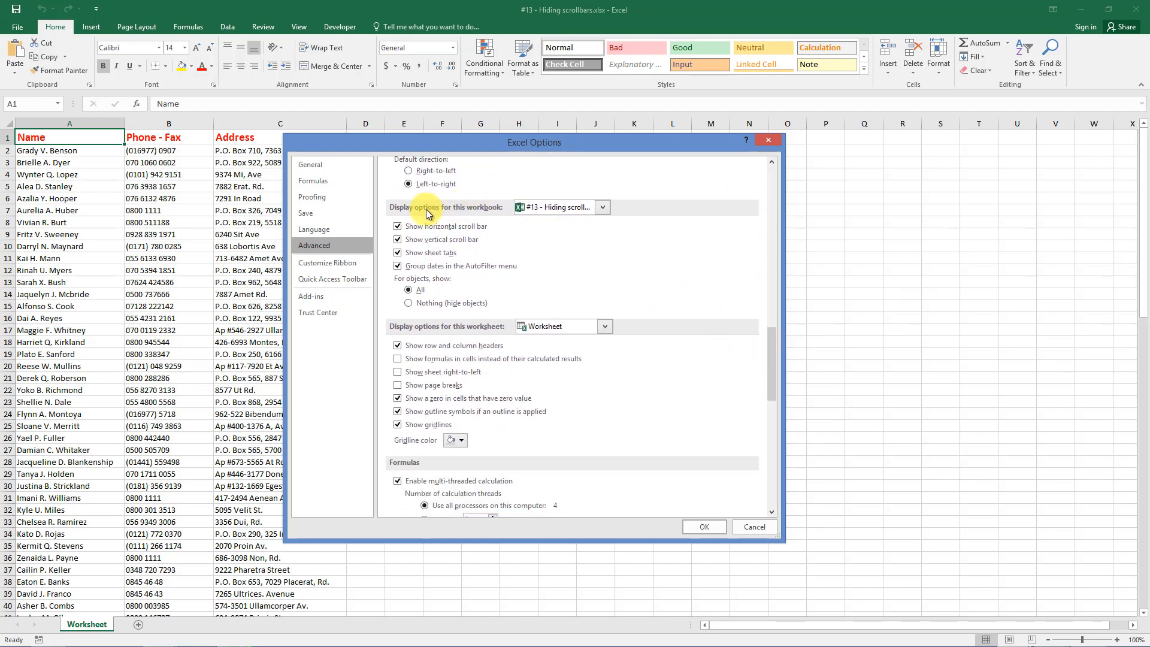
pyautogui.click(398, 228)
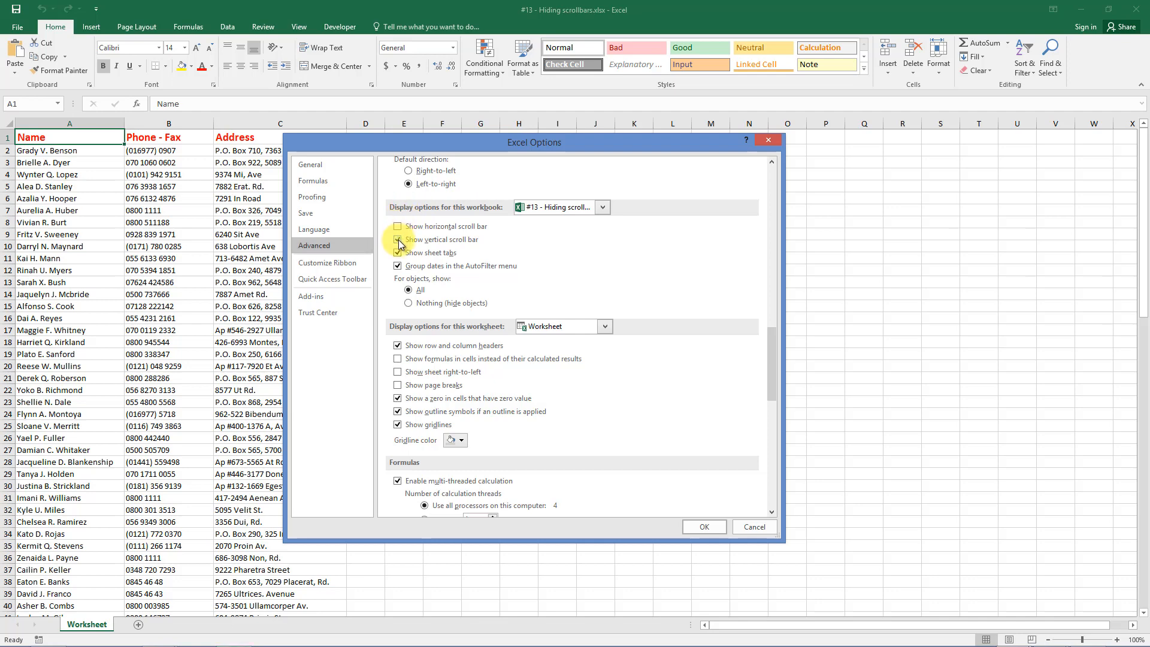
pyautogui.click(398, 240)
pyautogui.click(398, 253)
pyautogui.click(703, 527)
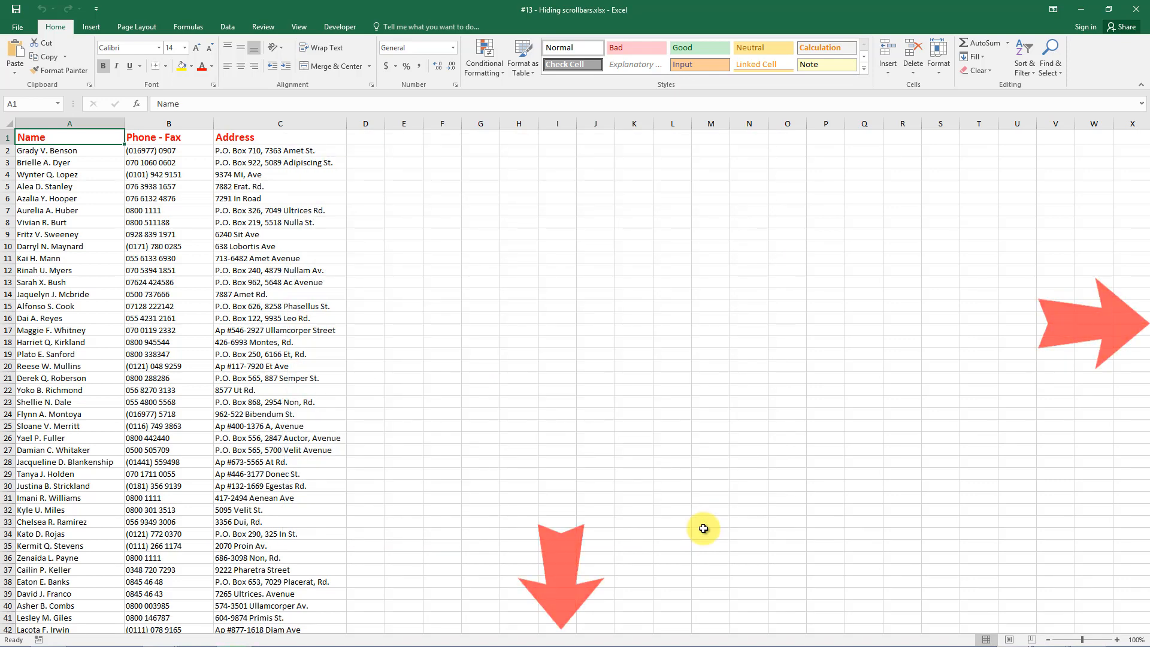
pyautogui.press('Down')
pyautogui.press('Down')
pyautogui.press('Down')
pyautogui.press('Down')
pyautogui.press('Down')
pyautogui.press('Down')
pyautogui.press('Down')
pyautogui.press('Down')
pyautogui.press('Down')
pyautogui.press('Down')
pyautogui.press('Down')
pyautogui.press('Down')
pyautogui.press('Down')
pyautogui.press('Down')
pyautogui.press('Down')
pyautogui.press('Down')
pyautogui.press('Down')
pyautogui.press('Down')
pyautogui.press('Down')
pyautogui.press('Down')
pyautogui.press('Down')
pyautogui.press('Down')
pyautogui.press('Down')
pyautogui.press('Down')
pyautogui.press('Down')
pyautogui.press('Down')
pyautogui.press('Down')
pyautogui.press('Down')
pyautogui.press('Down')
pyautogui.press('Down')
pyautogui.press('Down')
pyautogui.press('Down')
pyautogui.press('Down')
pyautogui.press('Down')
pyautogui.press('Down')
pyautogui.press('Down')
pyautogui.press('Down')
pyautogui.press('Down')
pyautogui.press('Down')
pyautogui.press('Down')
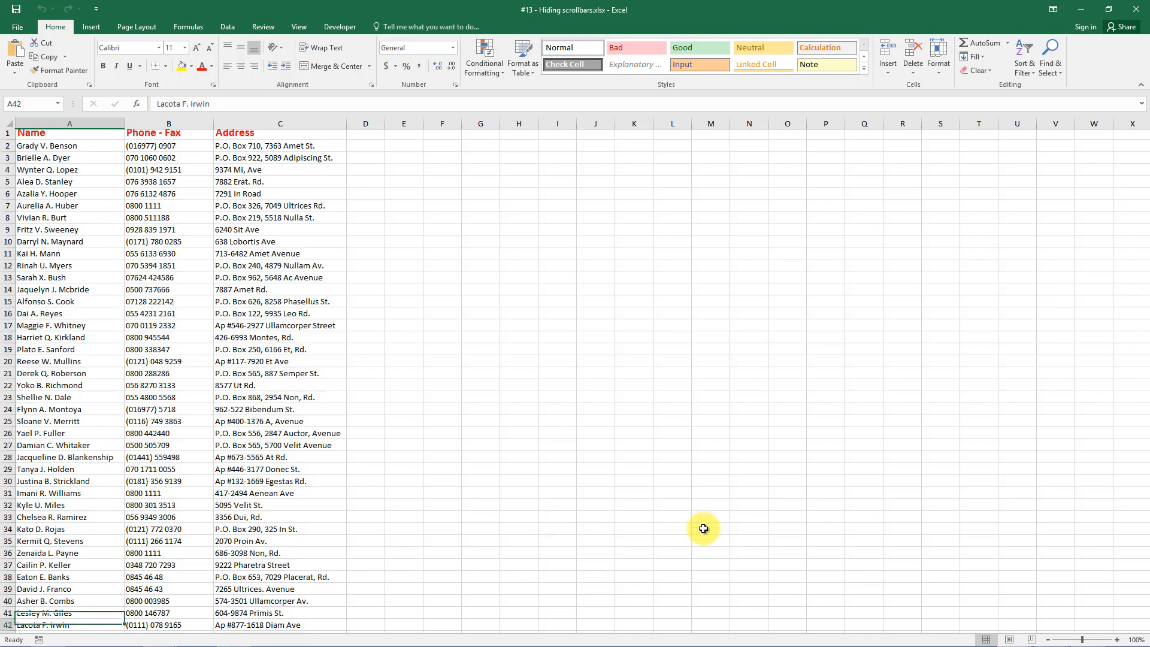
pyautogui.press('Up')
pyautogui.press('Up')
pyautogui.press('Up')
pyautogui.press('Up')
pyautogui.press('Up')
pyautogui.press('Up')
pyautogui.press('Up')
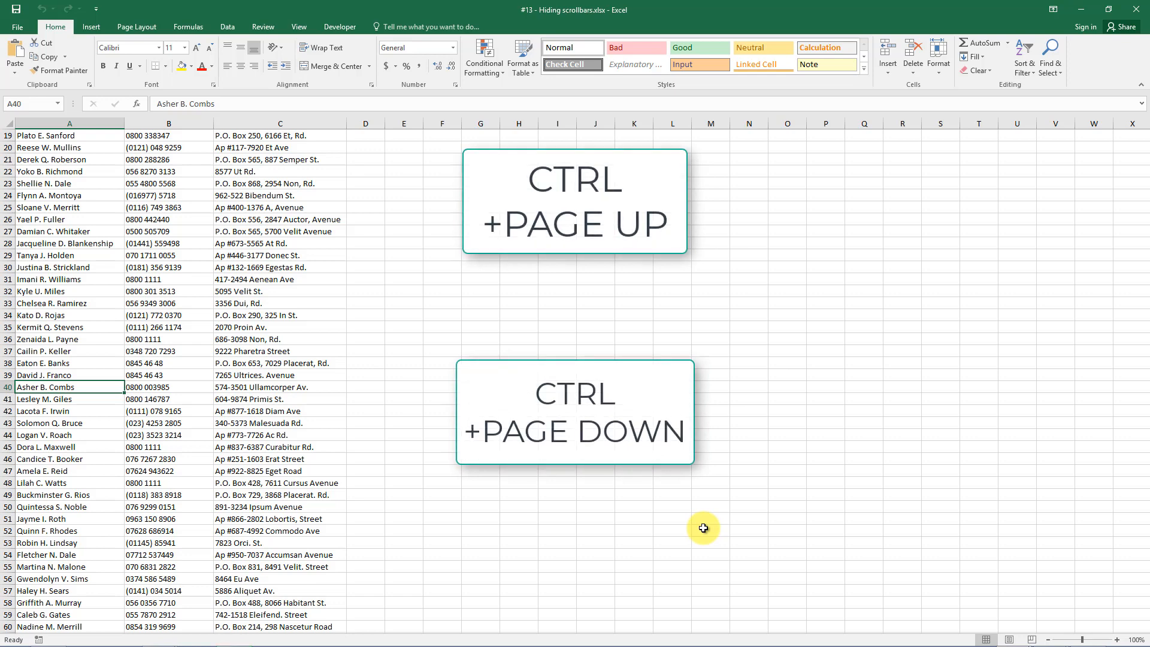
# Re-tick Show horizontal scroll bar, Show vertical scroll bar and Show sheet tabs in Advanced options.
pyautogui.click(14, 27)
pyautogui.click(38, 316)
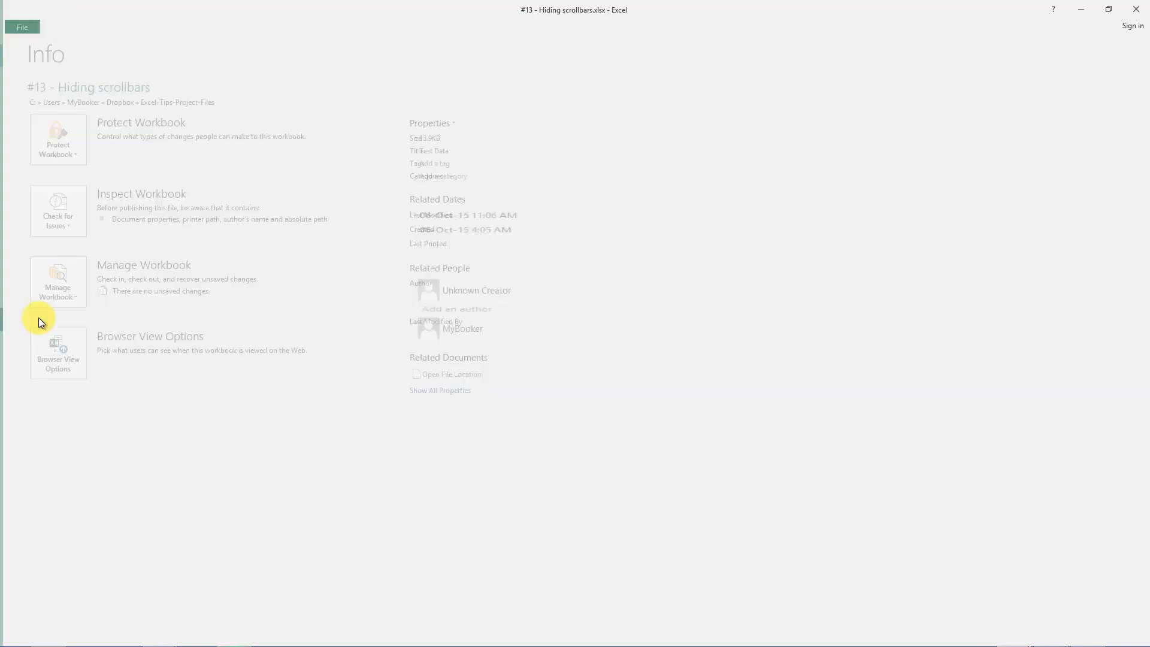
pyautogui.click(330, 247)
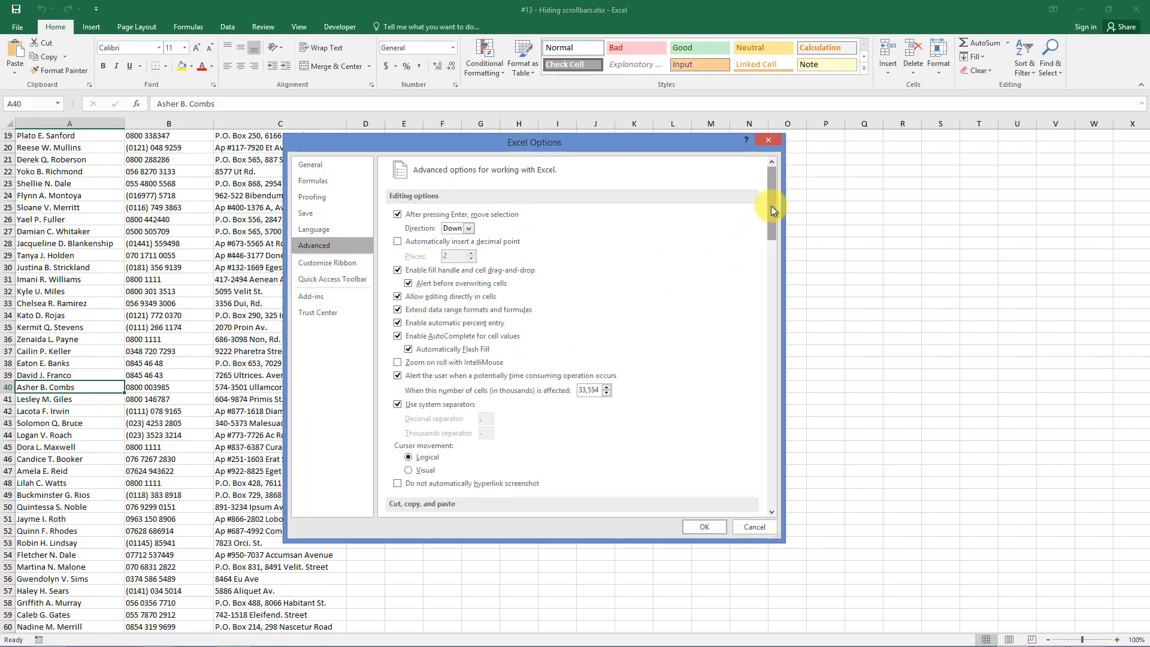
pyautogui.moveTo(771, 206); pyautogui.dragTo(780, 369)
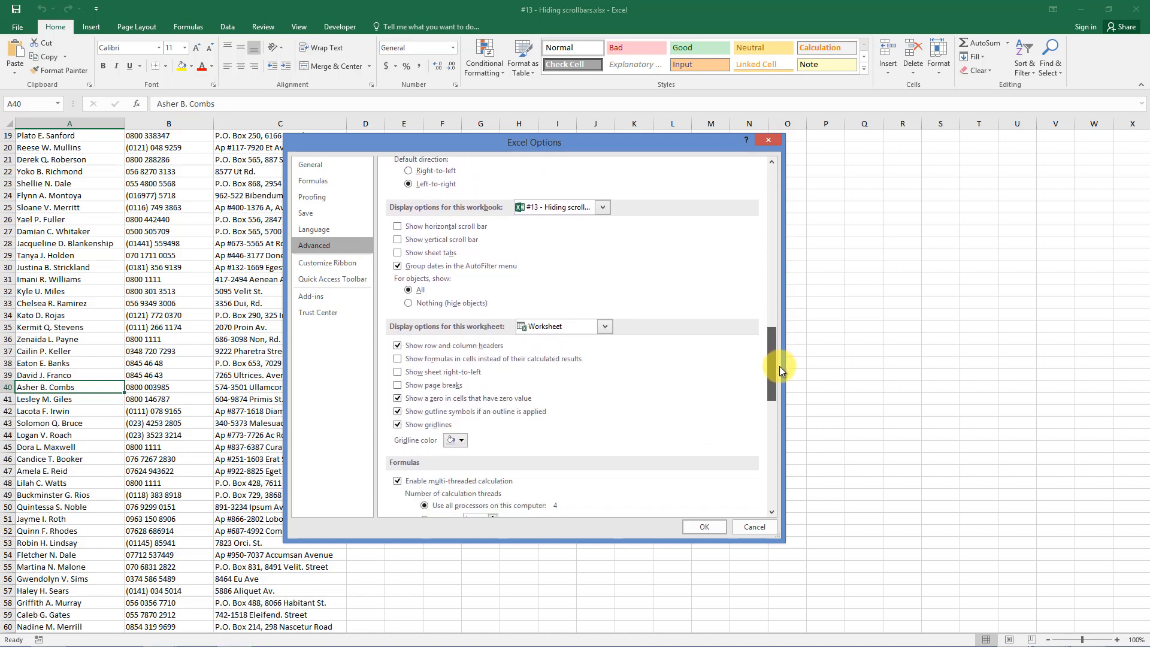
pyautogui.click(400, 253)
pyautogui.click(398, 239)
pyautogui.click(398, 226)
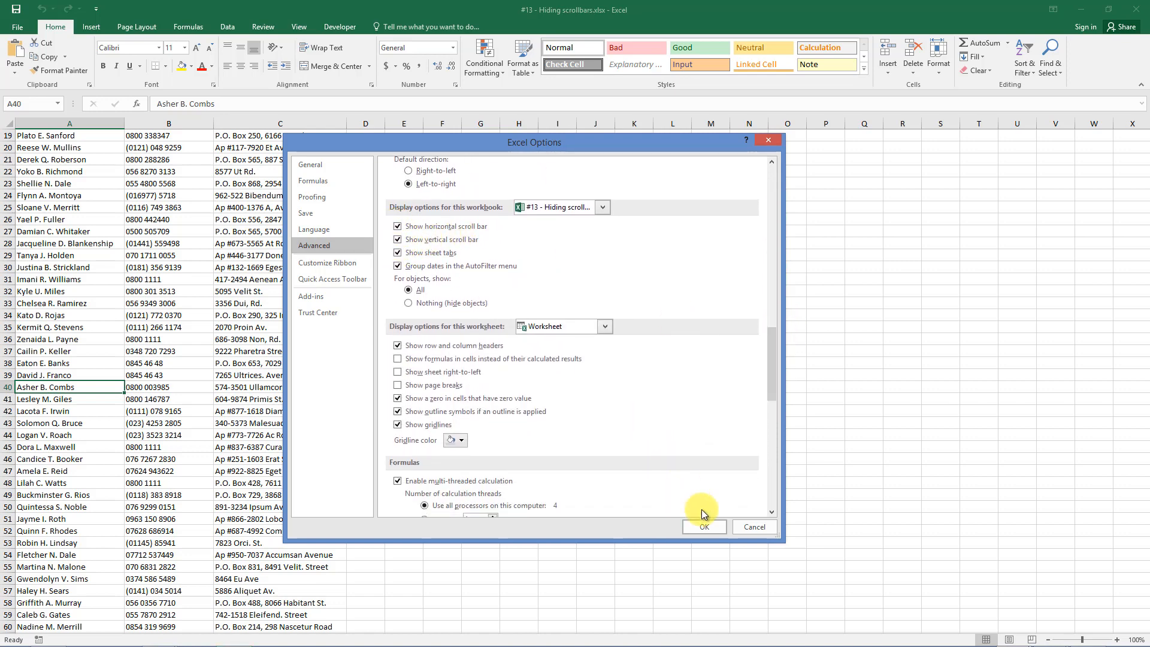
pyautogui.click(705, 524)
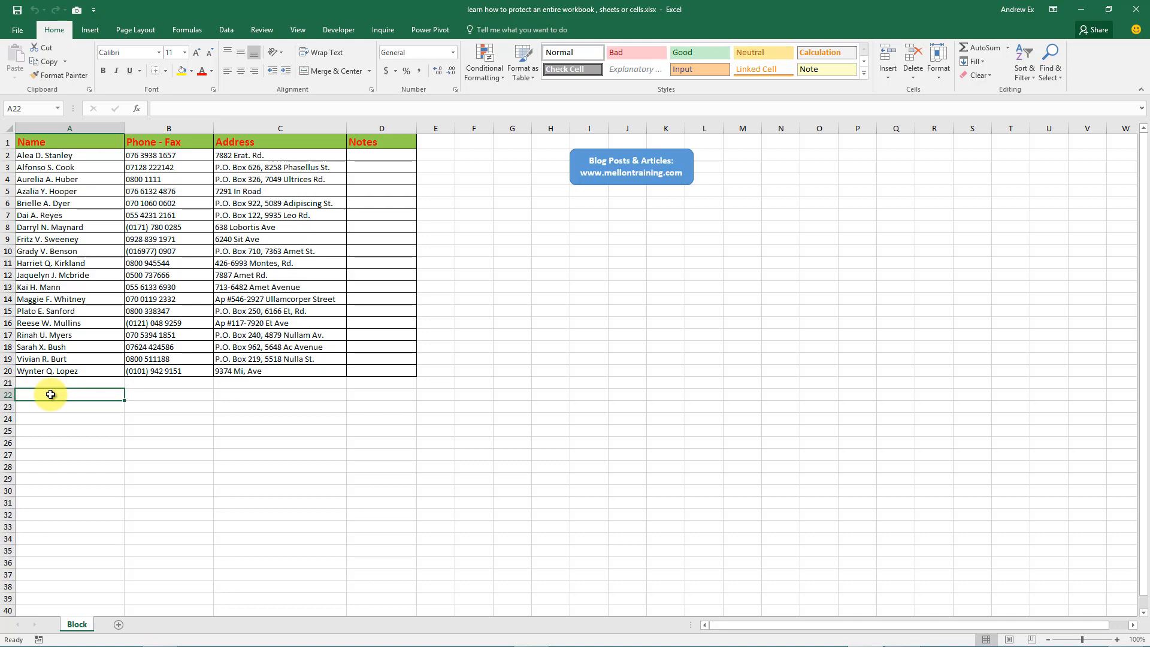
# Encrypt the workbook with an open password, re-enter it to confirm, and save the file.
pyautogui.click(16, 29)
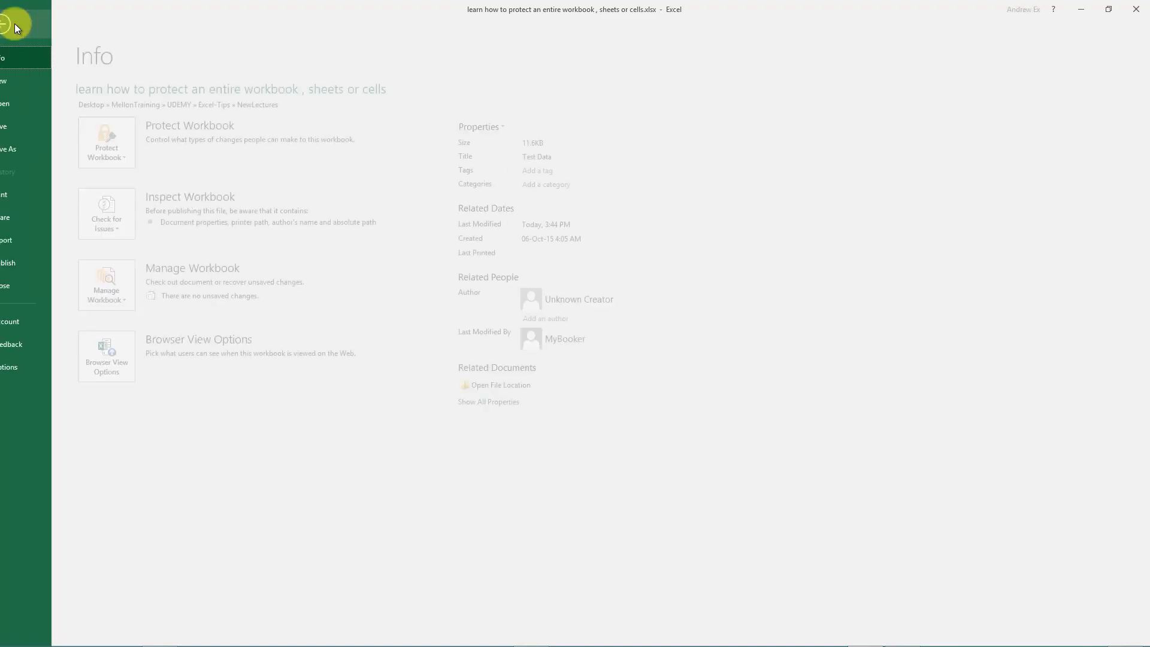
pyautogui.click(152, 162)
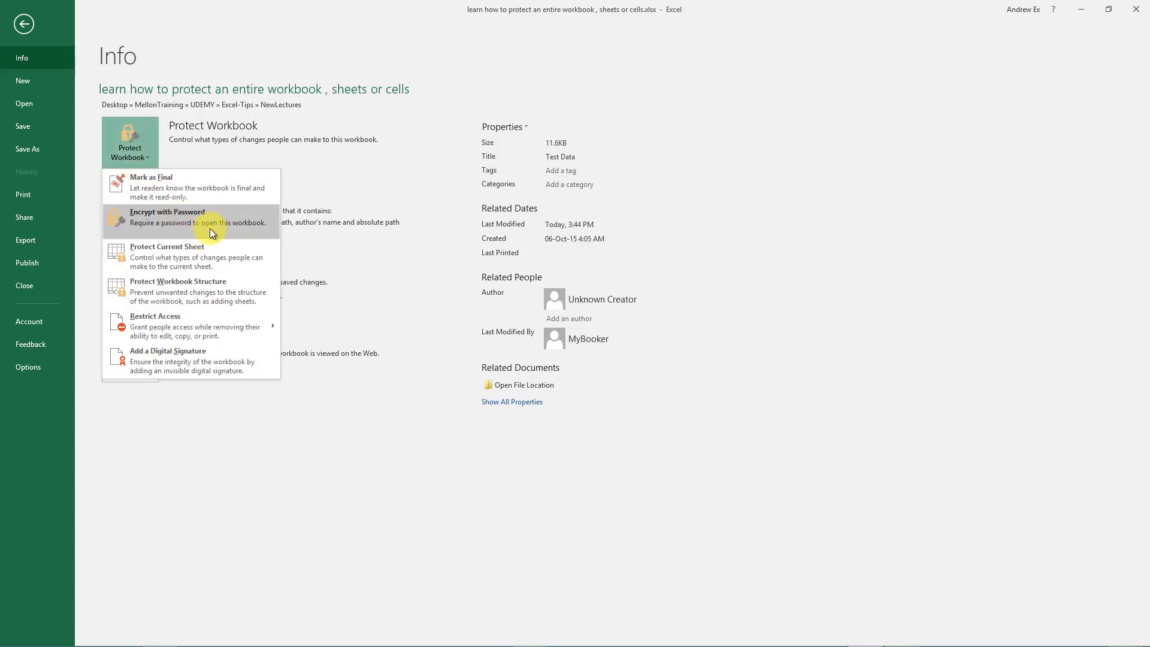
pyautogui.click(213, 223)
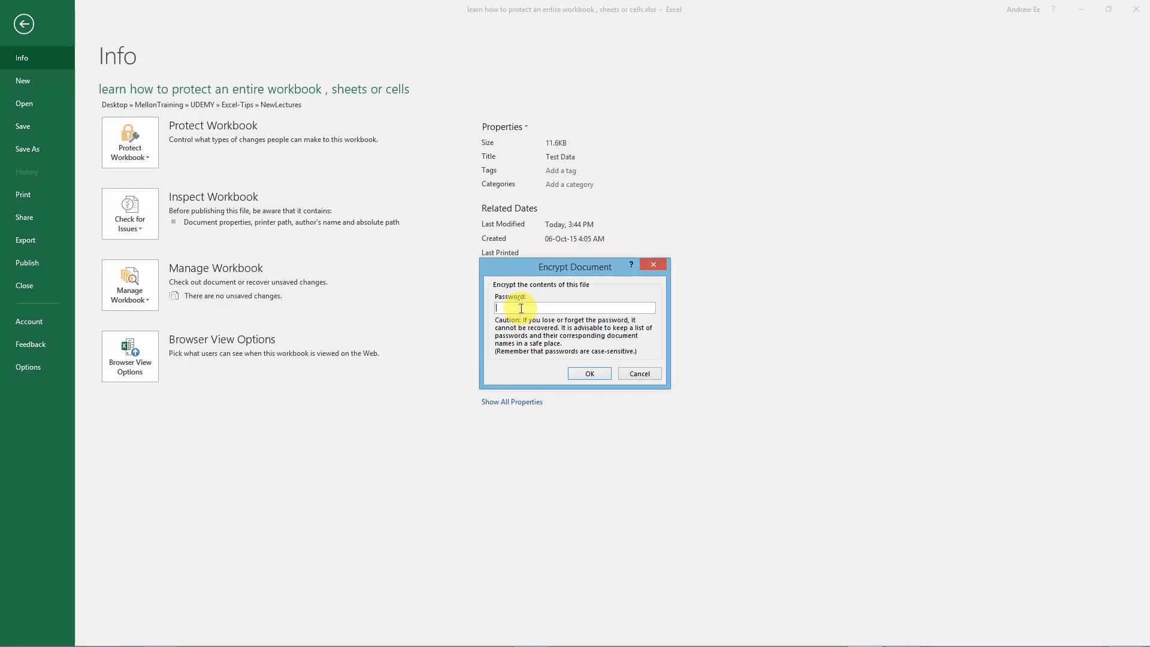
pyautogui.write('234')
pyautogui.click(593, 370)
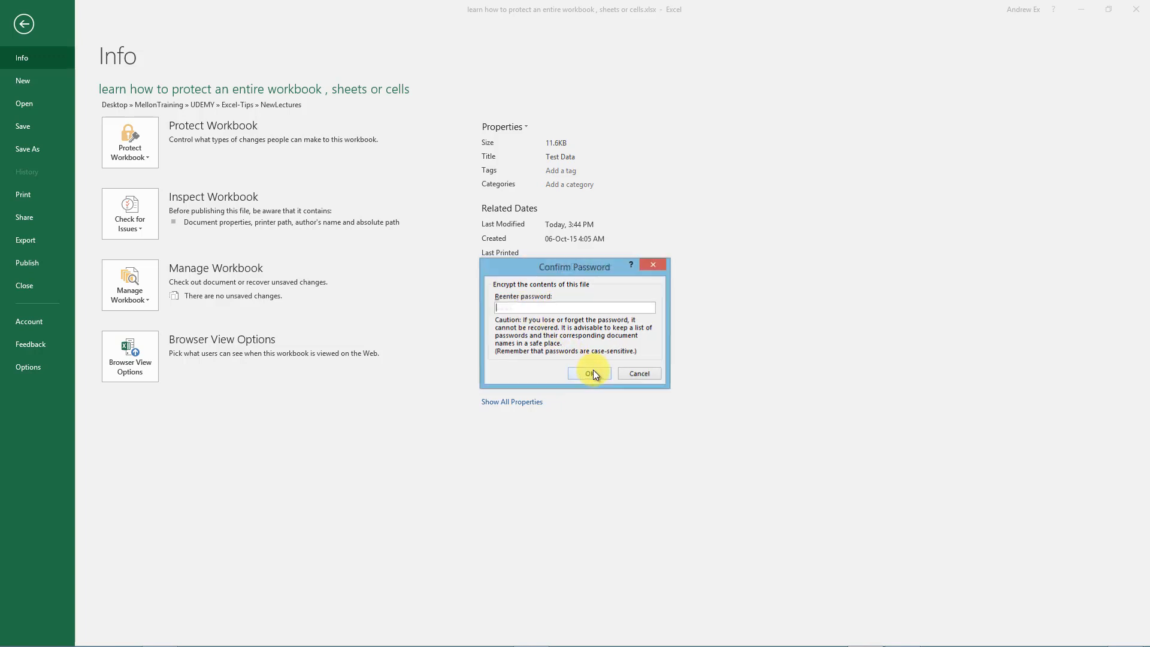
pyautogui.write('1234')
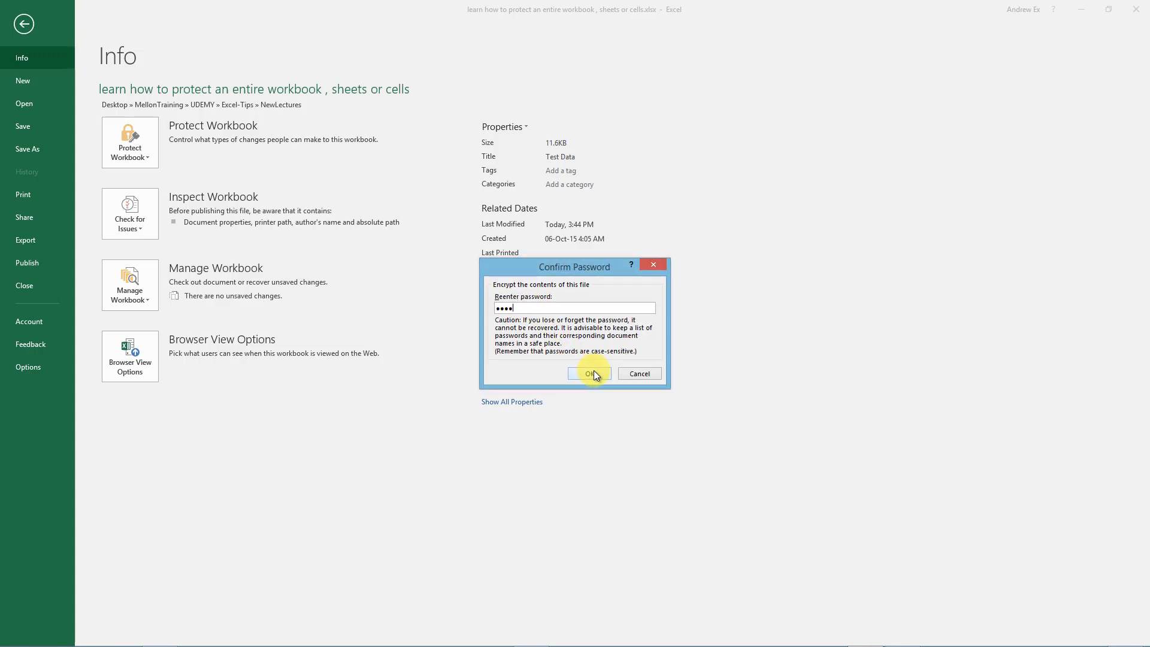
pyautogui.click(597, 376)
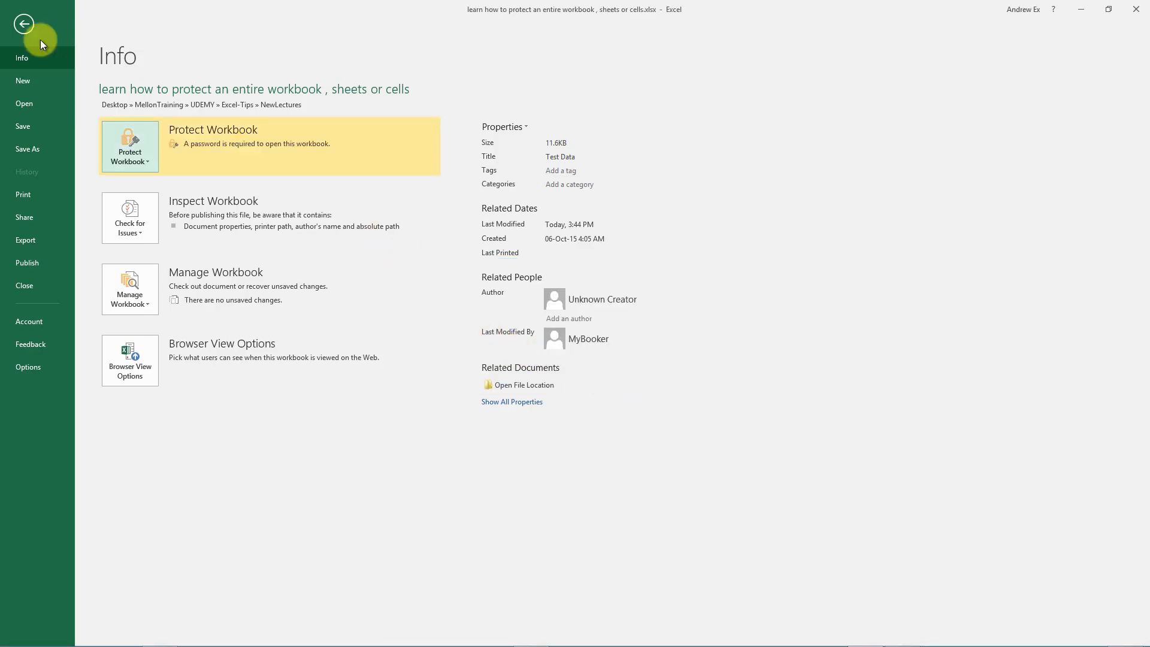
pyautogui.click(24, 123)
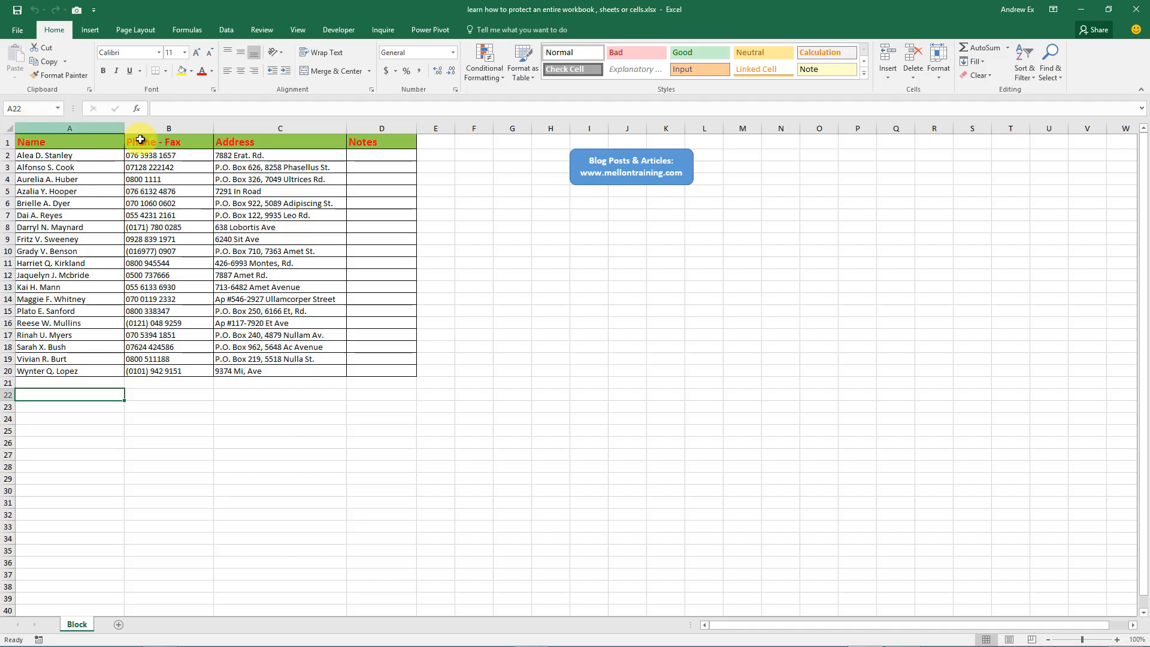
# Close the workbook and reopen it by entering its open password.
pyautogui.click(1137, 9)
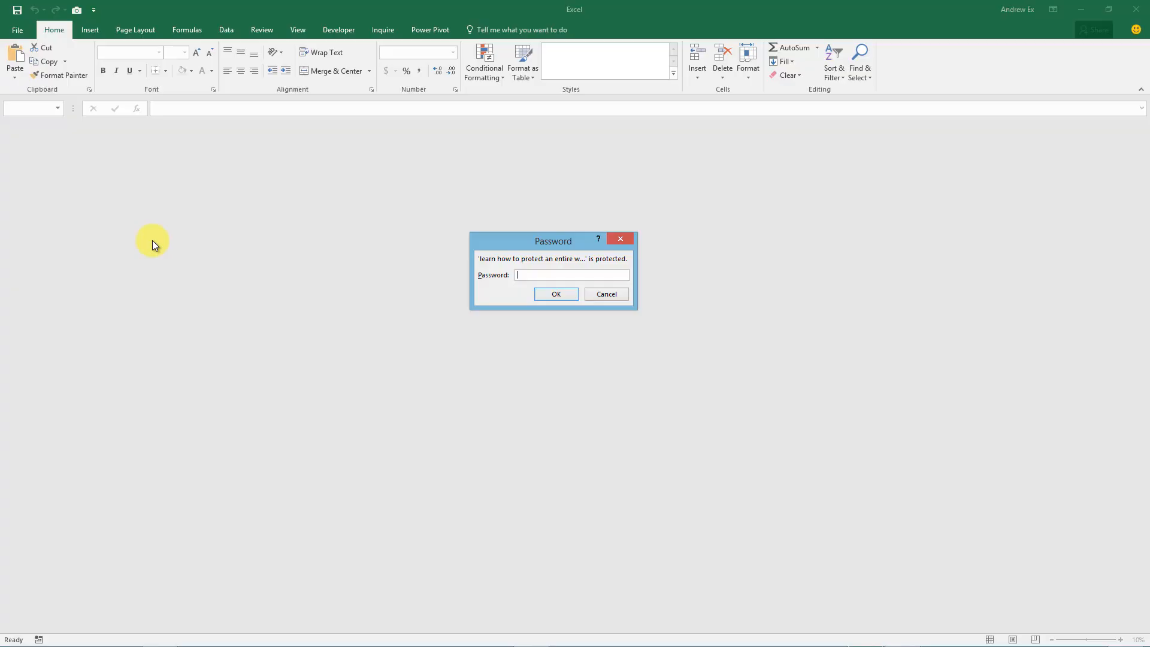
pyautogui.write('1234')
pyautogui.click(550, 291)
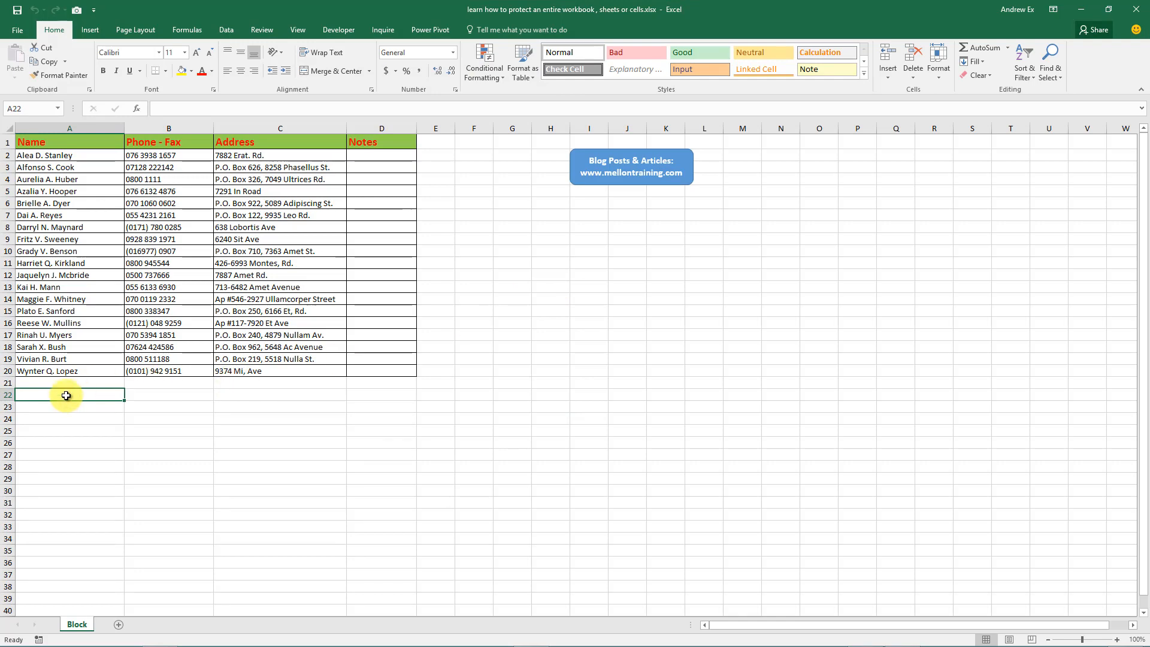
# Clear the Encrypt with Password entry so the workbook no longer needs a password.
pyautogui.click(20, 29)
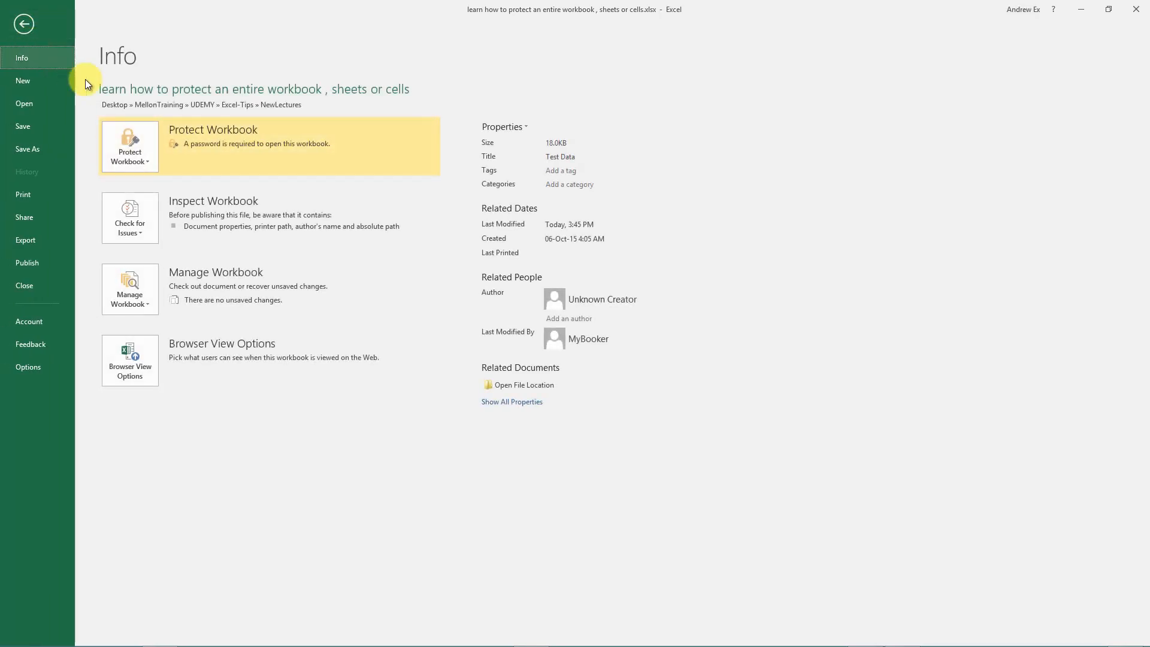
pyautogui.click(148, 163)
pyautogui.click(192, 219)
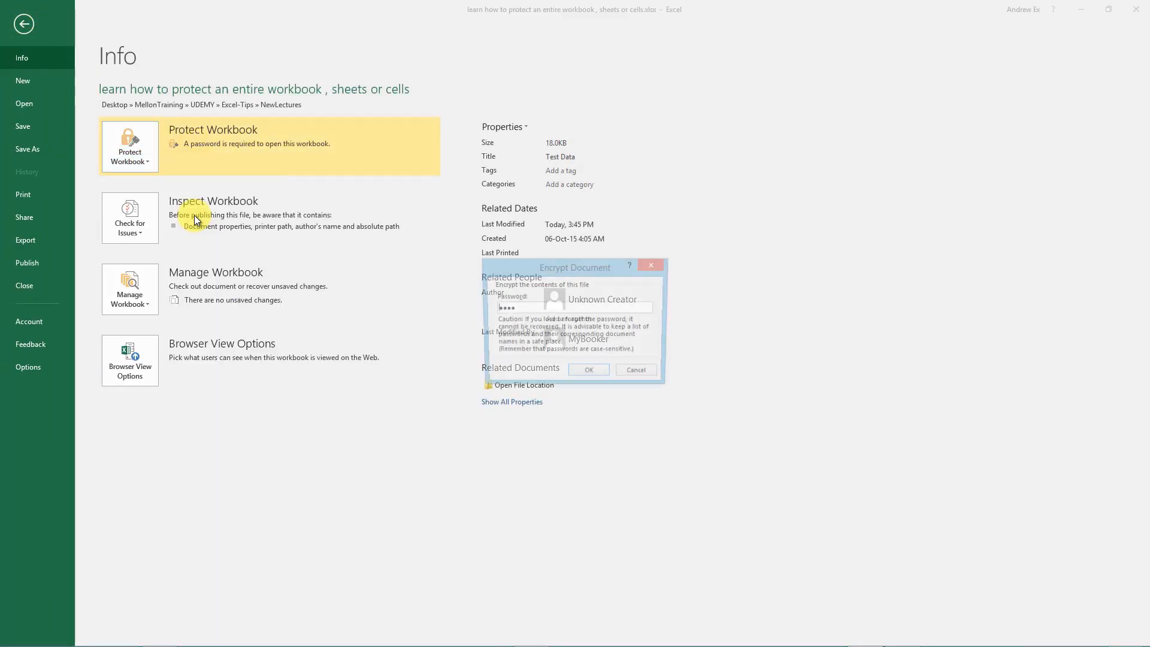
pyautogui.moveTo(542, 307); pyautogui.dragTo(474, 308)
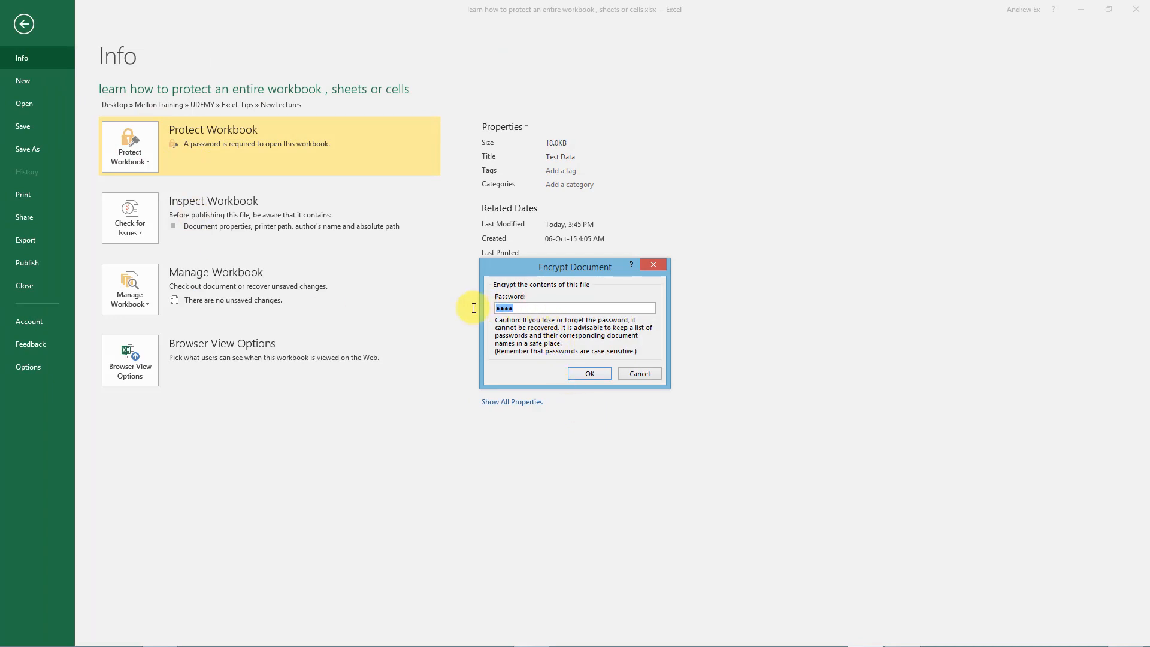
pyautogui.press('Delete')
pyautogui.click(590, 373)
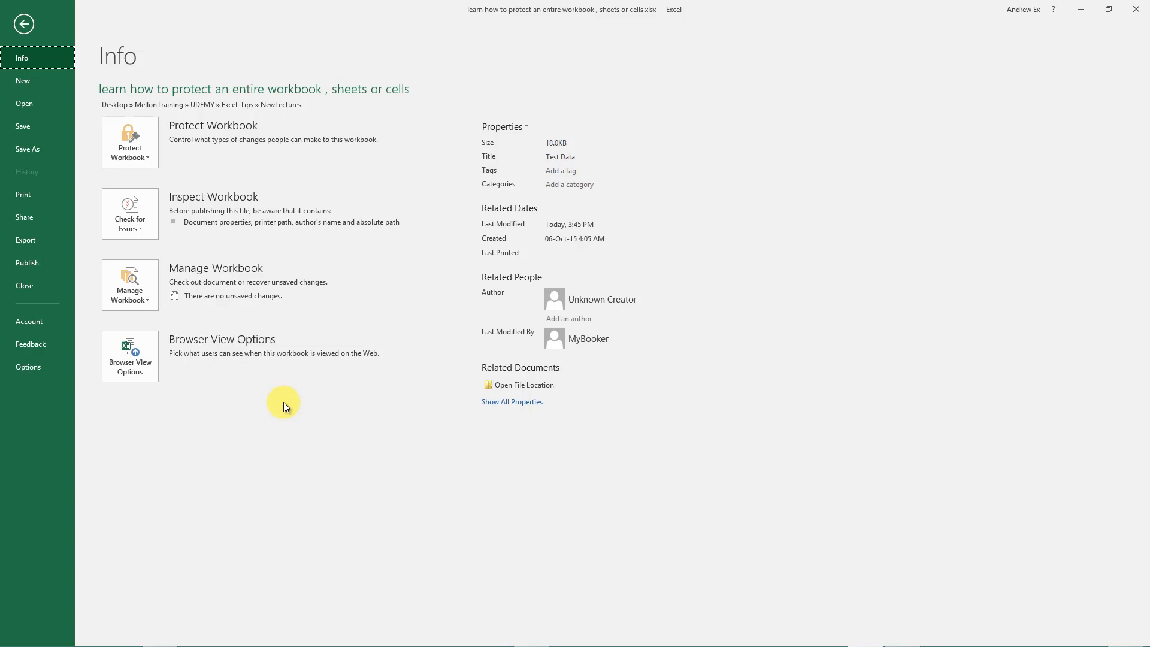
pyautogui.click(27, 149)
pyautogui.click(138, 196)
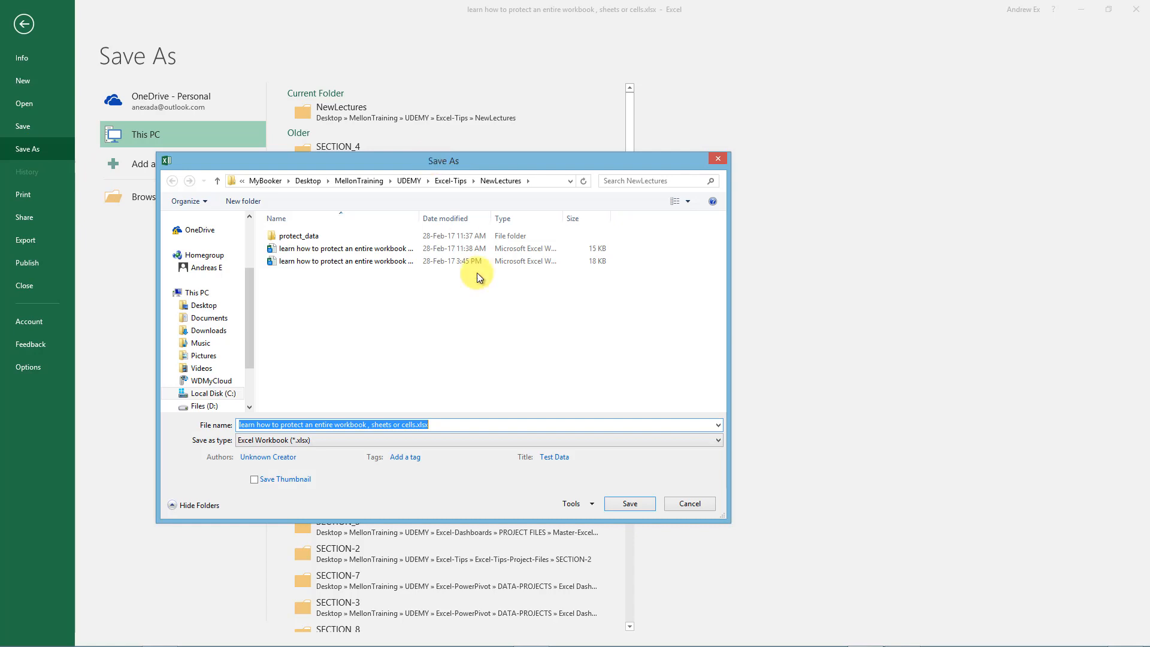
pyautogui.click(592, 505)
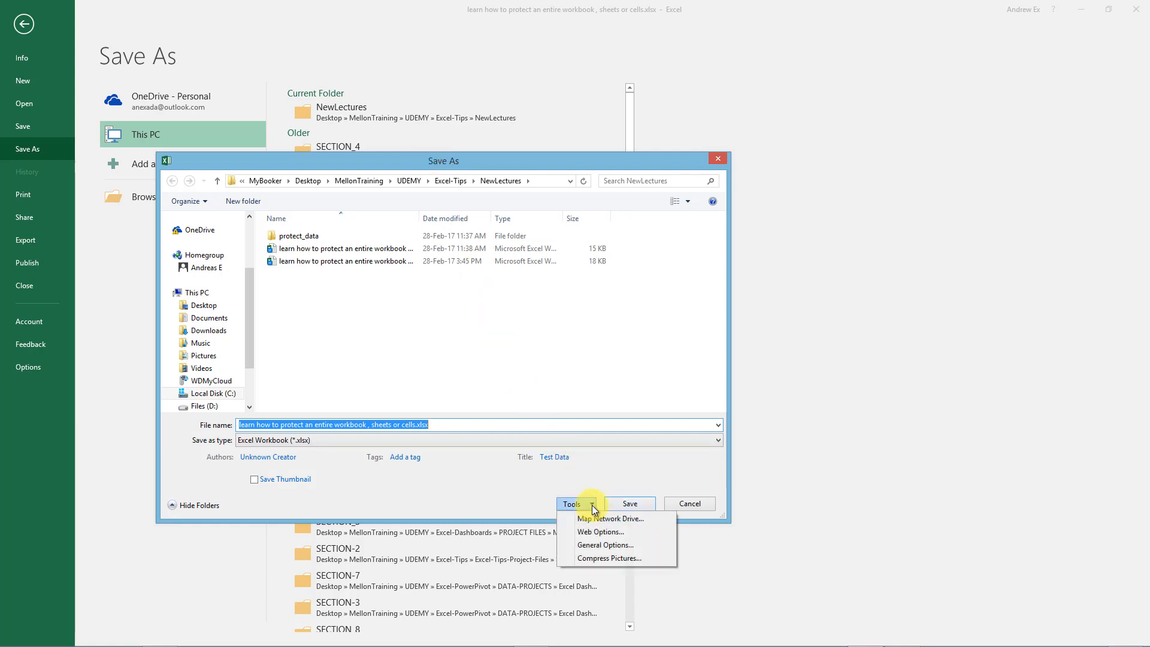
pyautogui.click(638, 542)
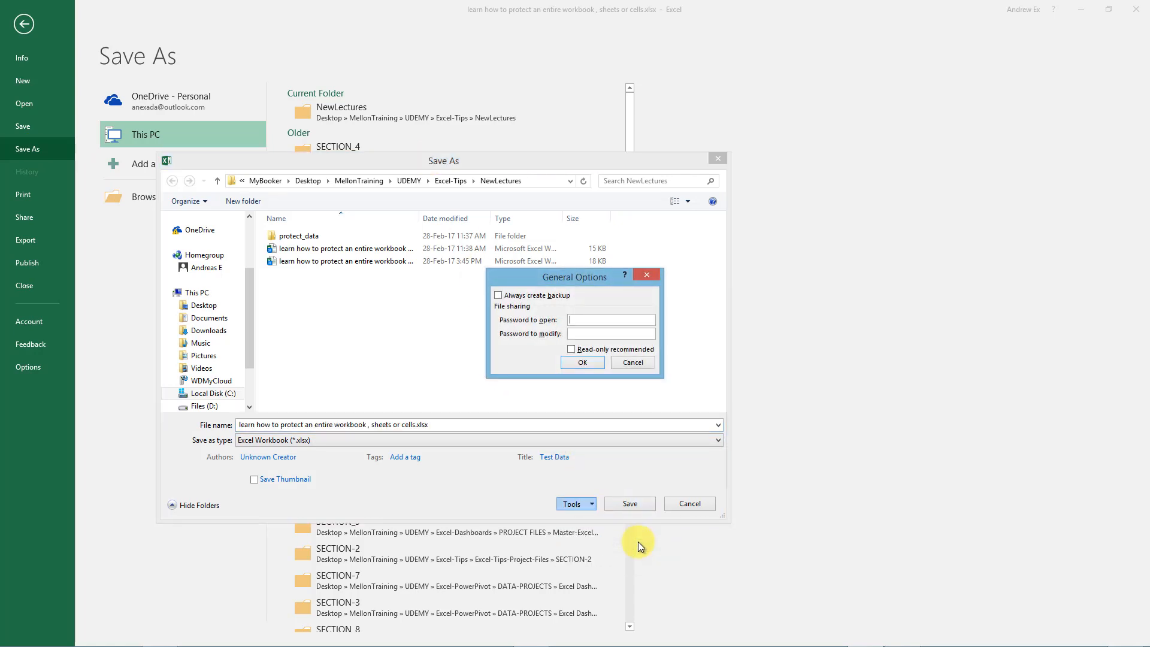
pyautogui.click(638, 363)
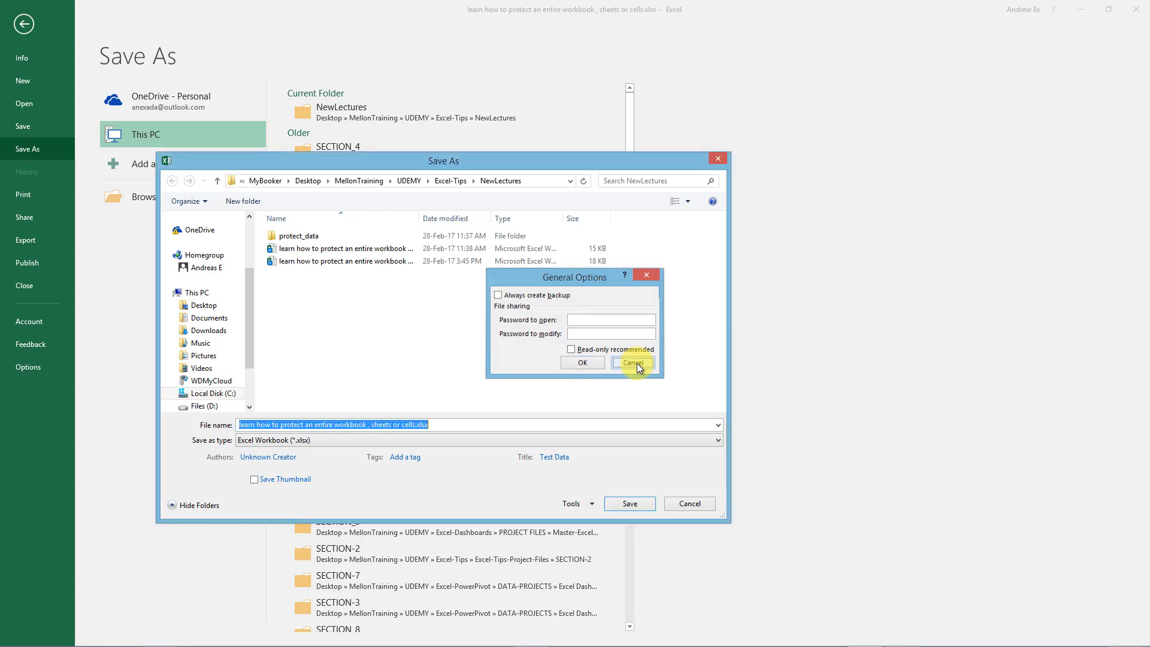
pyautogui.click(690, 504)
pyautogui.click(15, 58)
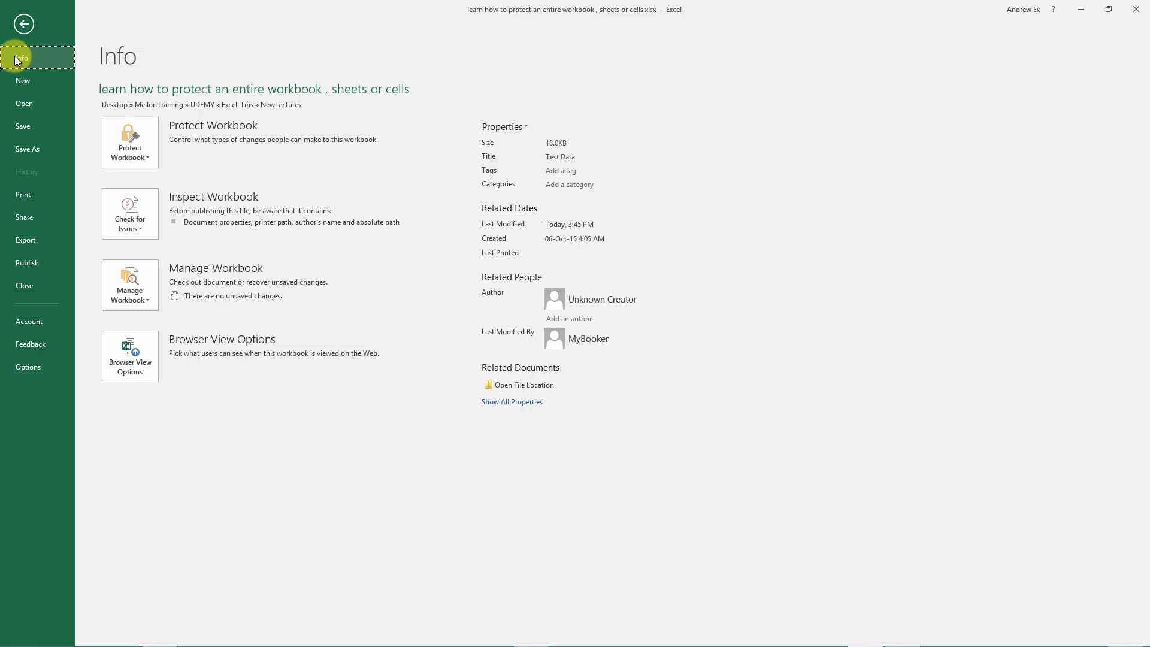
# Protect the workbook structure without a password and confirm sheet-tab actions are disabled.
pyautogui.click(145, 159)
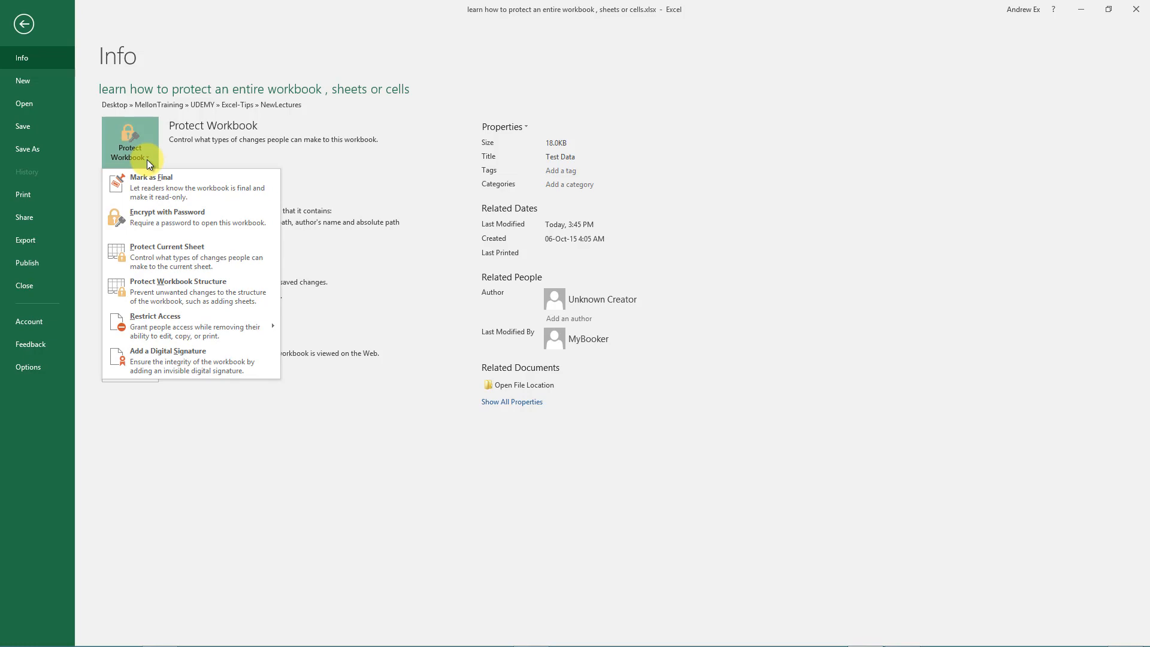
pyautogui.click(220, 294)
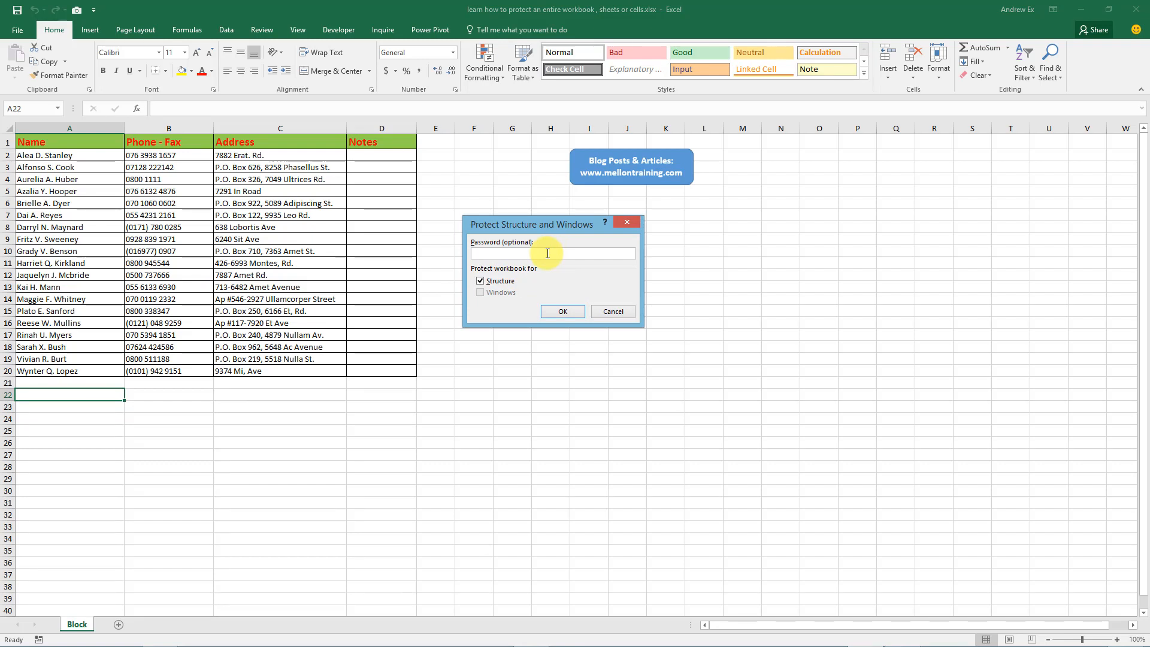
pyautogui.click(566, 310)
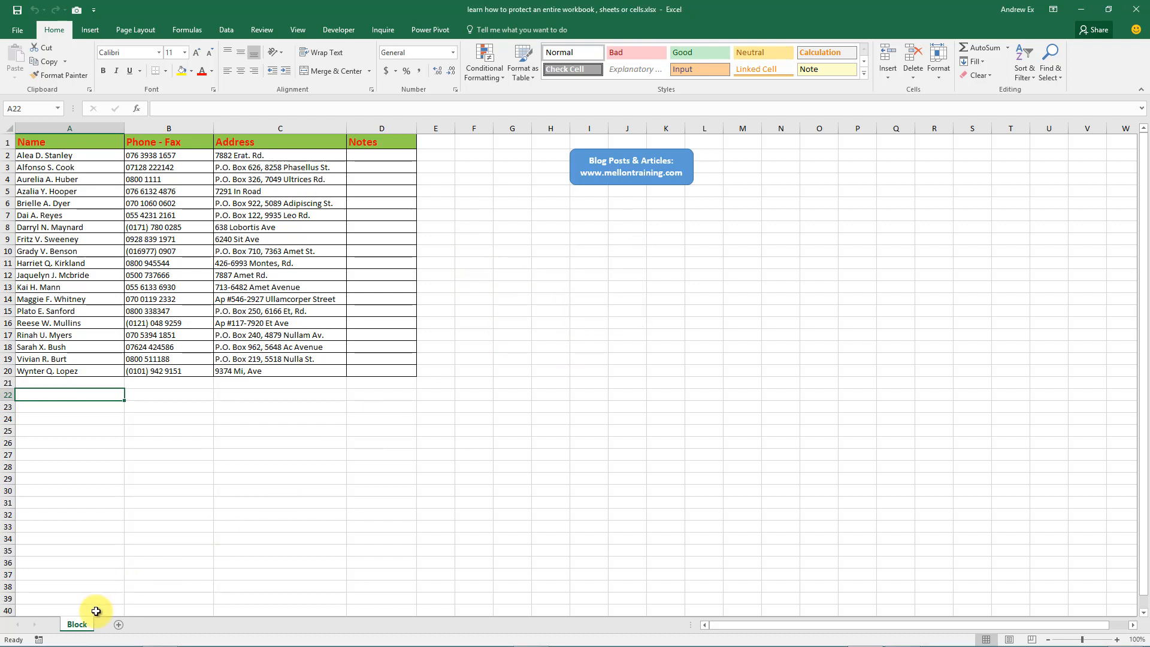
pyautogui.rightClick(77, 625)
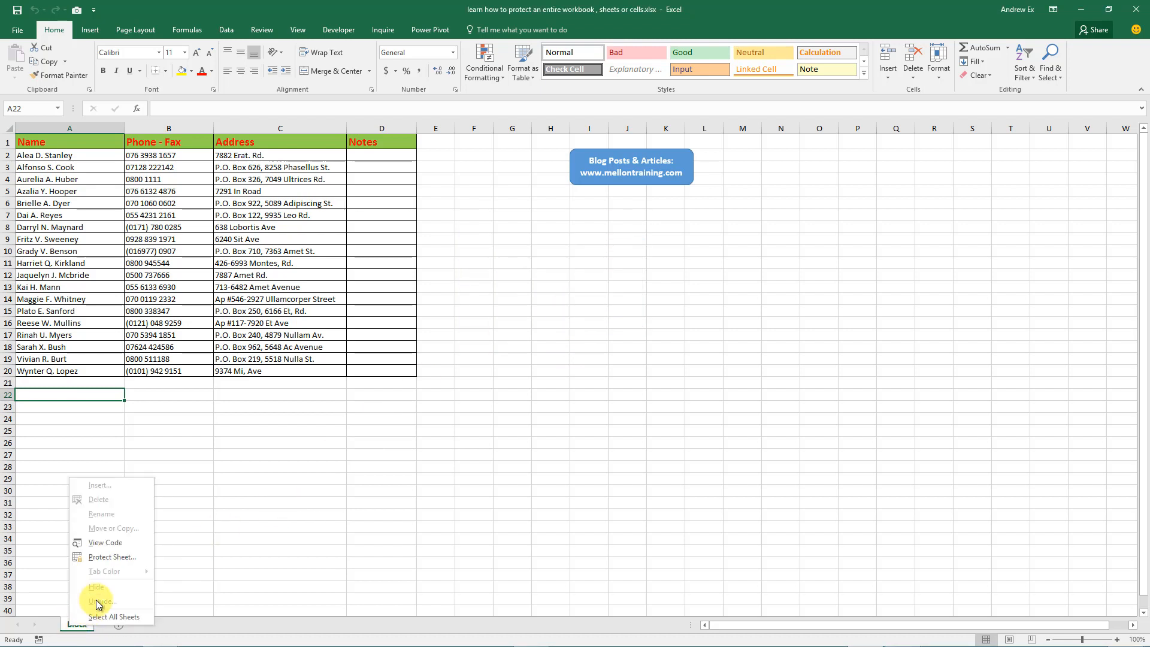
pyautogui.click(175, 511)
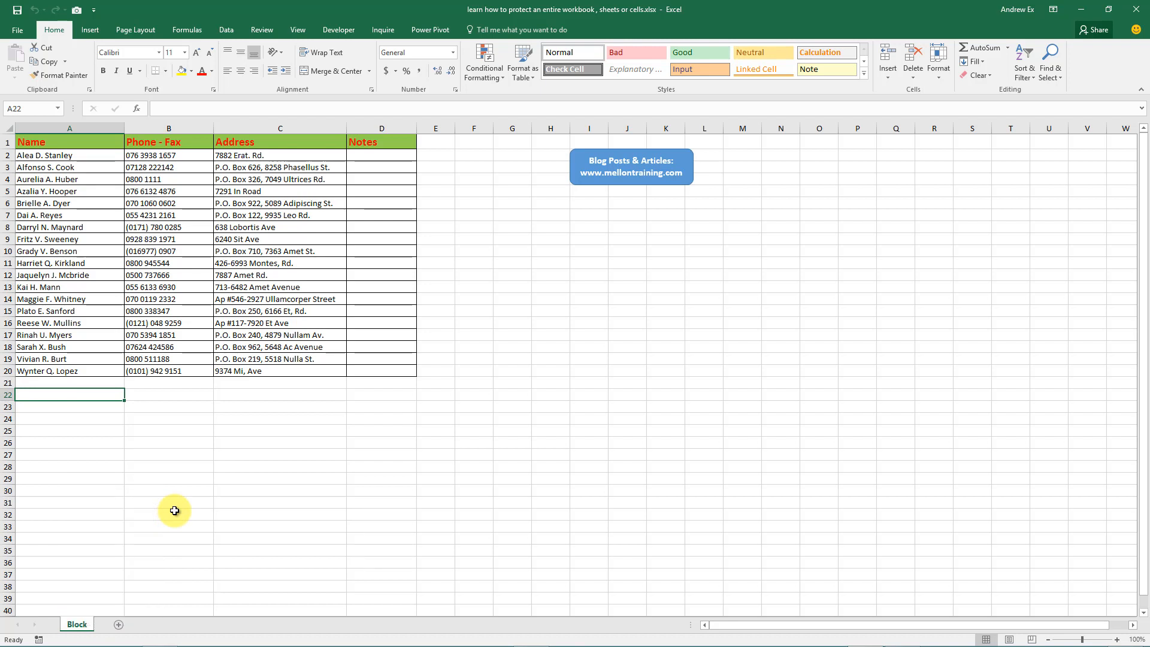
# Switch Protect Workbook Structure off again from the File Info page.
pyautogui.click(16, 29)
pyautogui.click(148, 158)
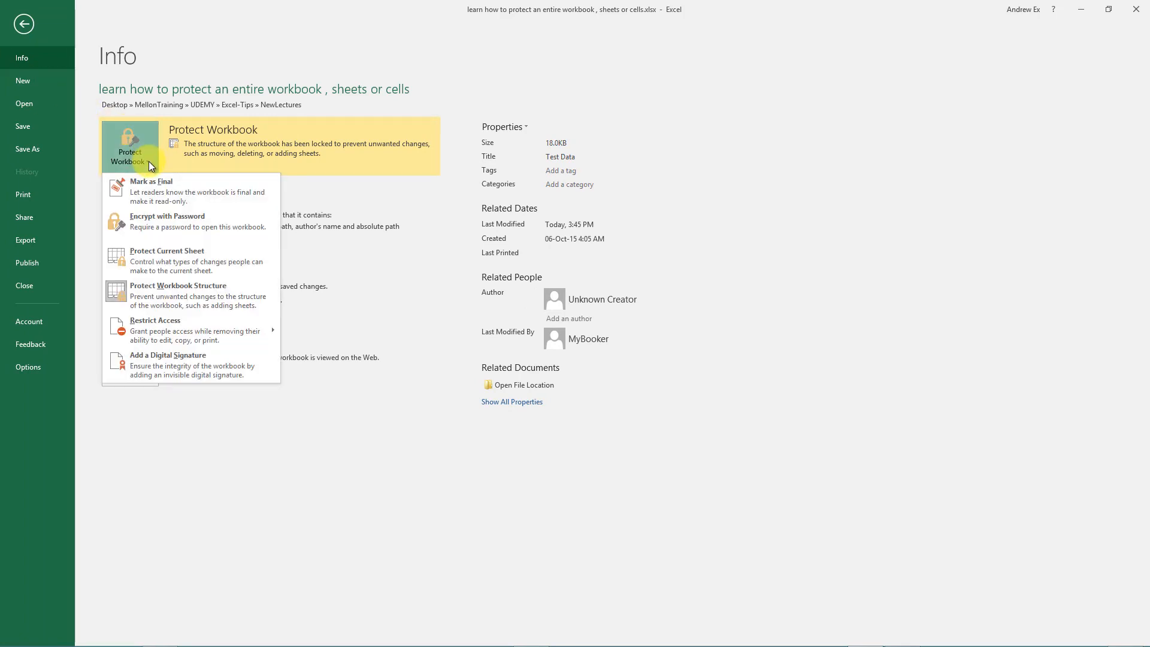
pyautogui.click(204, 295)
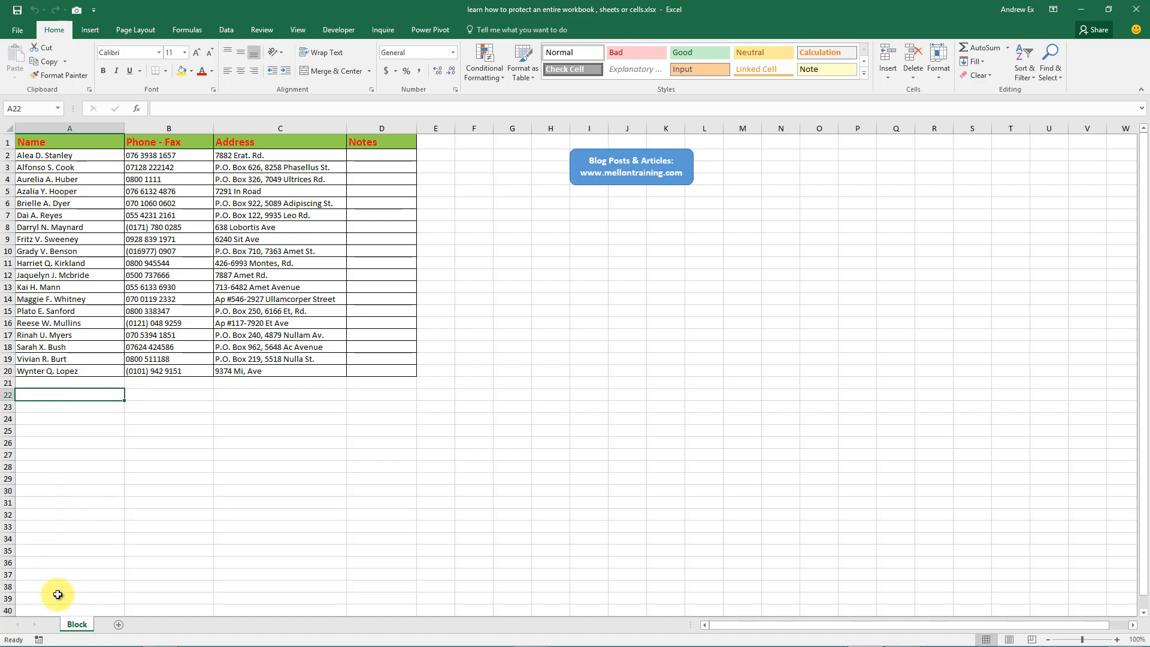
# Copy the Block sheet via Move or Copy and rename the copy 'protect-sheet'.
pyautogui.rightClick(75, 625)
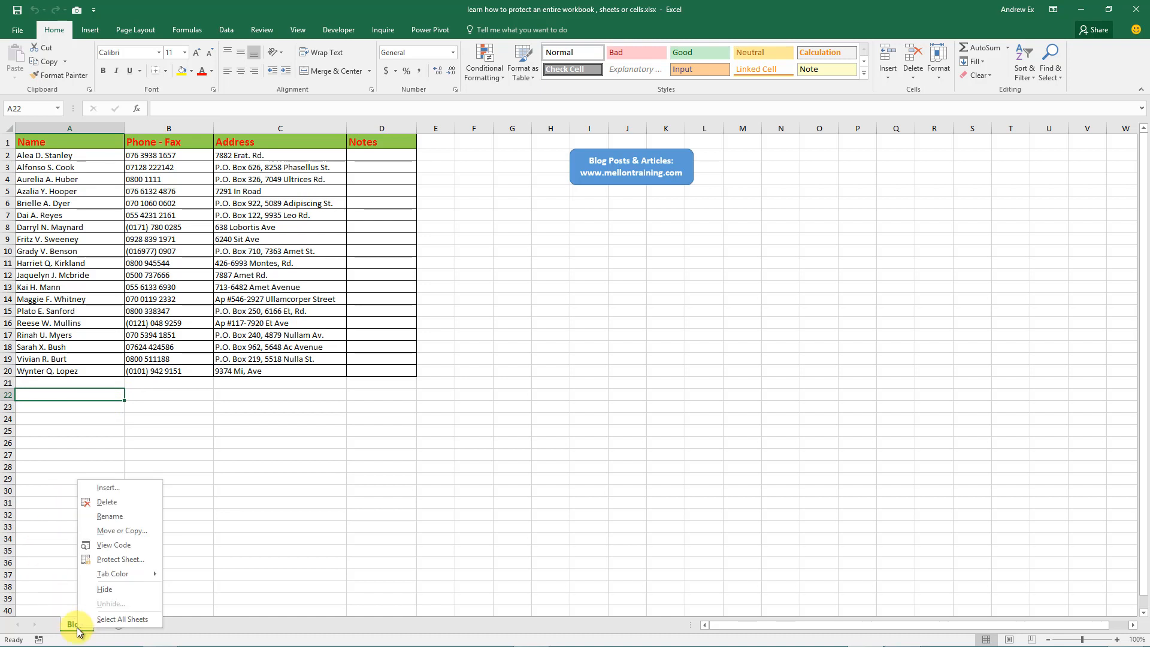
pyautogui.click(156, 538)
pyautogui.click(56, 578)
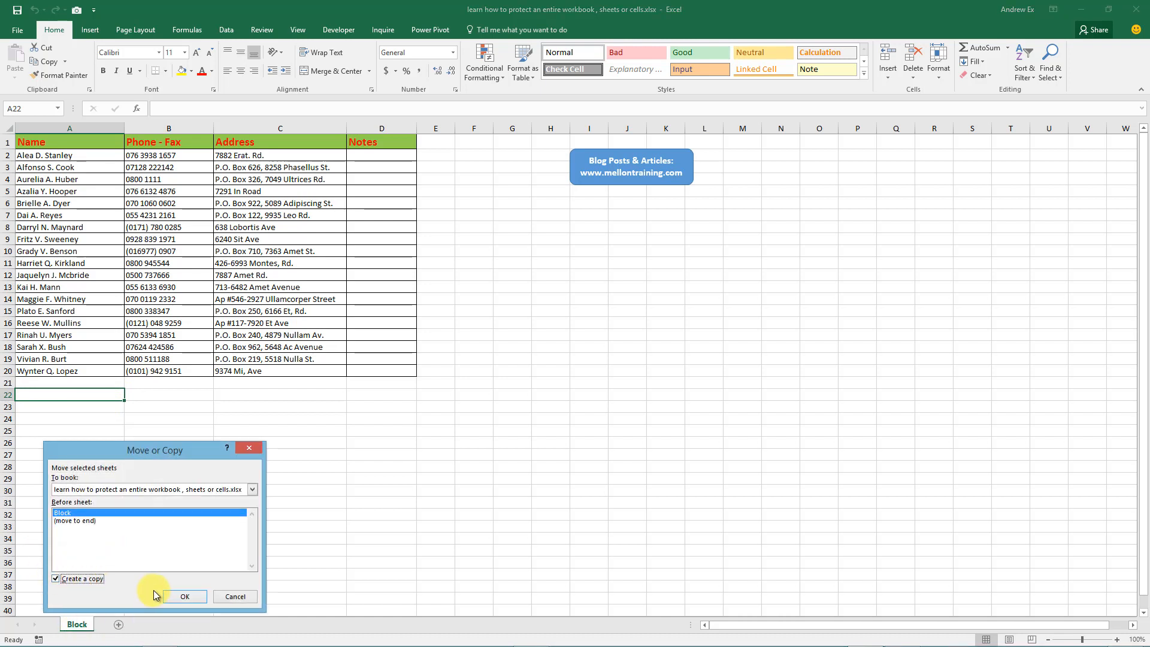
pyautogui.click(175, 596)
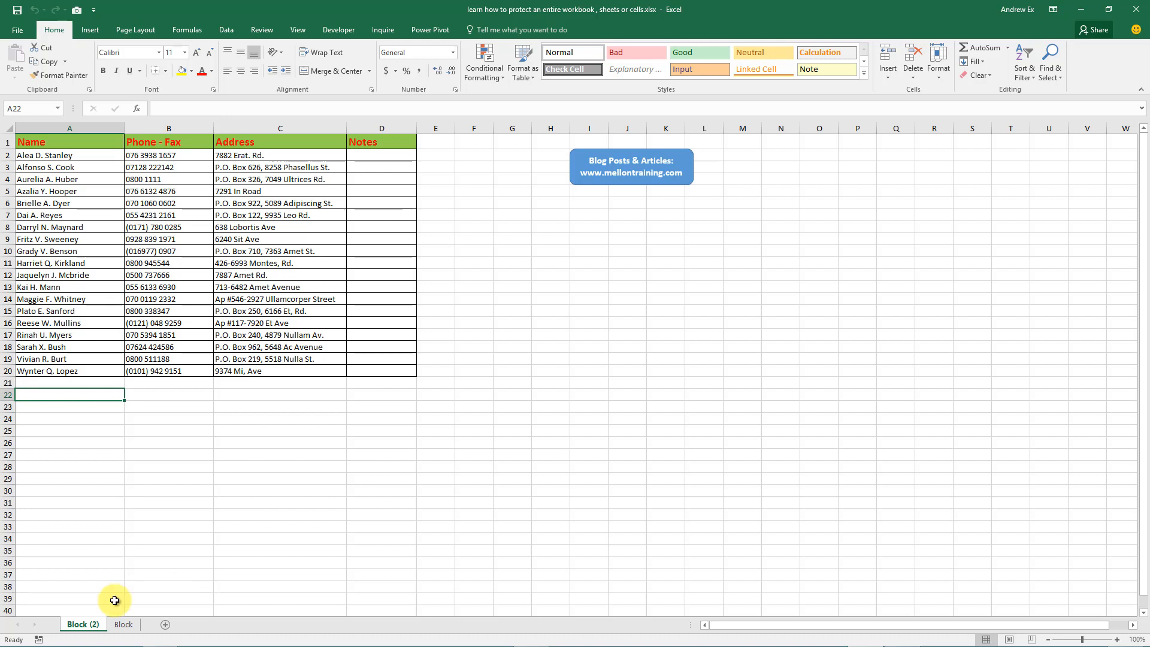
pyautogui.doubleClick(82, 625)
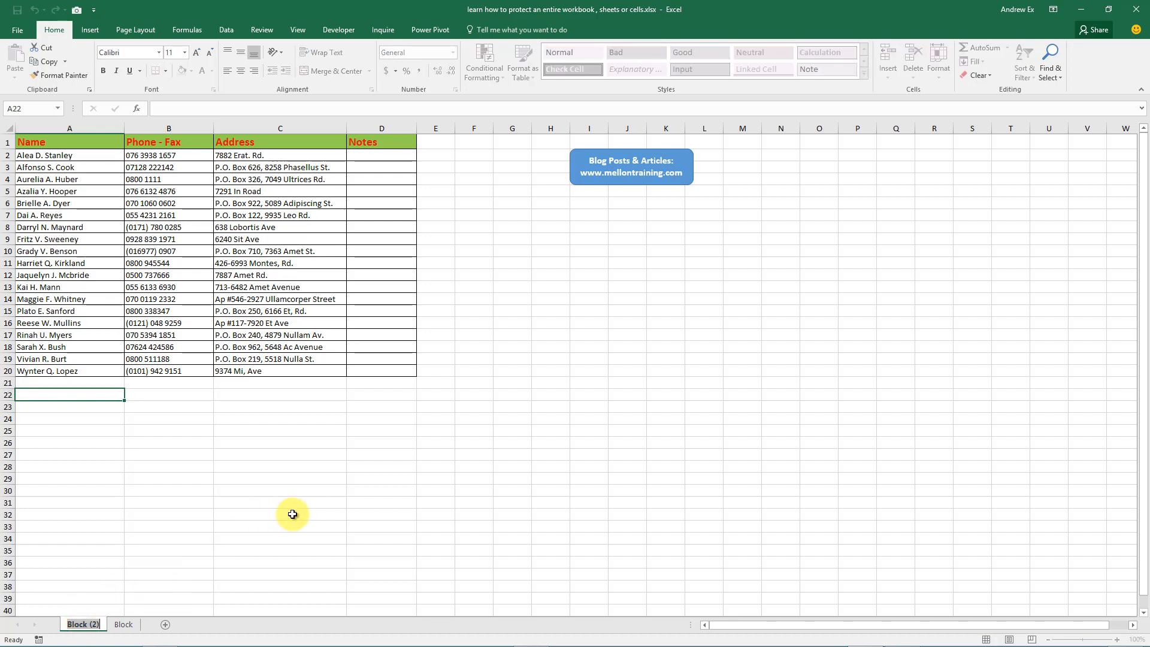
pyautogui.write('protect-sheet')
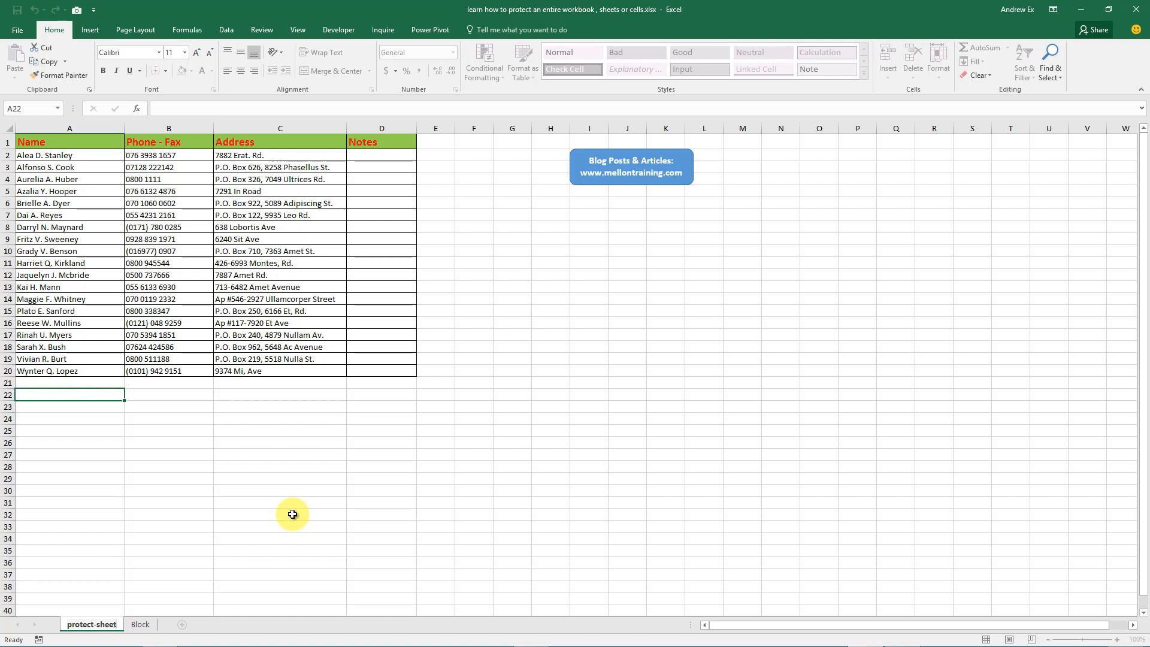
pyautogui.press('Return')
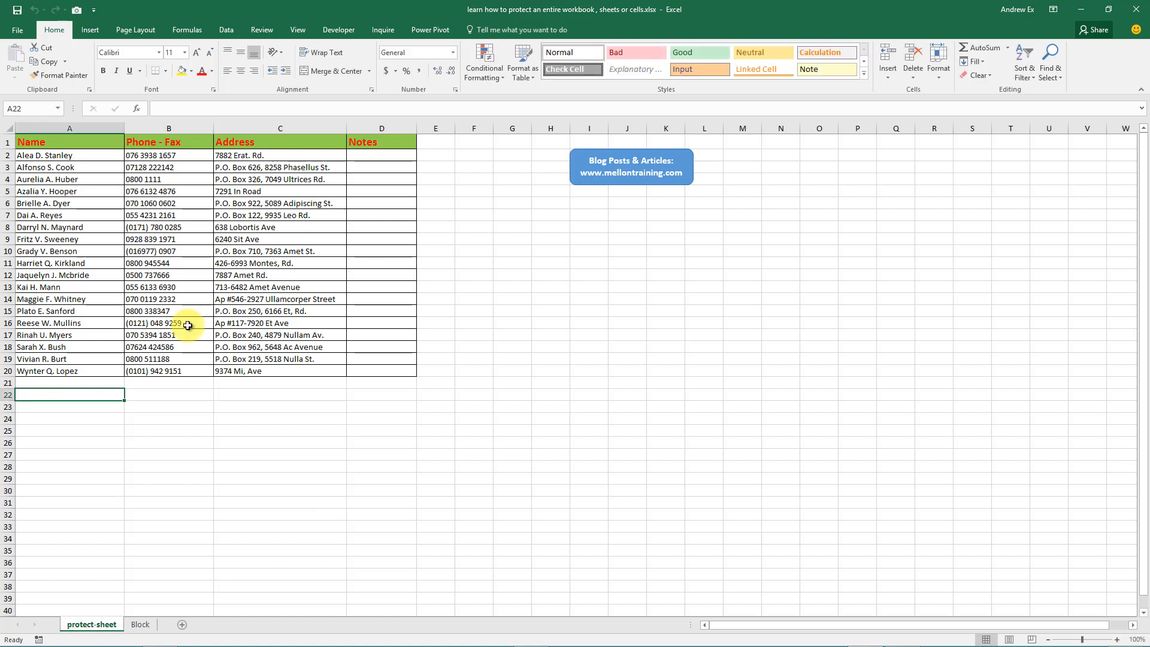
pyautogui.click(263, 30)
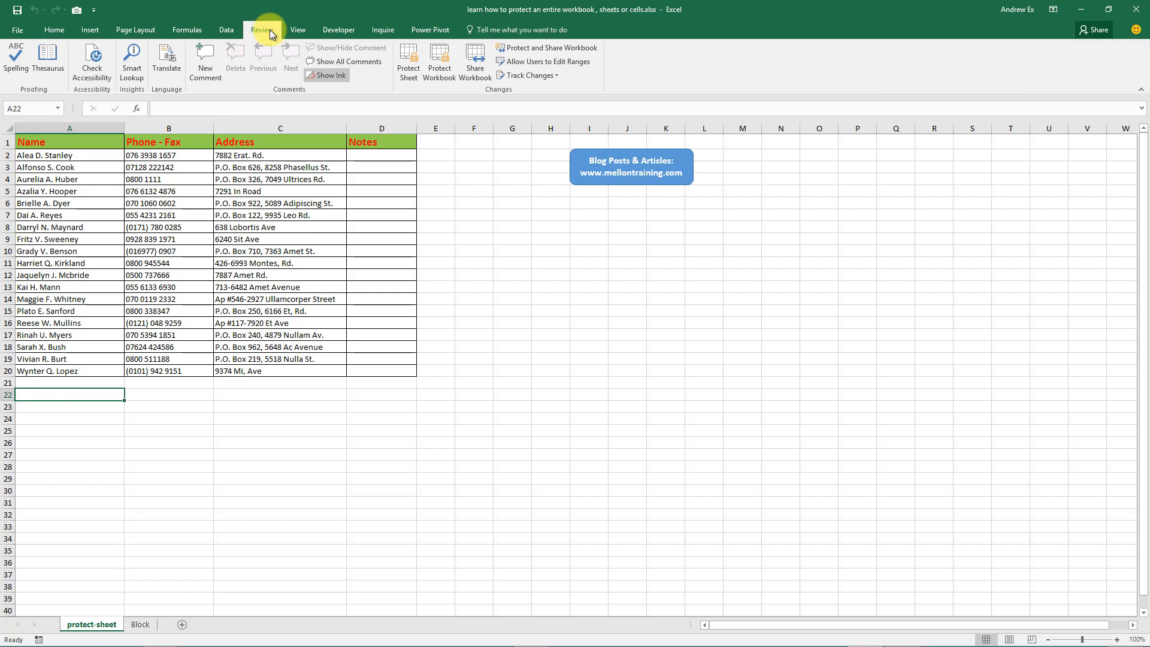
# Protect protect-sheet with the default permissions and no password.
pyautogui.click(414, 82)
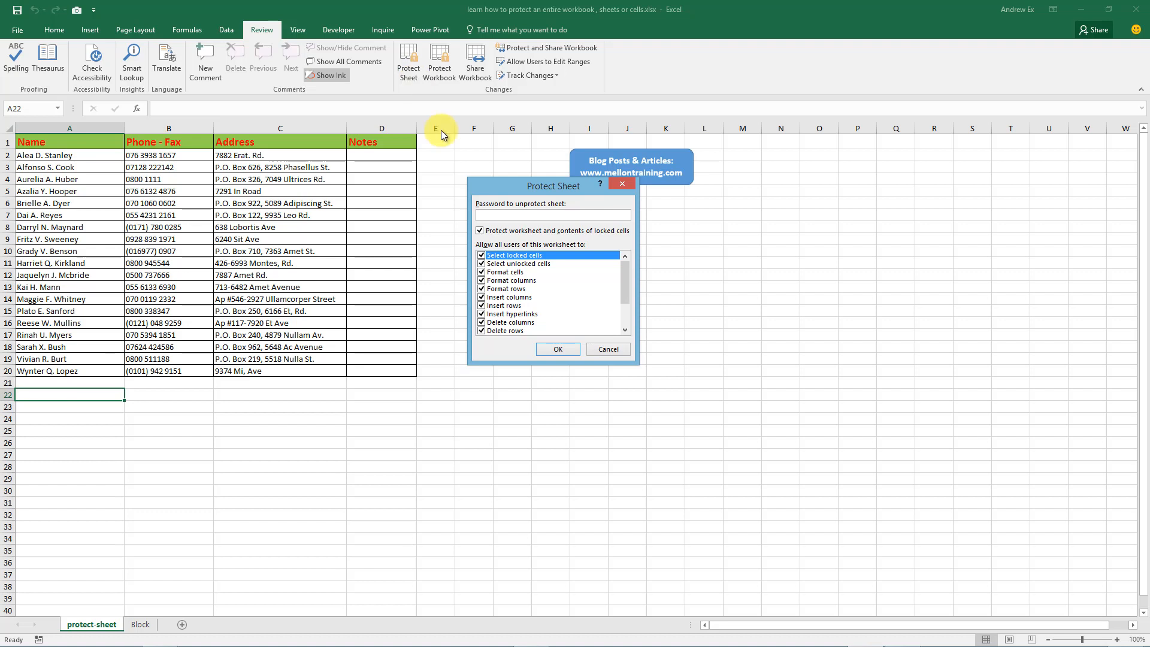
pyautogui.click(573, 352)
pyautogui.click(283, 407)
# Try editing a cell, dismiss the protected-sheet warning, and unprotect the sheet.
pyautogui.click(270, 349)
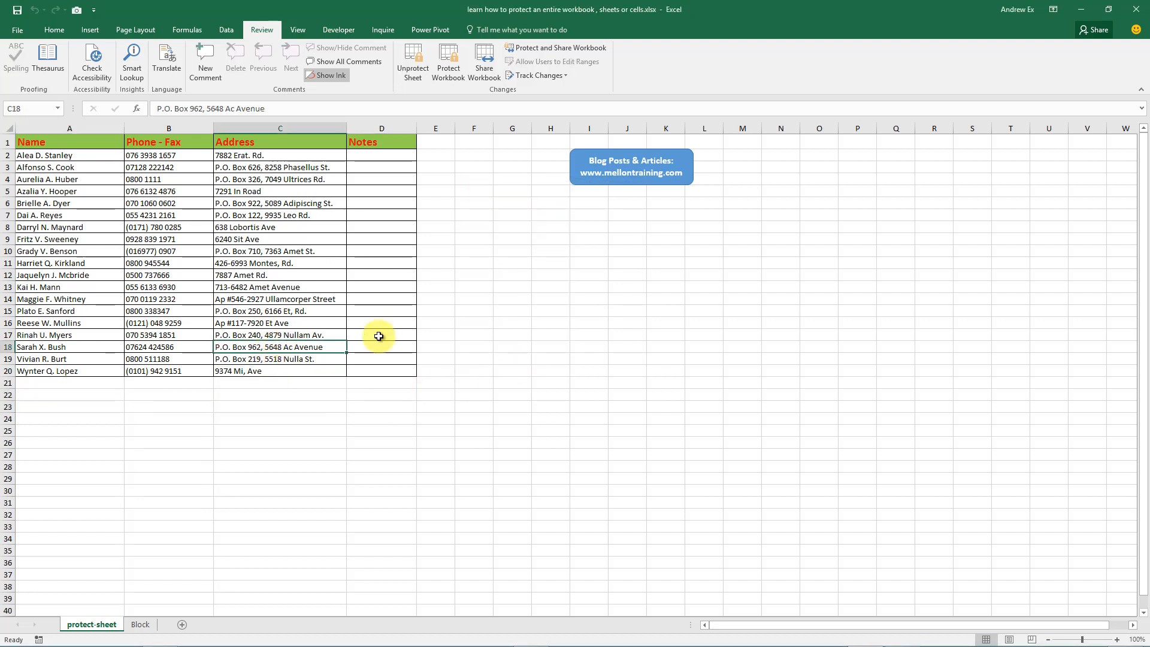
pyautogui.click(380, 336)
pyautogui.click(480, 332)
pyautogui.doubleClick(482, 323)
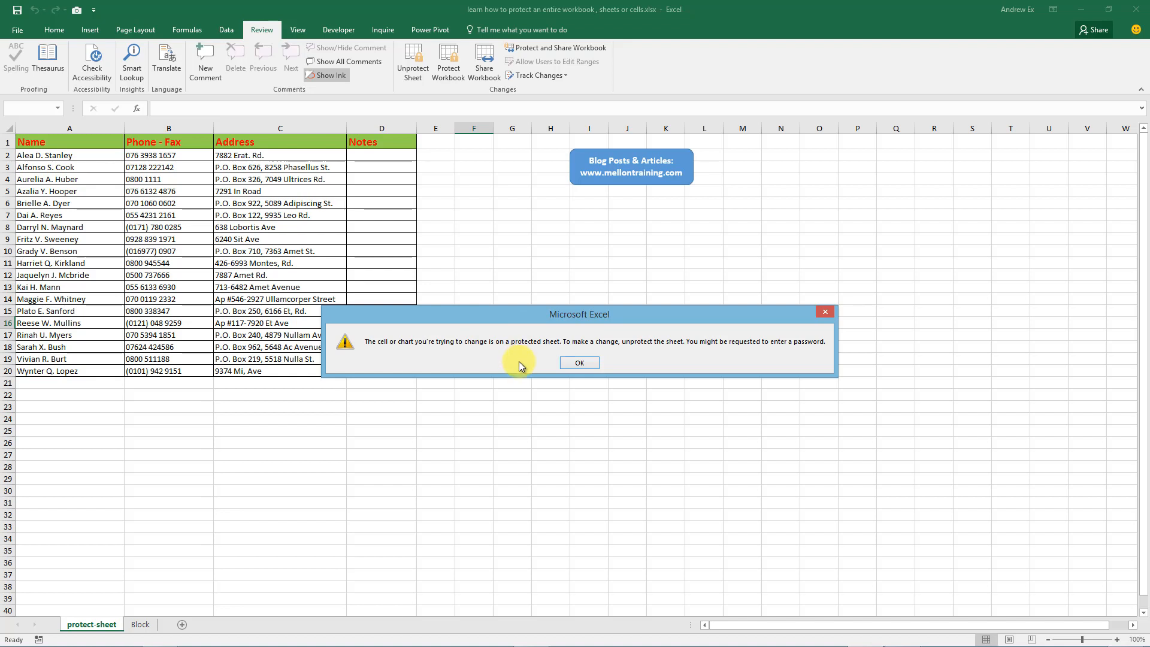
pyautogui.click(572, 363)
pyautogui.click(414, 77)
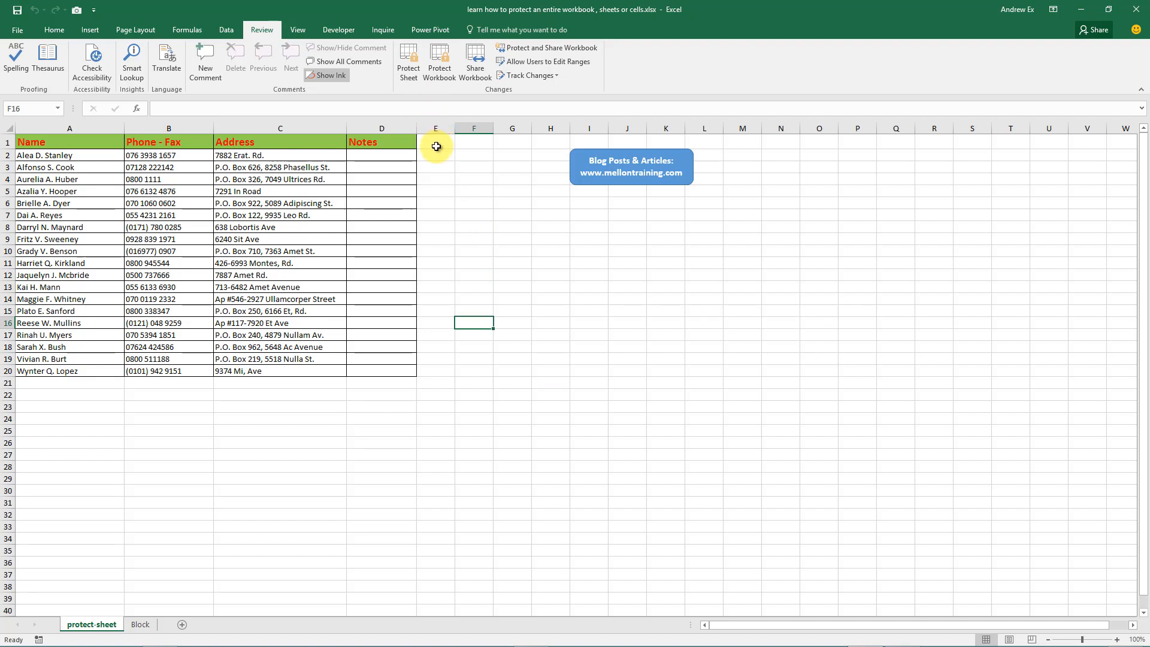
# Protect the sheet with every permission unchecked, from selecting cells through editing scenarios.
pyautogui.click(409, 63)
pyautogui.click(482, 256)
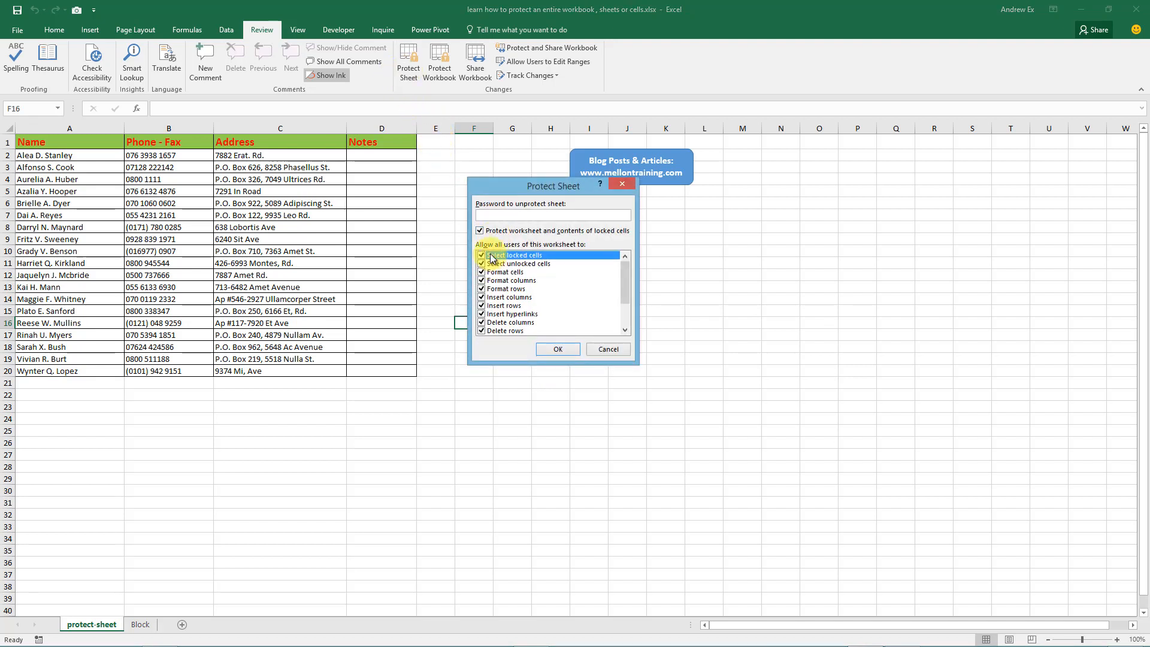
pyautogui.click(482, 264)
pyautogui.click(482, 272)
pyautogui.click(482, 280)
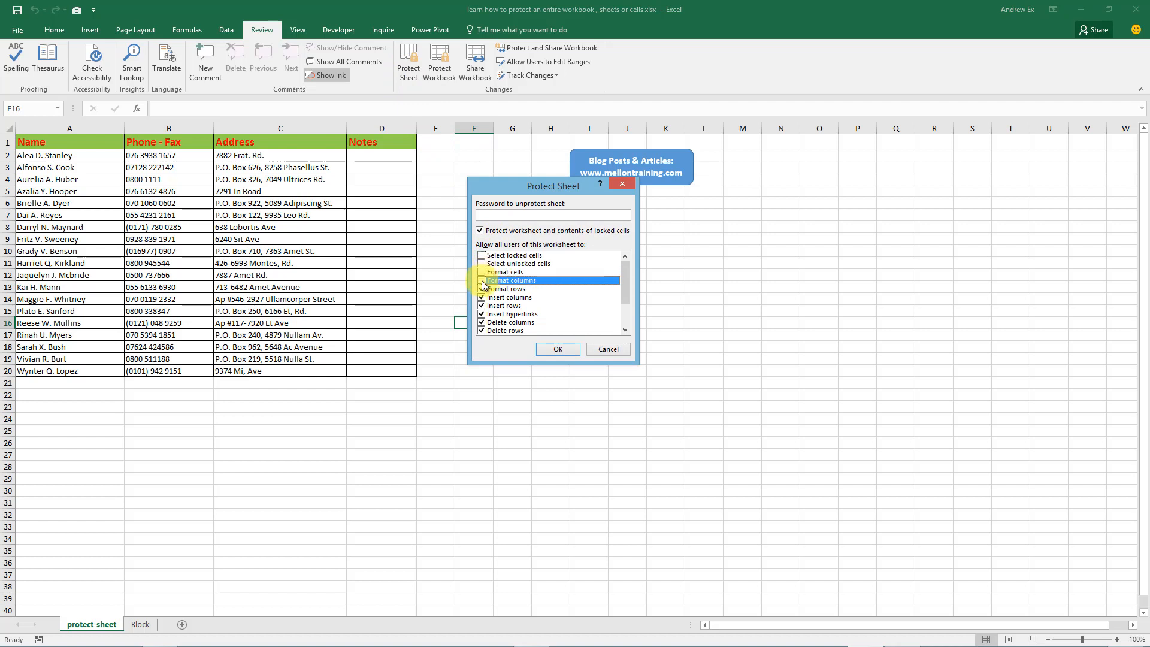
pyautogui.click(482, 289)
pyautogui.click(482, 297)
pyautogui.click(482, 306)
pyautogui.click(482, 313)
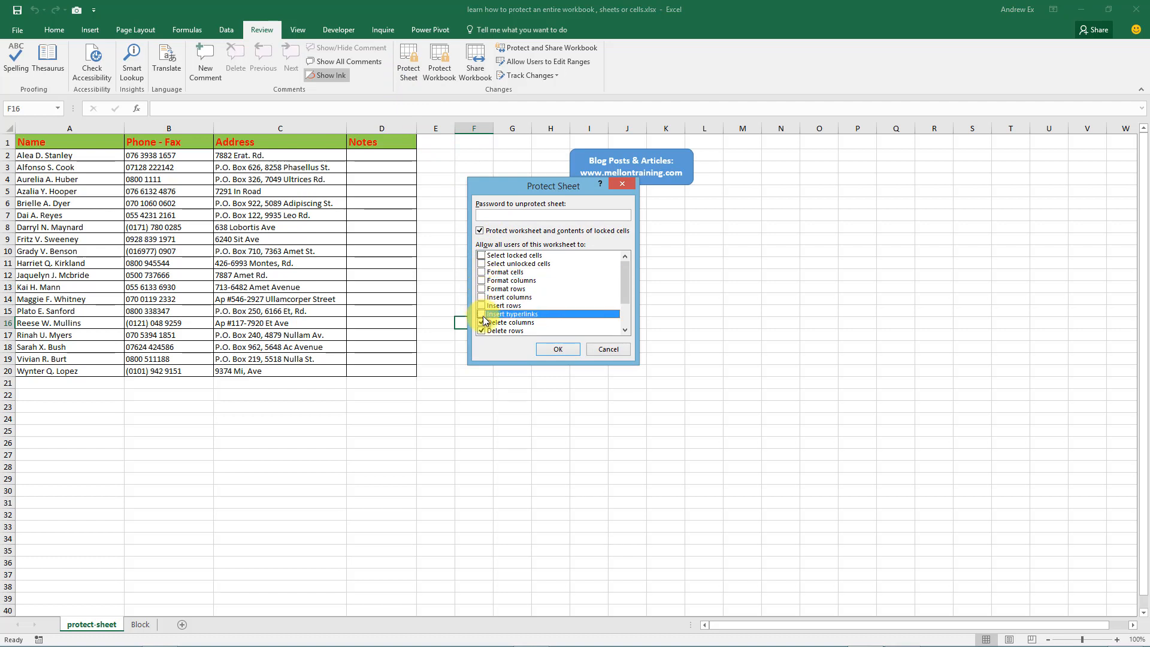
pyautogui.click(483, 323)
pyautogui.click(482, 331)
pyautogui.scroll(-2, 482, 318)
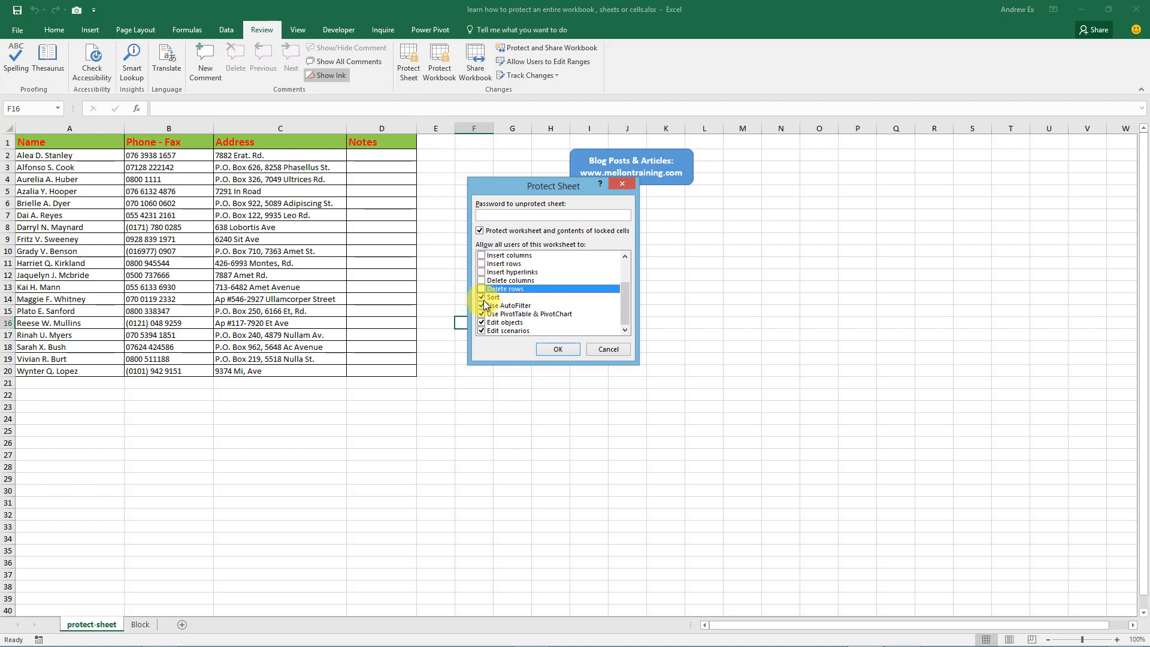
pyautogui.click(482, 297)
pyautogui.click(482, 305)
pyautogui.click(482, 314)
pyautogui.click(482, 322)
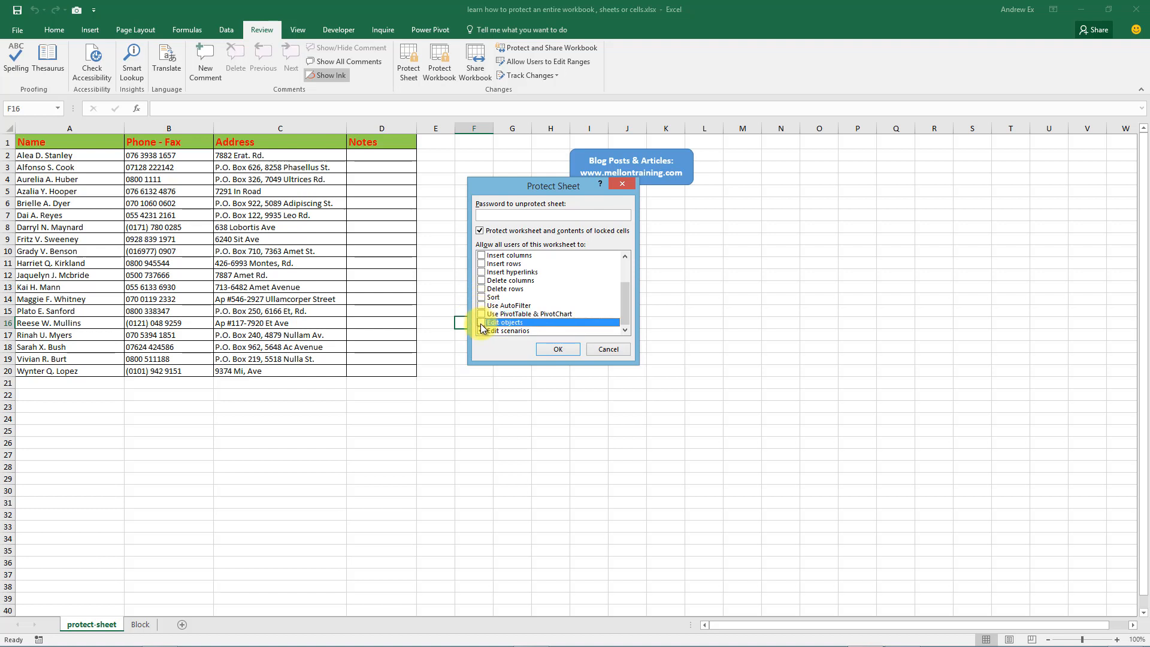
pyautogui.click(482, 331)
pyautogui.click(548, 348)
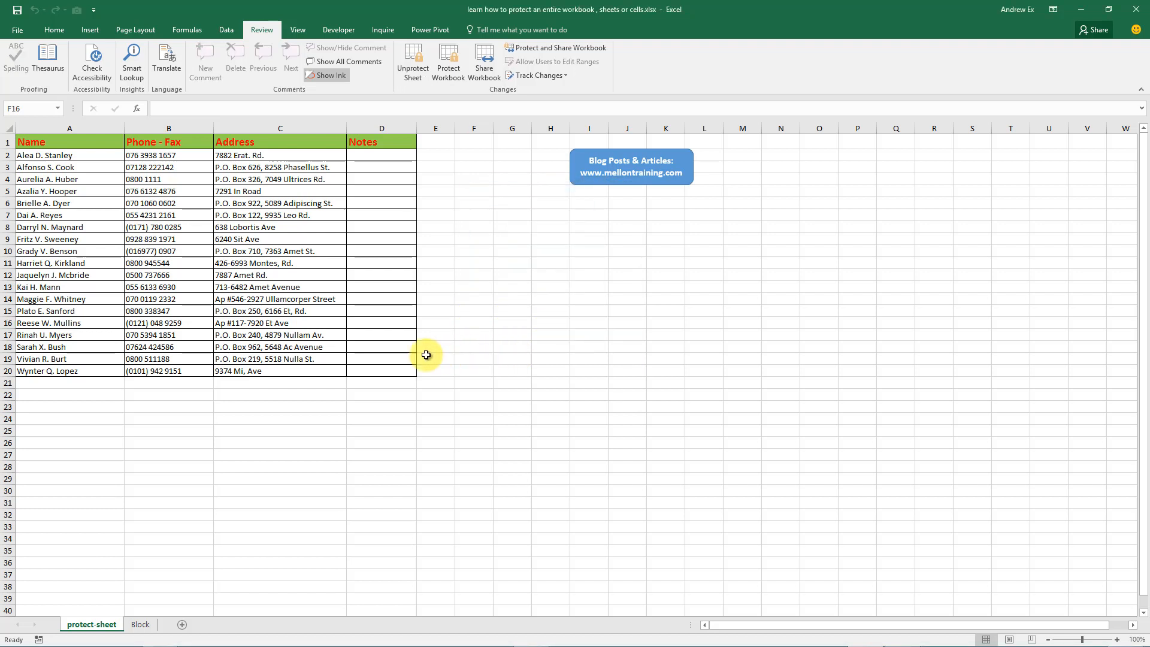
# Try editing Notes cell D14, dismiss the warning, and unprotect the sheet.
pyautogui.doubleClick(379, 300)
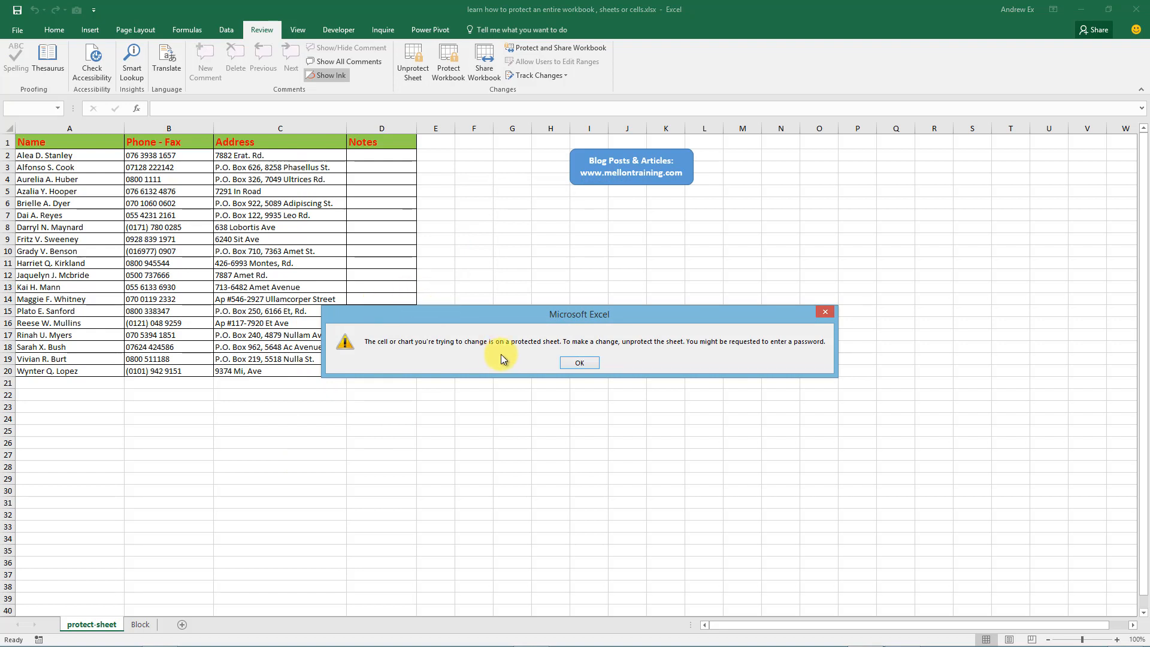
pyautogui.click(579, 363)
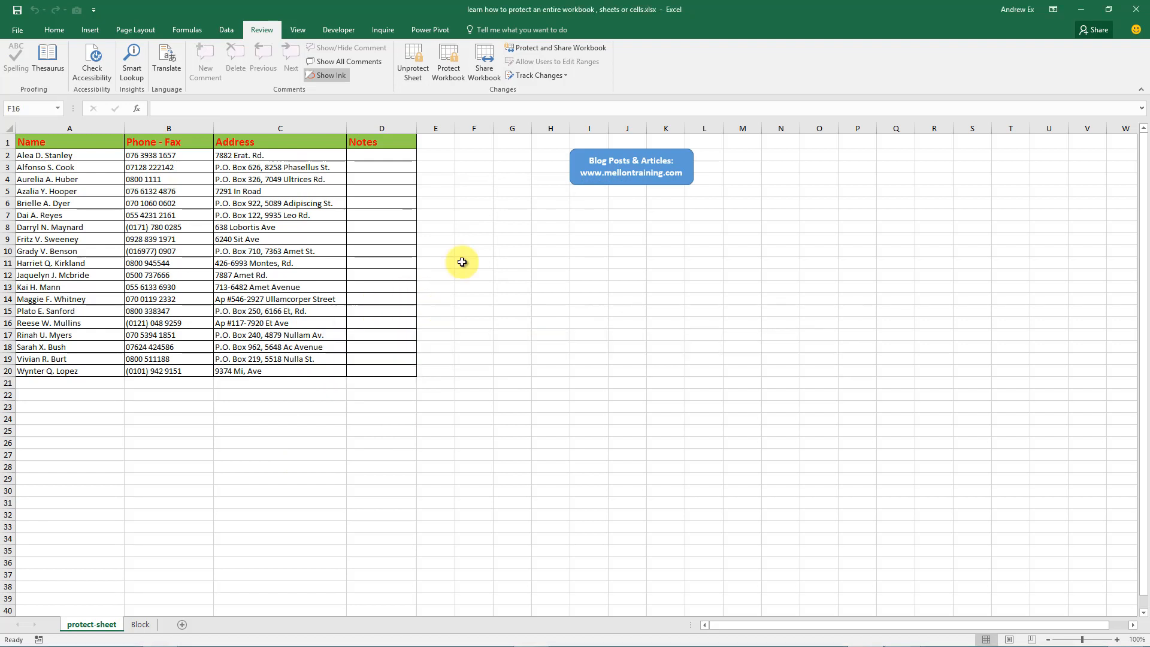
pyautogui.click(402, 71)
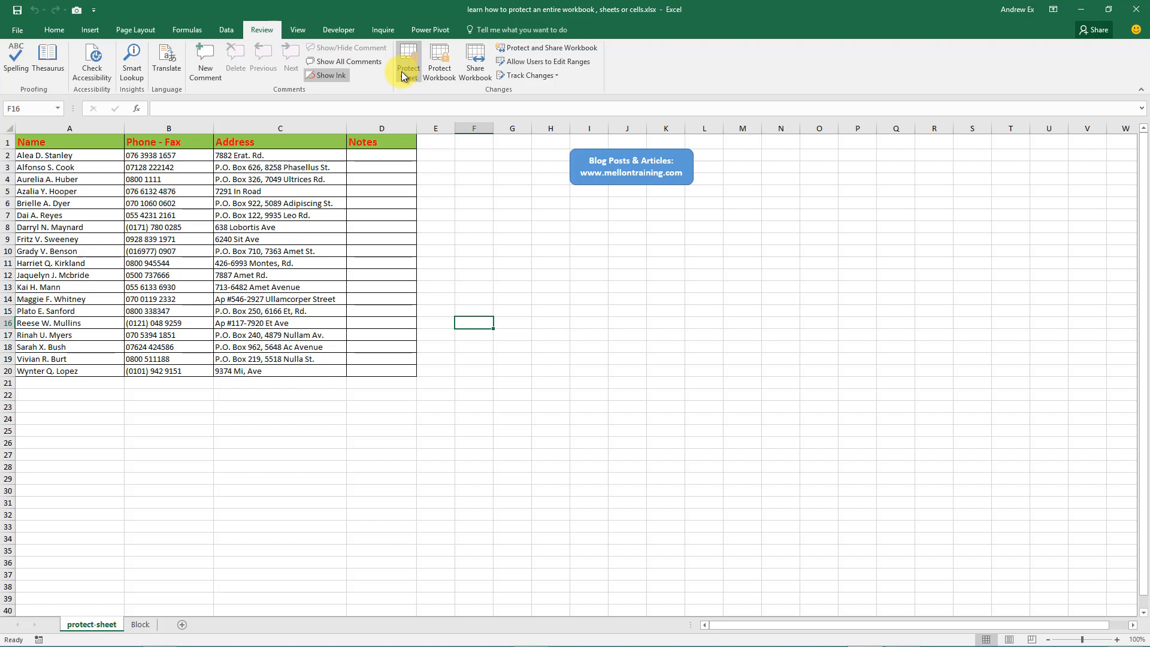
# Create an editable range titled 'Input Here' covering D2:D20, then bring up Protect Sheet.
pyautogui.moveTo(386, 155); pyautogui.dragTo(407, 368)
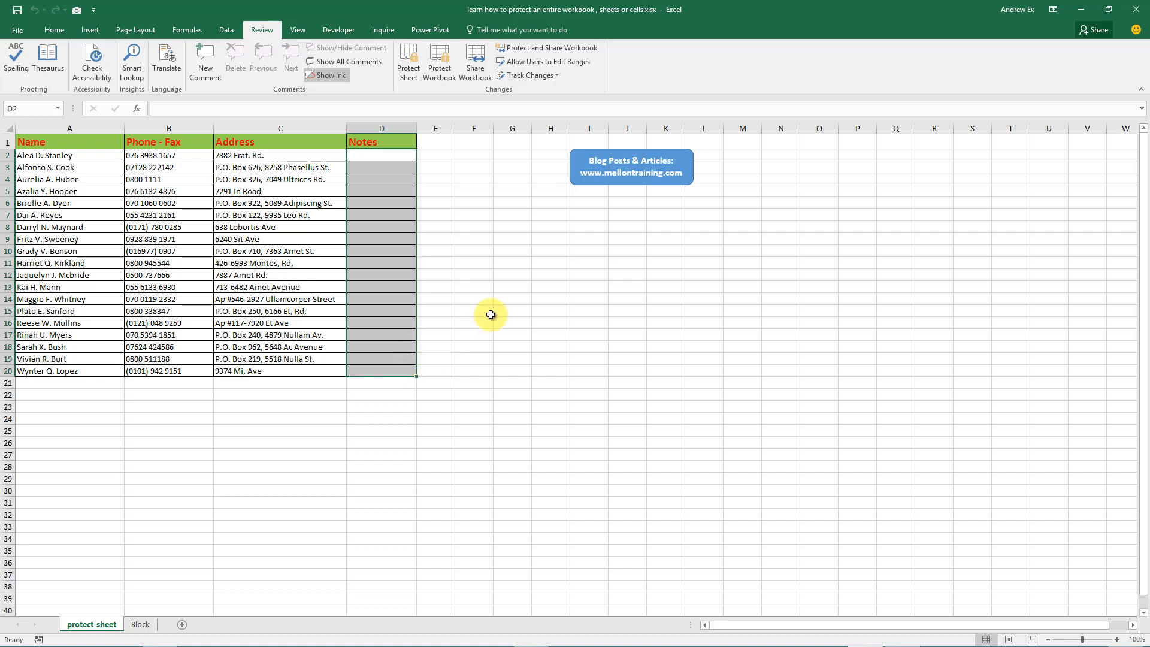
pyautogui.click(581, 61)
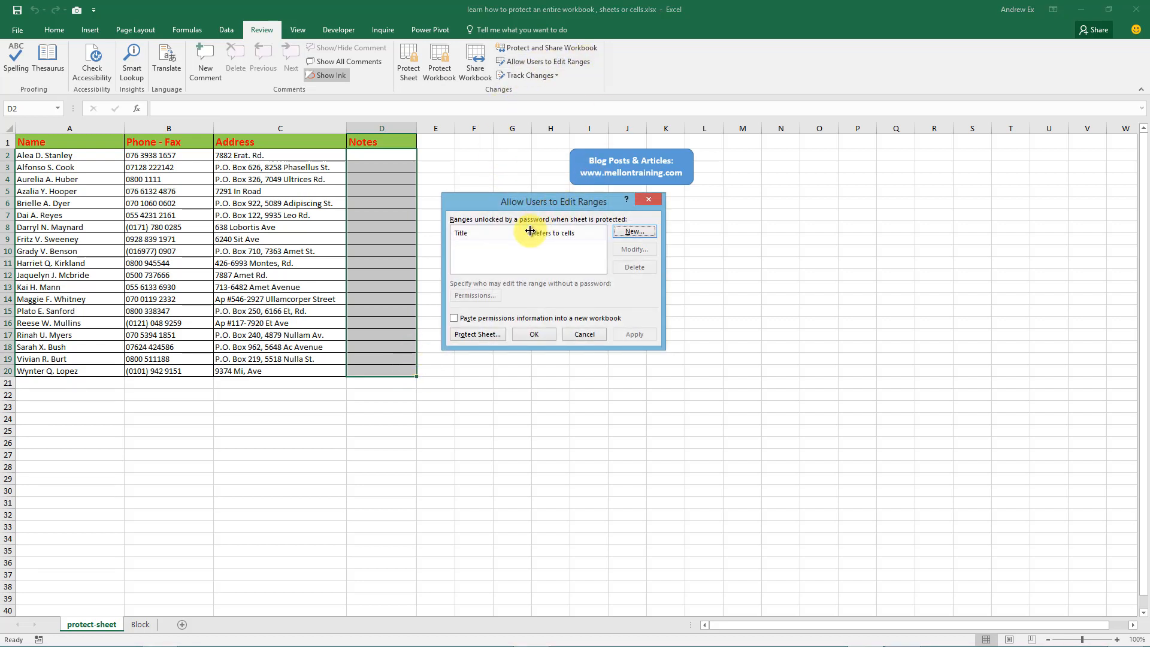
pyautogui.click(636, 231)
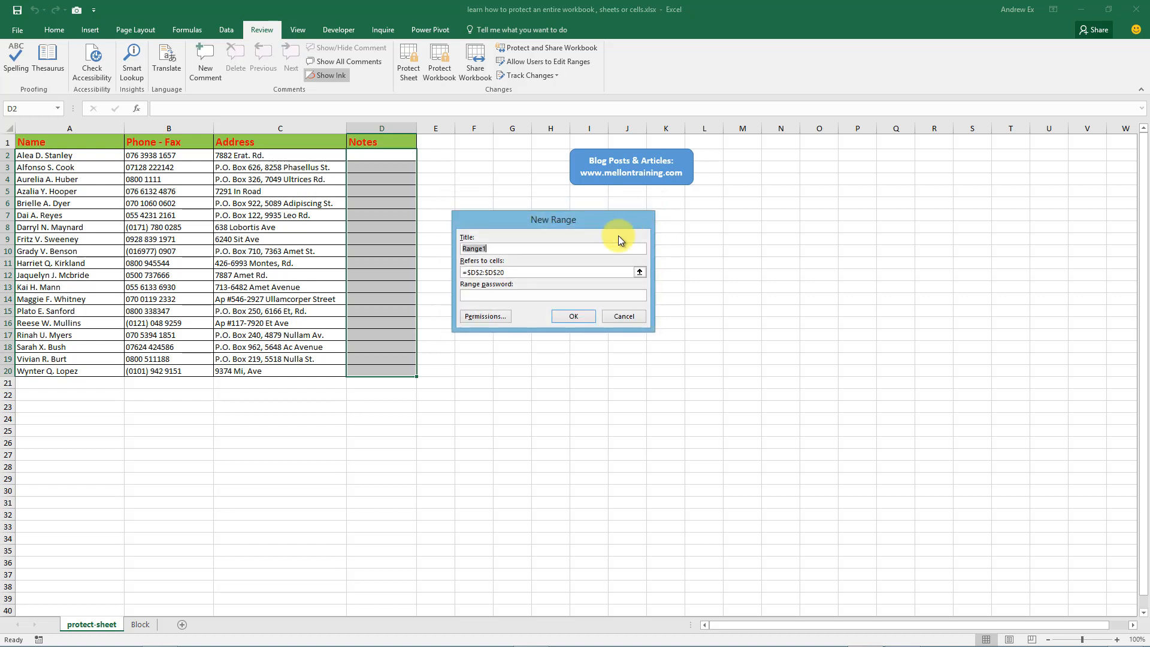
pyautogui.write('Input ')
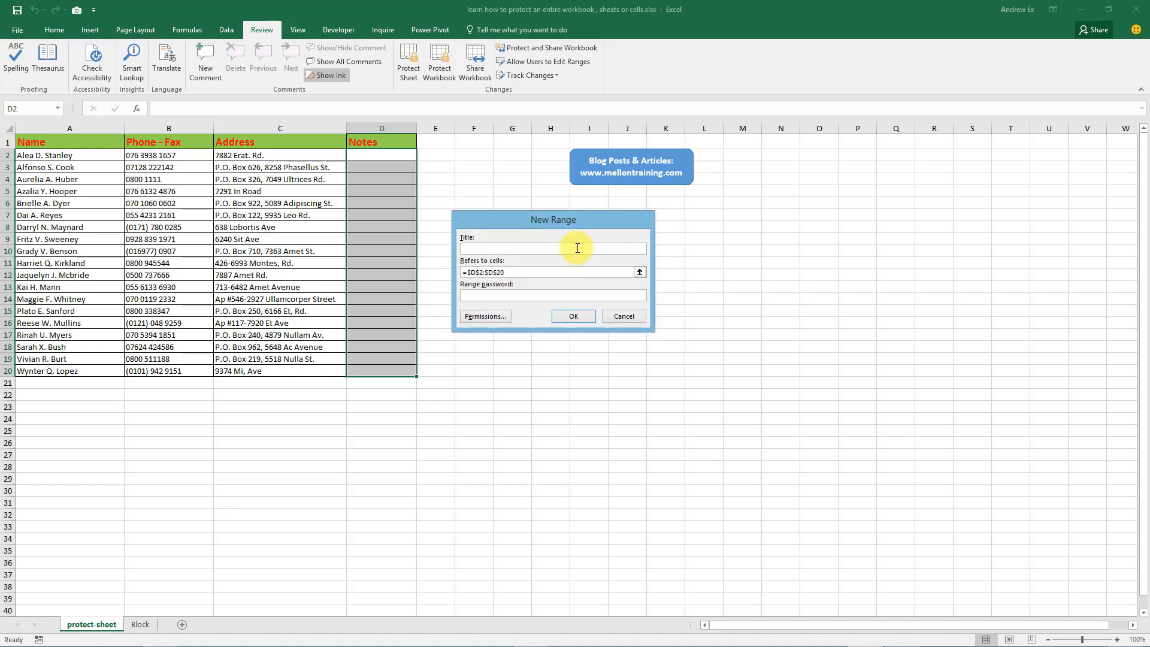
pyautogui.write('Here')
pyautogui.click(569, 272)
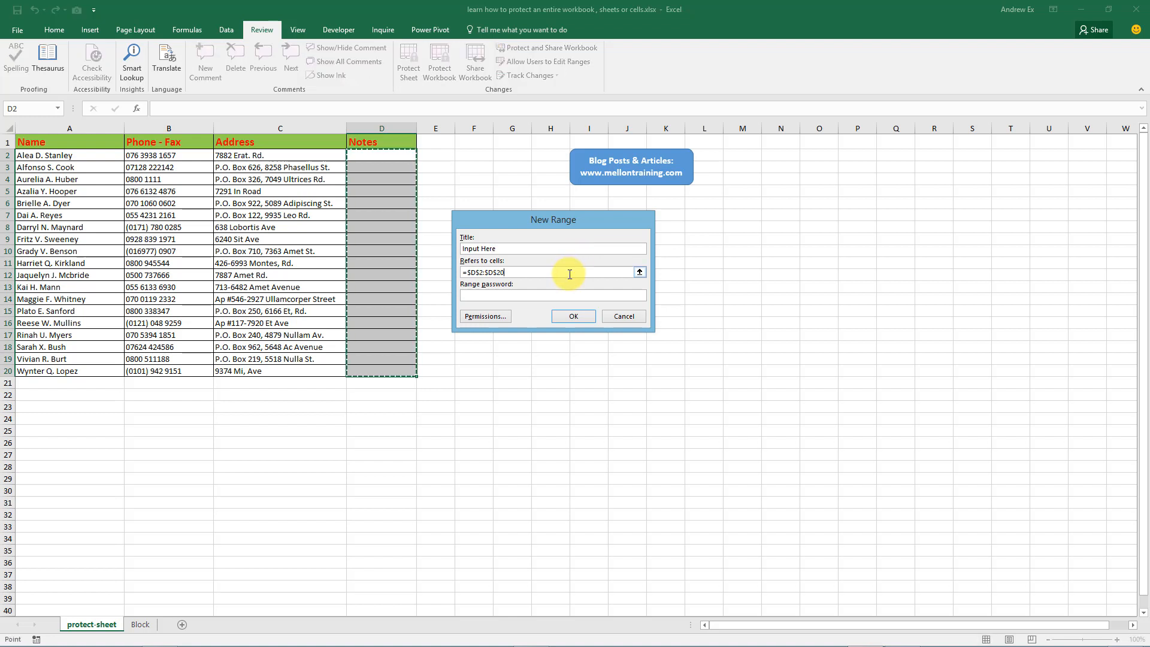
pyautogui.click(572, 317)
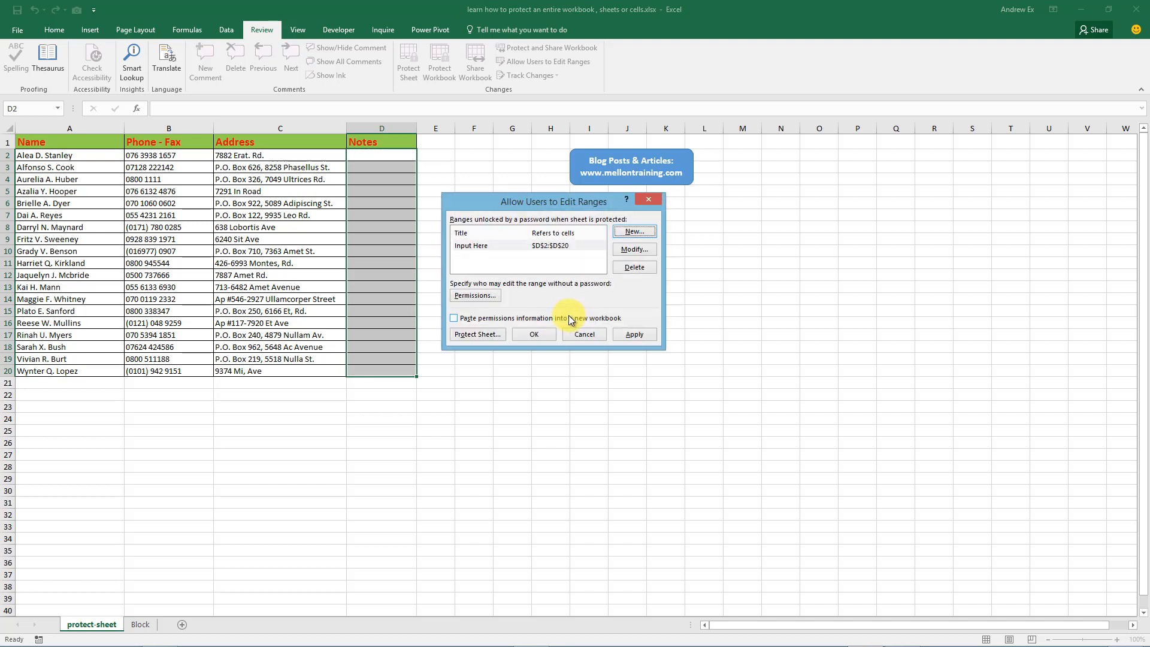
pyautogui.click(537, 334)
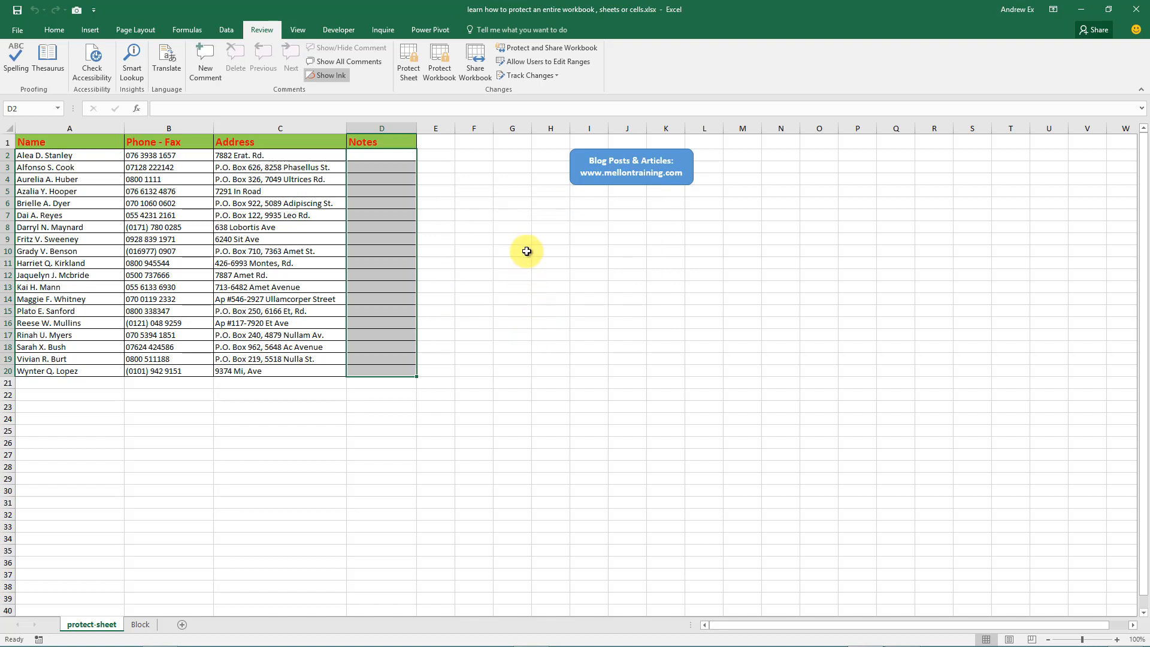
pyautogui.click(414, 76)
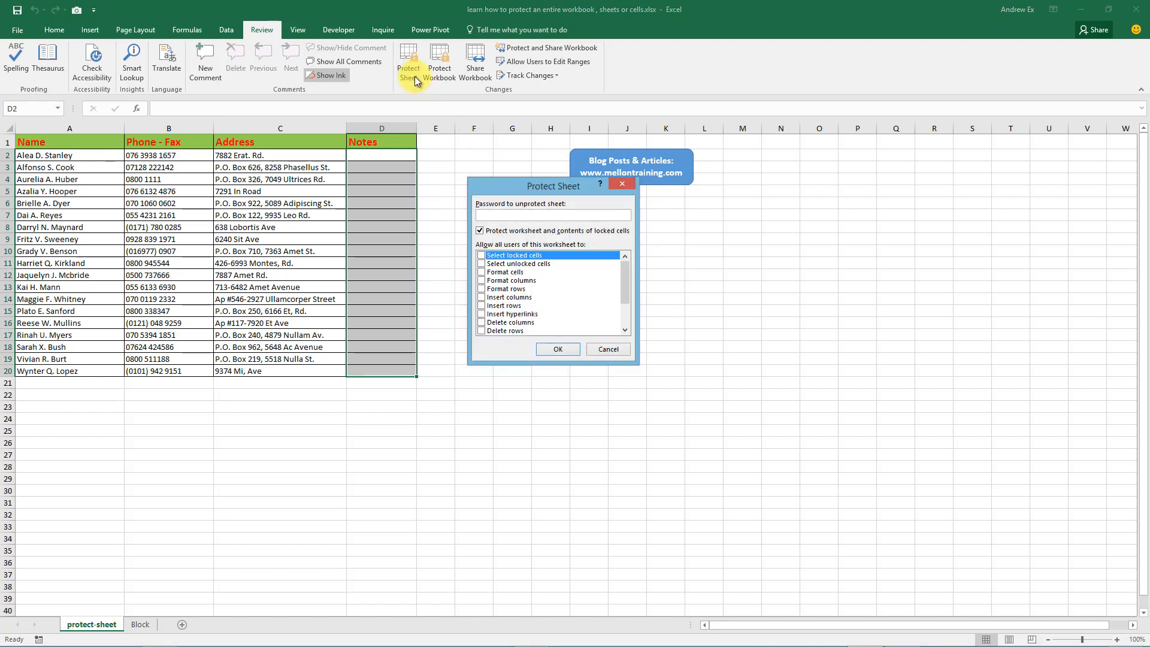
# Tick every permission box in Protect Sheet and protect the sheet.
pyautogui.click(483, 264)
pyautogui.click(482, 264)
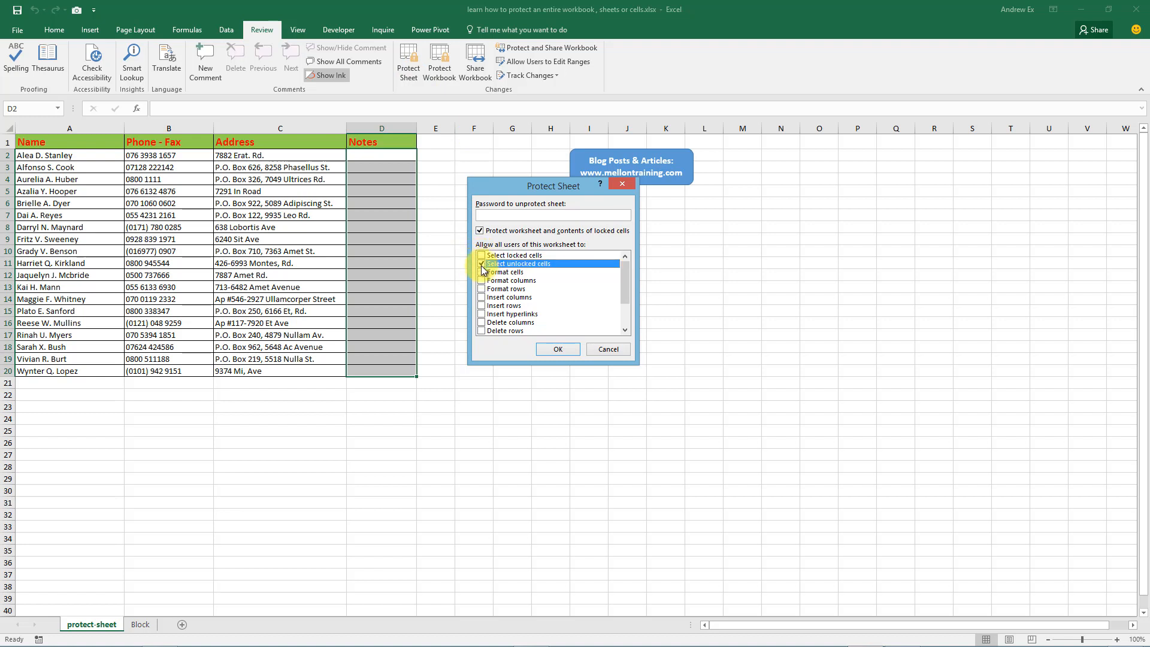
pyautogui.click(482, 255)
pyautogui.click(482, 272)
pyautogui.click(481, 281)
pyautogui.click(482, 288)
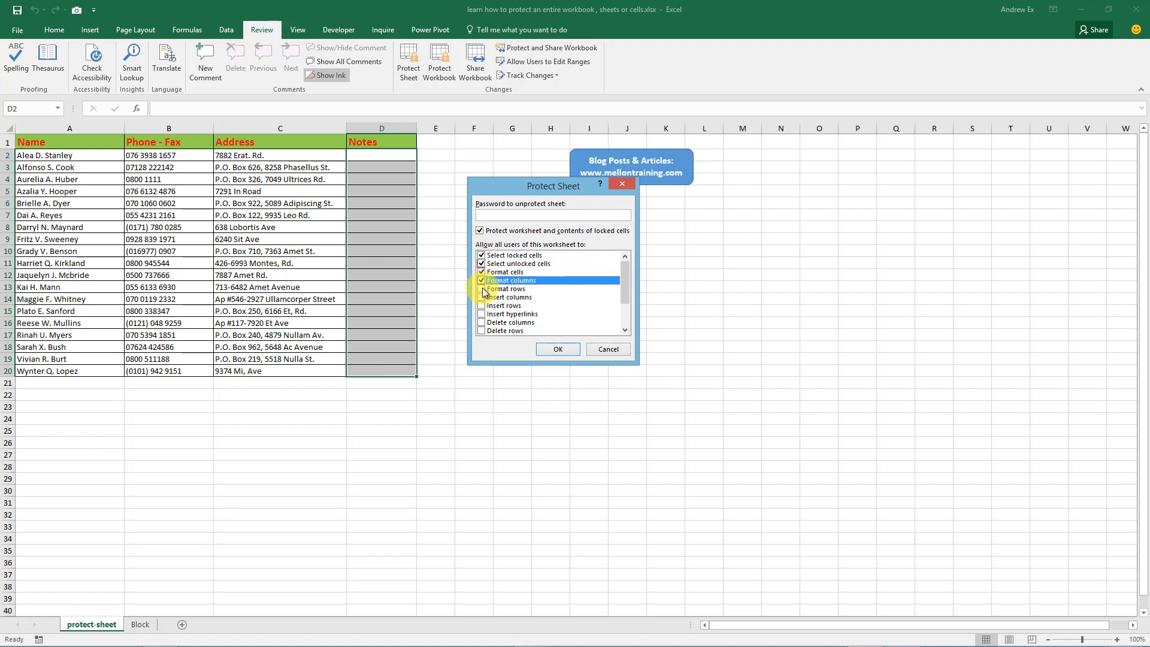
pyautogui.click(481, 298)
pyautogui.click(481, 305)
pyautogui.click(482, 323)
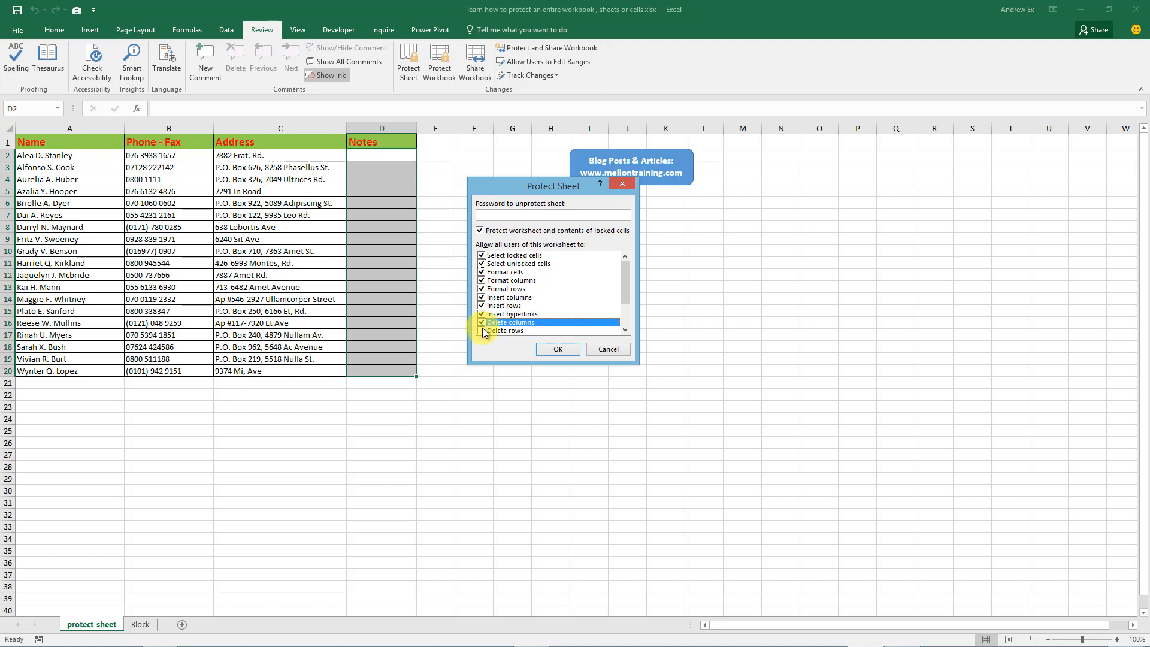
pyautogui.click(482, 330)
pyautogui.click(483, 297)
pyautogui.click(483, 306)
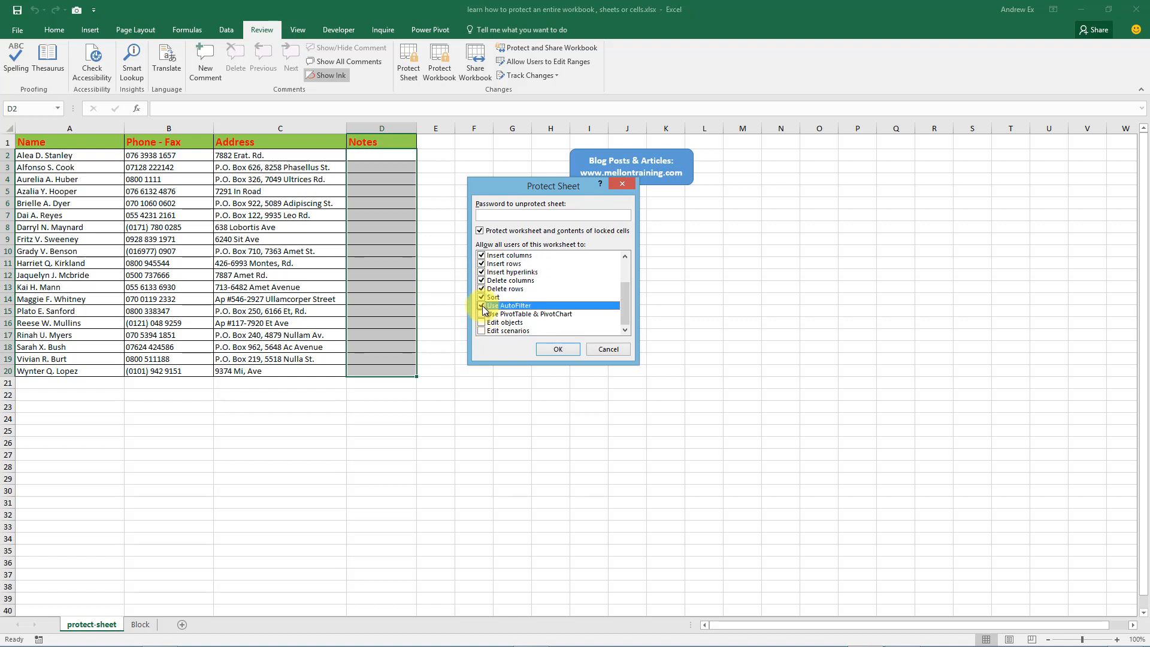
pyautogui.click(483, 314)
pyautogui.click(482, 322)
pyautogui.click(483, 330)
pyautogui.click(558, 349)
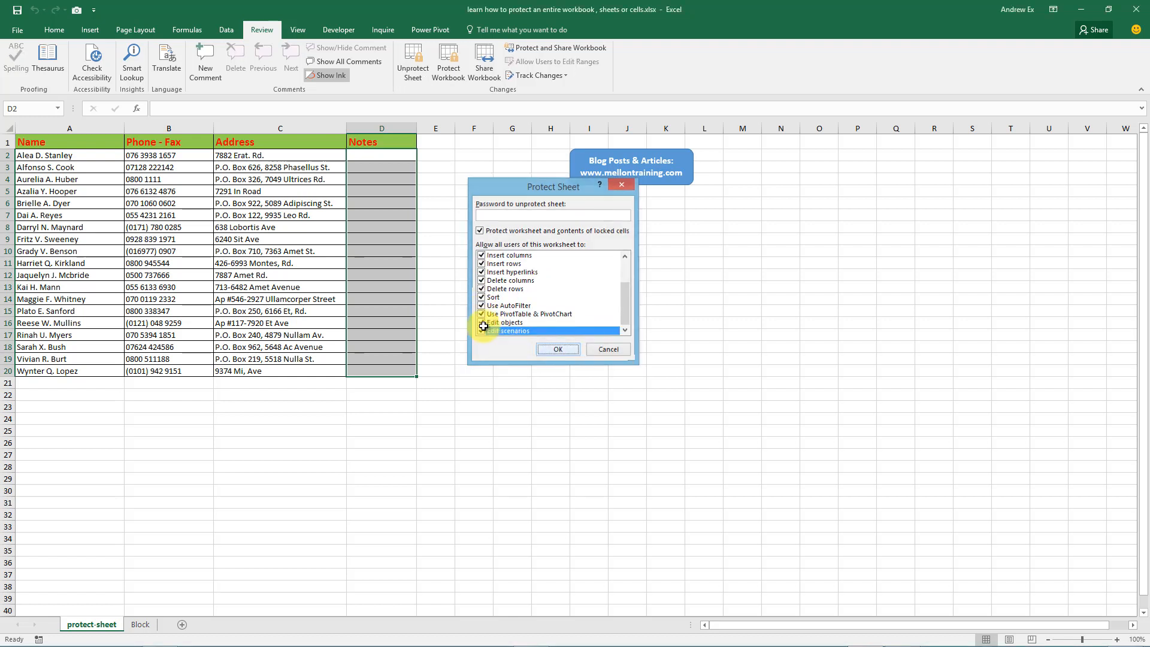
# Test that an address cell in column C refuses edits, dismissing the warning.
pyautogui.click(253, 310)
pyautogui.click(249, 395)
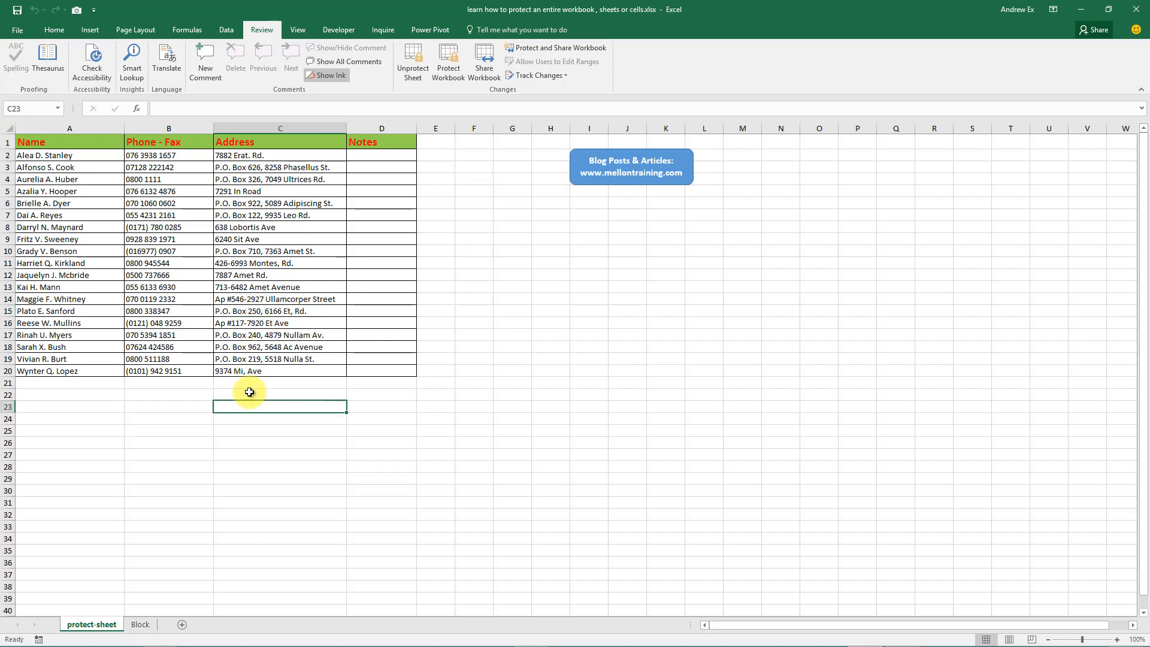
pyautogui.click(372, 264)
pyautogui.doubleClick(290, 265)
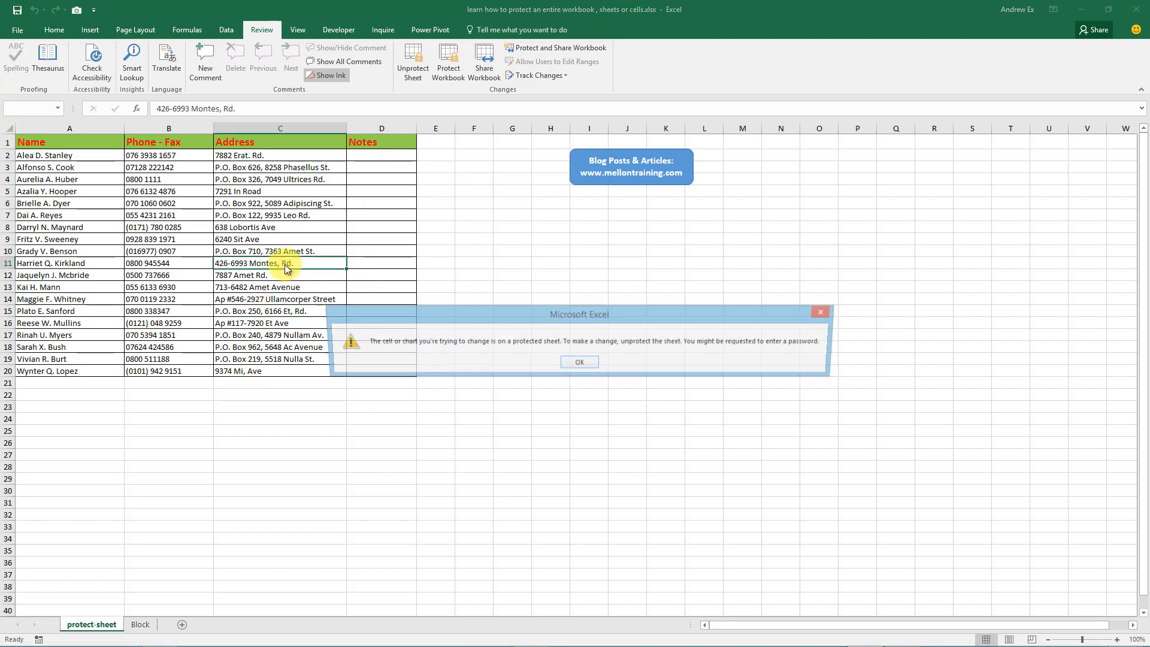
pyautogui.click(581, 365)
# Enter 11112 in Notes cell D6 and 3344 in D10.
pyautogui.click(363, 200)
pyautogui.doubleClick(387, 204)
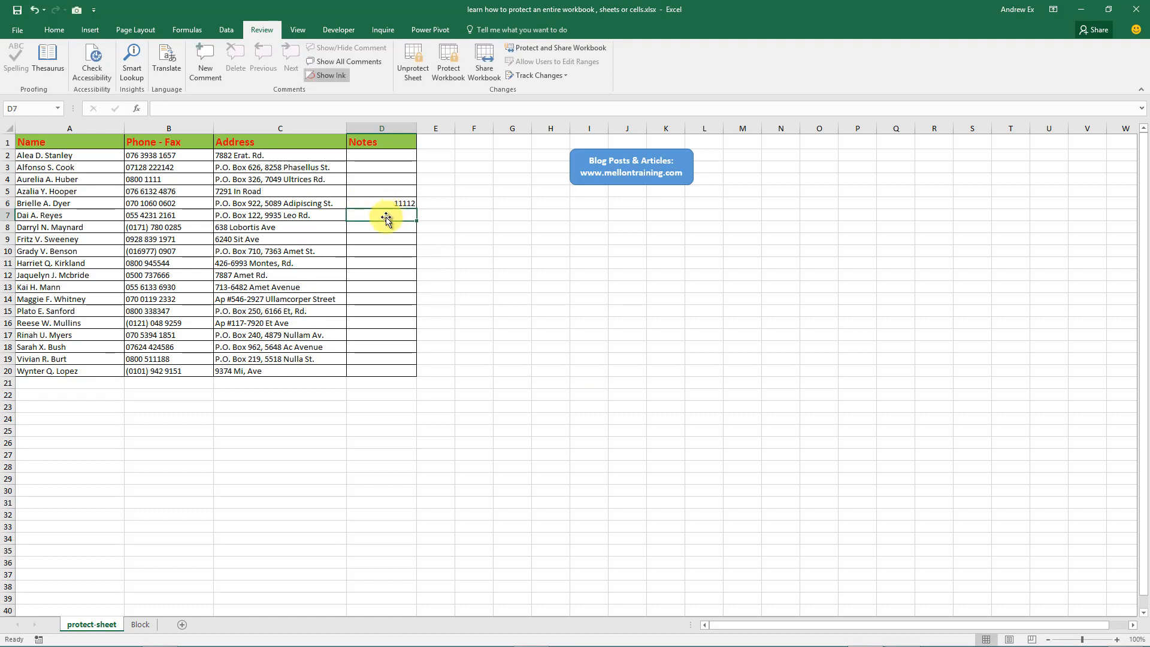
pyautogui.click(369, 250)
pyautogui.write('3344')
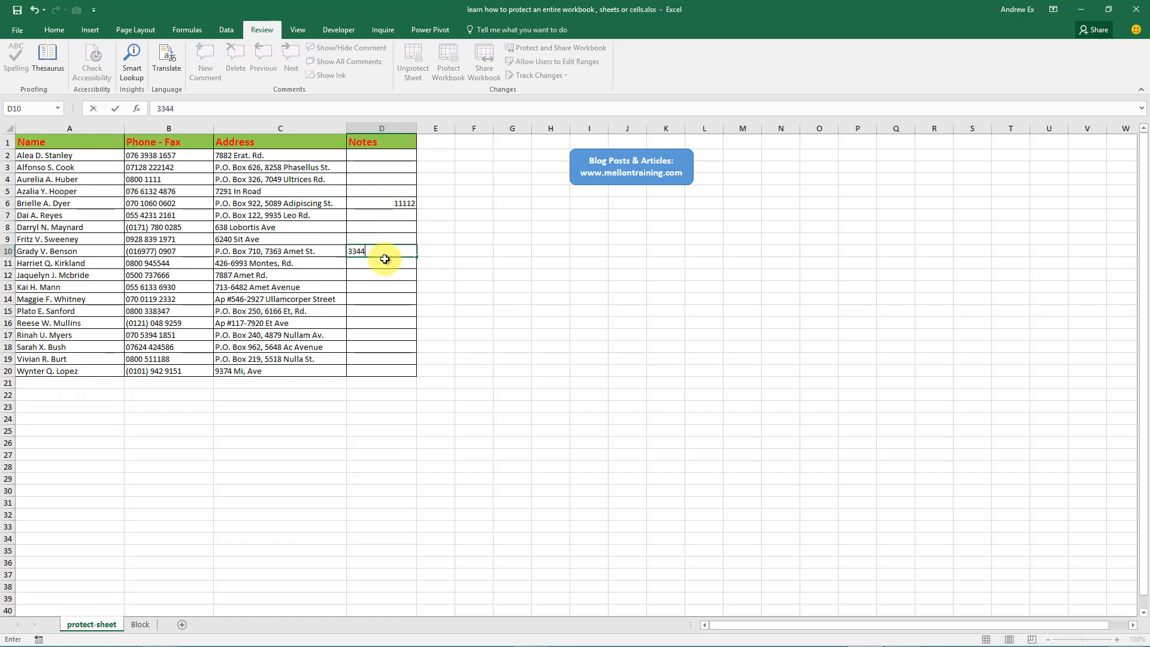
pyautogui.press('Return')
# Confirm cell E10 outside the Notes range refuses edits, dismissing the warning.
pyautogui.click(452, 255)
pyautogui.doubleClick(444, 251)
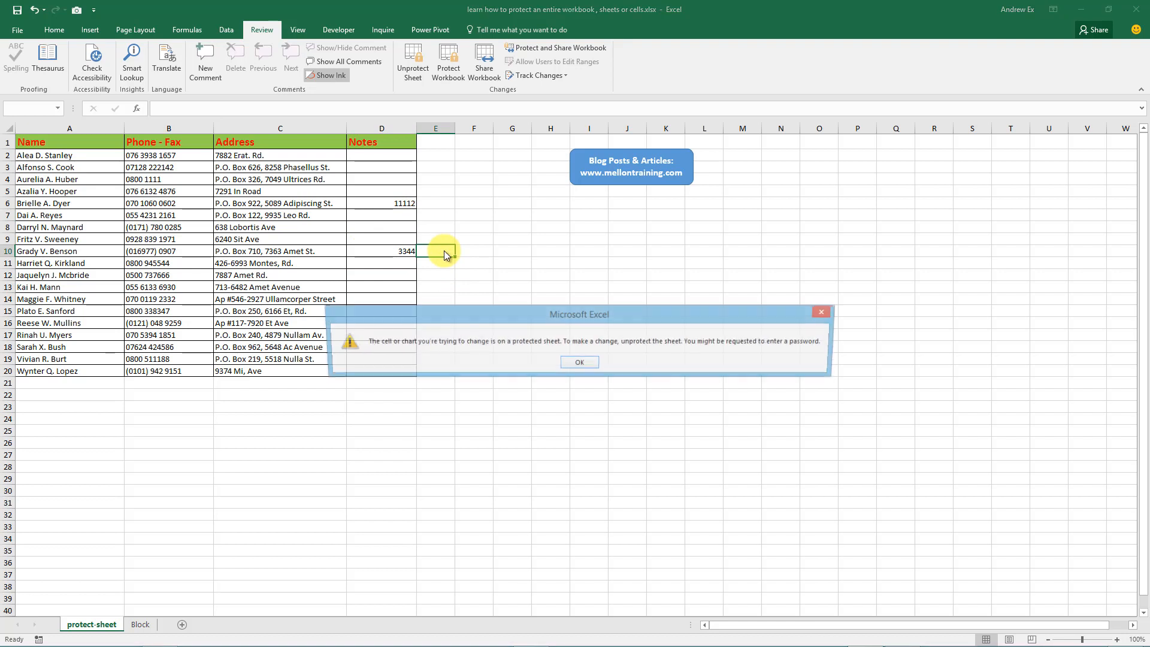
pyautogui.click(579, 363)
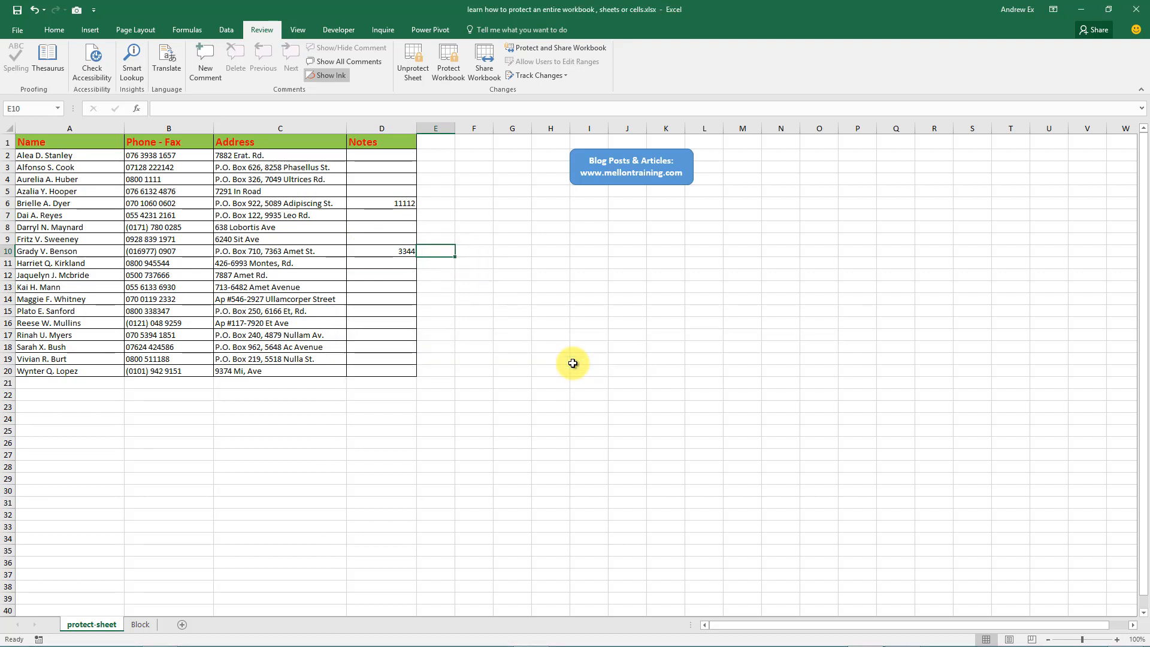